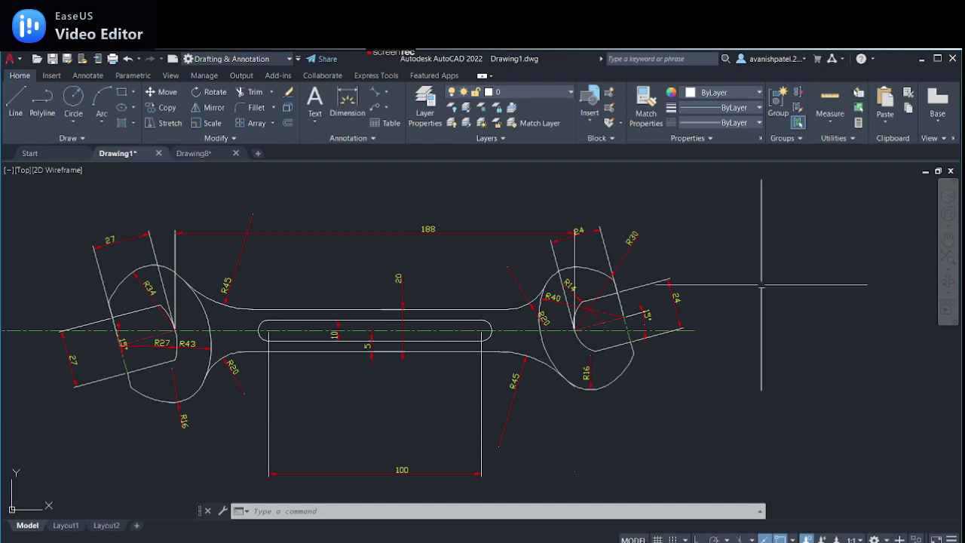
- Draw a vertical reference line in Drawing8
{"action": "middle_click_drag", "start_coordinate": [756, 258], "coordinate": [797, 268]}
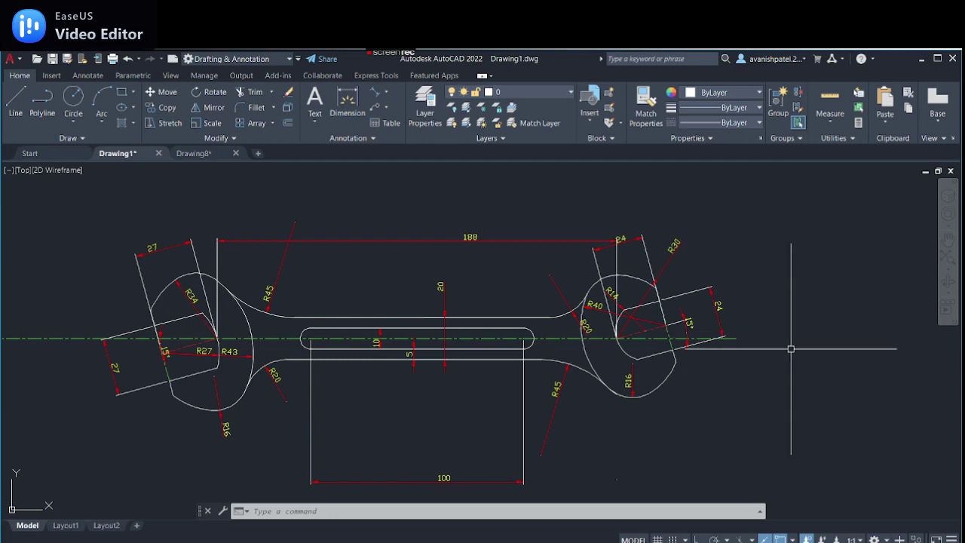
{"action": "scroll", "coordinate": [623, 341], "scroll_direction": "up", "scroll_amount": 2}
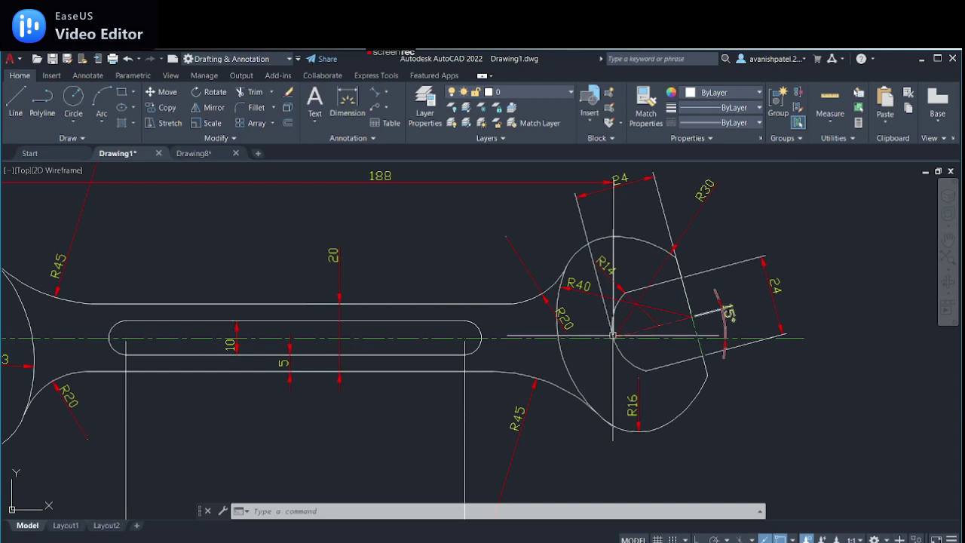
{"action": "scroll", "coordinate": [613, 336], "scroll_direction": "down", "scroll_amount": 2}
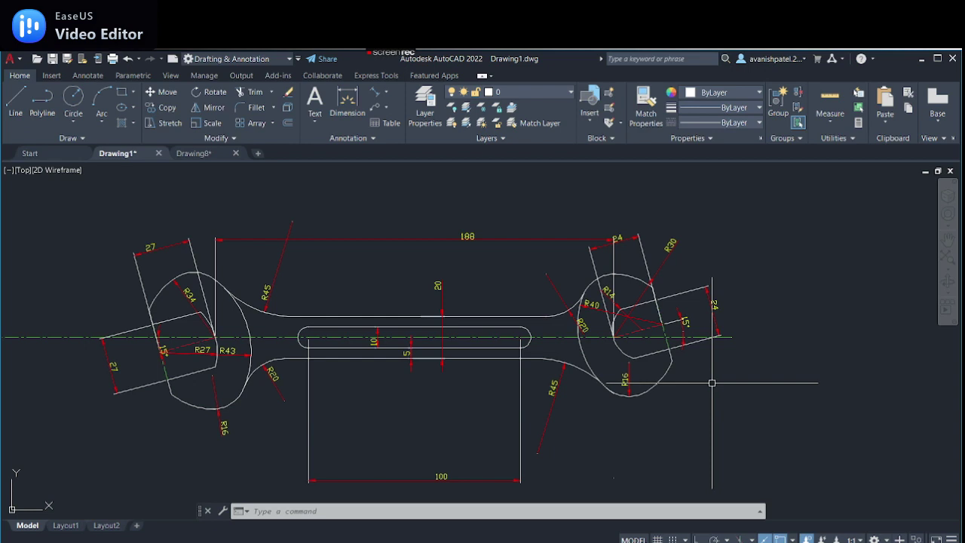
{"action": "left_click", "coordinate": [193, 154]}
{"action": "left_click", "coordinate": [15, 98]}
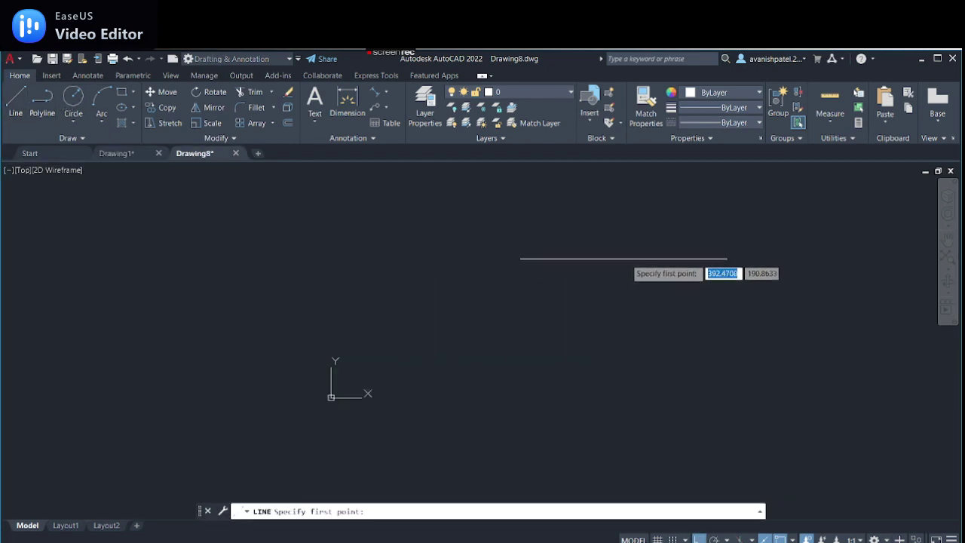
{"action": "left_click", "coordinate": [655, 269]}
{"action": "right_click", "coordinate": [650, 422]}
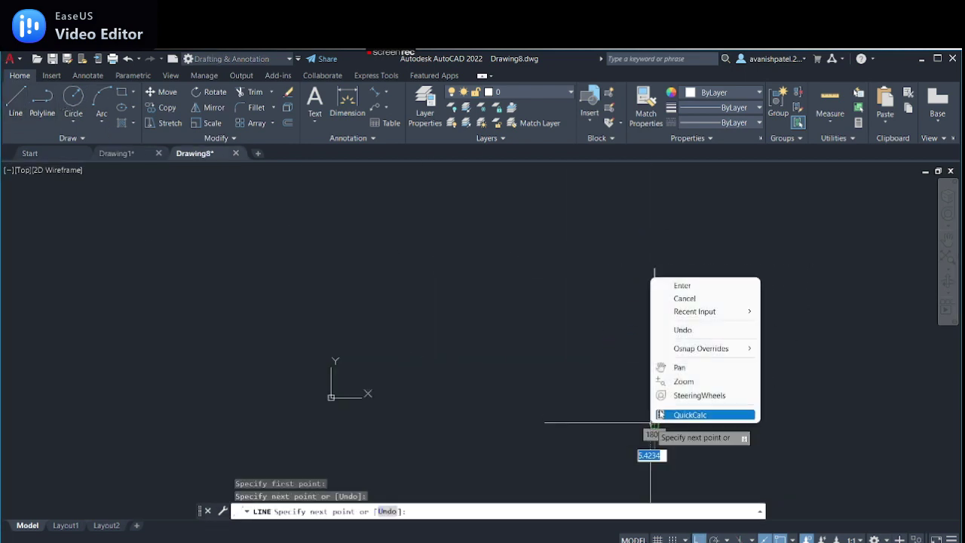
{"action": "left_click", "coordinate": [678, 287]}
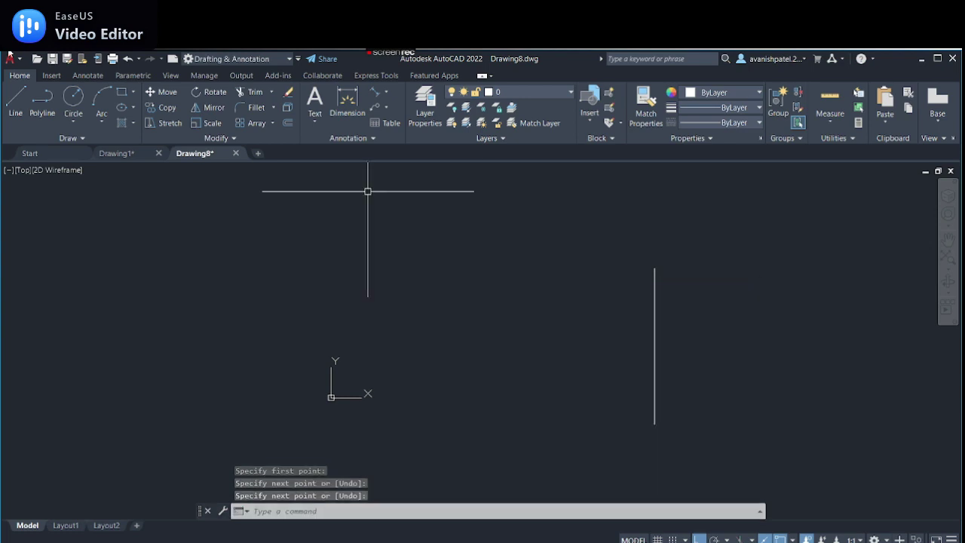
- Draw a horizontal line leftward from the vertical line's midpoint and centre the view
{"action": "left_click", "coordinate": [9, 104]}
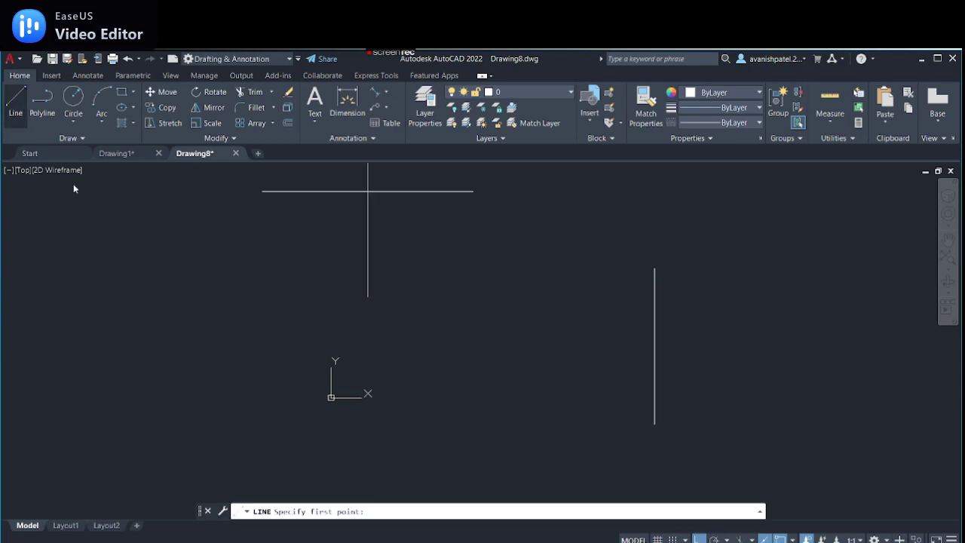
{"action": "left_click", "coordinate": [654, 347]}
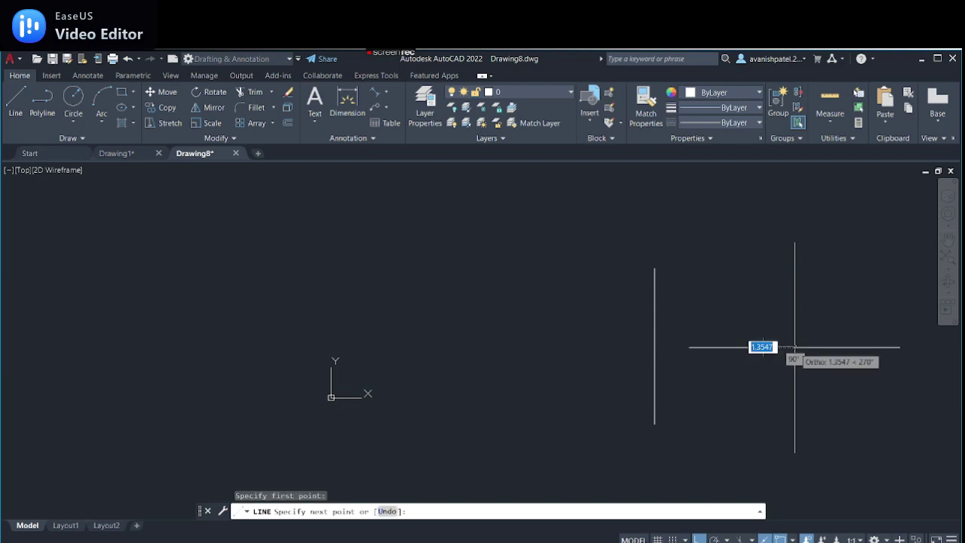
{"action": "left_click", "coordinate": [480, 347]}
{"action": "right_click", "coordinate": [473, 355]}
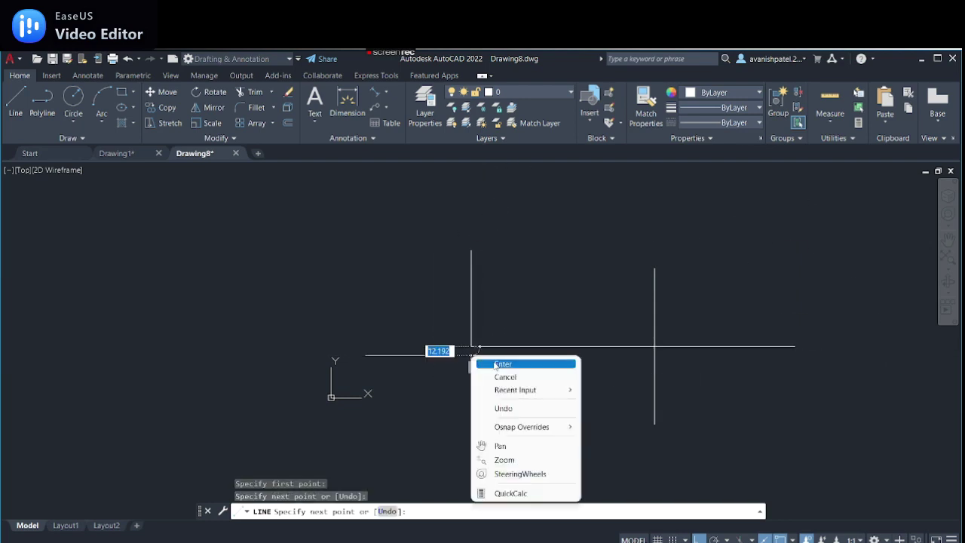
{"action": "left_click", "coordinate": [496, 365]}
{"action": "scroll", "coordinate": [453, 351], "scroll_direction": "down", "scroll_amount": 2}
{"action": "scroll", "coordinate": [402, 350], "scroll_direction": "up", "scroll_amount": 3}
{"action": "middle_click_drag", "start_coordinate": [402, 350], "coordinate": [207, 369]}
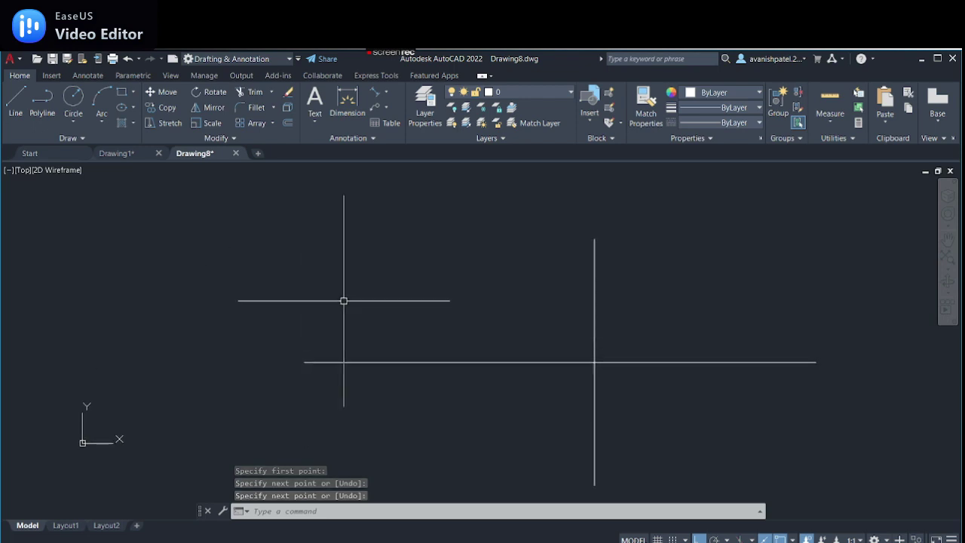
{"action": "middle_click_drag", "start_coordinate": [556, 358], "coordinate": [555, 349]}
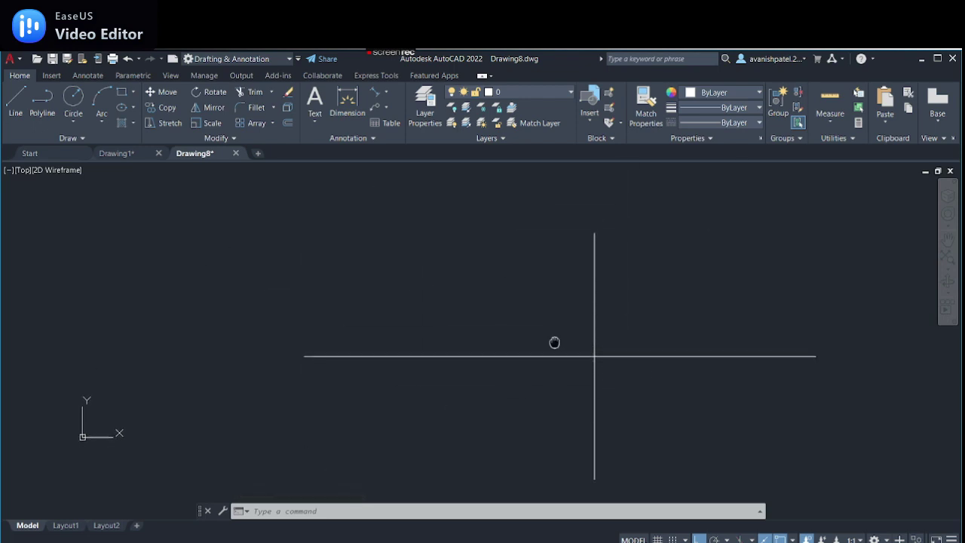
- Draw a line at 15° from the centre-line crossing point, then view the wrench reference
{"action": "left_click", "coordinate": [117, 153]}
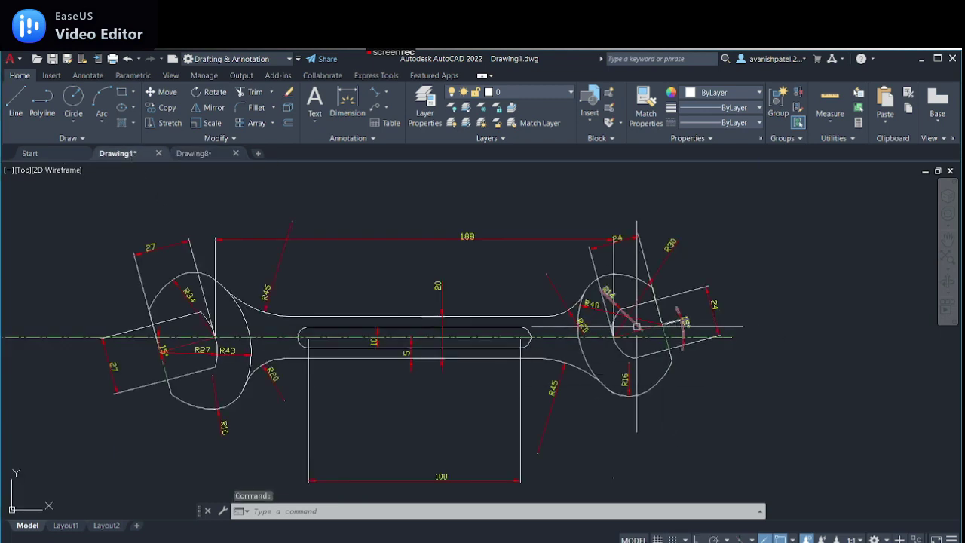
{"action": "left_click", "coordinate": [188, 155]}
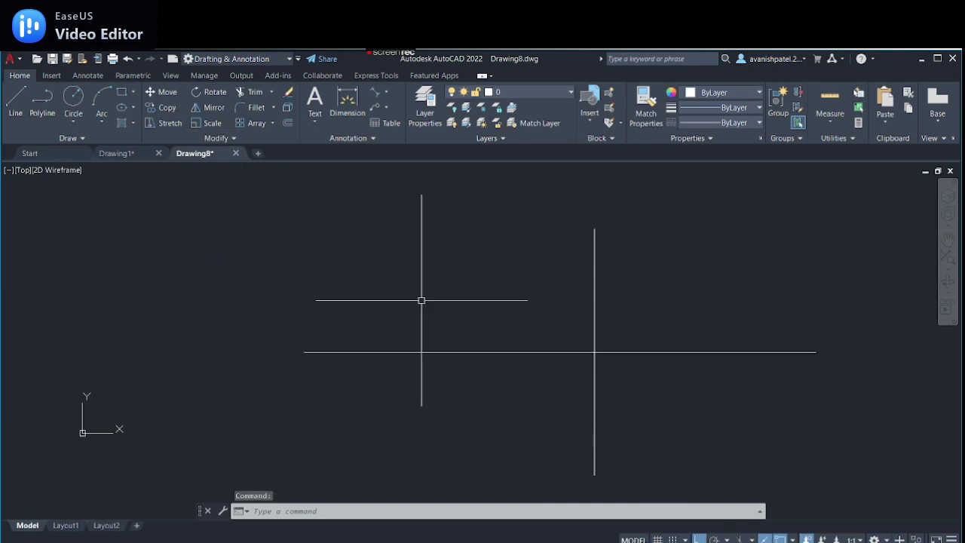
{"action": "left_click", "coordinate": [15, 98]}
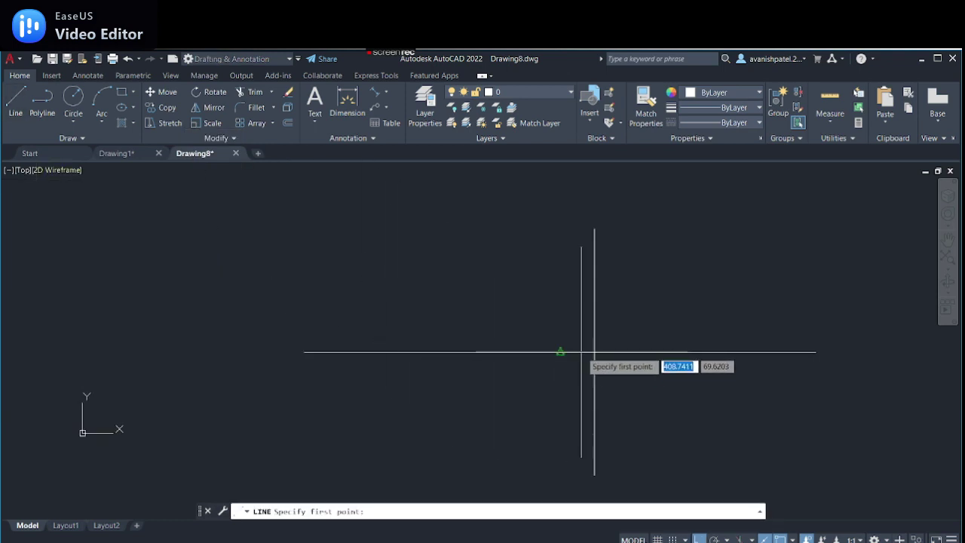
{"action": "left_click", "coordinate": [594, 351]}
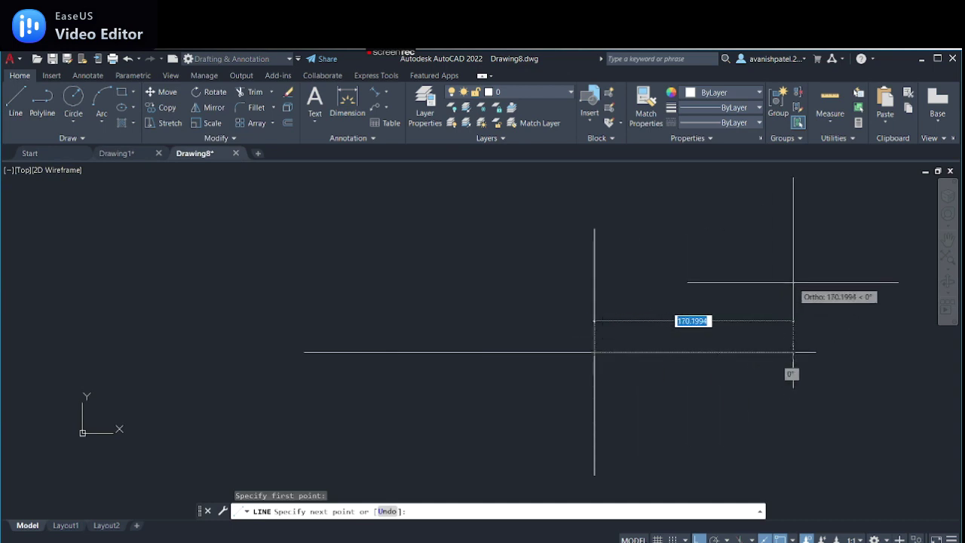
{"action": "key", "text": "Tab"}
{"action": "type", "text": "15"}
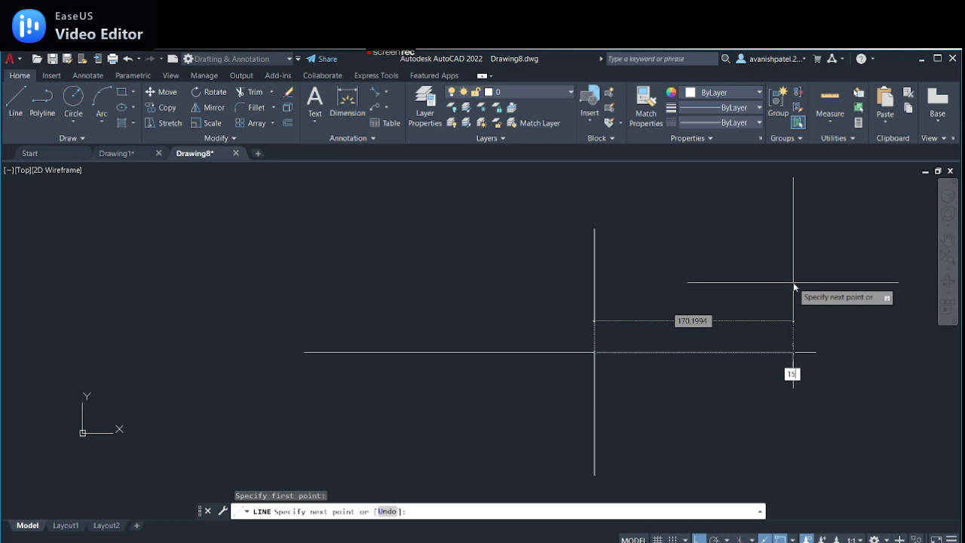
{"action": "key", "text": "Return"}
{"action": "right_click", "coordinate": [793, 284]}
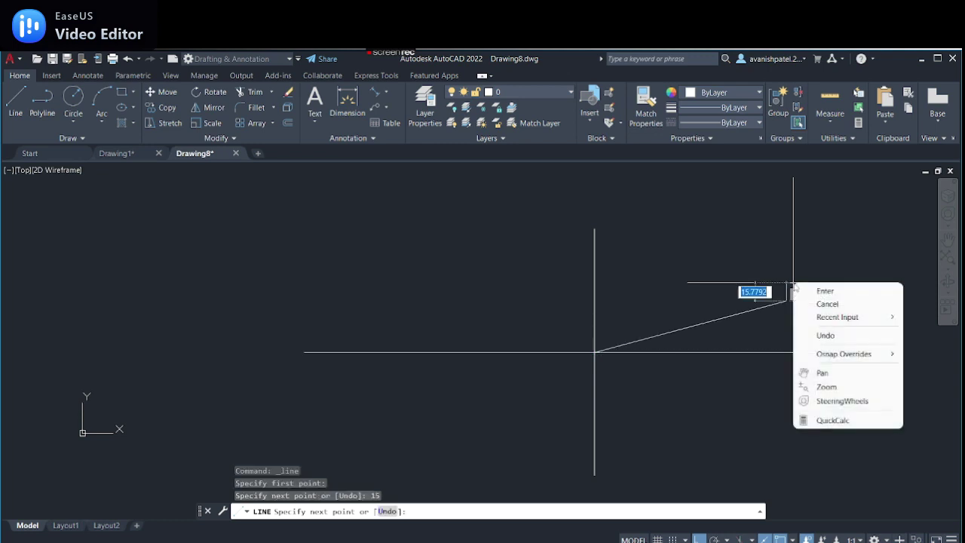
{"action": "left_click", "coordinate": [825, 291]}
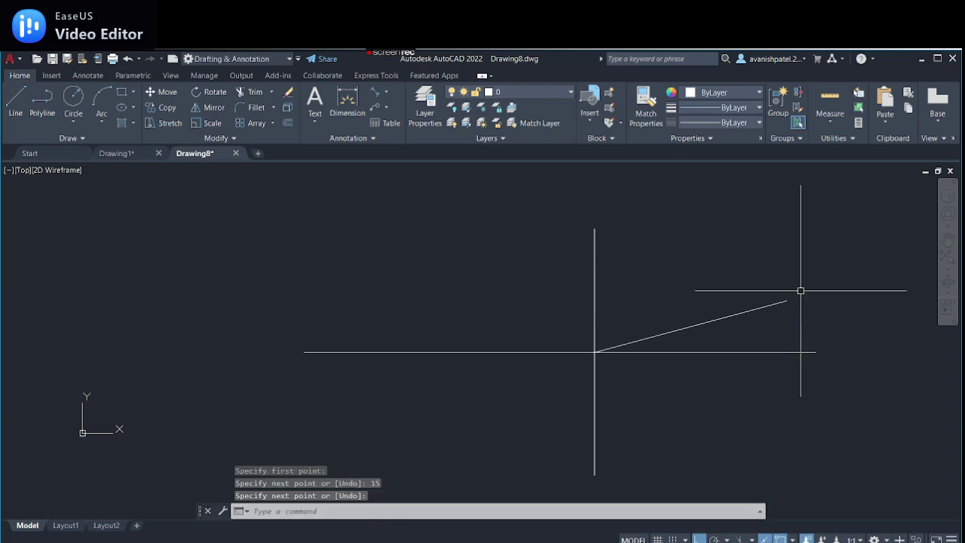
{"action": "left_click", "coordinate": [120, 153]}
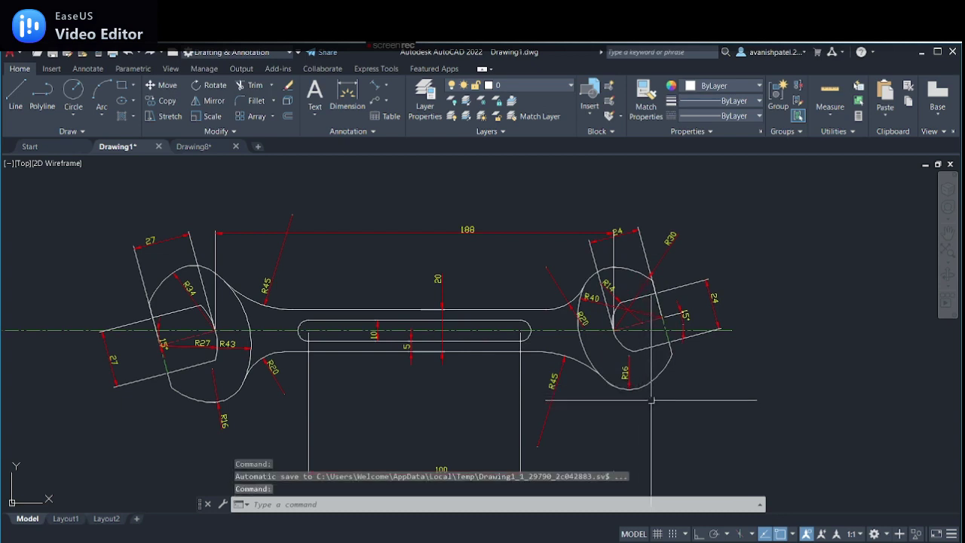
- Rotate a copy of the vertical centre line 15° about the crossing point with RO
{"action": "left_click", "coordinate": [210, 147]}
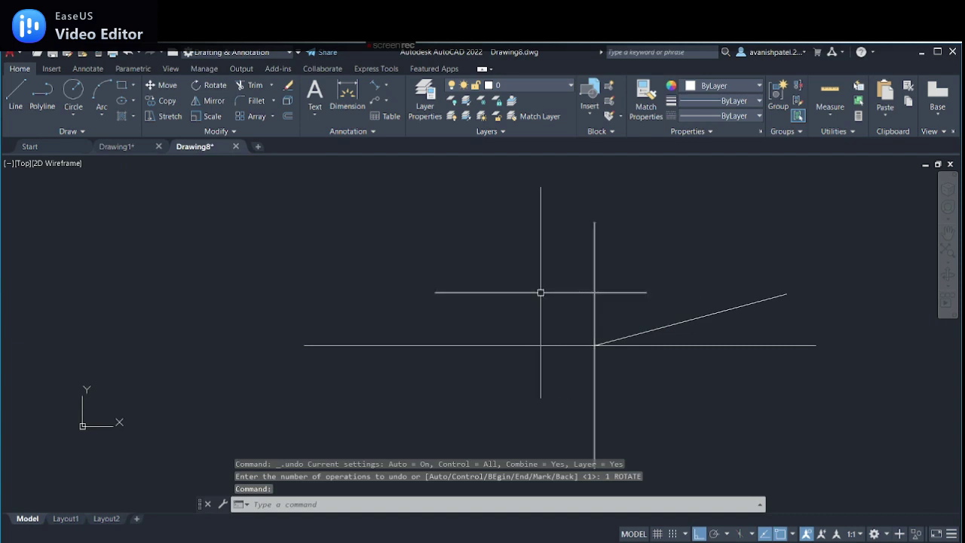
{"action": "left_click", "coordinate": [594, 292]}
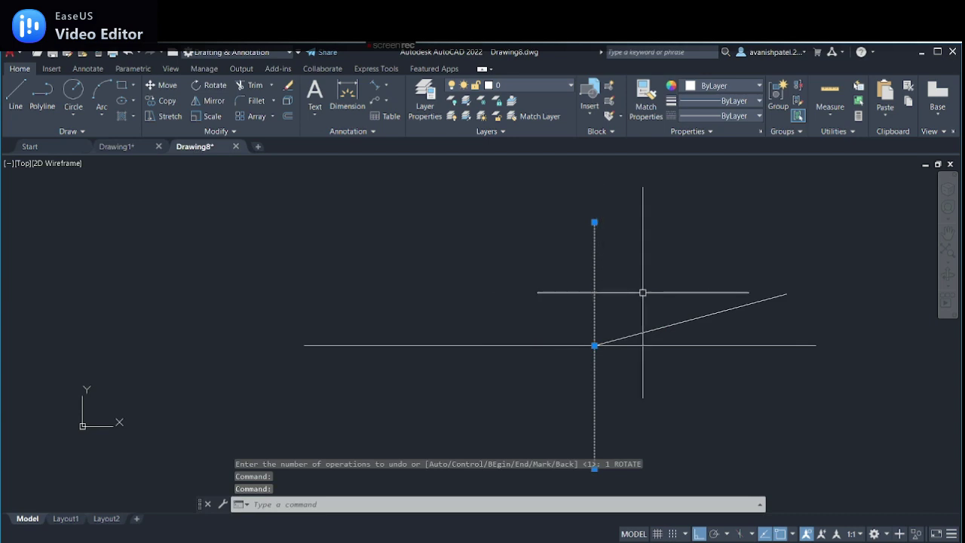
{"action": "type", "text": "ro"}
{"action": "key", "text": "Return"}
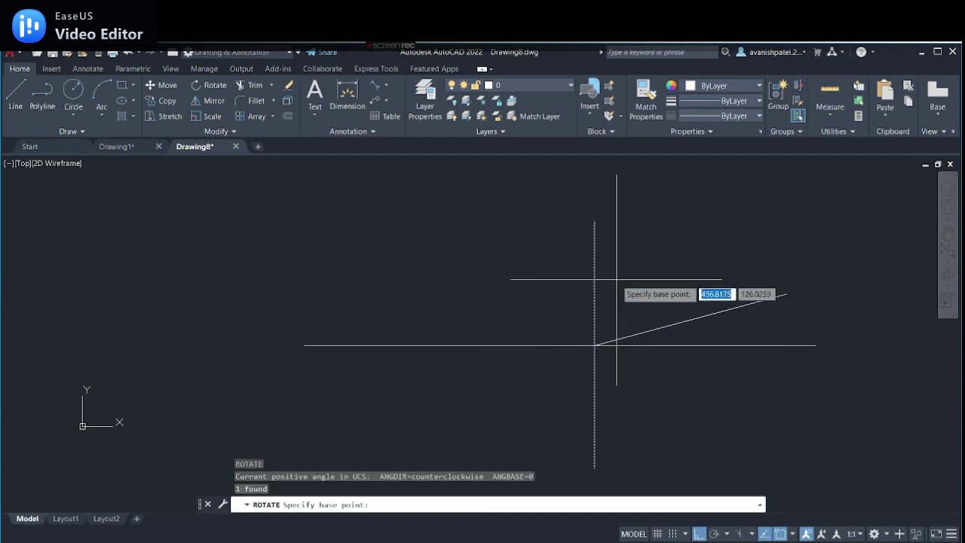
{"action": "left_click", "coordinate": [595, 345]}
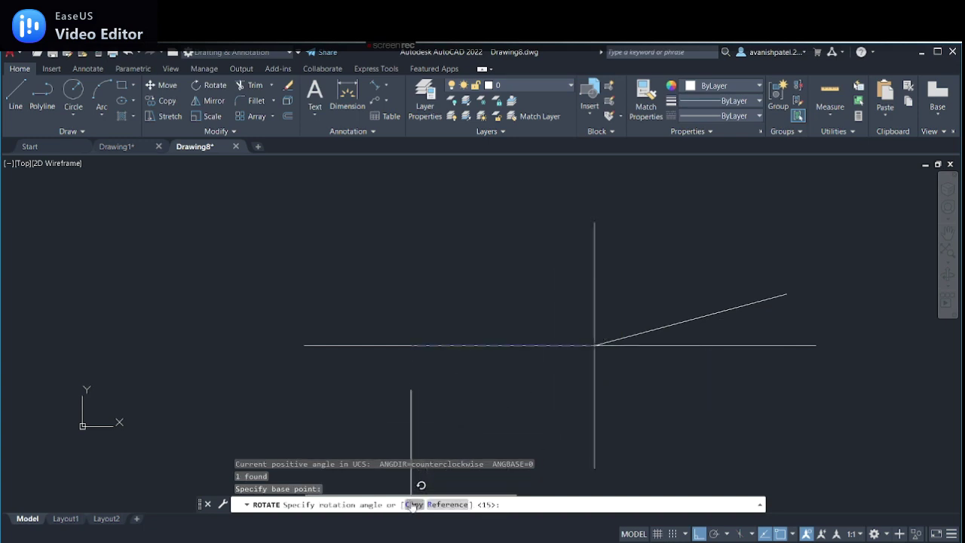
{"action": "type", "text": "c"}
{"action": "key", "text": "Return"}
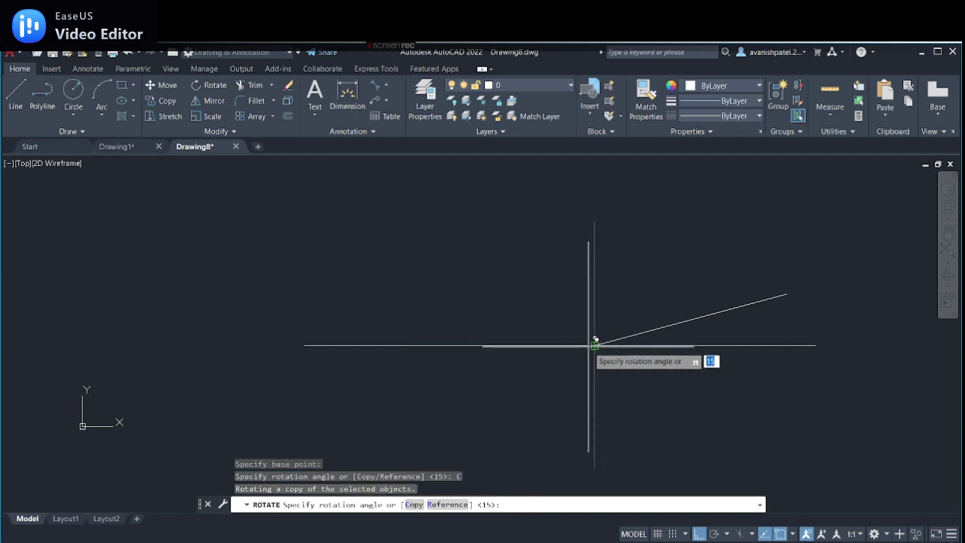
{"action": "key", "text": "Return"}
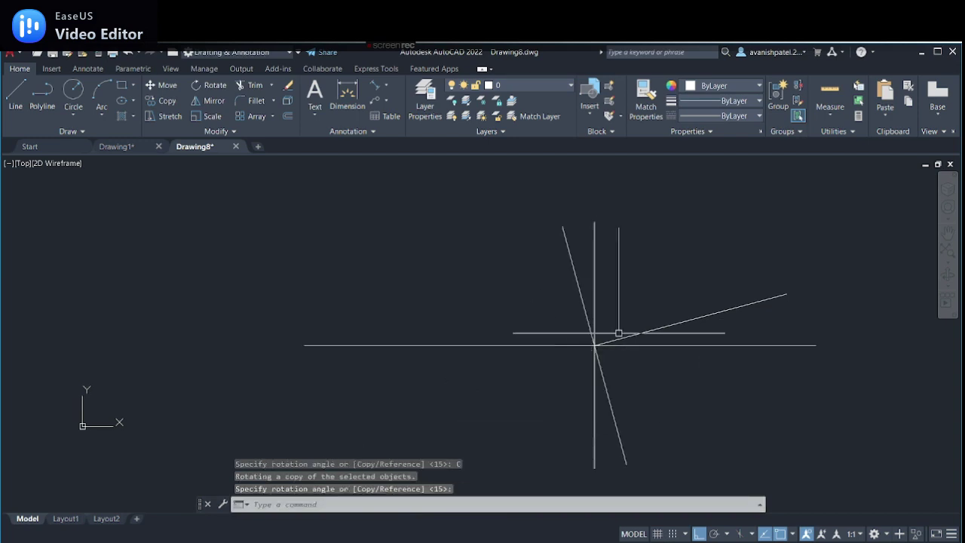
{"action": "left_click", "coordinate": [116, 147]}
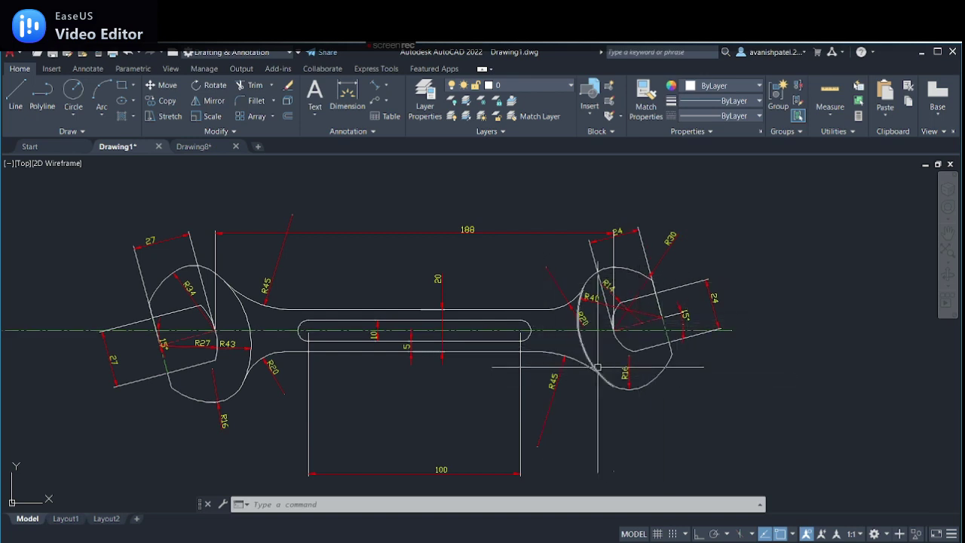
{"action": "left_click", "coordinate": [194, 147]}
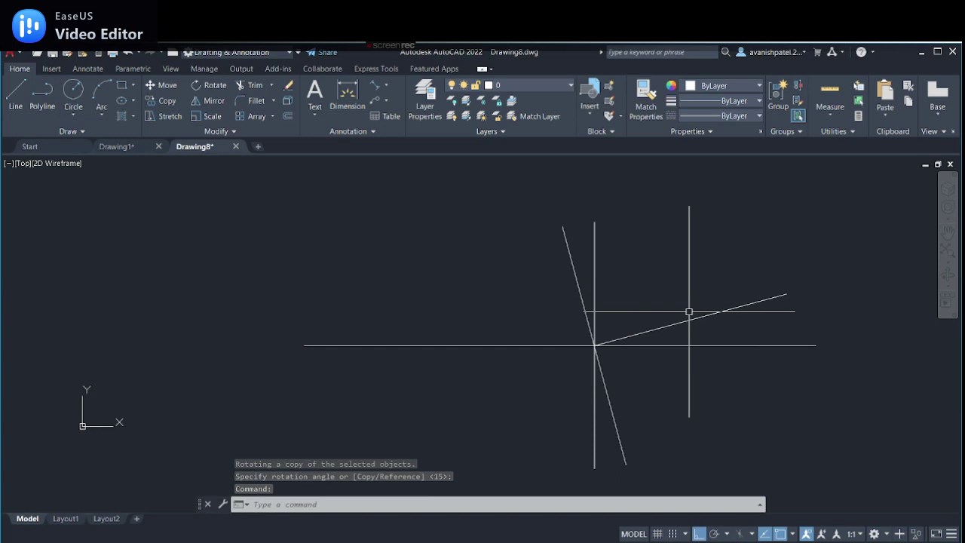
- Offset the 15° sloped line by 12 units above and below it
{"action": "type", "text": "o"}
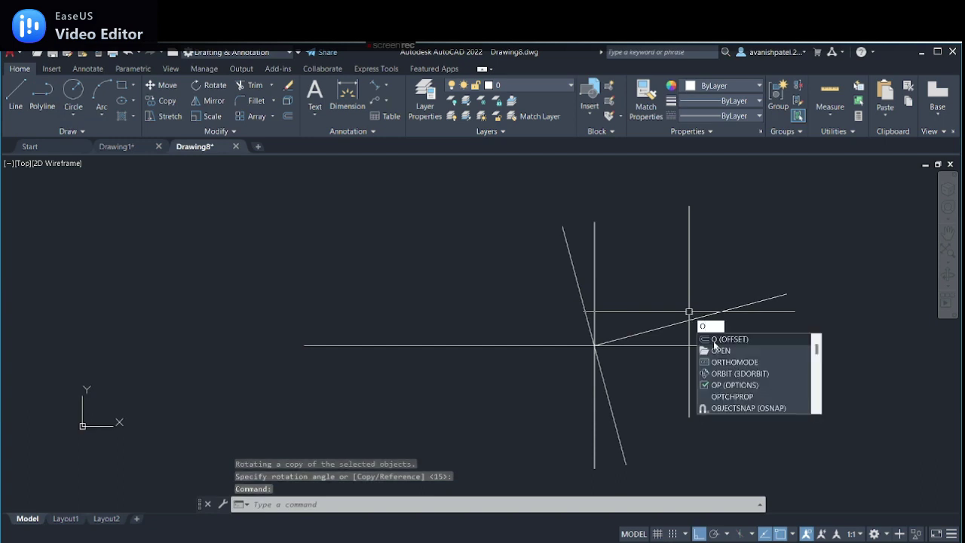
{"action": "left_click", "coordinate": [715, 344]}
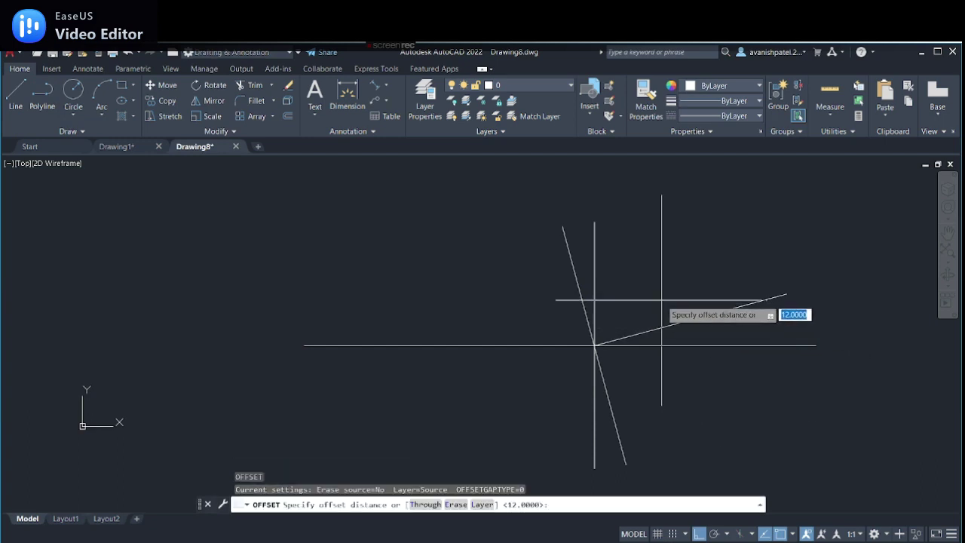
{"action": "key", "text": "Return"}
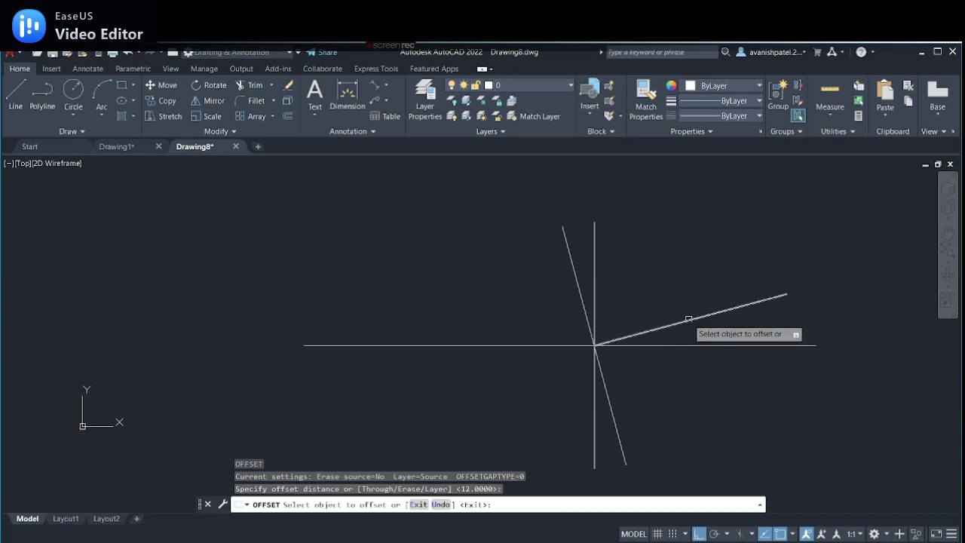
{"action": "left_click", "coordinate": [688, 320]}
{"action": "left_click", "coordinate": [684, 308]}
{"action": "left_click", "coordinate": [690, 319]}
{"action": "left_click", "coordinate": [700, 351]}
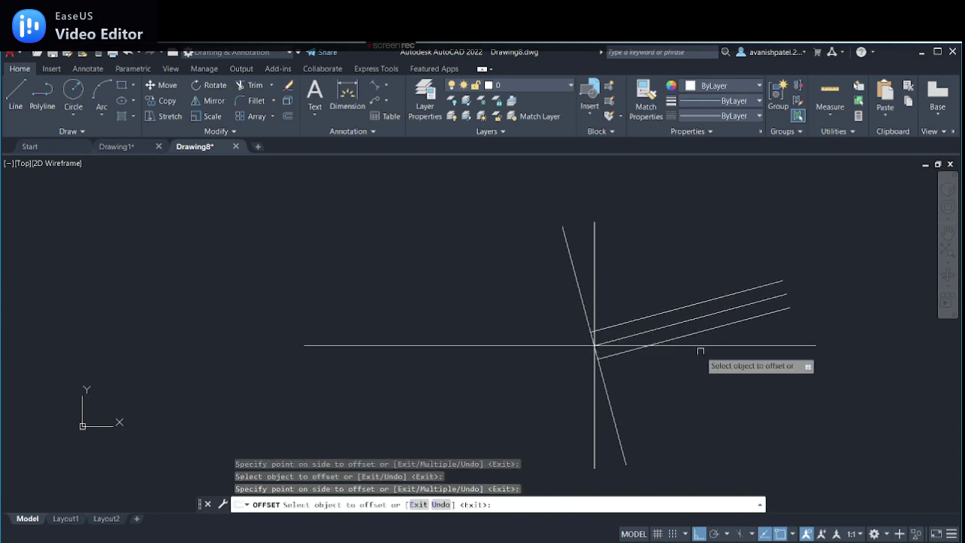
{"action": "right_click", "coordinate": [703, 352]}
{"action": "left_click", "coordinate": [728, 361]}
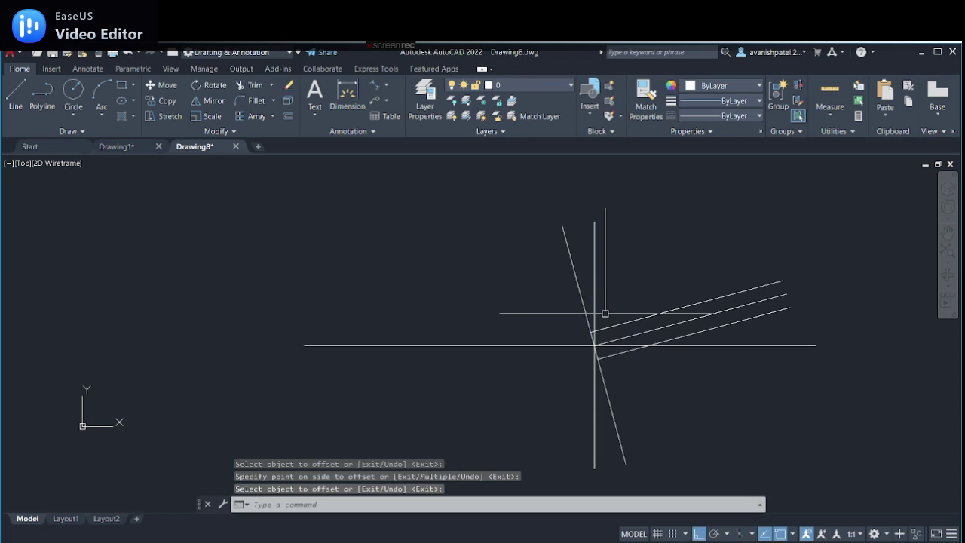
{"action": "left_click", "coordinate": [116, 147]}
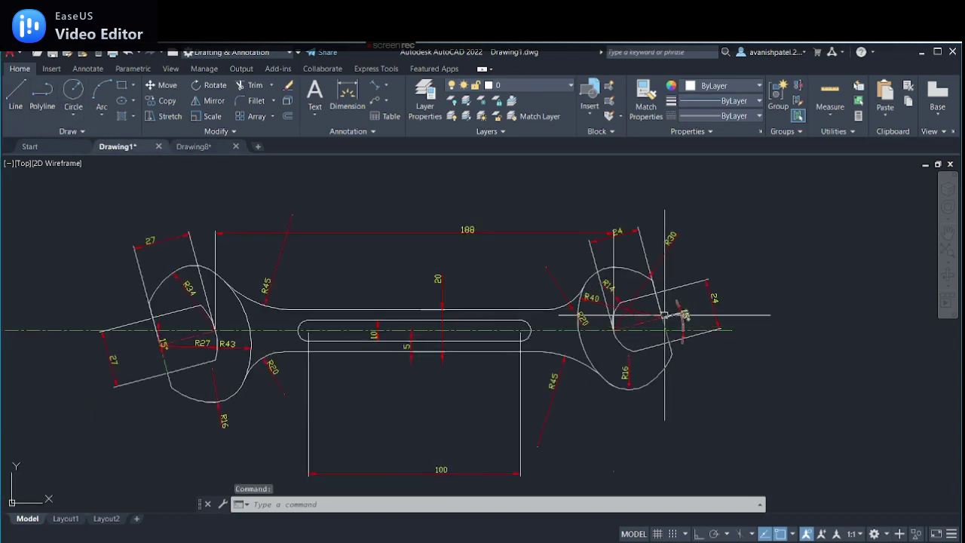
- Delete two selected objects, then zoom around the right jaw's dimensions on the reference
{"action": "left_click", "coordinate": [757, 387]}
{"action": "left_click", "coordinate": [671, 322]}
{"action": "key", "text": "Delete"}
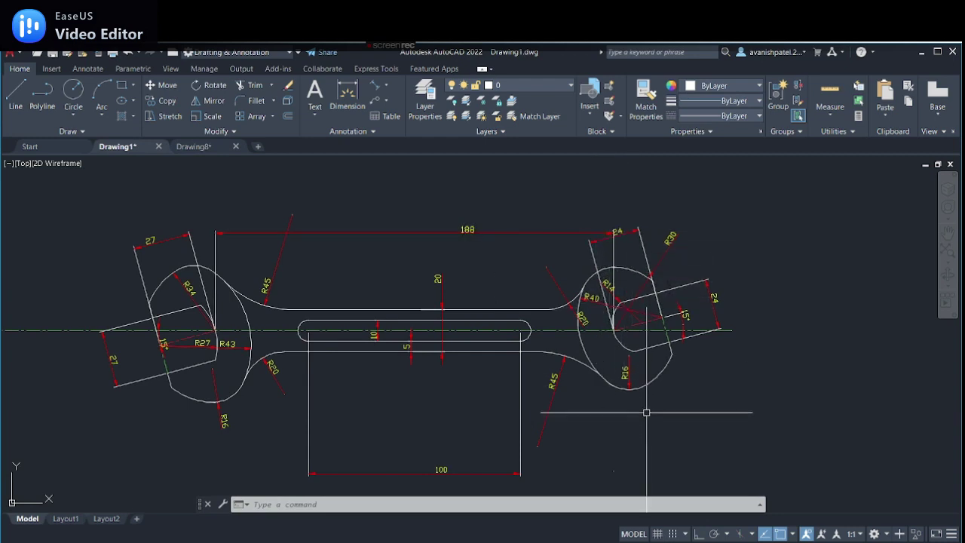
{"action": "scroll", "coordinate": [657, 424], "scroll_direction": "up", "scroll_amount": 1}
{"action": "scroll", "coordinate": [658, 424], "scroll_direction": "up", "scroll_amount": 3}
{"action": "middle_click_drag", "start_coordinate": [714, 383], "coordinate": [767, 542]}
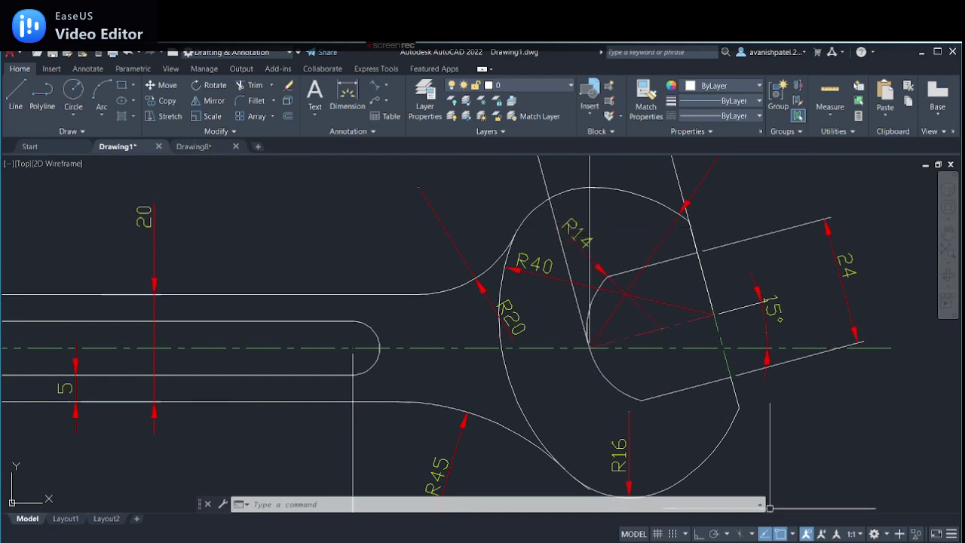
{"action": "scroll", "coordinate": [656, 377], "scroll_direction": "down", "scroll_amount": 3}
{"action": "scroll", "coordinate": [656, 362], "scroll_direction": "down", "scroll_amount": 2}
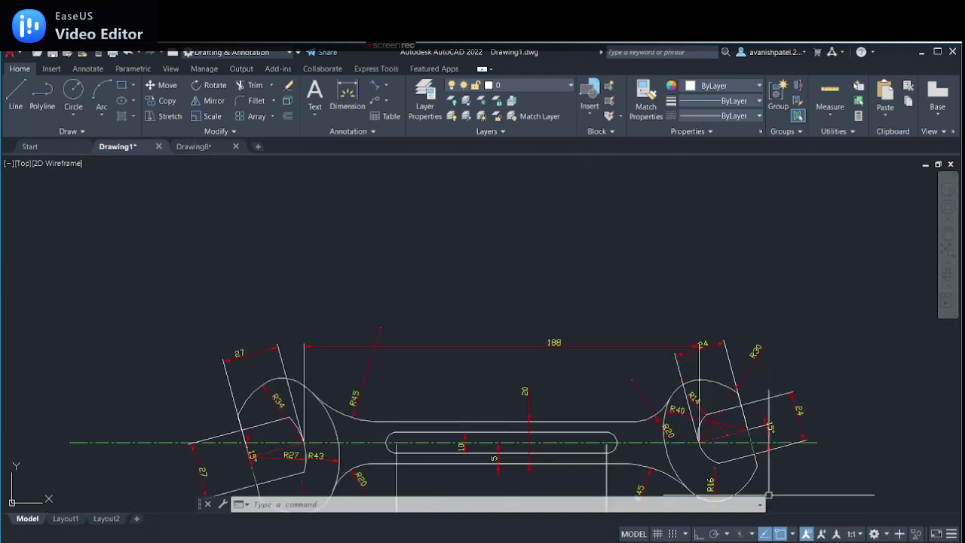
{"action": "middle_click_drag", "start_coordinate": [679, 351], "coordinate": [662, 280]}
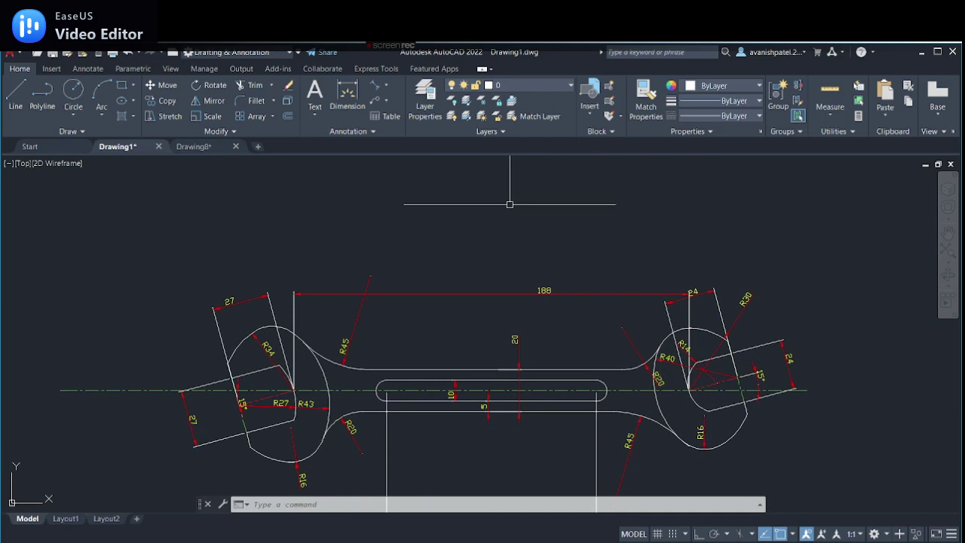
{"action": "left_click", "coordinate": [194, 146]}
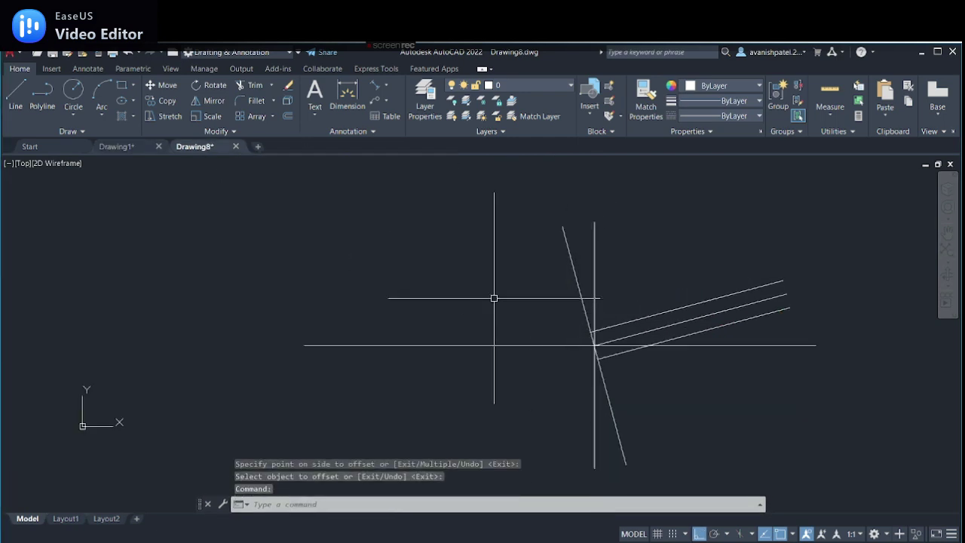
{"action": "type", "text": "O"}
- Offset the 15°-tilted line 14 units to the right, then offset that copy by 24
{"action": "key", "text": "Return"}
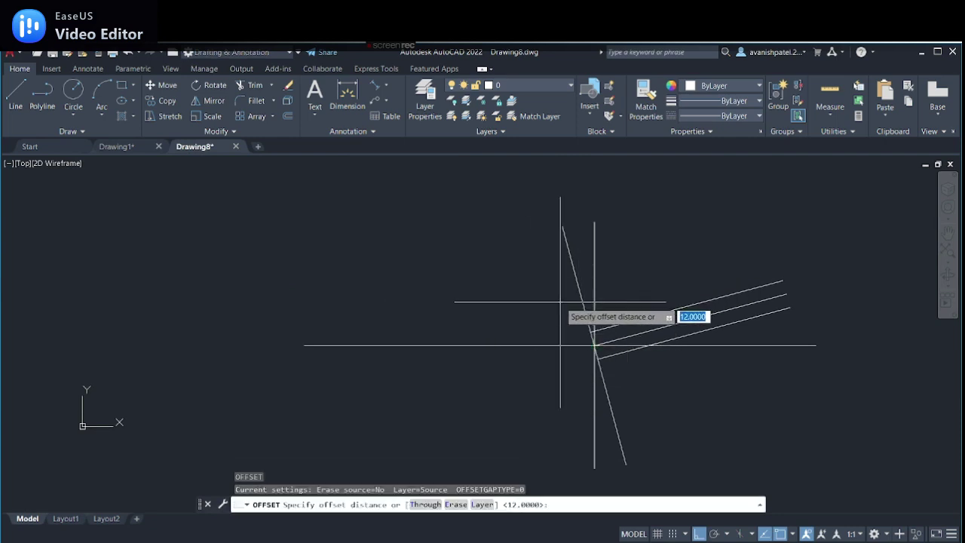
{"action": "type", "text": "14"}
{"action": "key", "text": "Return"}
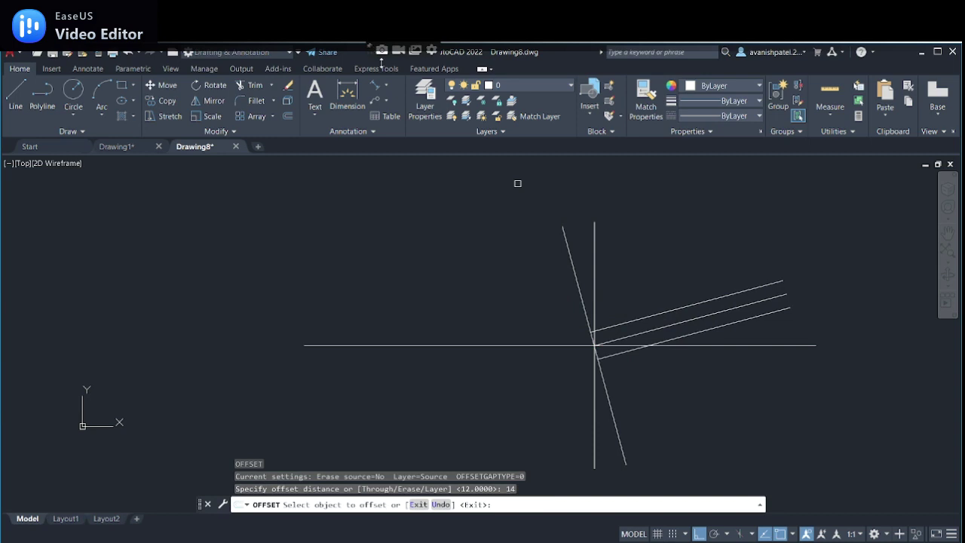
{"action": "left_click", "coordinate": [577, 282]}
{"action": "left_click", "coordinate": [613, 276]}
{"action": "left_click", "coordinate": [578, 287]}
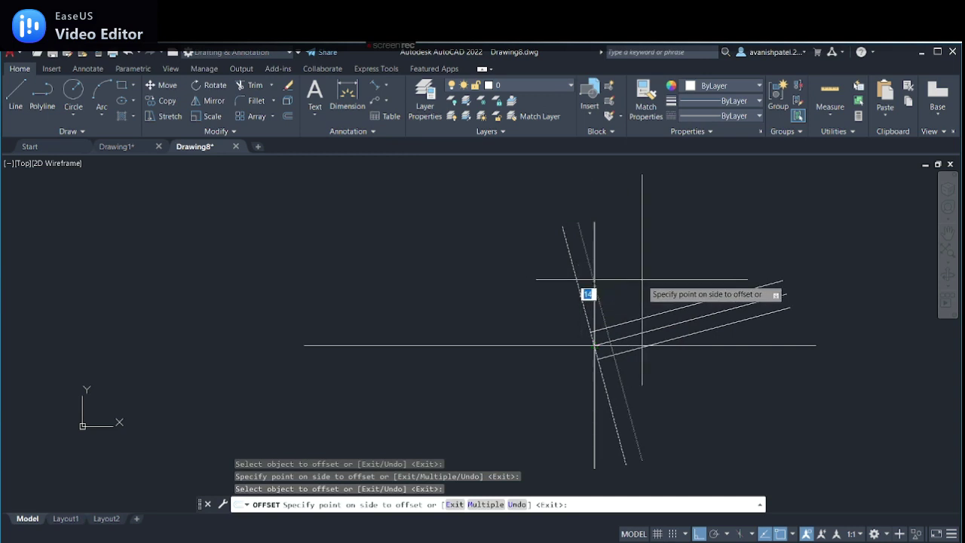
{"action": "key", "text": "Return"}
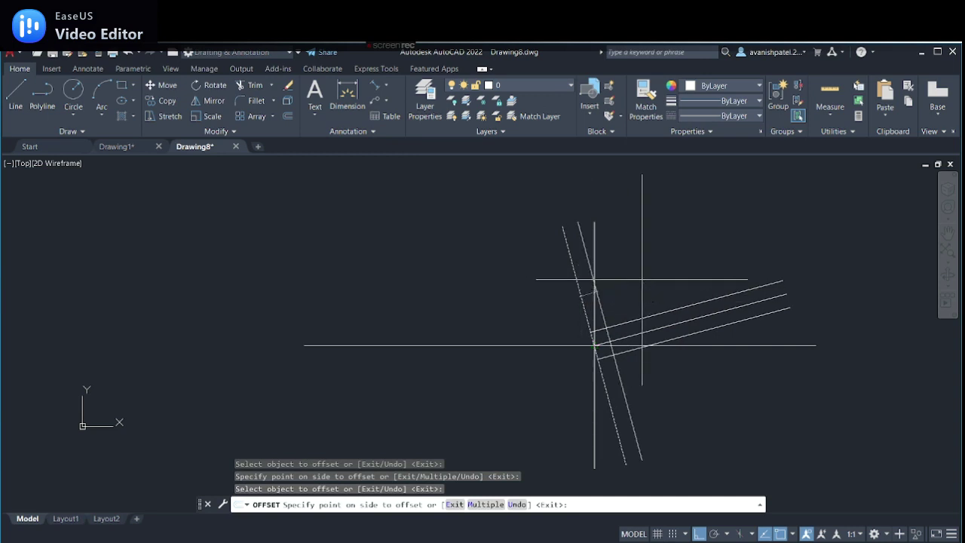
{"action": "right_click", "coordinate": [641, 284]}
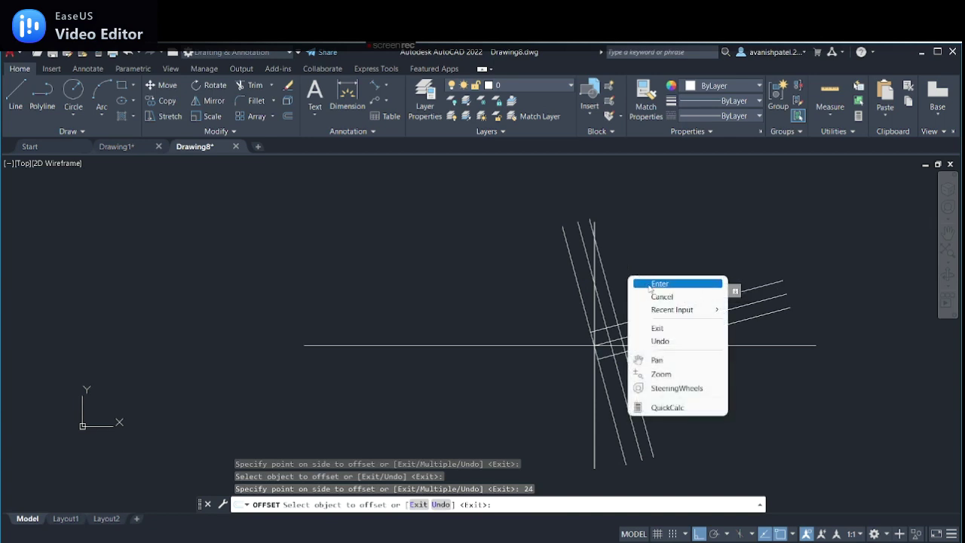
{"action": "left_click", "coordinate": [650, 284]}
{"action": "left_click", "coordinate": [125, 148]}
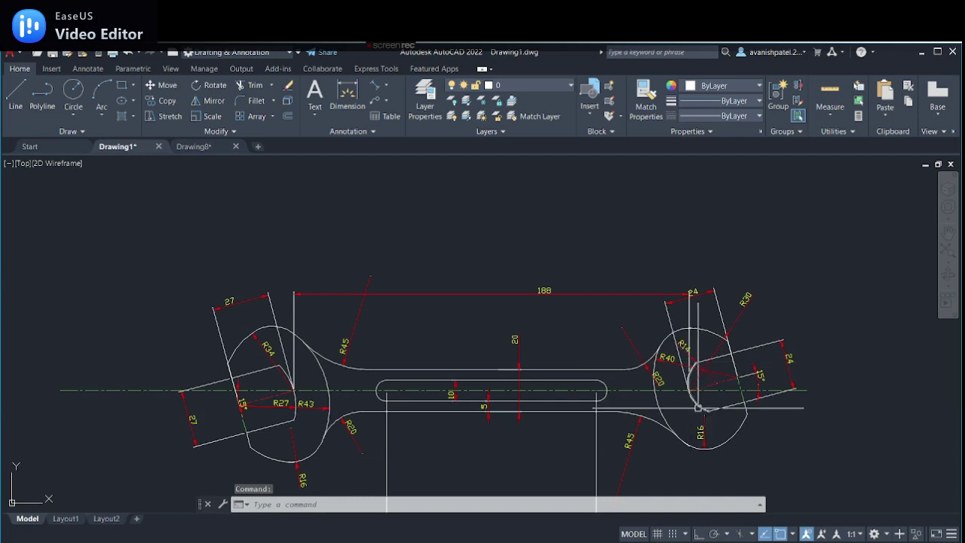
{"action": "mouse_move", "coordinate": [696, 406]}
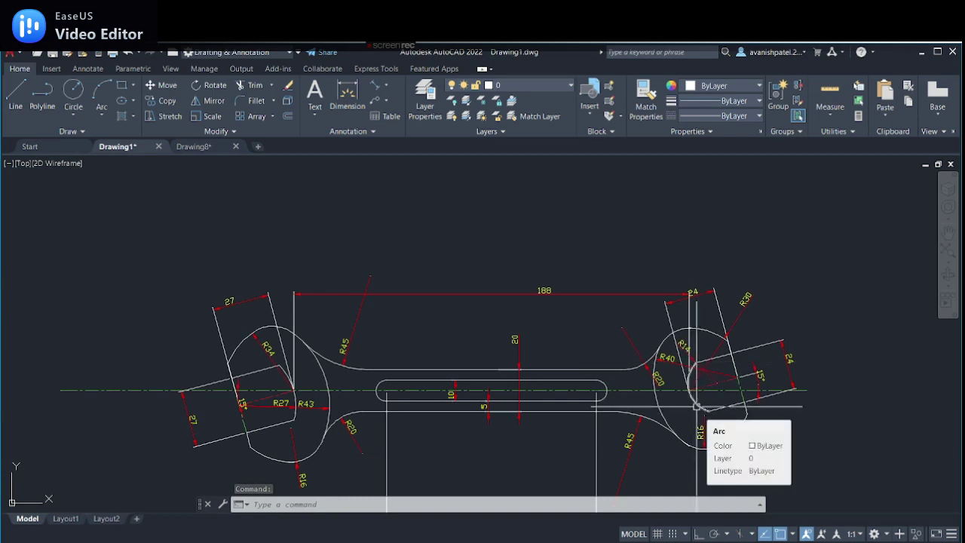
{"action": "scroll", "coordinate": [709, 398], "scroll_direction": "up", "scroll_amount": 2}
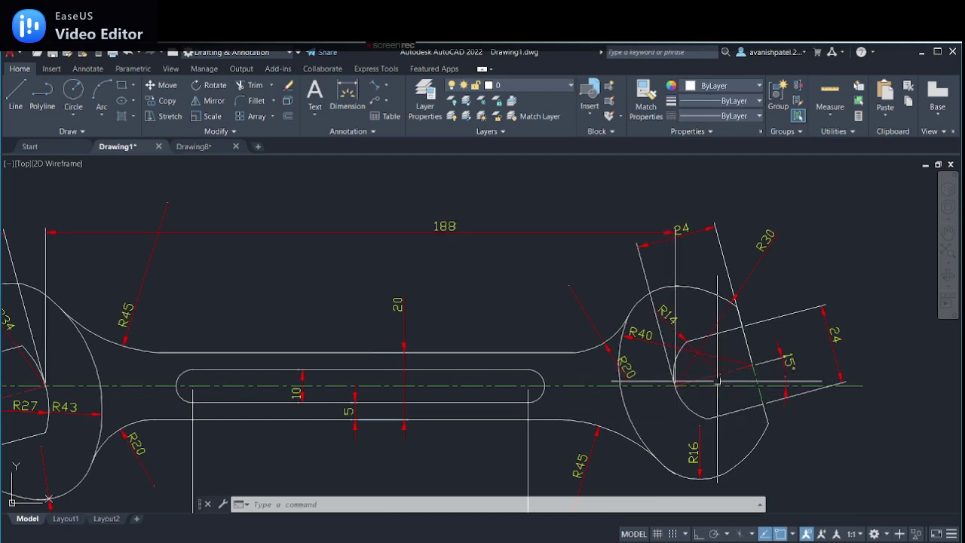
{"action": "scroll", "coordinate": [715, 370], "scroll_direction": "down", "scroll_amount": 2}
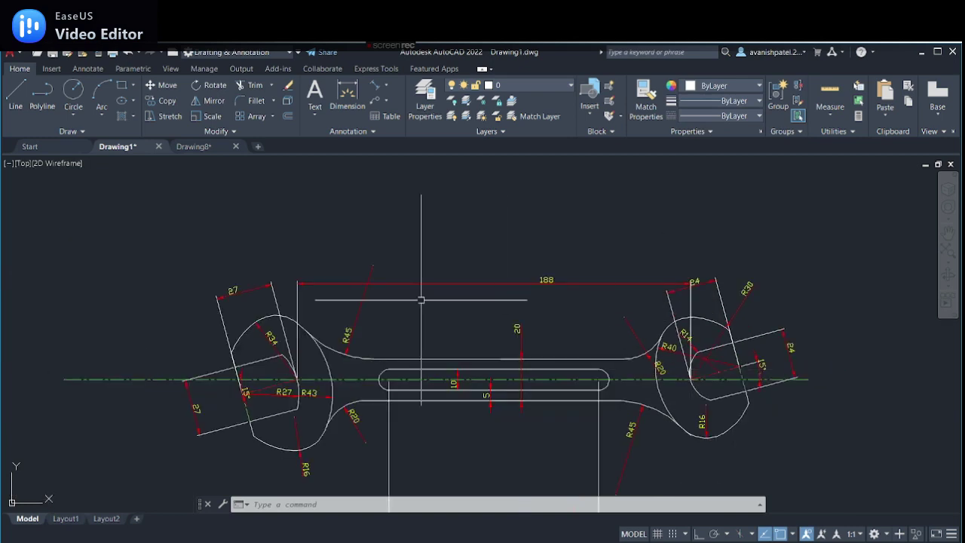
- Draw a radius-14 circle centred on the line intersection in Drawing8
{"action": "left_click", "coordinate": [206, 151]}
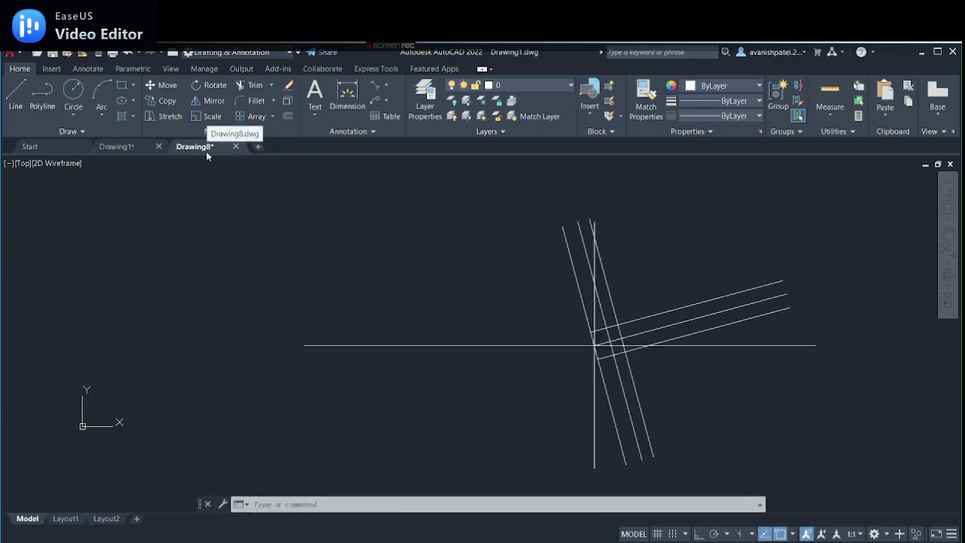
{"action": "left_click", "coordinate": [73, 91]}
{"action": "scroll", "coordinate": [550, 396], "scroll_direction": "up", "scroll_amount": 4}
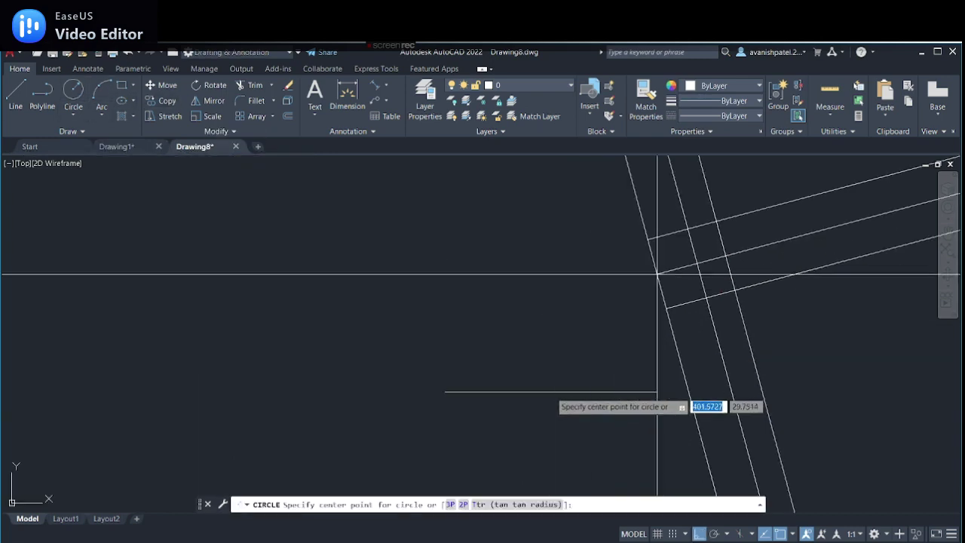
{"action": "left_click", "coordinate": [695, 260]}
{"action": "type", "text": "14"}
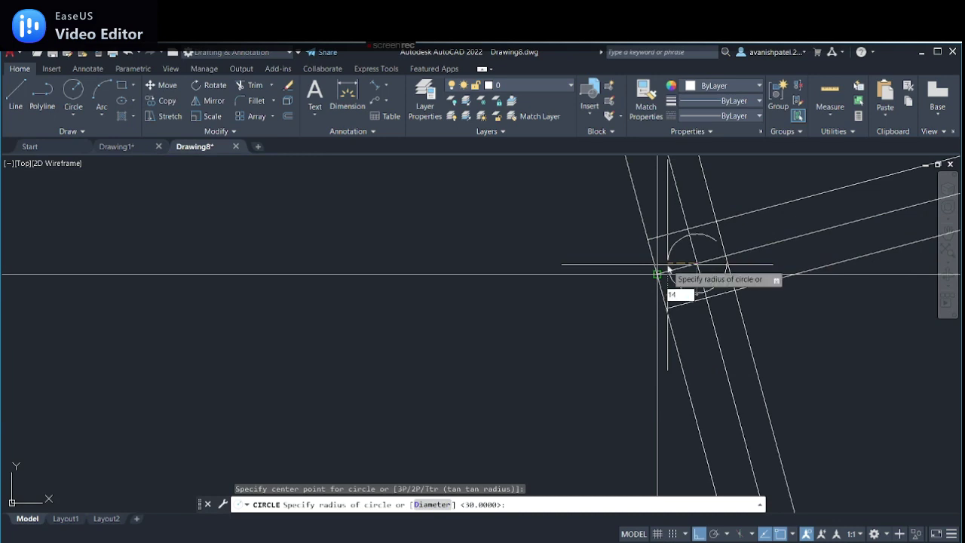
{"action": "key", "text": "Return"}
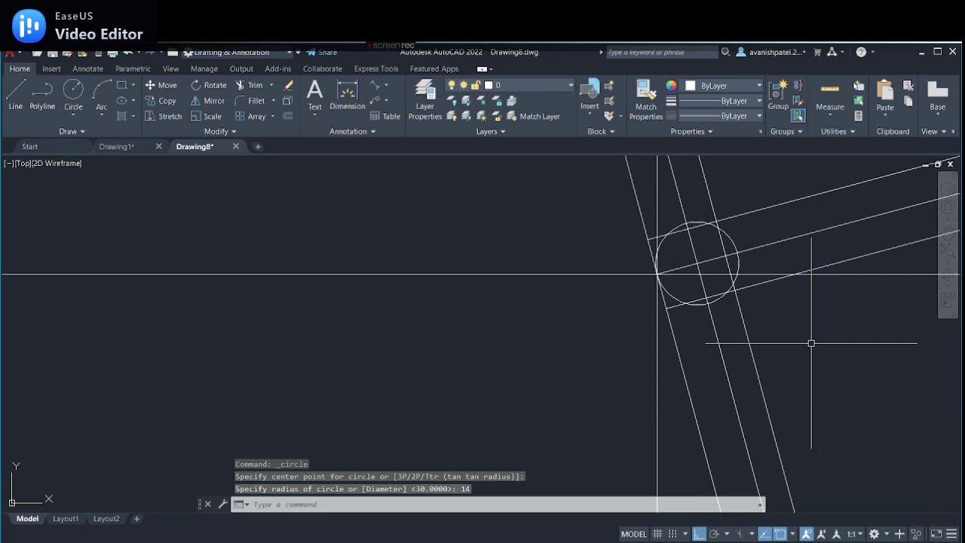
{"action": "scroll", "coordinate": [811, 343], "scroll_direction": "up", "scroll_amount": 2}
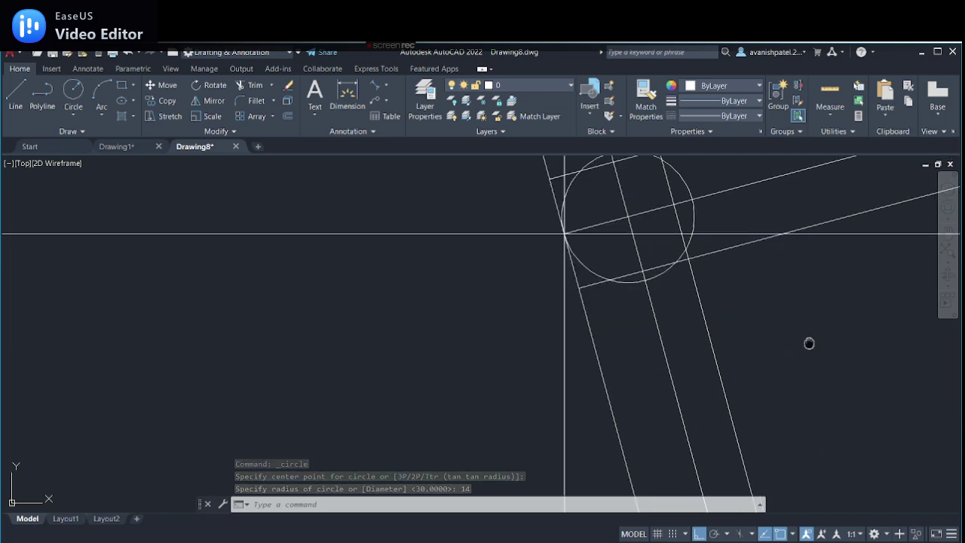
{"action": "middle_click_drag", "start_coordinate": [809, 343], "coordinate": [819, 416]}
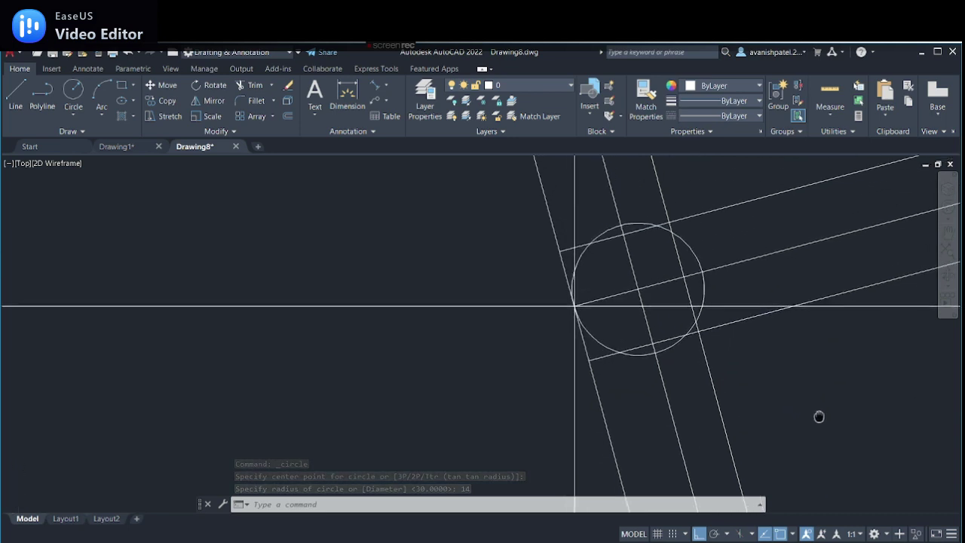
- Trim the circle's unwanted arcs against the construction lines, leaving an arc
{"action": "left_click", "coordinate": [254, 87]}
{"action": "left_click", "coordinate": [601, 241]}
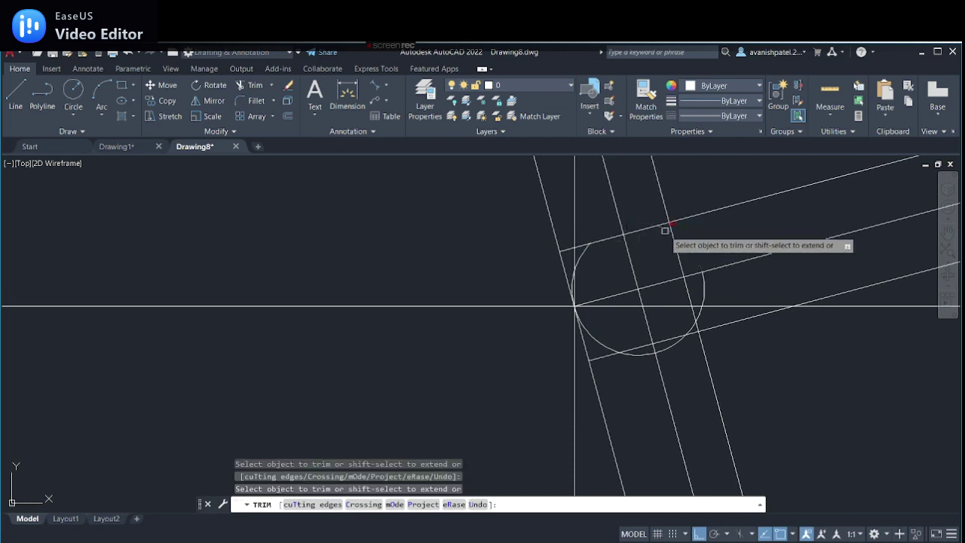
{"action": "left_click", "coordinate": [701, 304]}
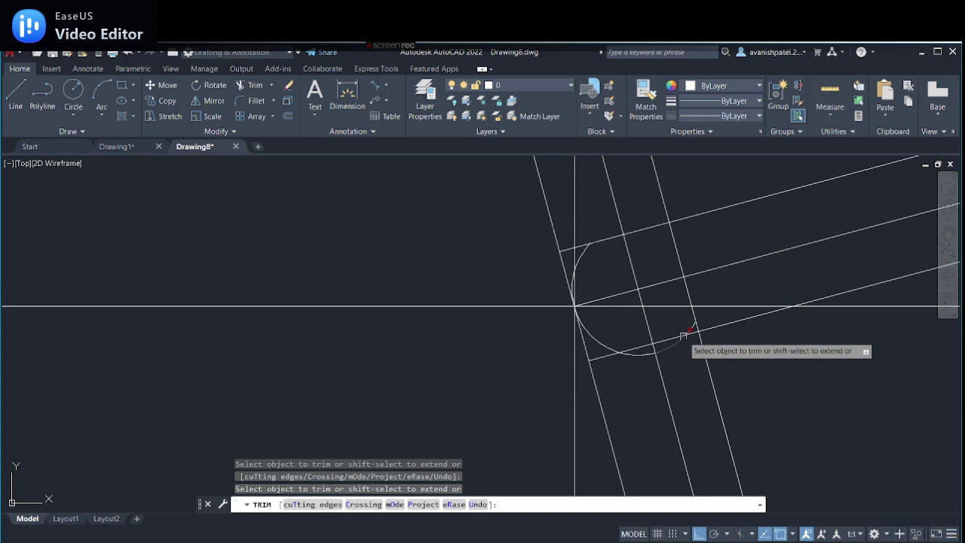
{"action": "left_click", "coordinate": [686, 333]}
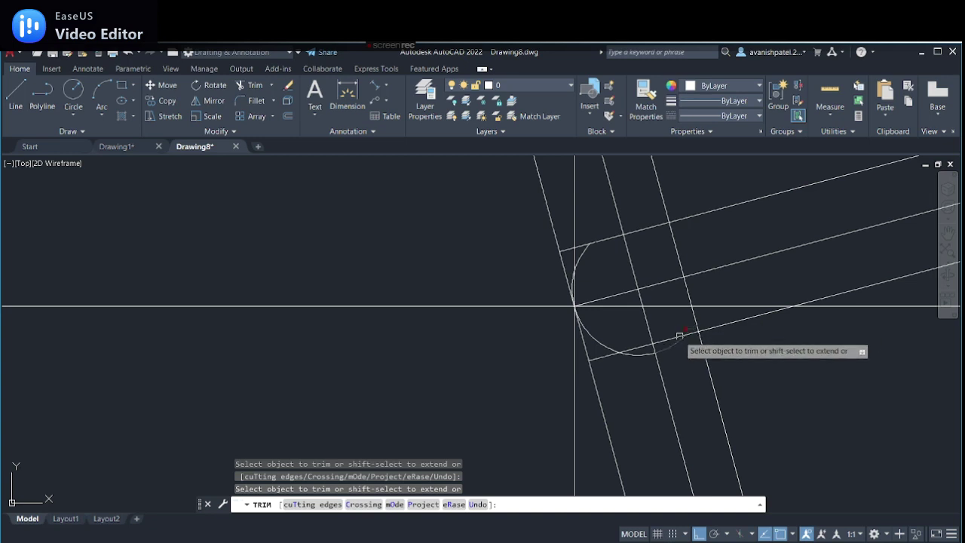
{"action": "left_click", "coordinate": [639, 353]}
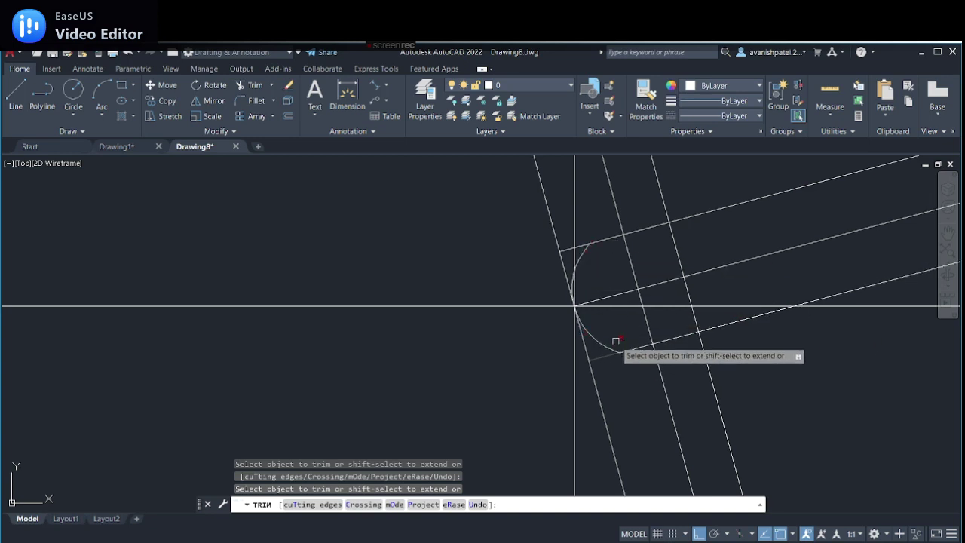
{"action": "right_click", "coordinate": [414, 212]}
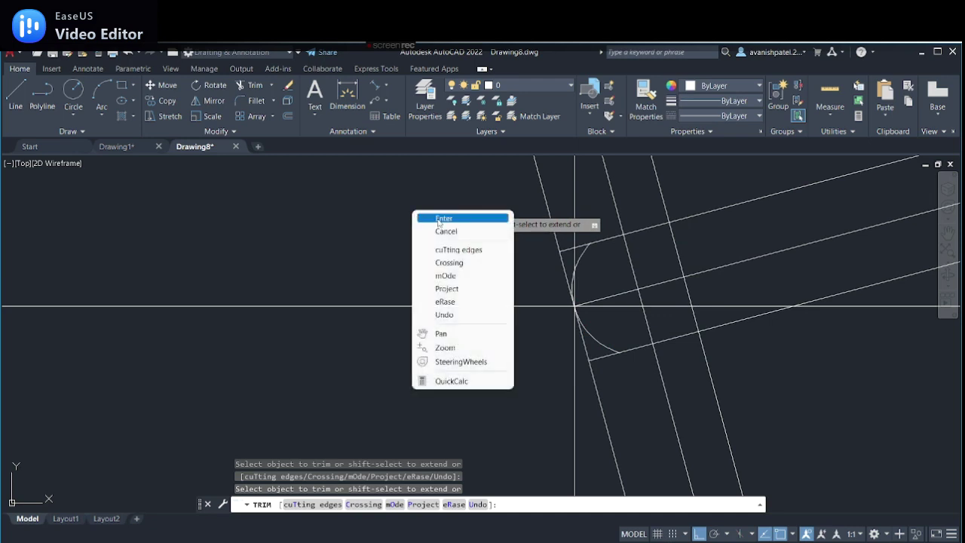
{"action": "left_click", "coordinate": [438, 219]}
{"action": "scroll", "coordinate": [435, 217], "scroll_direction": "down", "scroll_amount": 2}
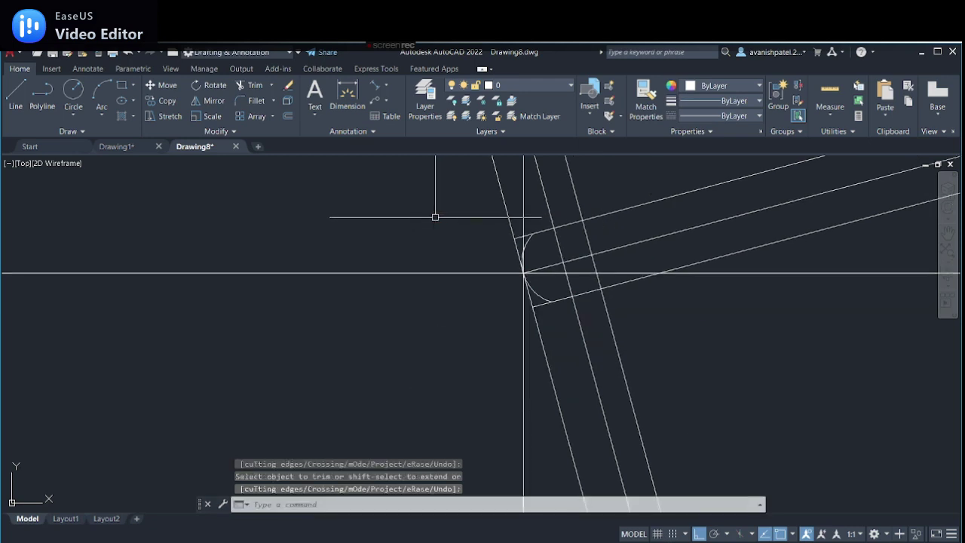
{"action": "left_click", "coordinate": [119, 147]}
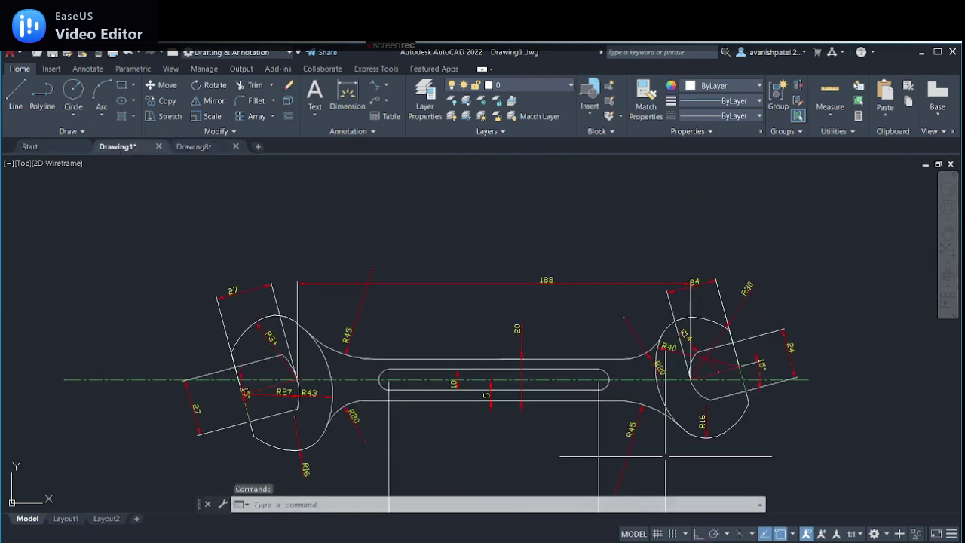
- Zoom around the reference jaws to check the R34 and R30 head radii
{"action": "scroll", "coordinate": [733, 346], "scroll_direction": "up", "scroll_amount": 2}
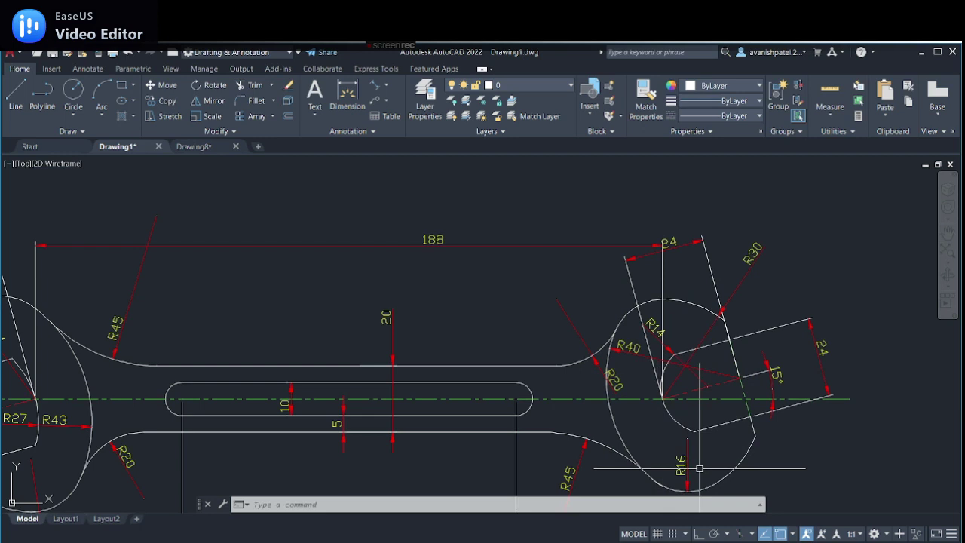
{"action": "scroll", "coordinate": [700, 469], "scroll_direction": "down", "scroll_amount": 2}
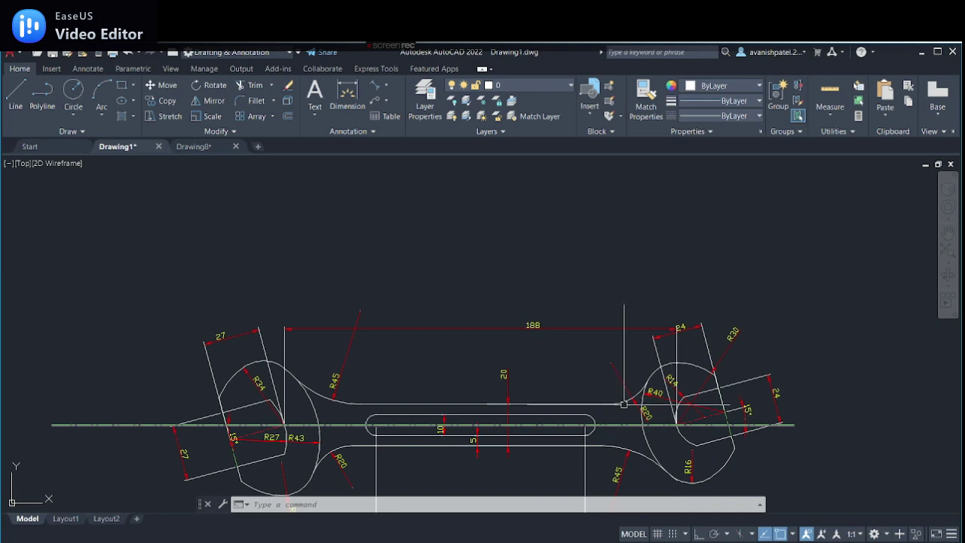
{"action": "left_click", "coordinate": [75, 91]}
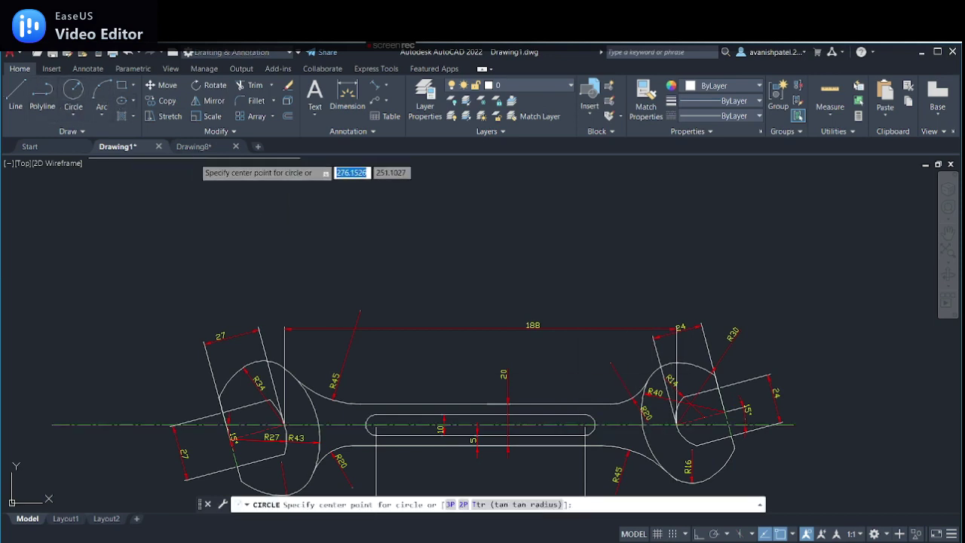
{"action": "left_click", "coordinate": [194, 147]}
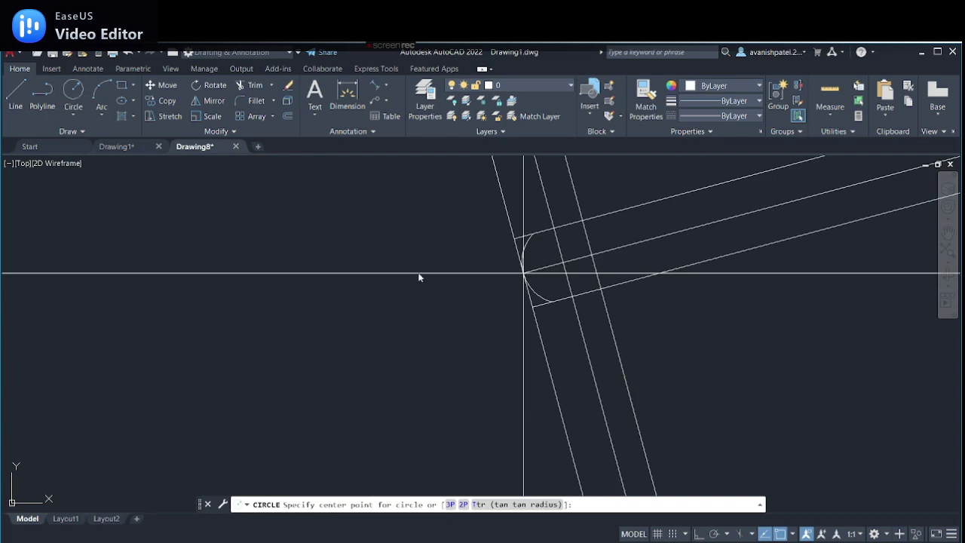
- Draw an R30 circle at the centreline intersection and an R40 circle at the slanted-line intersection
{"action": "left_click", "coordinate": [75, 98]}
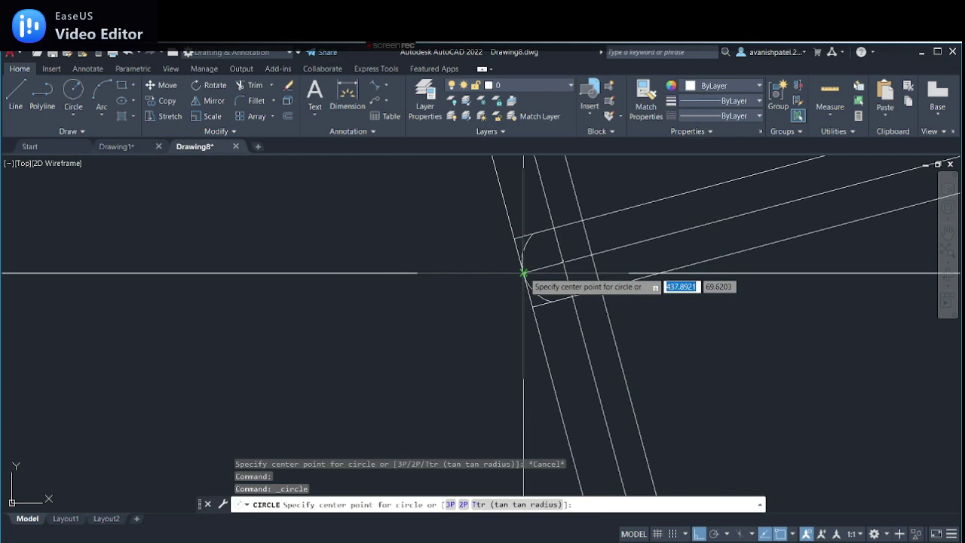
{"action": "left_click", "coordinate": [524, 272]}
{"action": "type", "text": "30"}
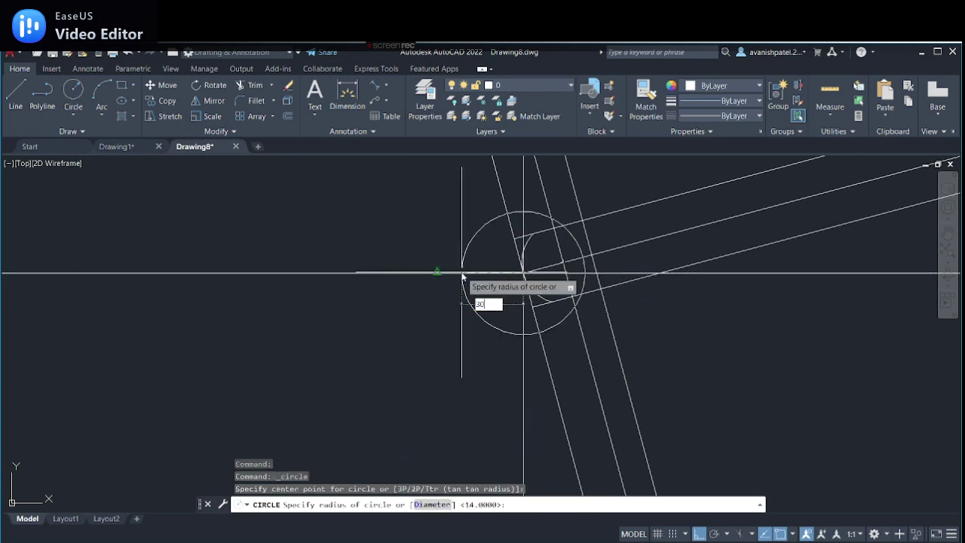
{"action": "key", "text": "Return"}
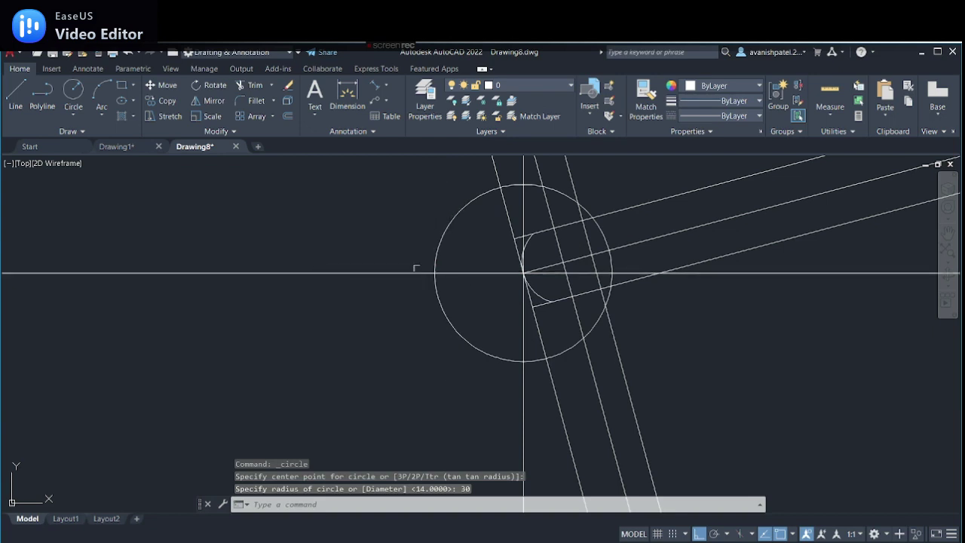
{"action": "left_click", "coordinate": [73, 90]}
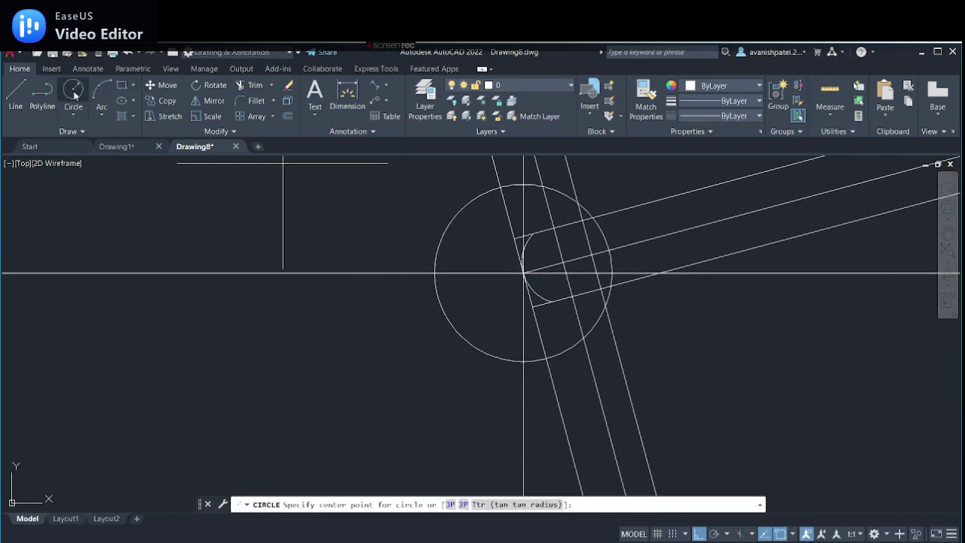
{"action": "left_click", "coordinate": [592, 255]}
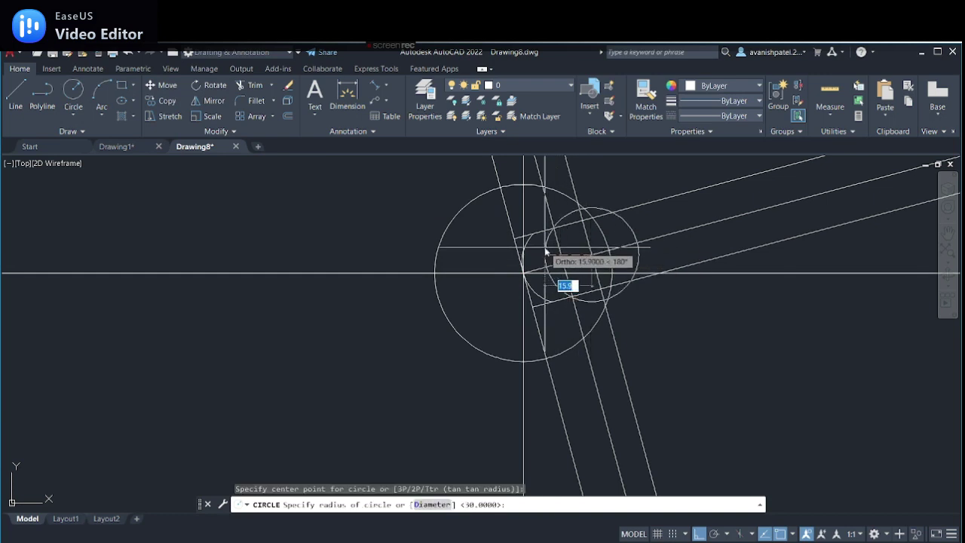
{"action": "type", "text": "40"}
{"action": "key", "text": "Return"}
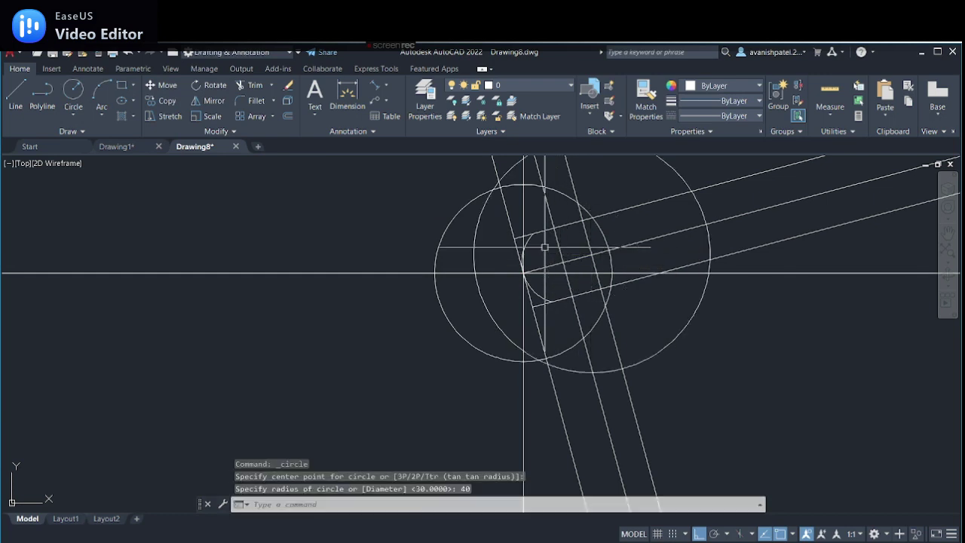
{"action": "scroll", "coordinate": [453, 446], "scroll_direction": "up", "scroll_amount": 4}
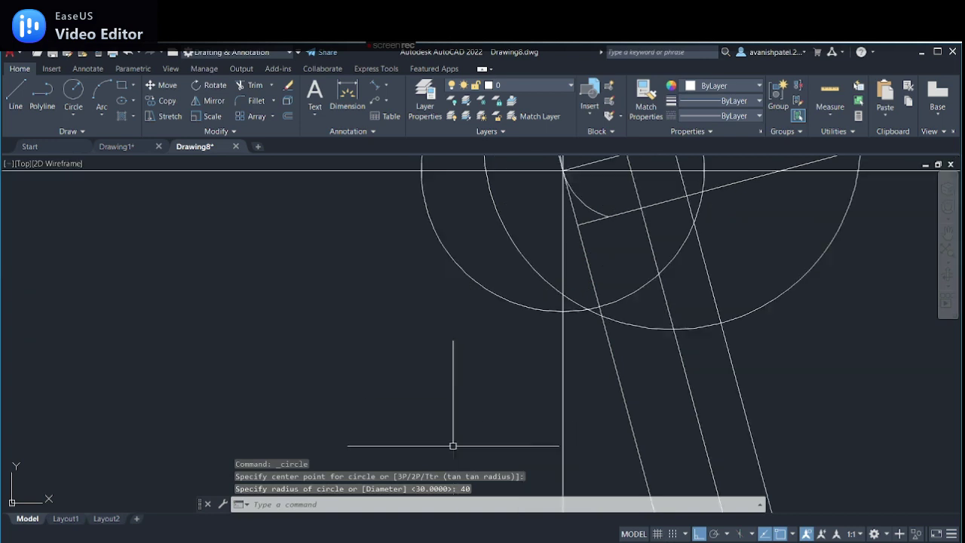
{"action": "scroll", "coordinate": [345, 428], "scroll_direction": "down", "scroll_amount": 2}
{"action": "scroll", "coordinate": [325, 439], "scroll_direction": "down", "scroll_amount": 3}
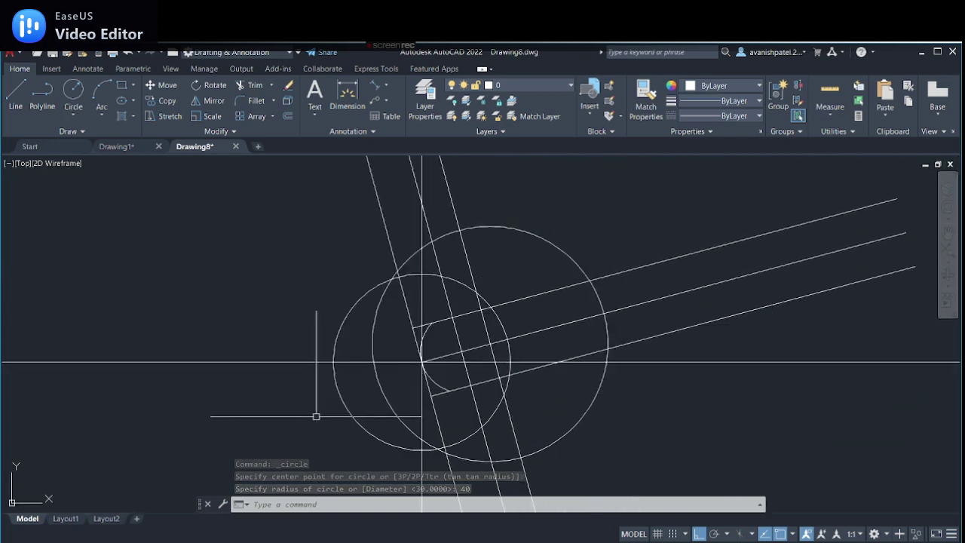
- Trim the large circle's outer arcs and the excess slanted and horizontal line ends
{"action": "left_click", "coordinate": [255, 84]}
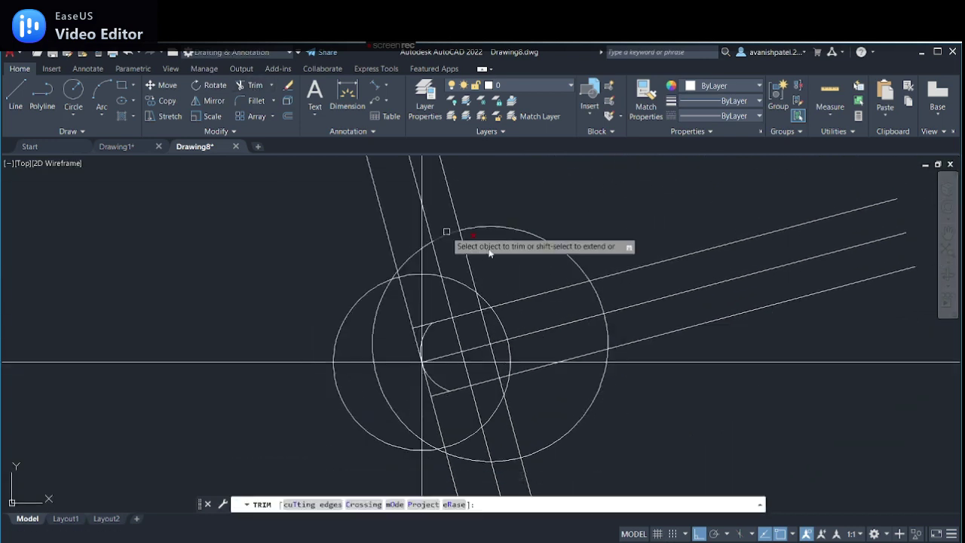
{"action": "left_click", "coordinate": [502, 227]}
{"action": "left_click", "coordinate": [599, 299]}
{"action": "left_click", "coordinate": [607, 332]}
{"action": "left_click", "coordinate": [605, 349]}
{"action": "left_click", "coordinate": [601, 378]}
{"action": "left_click", "coordinate": [603, 363]}
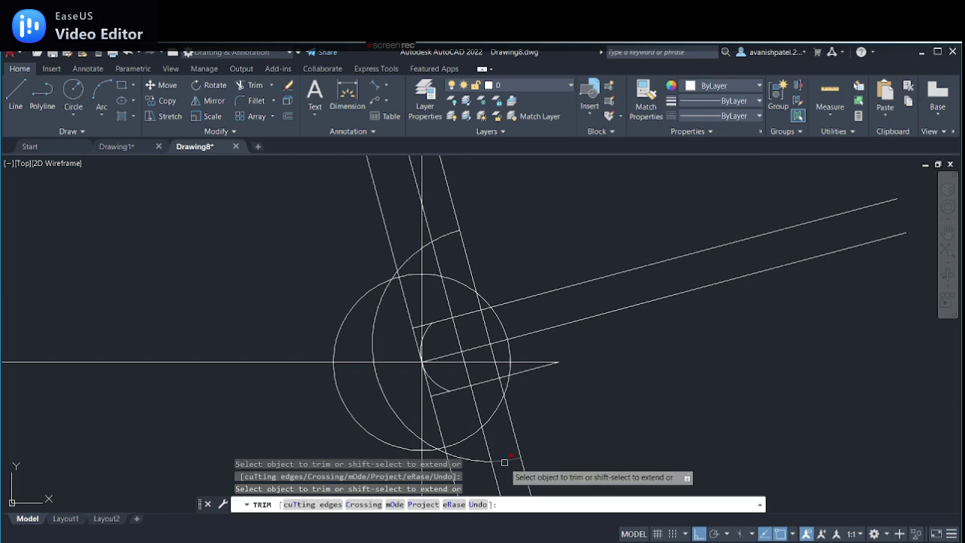
{"action": "left_click", "coordinate": [430, 240]}
{"action": "left_click_drag", "start_coordinate": [429, 240], "coordinate": [370, 286]}
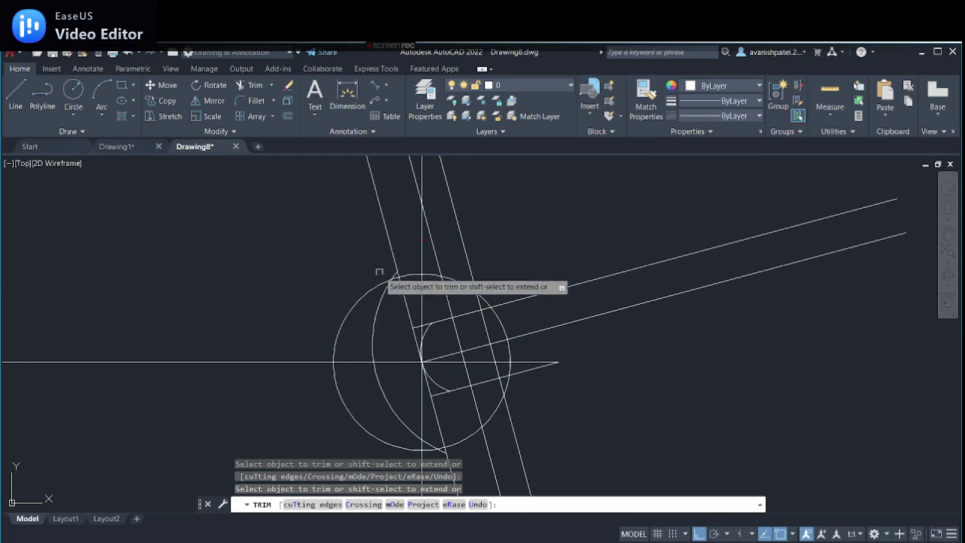
{"action": "left_click_drag", "start_coordinate": [332, 373], "coordinate": [336, 386]}
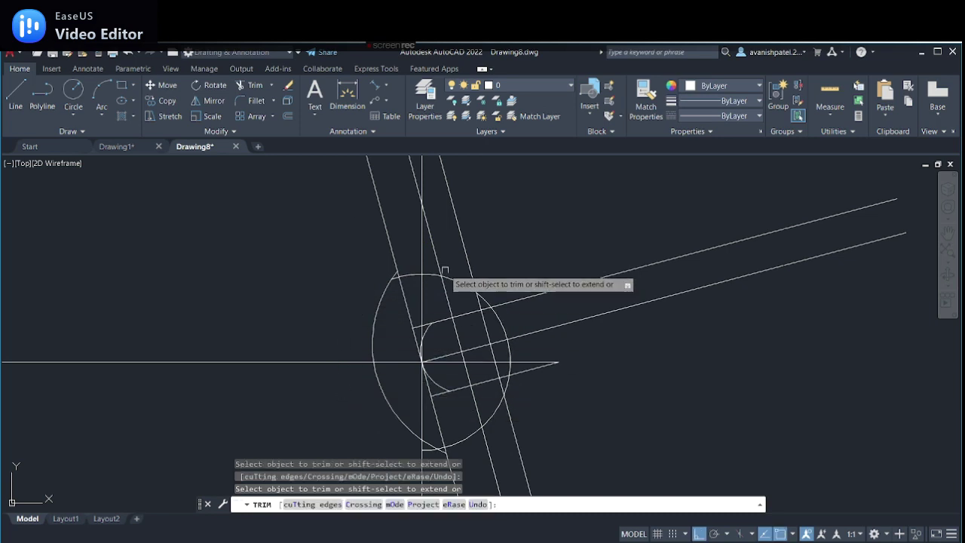
- Trim the last bottom arc piece and slanted-line stub, then check the reference's 100 slot dimension
{"action": "scroll", "coordinate": [445, 275], "scroll_direction": "up", "scroll_amount": 2}
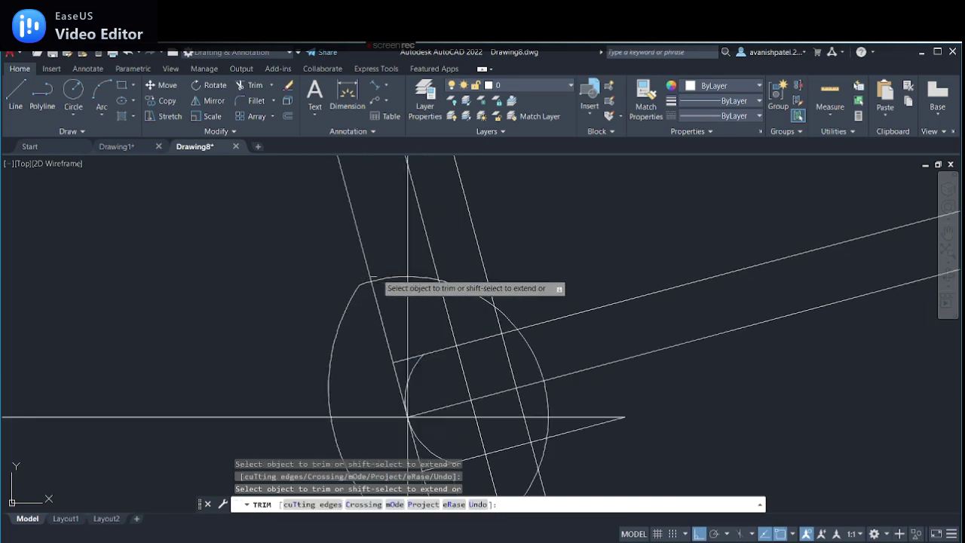
{"action": "middle_click_drag", "start_coordinate": [373, 281], "coordinate": [445, 240]}
{"action": "middle_click_drag", "start_coordinate": [726, 370], "coordinate": [742, 299]}
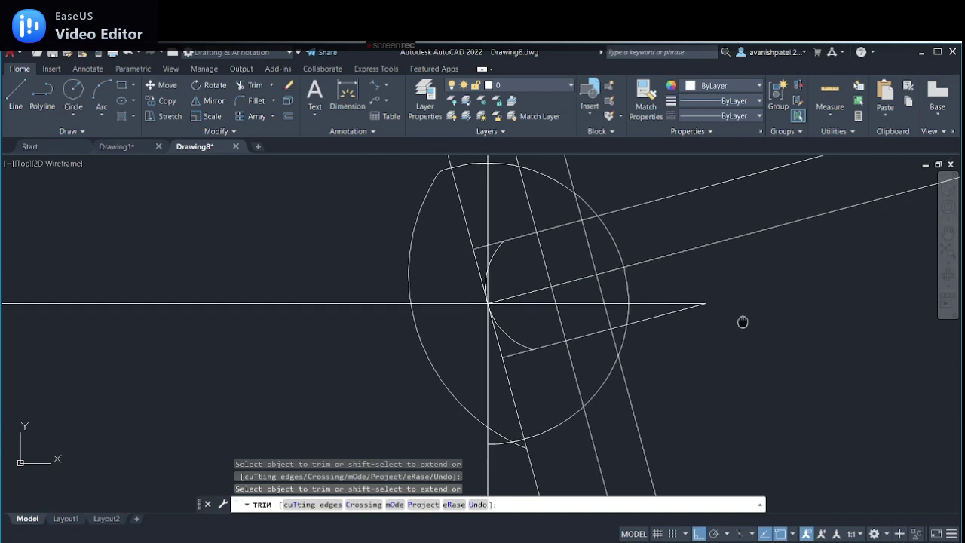
{"action": "scroll", "coordinate": [741, 299], "scroll_direction": "up", "scroll_amount": 2}
{"action": "scroll", "coordinate": [740, 300], "scroll_direction": "down", "scroll_amount": 2}
{"action": "left_click", "coordinate": [500, 414]}
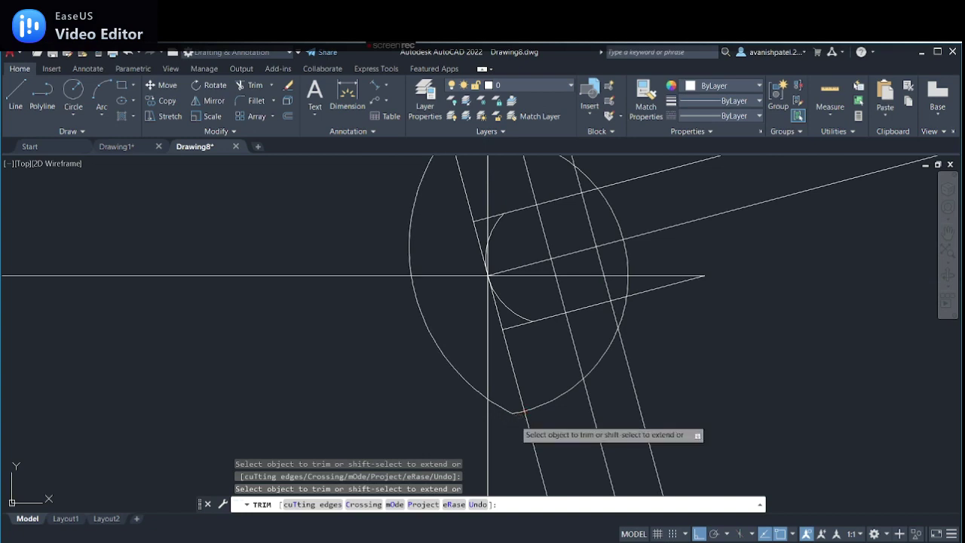
{"action": "left_click", "coordinate": [517, 323]}
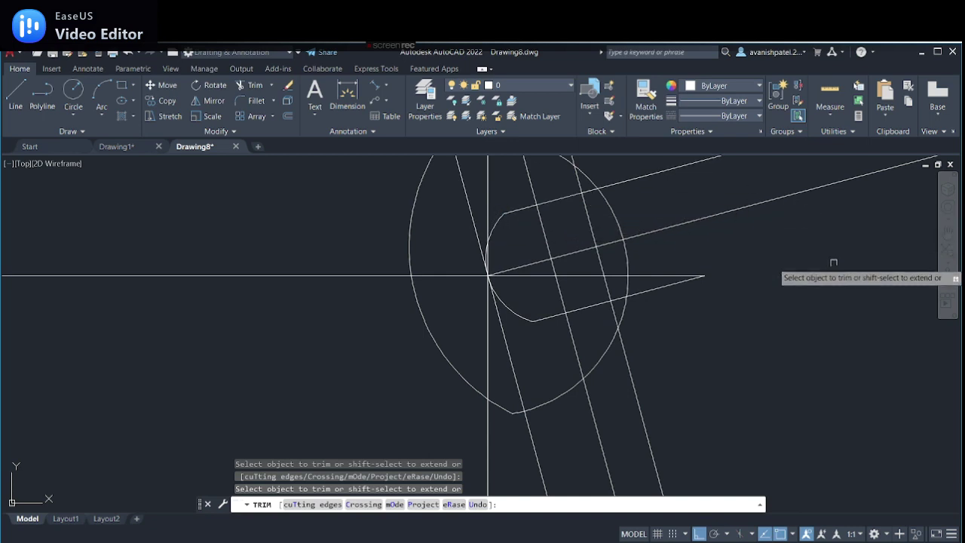
{"action": "scroll", "coordinate": [833, 263], "scroll_direction": "down", "scroll_amount": 2}
{"action": "scroll", "coordinate": [834, 268], "scroll_direction": "down", "scroll_amount": 2}
{"action": "middle_click_drag", "start_coordinate": [836, 274], "coordinate": [640, 341]}
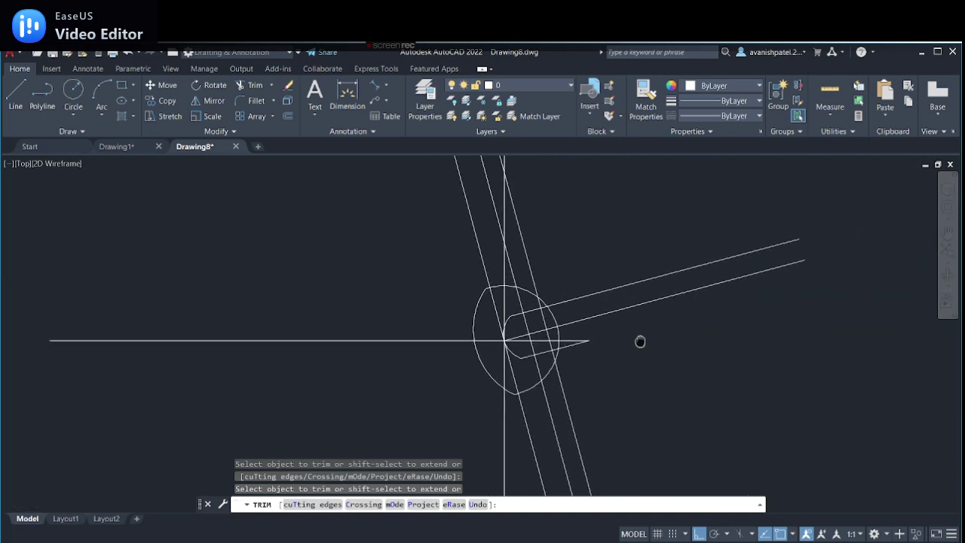
{"action": "left_click", "coordinate": [105, 144]}
{"action": "middle_click_drag", "start_coordinate": [550, 328], "coordinate": [563, 193]}
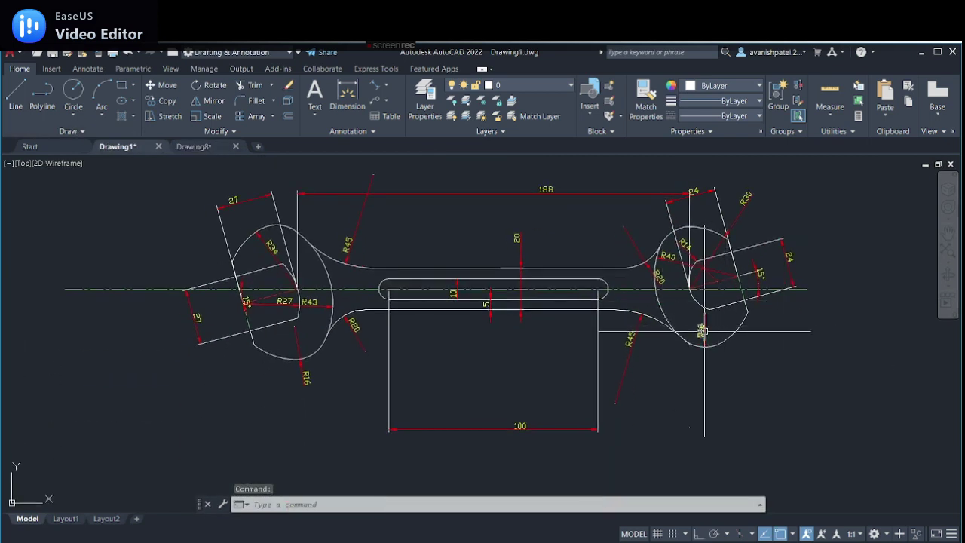
{"action": "left_click", "coordinate": [193, 146]}
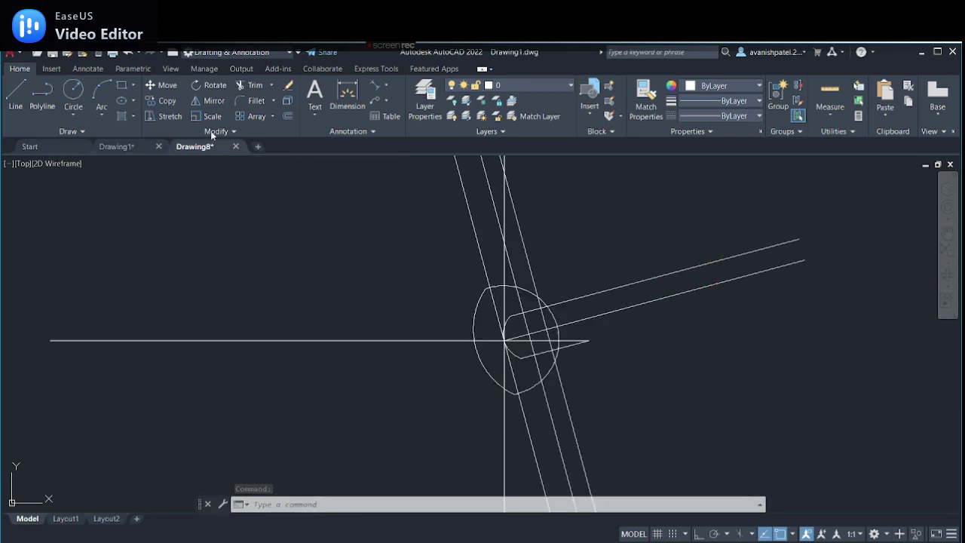
- Set the fillet radius to 16 and round the first corner between the two picked edges
{"action": "left_click", "coordinate": [252, 101]}
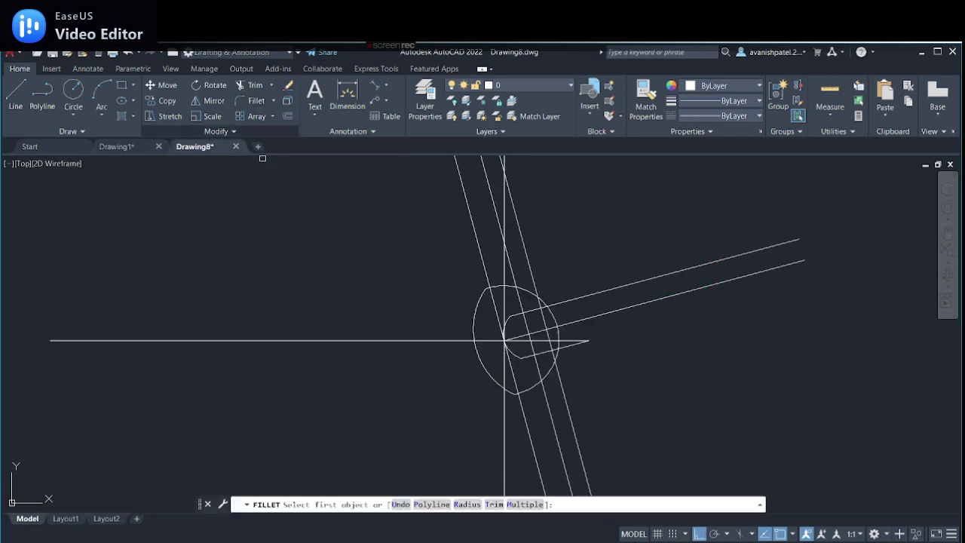
{"action": "left_click", "coordinate": [466, 504]}
{"action": "type", "text": "16"}
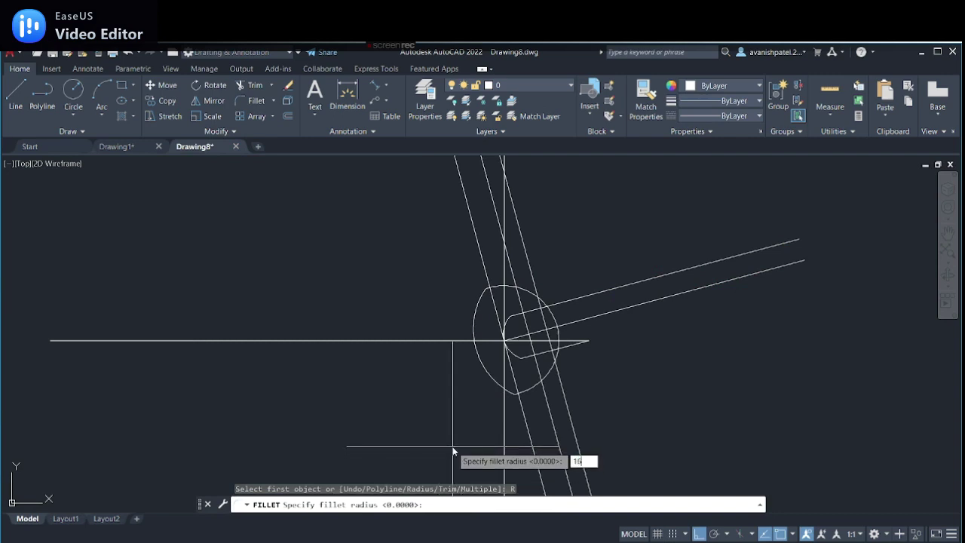
{"action": "key", "text": "Return"}
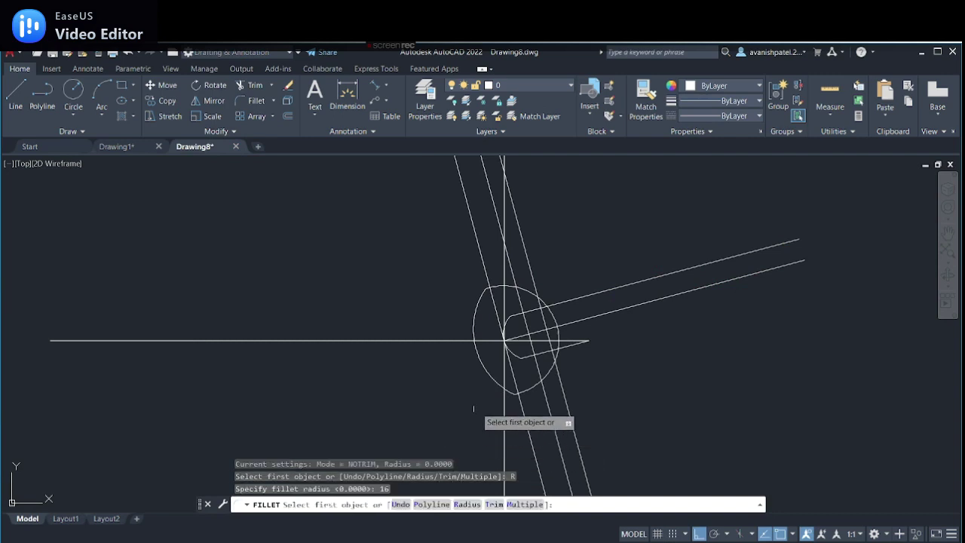
{"action": "left_click", "coordinate": [490, 376]}
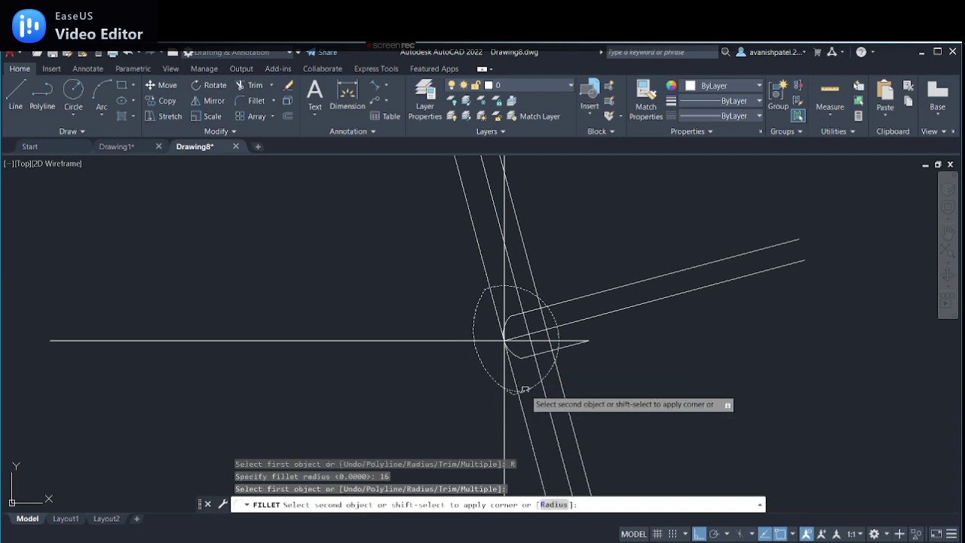
{"action": "left_click", "coordinate": [520, 388]}
- Start a second fillet on the jaw circle, then cancel it and zoom into the jaw
{"action": "key", "text": "Return"}
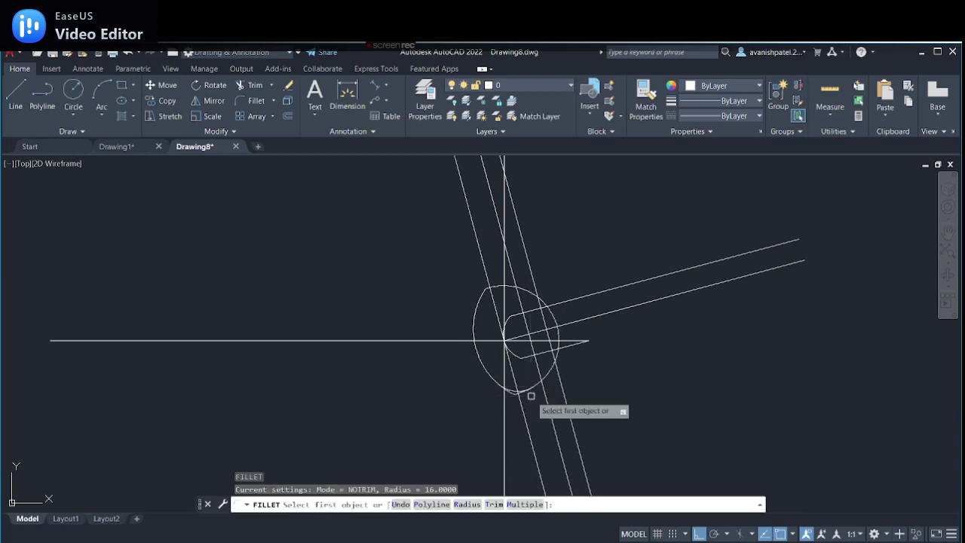
{"action": "left_click", "coordinate": [501, 284]}
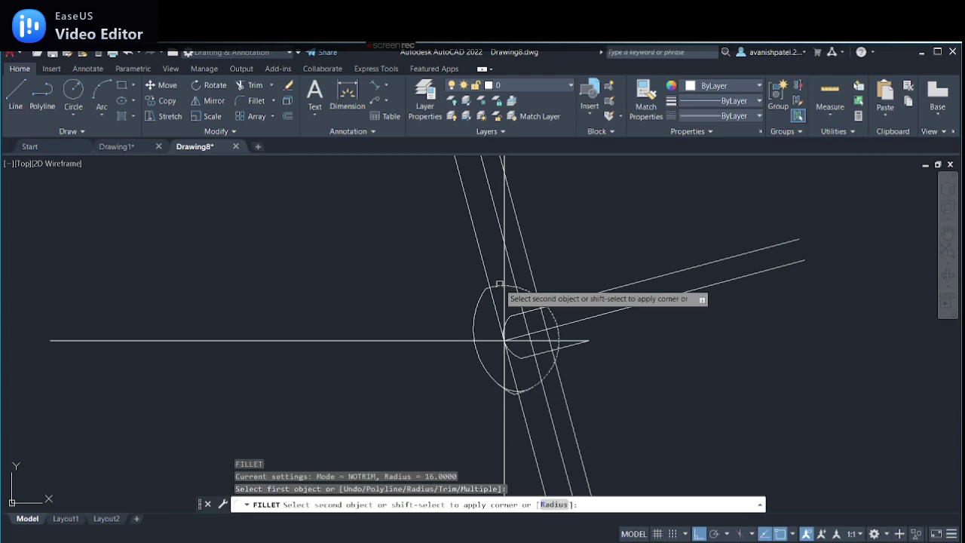
{"action": "right_click", "coordinate": [438, 300]}
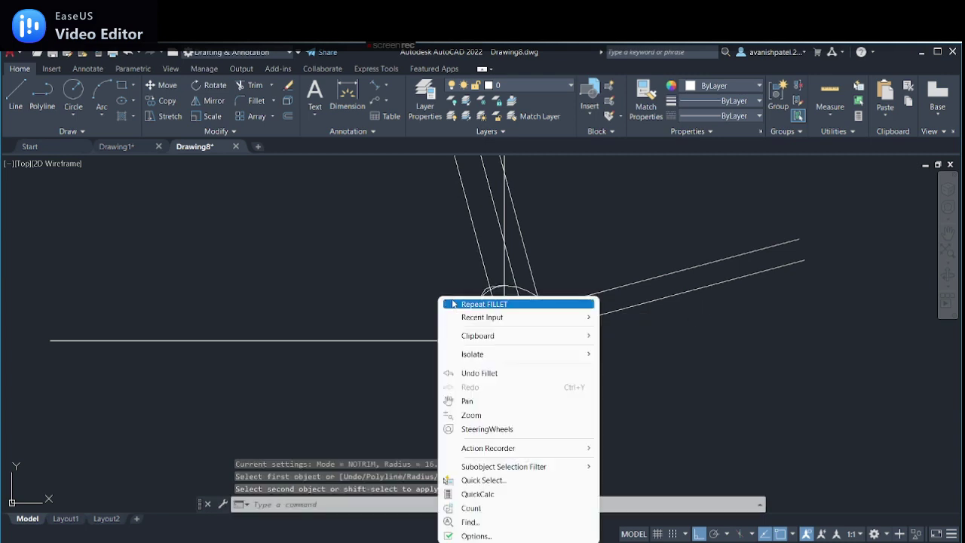
{"action": "left_click", "coordinate": [412, 267]}
{"action": "scroll", "coordinate": [413, 268], "scroll_direction": "up", "scroll_amount": 2}
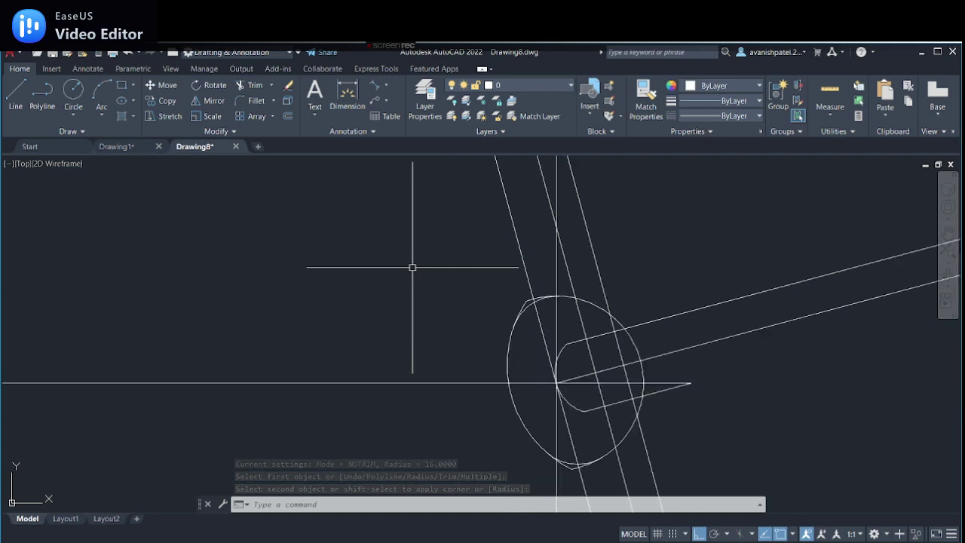
{"action": "scroll", "coordinate": [489, 269], "scroll_direction": "up", "scroll_amount": 2}
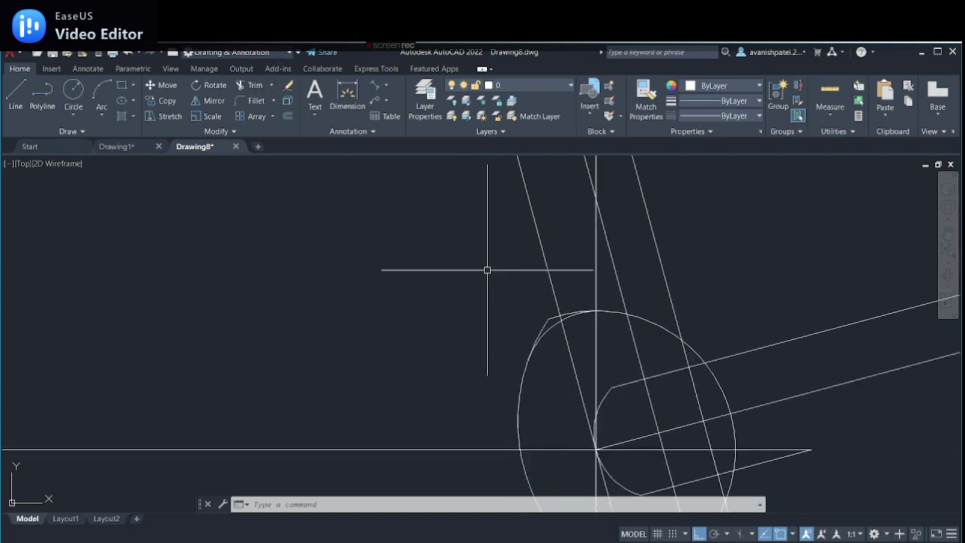
{"action": "left_click", "coordinate": [254, 85]}
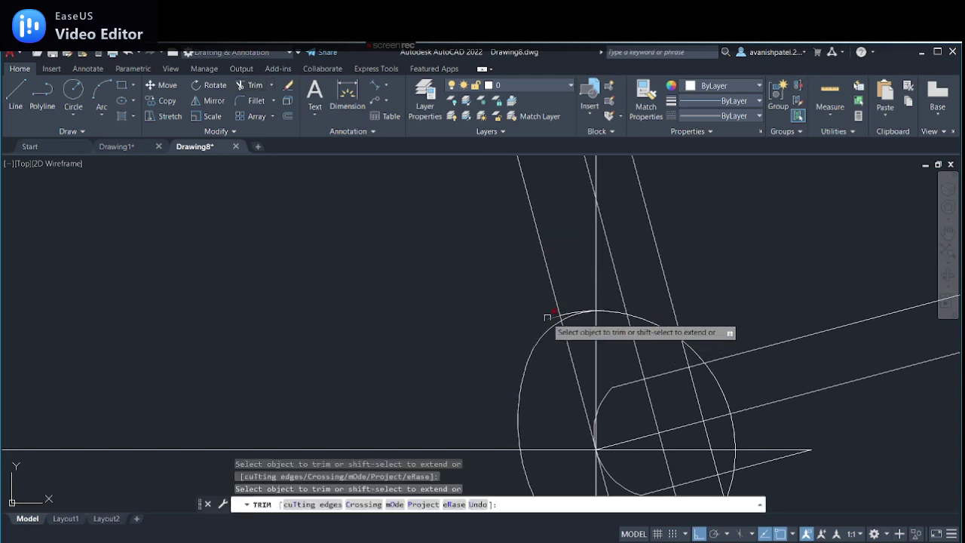
- Trim the two long jaw lines right of the circle
{"action": "scroll", "coordinate": [678, 304], "scroll_direction": "down", "scroll_amount": 2}
{"action": "middle_click_drag", "start_coordinate": [778, 306], "coordinate": [767, 263]}
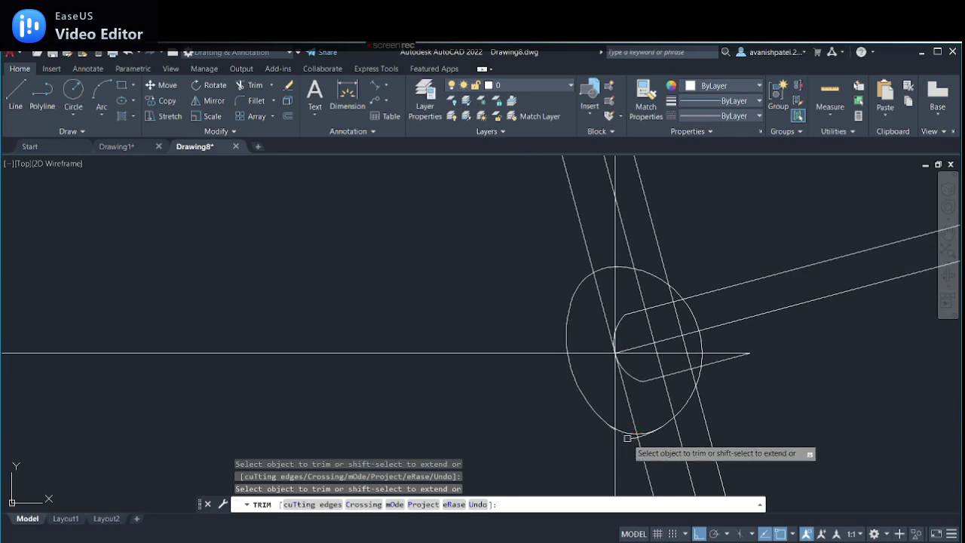
{"action": "left_click", "coordinate": [682, 288]}
{"action": "left_click", "coordinate": [825, 398]}
{"action": "key", "text": "Return"}
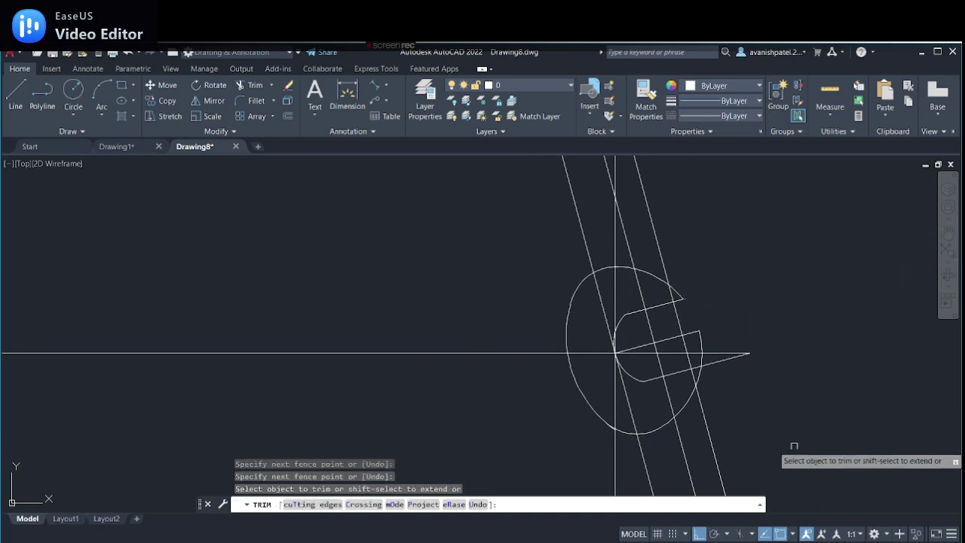
- Fence-trim the leftover stubs and the lower jaw line's tail, then end TRIM
{"action": "left_click", "coordinate": [718, 368]}
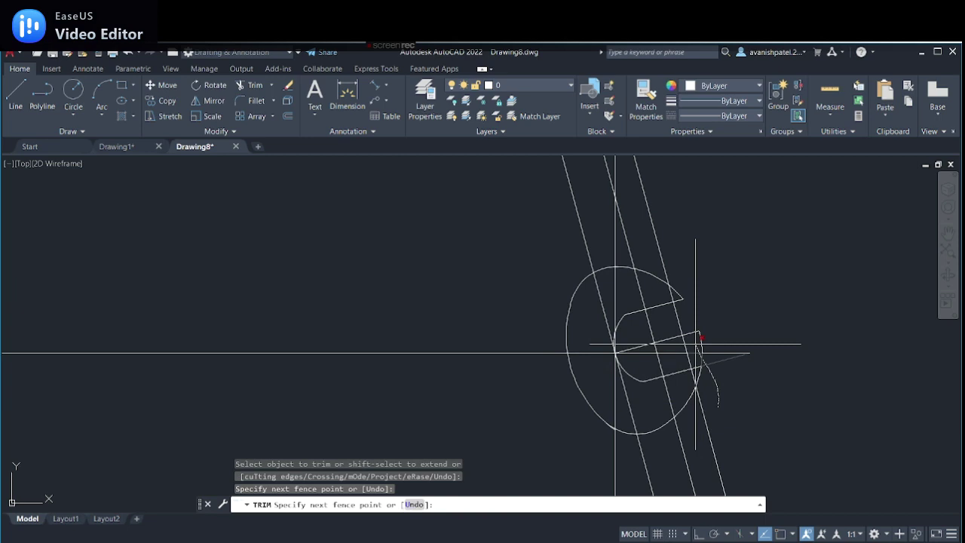
{"action": "key", "text": "Return"}
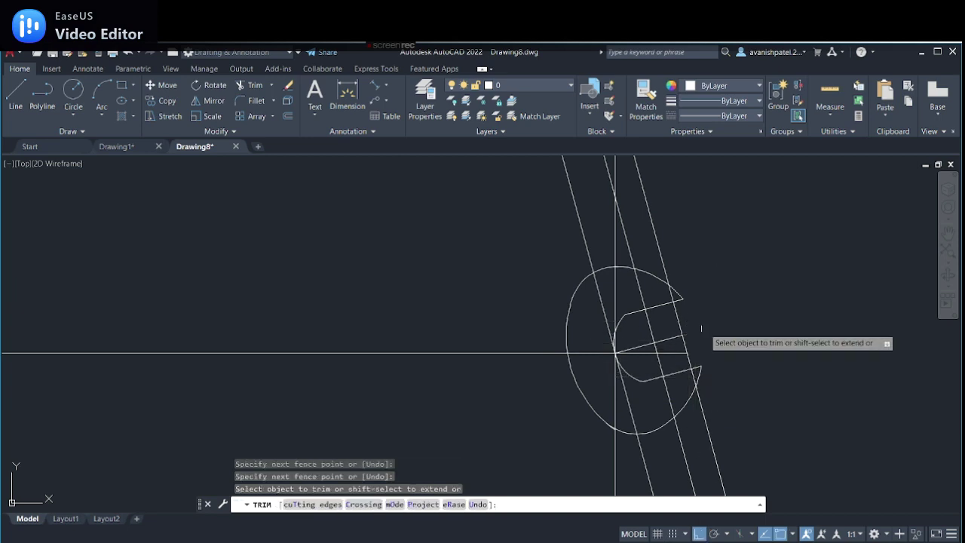
{"action": "left_click", "coordinate": [700, 370]}
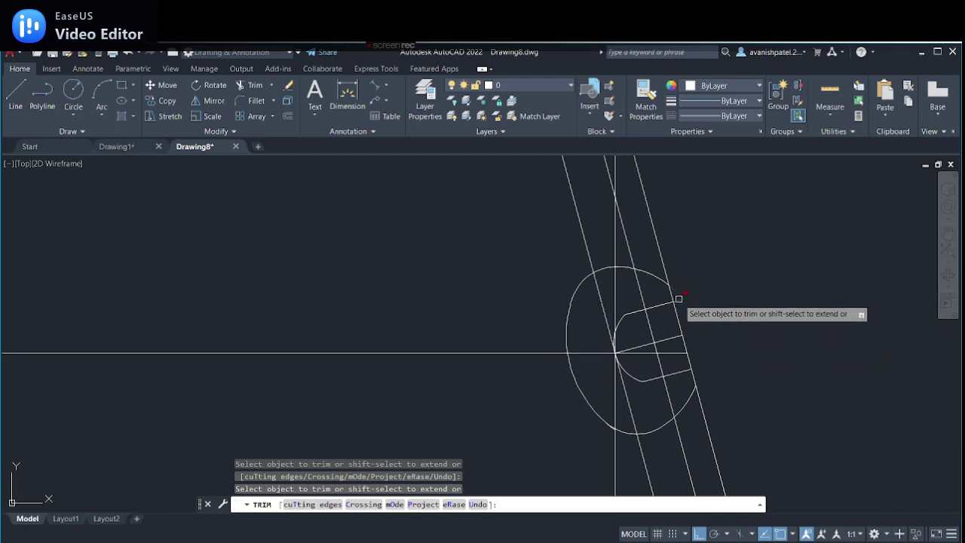
{"action": "right_click", "coordinate": [745, 338]}
{"action": "left_click", "coordinate": [762, 337]}
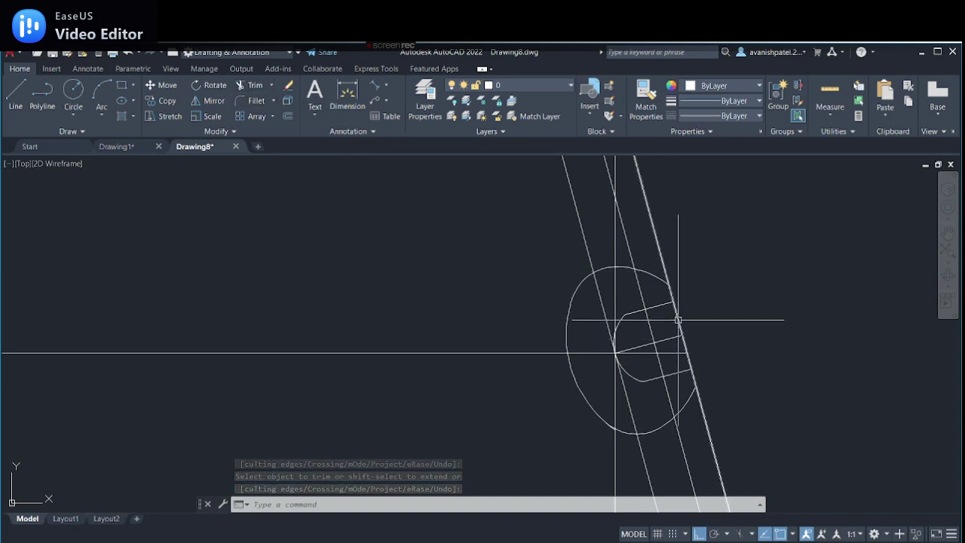
{"action": "key", "text": "Return"}
- Trim away the slanted line's segments inside and below the jaw
{"action": "right_click", "coordinate": [773, 276]}
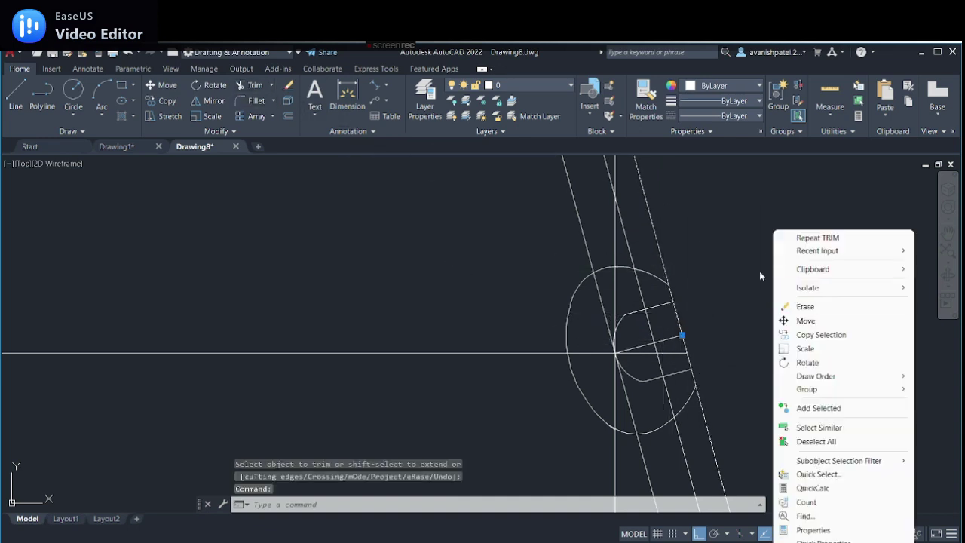
{"action": "key", "text": "Escape"}
{"action": "key", "text": "Escape"}
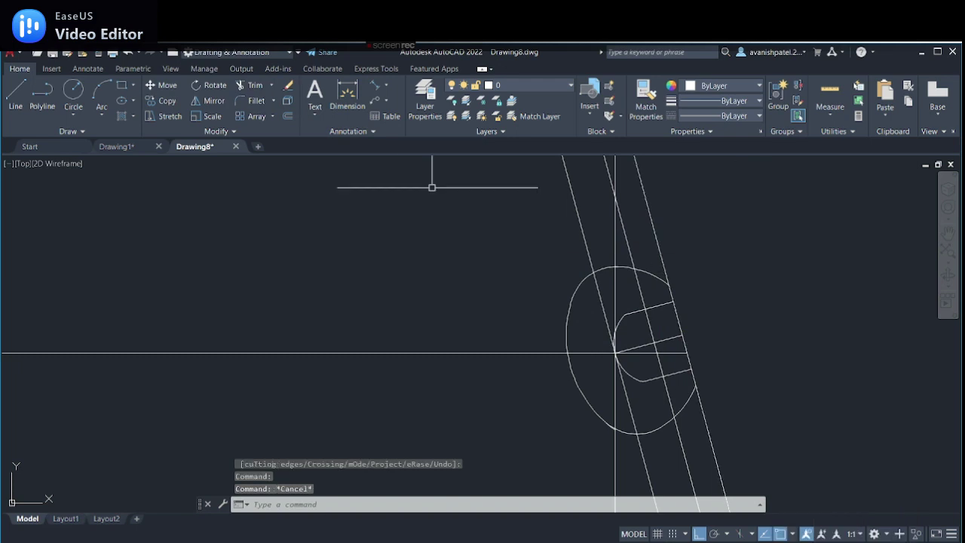
{"action": "left_click", "coordinate": [251, 82]}
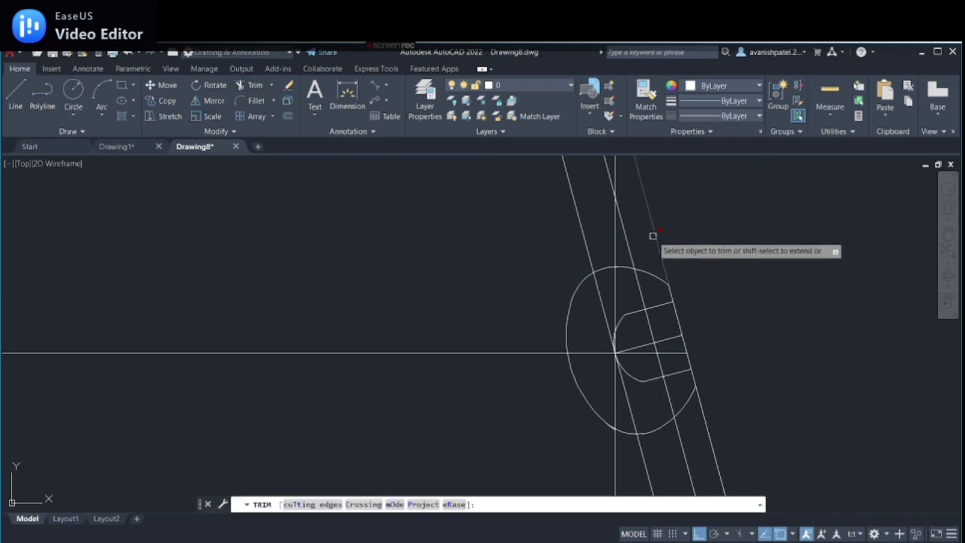
{"action": "left_click", "coordinate": [673, 317]}
{"action": "left_click", "coordinate": [685, 355]}
{"action": "left_click", "coordinate": [698, 398]}
{"action": "right_click", "coordinate": [798, 345]}
{"action": "left_click", "coordinate": [825, 350]}
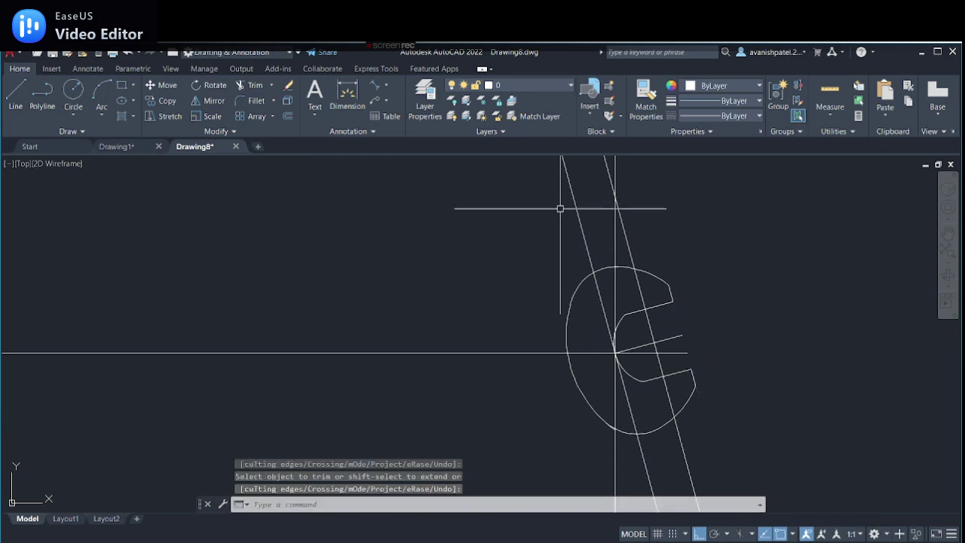
{"action": "key", "text": "Return"}
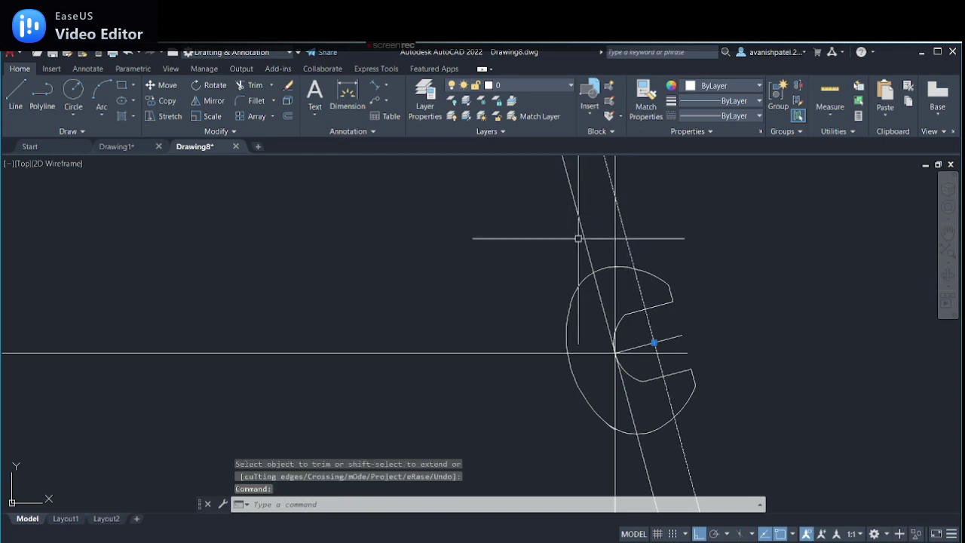
- Erase the two dashed construction lines and switch to the Drawing1 reference
{"action": "right_click", "coordinate": [741, 237]}
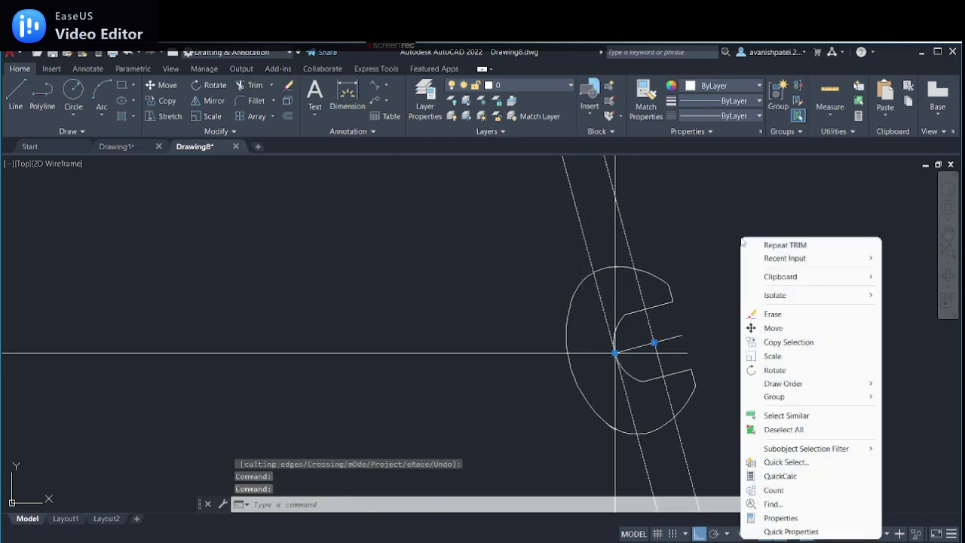
{"action": "left_click", "coordinate": [770, 316]}
{"action": "middle_click_drag", "start_coordinate": [771, 261], "coordinate": [851, 252]}
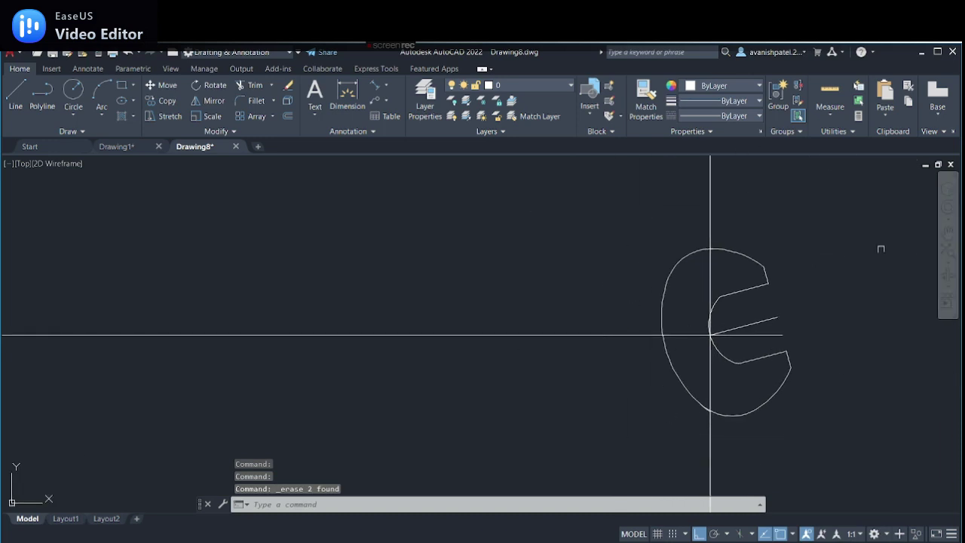
{"action": "left_click", "coordinate": [117, 146]}
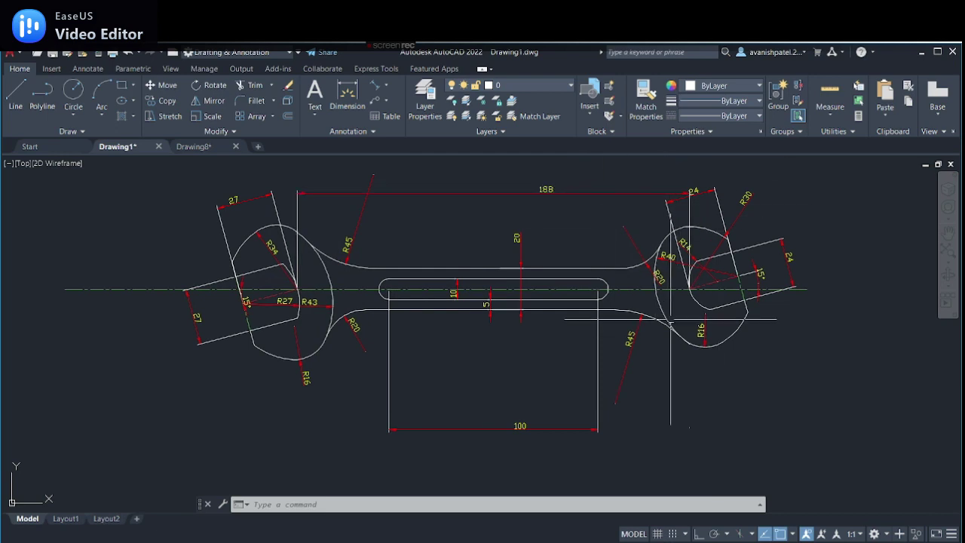
- In Drawing8, offset the vertical centre line 188 units to the left, then view Drawing1
{"action": "left_click", "coordinate": [197, 146]}
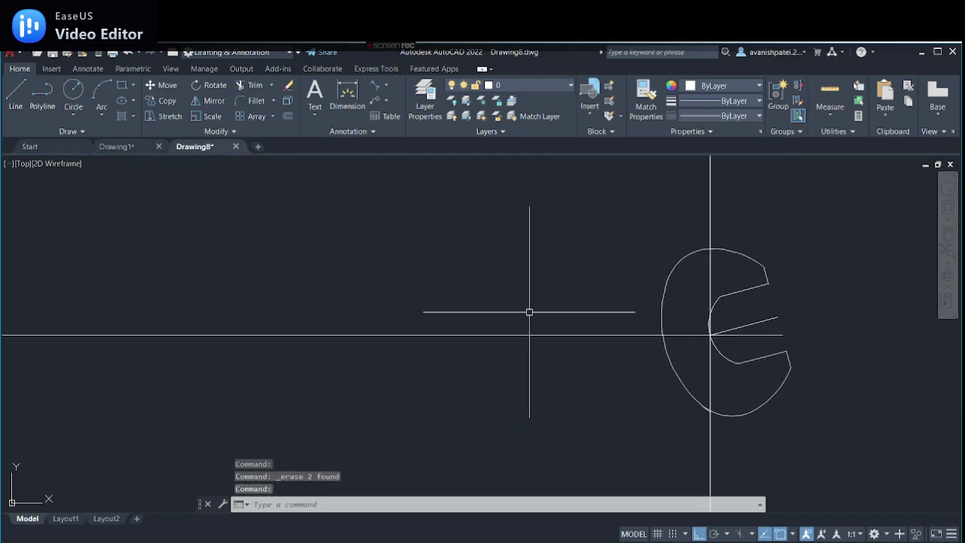
{"action": "scroll", "coordinate": [602, 299], "scroll_direction": "down", "scroll_amount": 2}
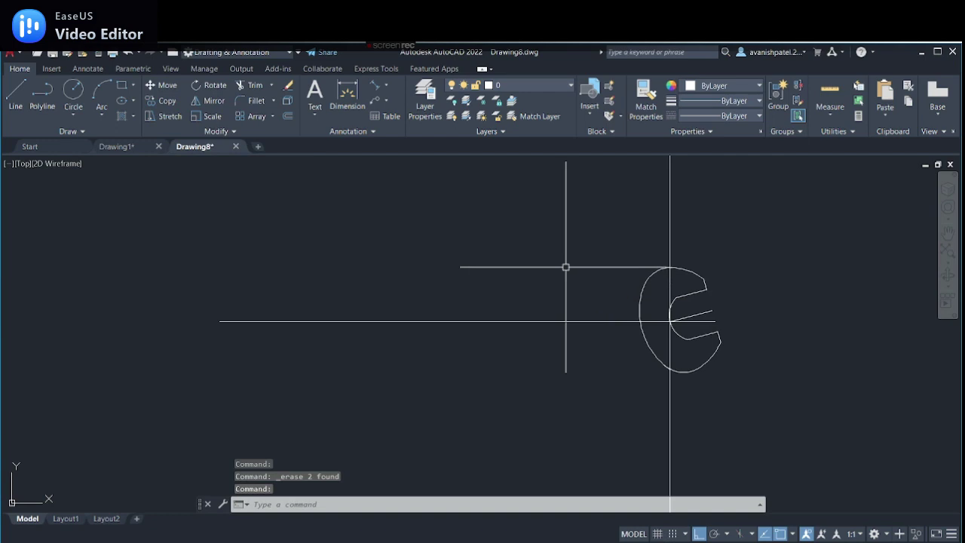
{"action": "type", "text": "O"}
{"action": "key", "text": "Return"}
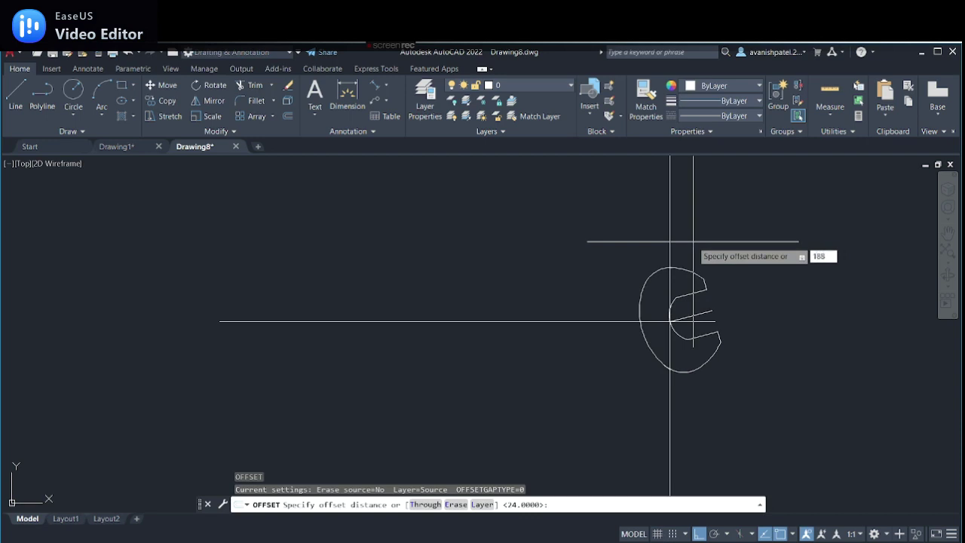
{"action": "key", "text": "Return"}
{"action": "left_click", "coordinate": [671, 209]}
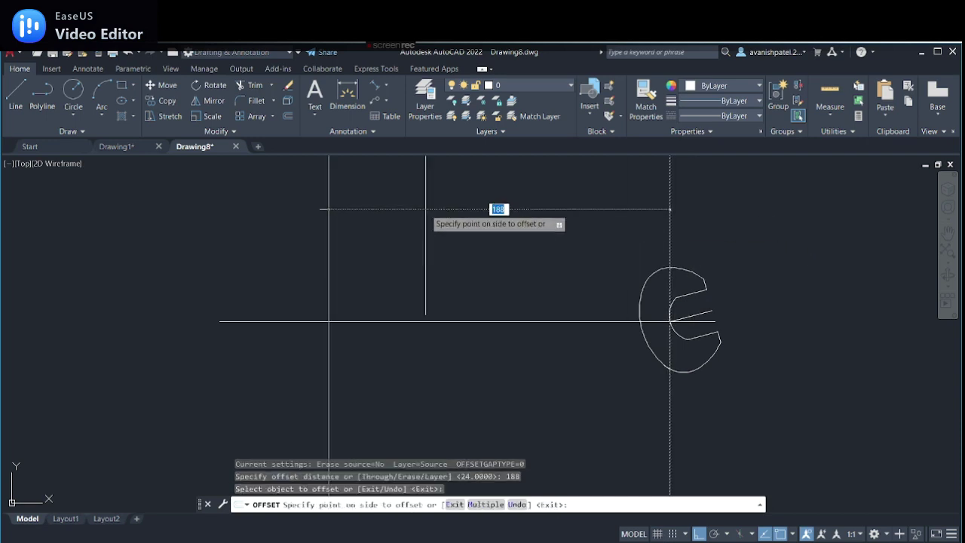
{"action": "left_click", "coordinate": [498, 209]}
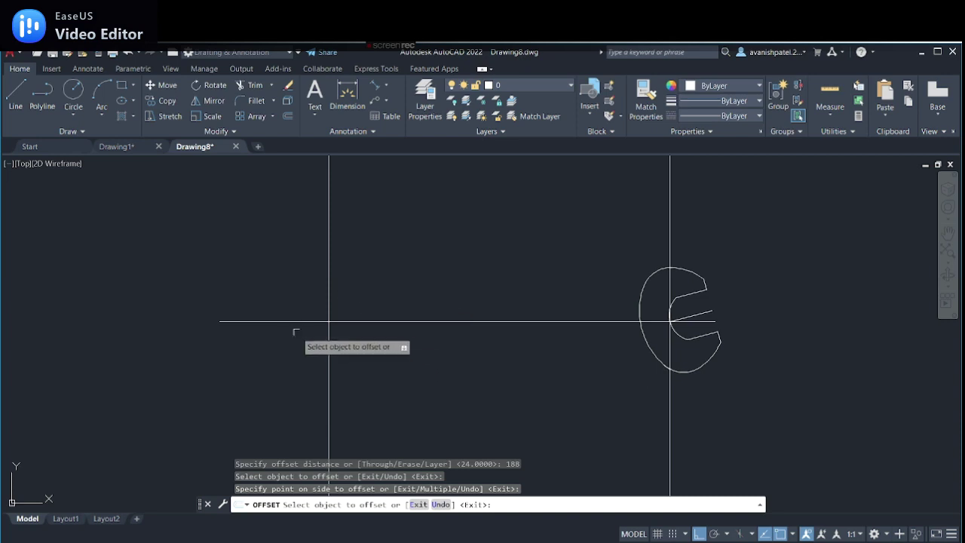
{"action": "right_click", "coordinate": [400, 278]}
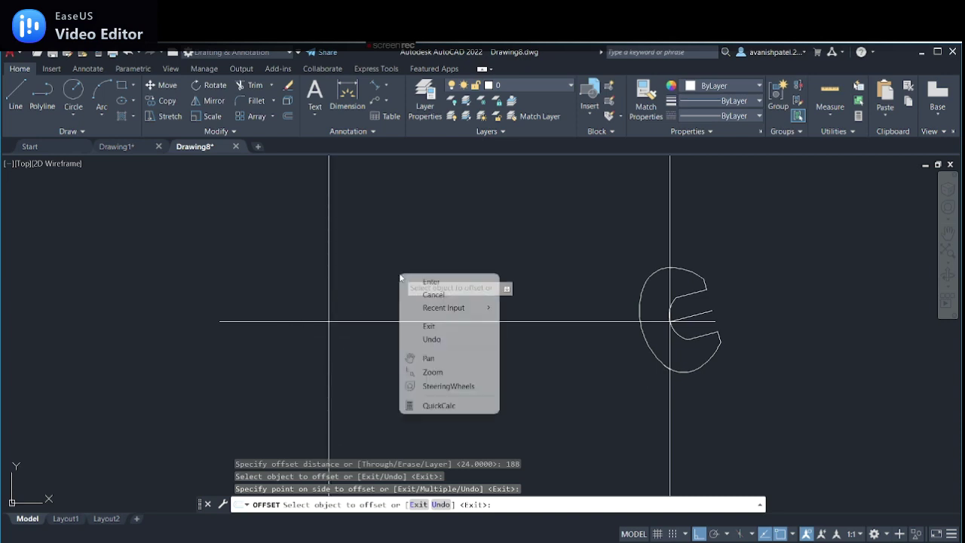
{"action": "left_click", "coordinate": [400, 277]}
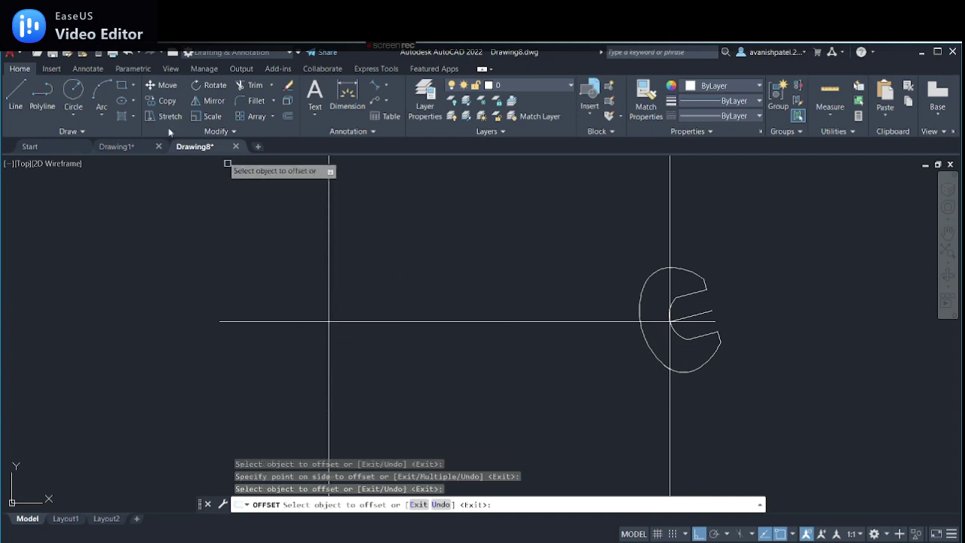
{"action": "left_click", "coordinate": [126, 147]}
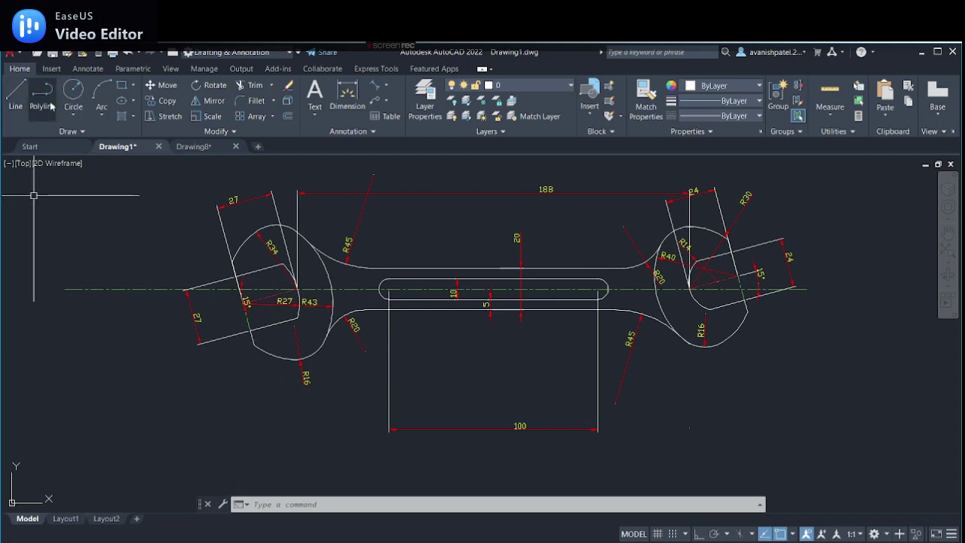
- Draw a line at 195° from where the new vertical crosses the centre line
{"action": "left_click", "coordinate": [193, 147]}
{"action": "left_click", "coordinate": [10, 94]}
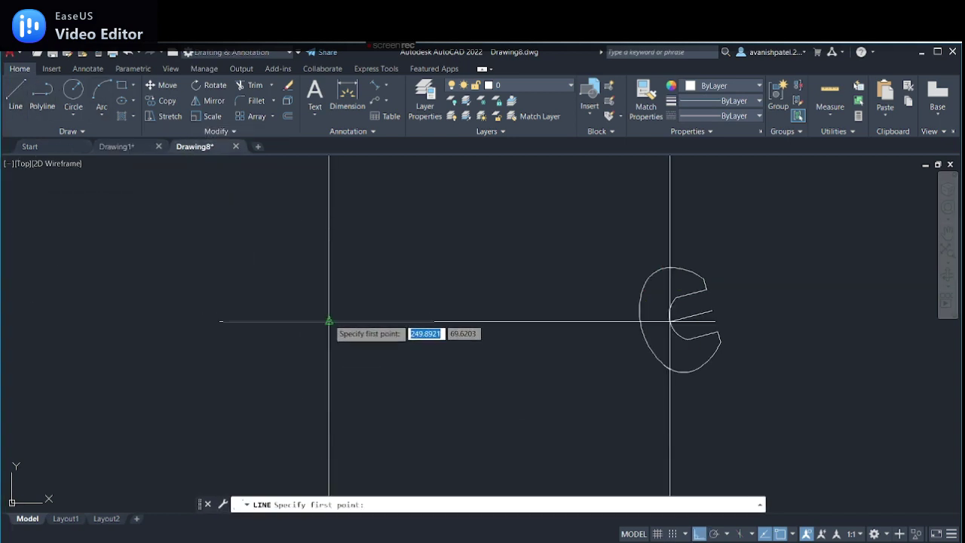
{"action": "left_click", "coordinate": [329, 321]}
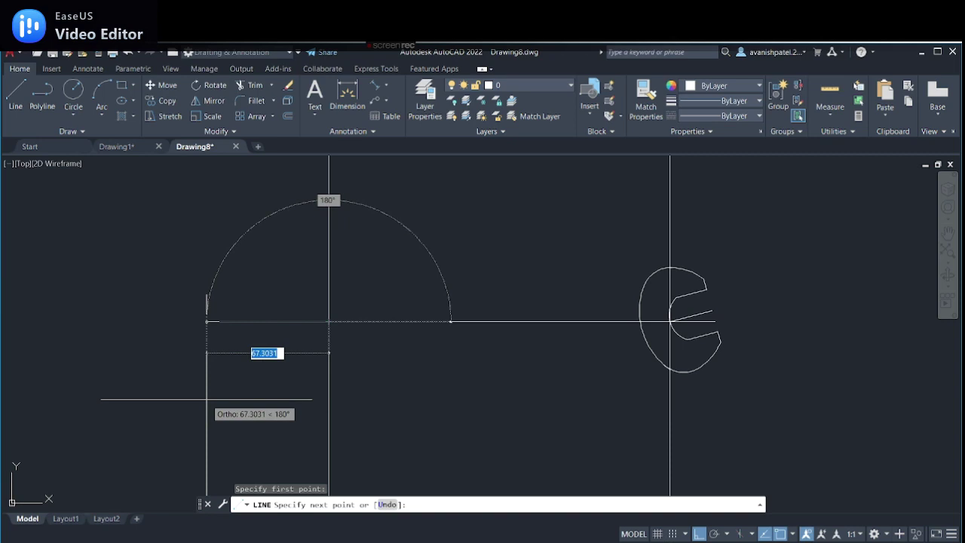
{"action": "key", "text": "Tab"}
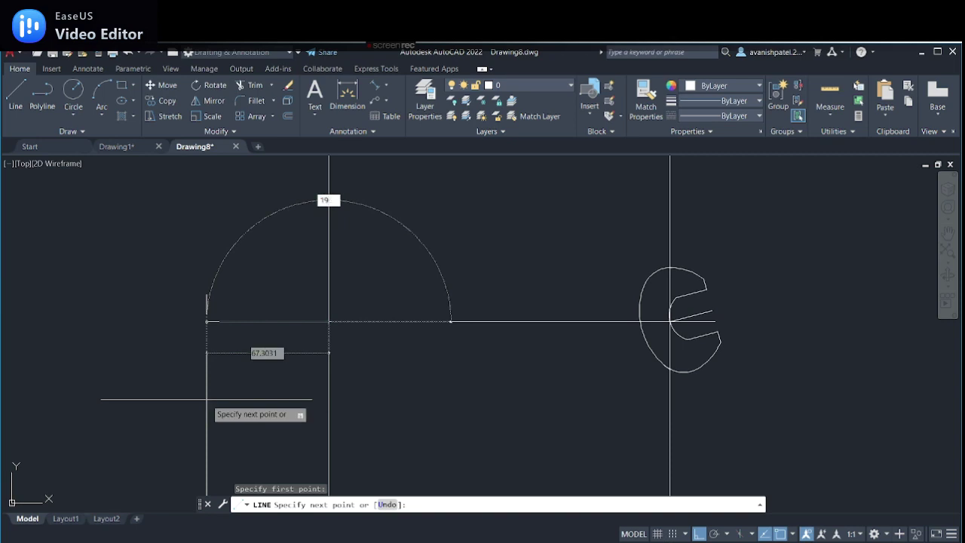
{"action": "type", "text": "195"}
{"action": "key", "text": "Return"}
{"action": "right_click", "coordinate": [207, 399]}
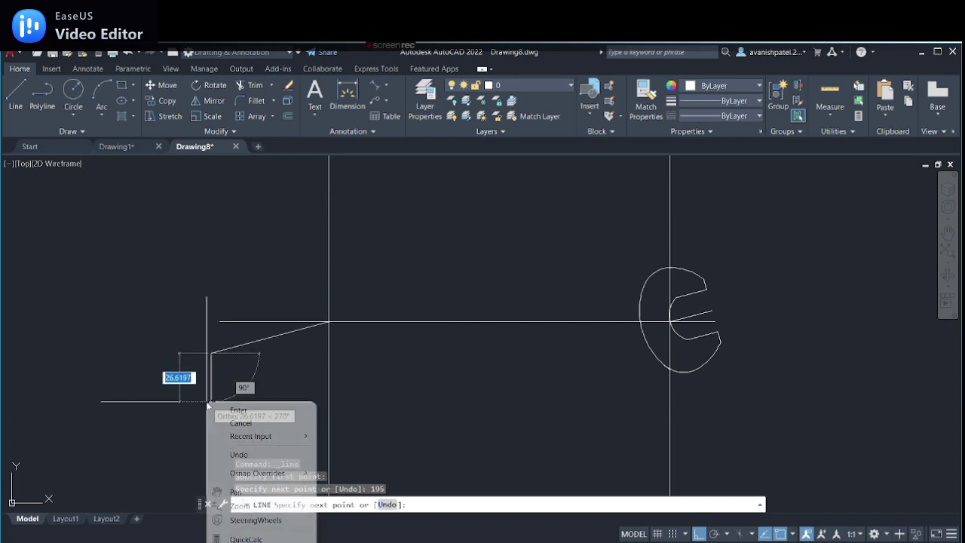
{"action": "left_click", "coordinate": [223, 413]}
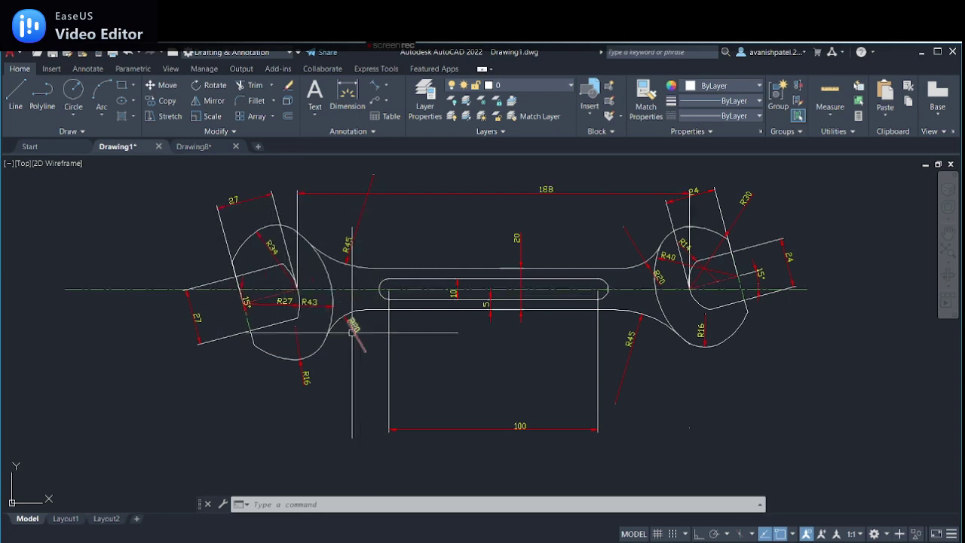
- Undo the last rotation in Drawing8
{"action": "left_click", "coordinate": [202, 148]}
{"action": "key", "text": "ctrl+z"}
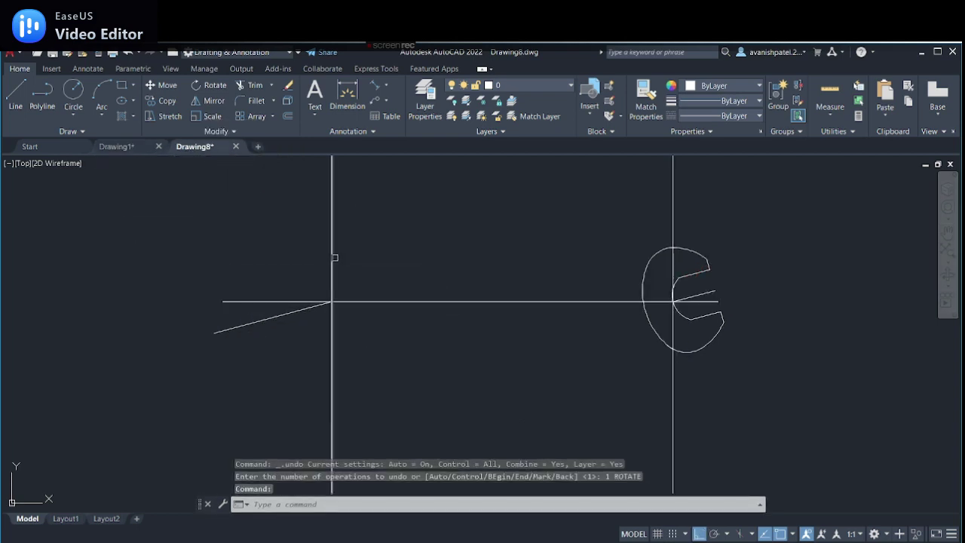
{"action": "scroll", "coordinate": [296, 276], "scroll_direction": "down", "scroll_amount": 2}
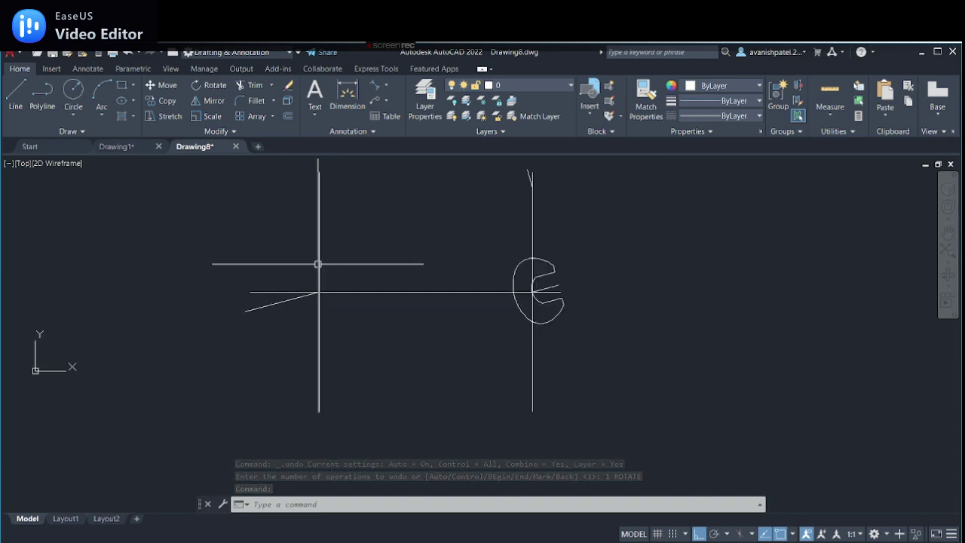
- Rotate a copy of the left vertical line 15° about its centre-line crossing, then view Drawing1
{"action": "left_click", "coordinate": [319, 266]}
{"action": "type", "text": "o"}
{"action": "key", "text": "Return"}
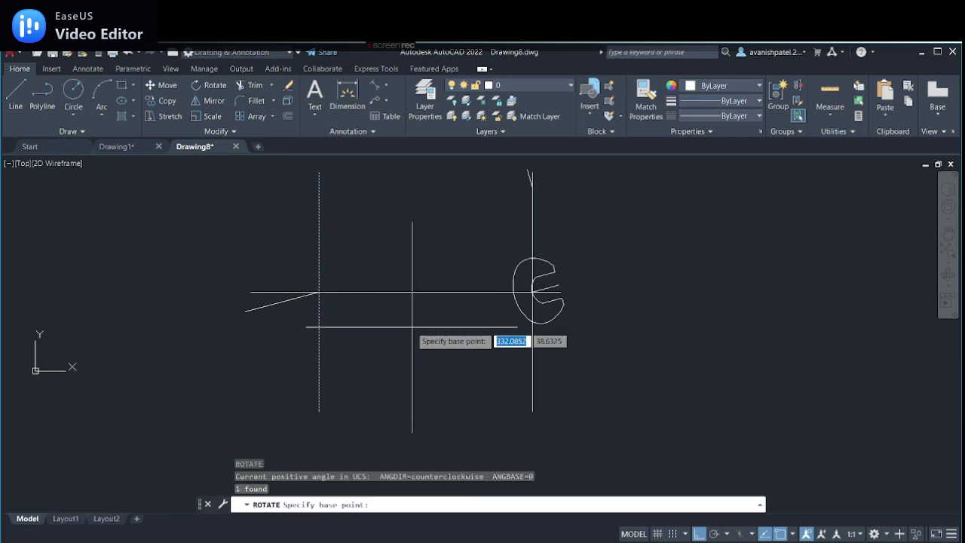
{"action": "left_click", "coordinate": [319, 292]}
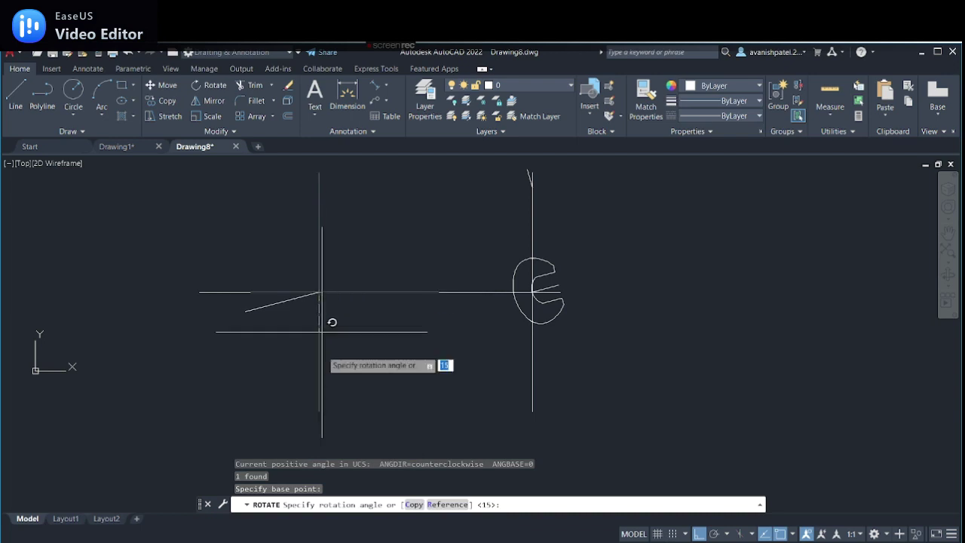
{"action": "left_click", "coordinate": [413, 505]}
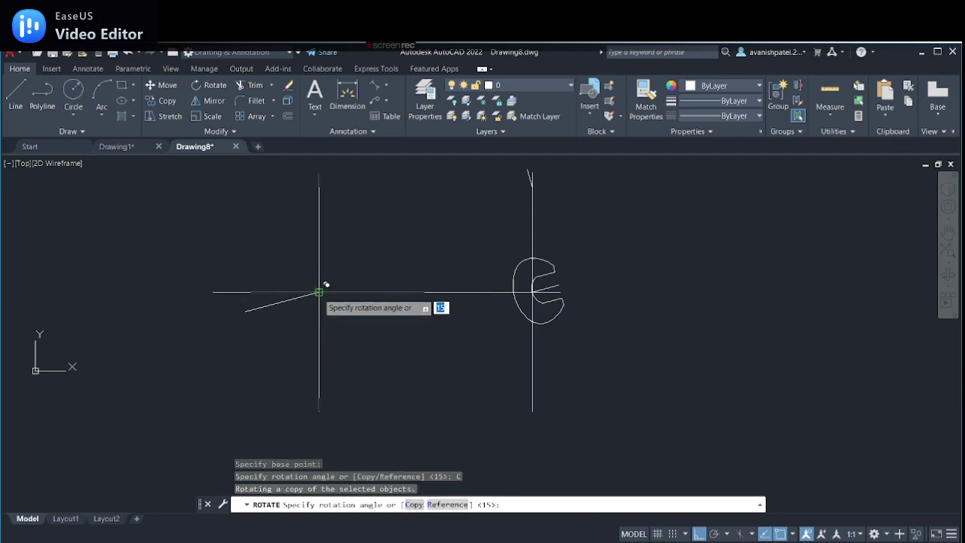
{"action": "key", "text": "Return"}
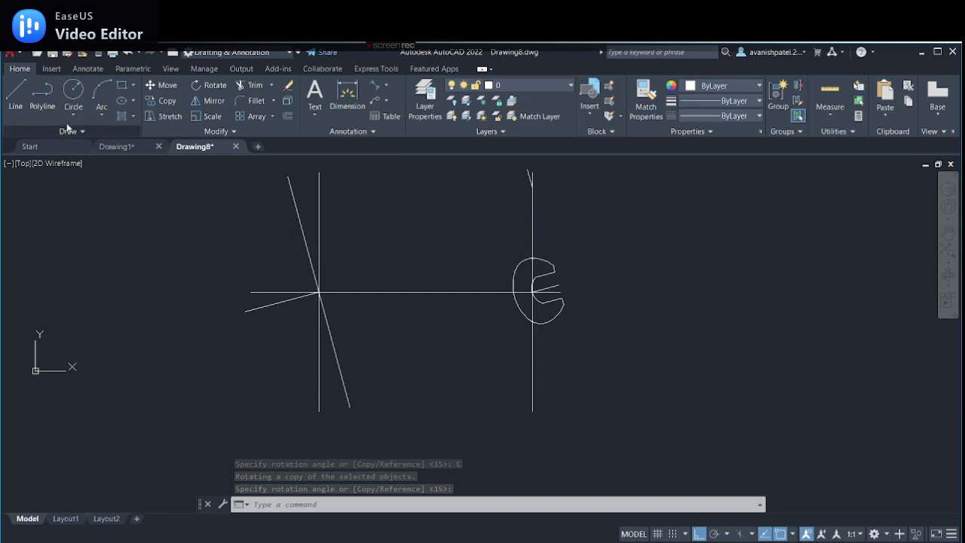
{"action": "left_click", "coordinate": [116, 147]}
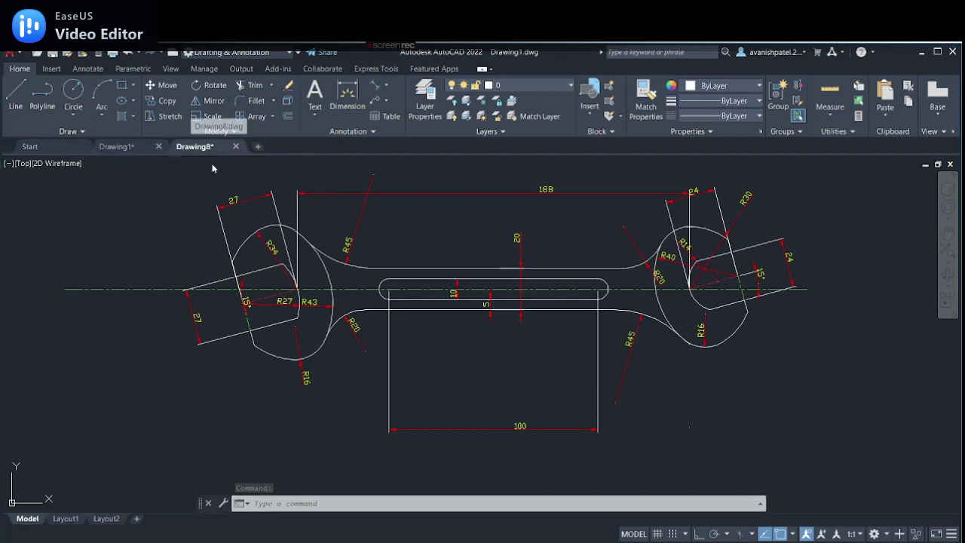
- In Drawing8, offset the tilted line 27 units to the left
{"action": "left_click", "coordinate": [192, 147]}
{"action": "type", "text": "o"}
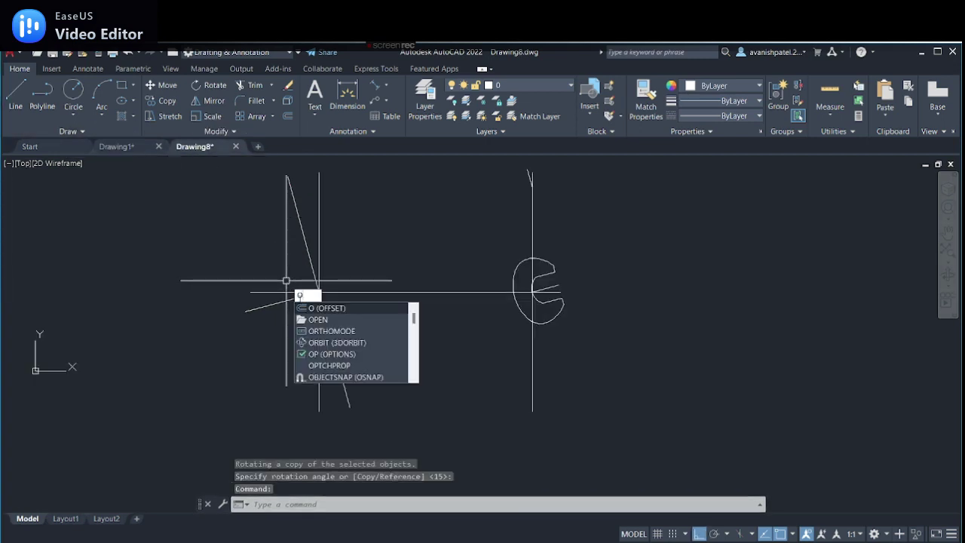
{"action": "key", "text": "Return"}
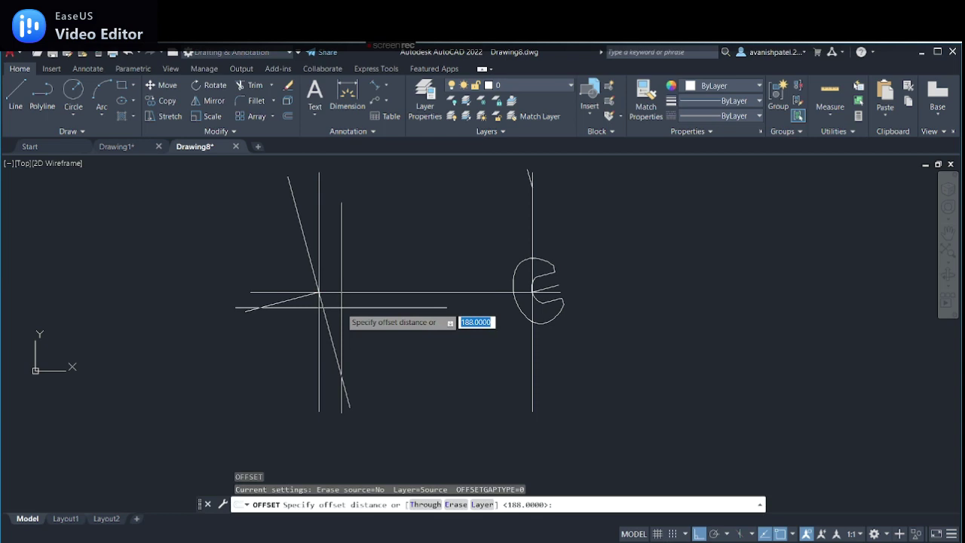
{"action": "type", "text": "27"}
{"action": "key", "text": "Return"}
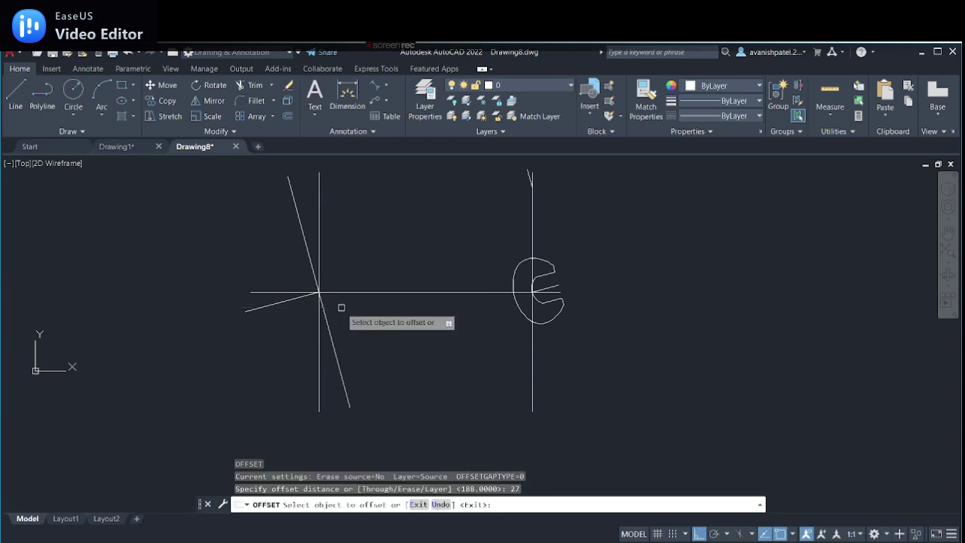
{"action": "left_click", "coordinate": [304, 243]}
{"action": "left_click", "coordinate": [226, 274]}
{"action": "right_click", "coordinate": [227, 276]}
{"action": "left_click", "coordinate": [239, 282]}
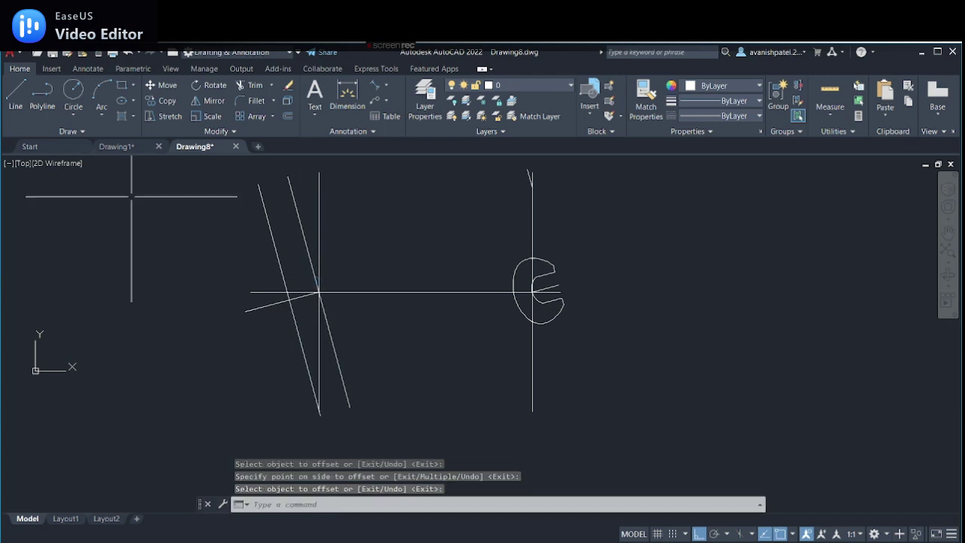
{"action": "right_click", "coordinate": [251, 309]}
{"action": "key", "text": "Escape"}
{"action": "type", "text": "O"}
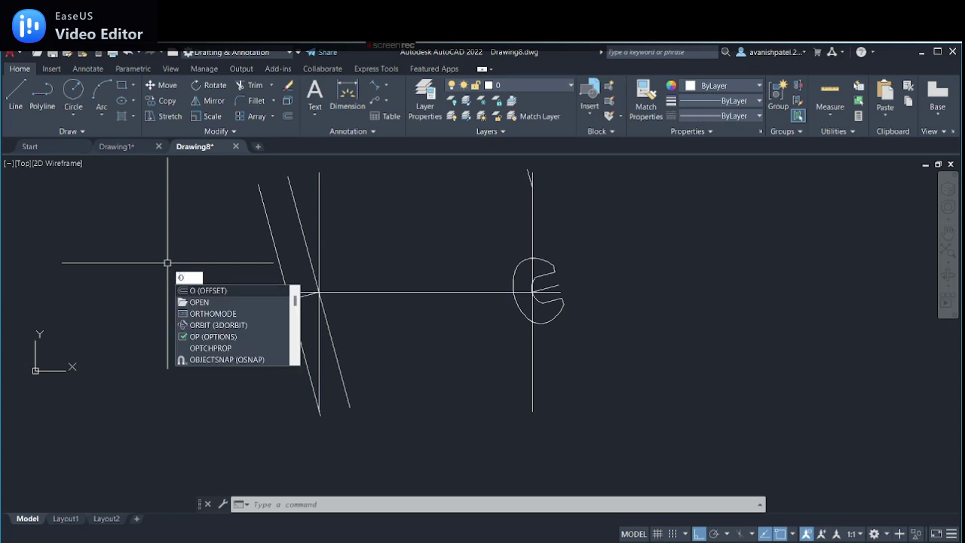
- Offset the shallow slanted line 13.5 units to each side
{"action": "left_click", "coordinate": [193, 290]}
{"action": "type", "text": "13.5"}
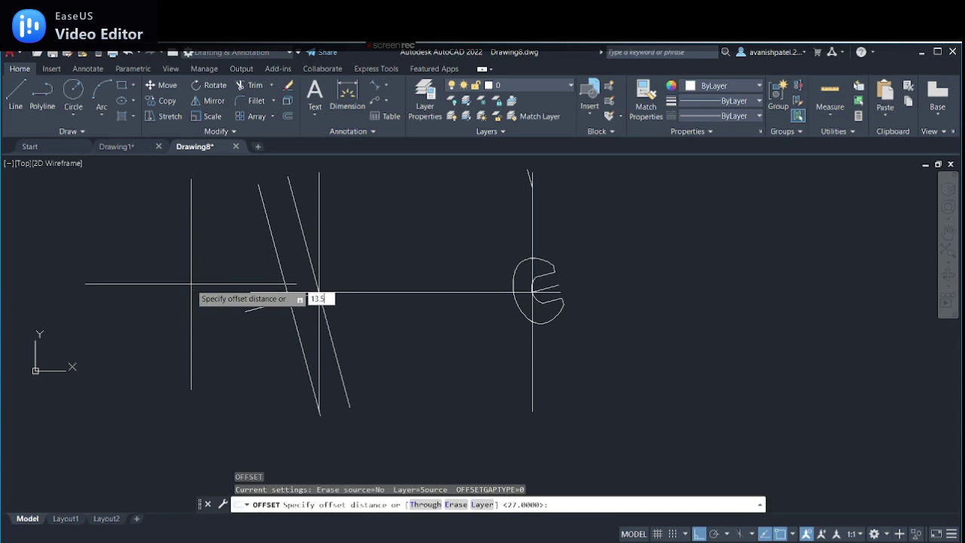
{"action": "key", "text": "Return"}
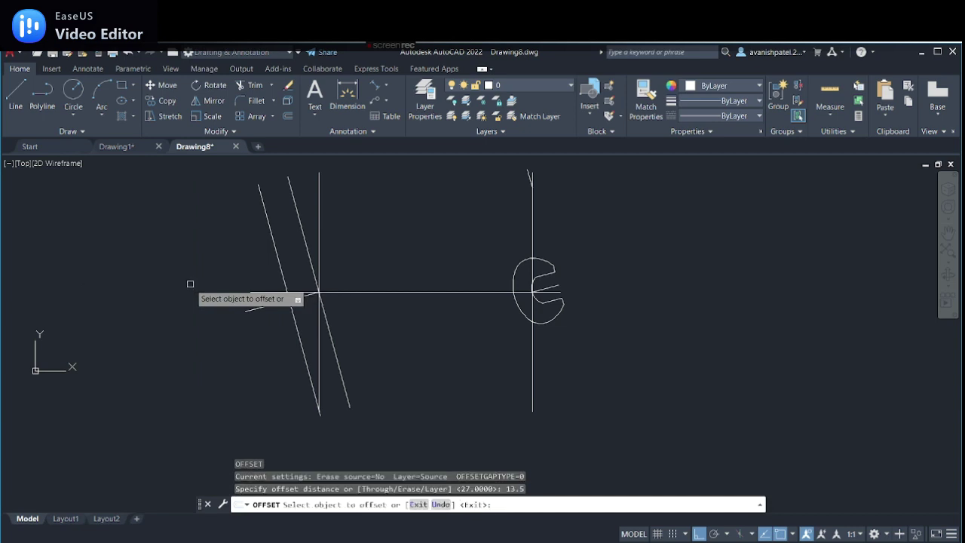
{"action": "left_click", "coordinate": [244, 307]}
{"action": "left_click", "coordinate": [245, 309]}
{"action": "left_click", "coordinate": [256, 310]}
{"action": "left_click", "coordinate": [269, 332]}
{"action": "right_click", "coordinate": [286, 372]}
{"action": "key", "text": "Escape"}
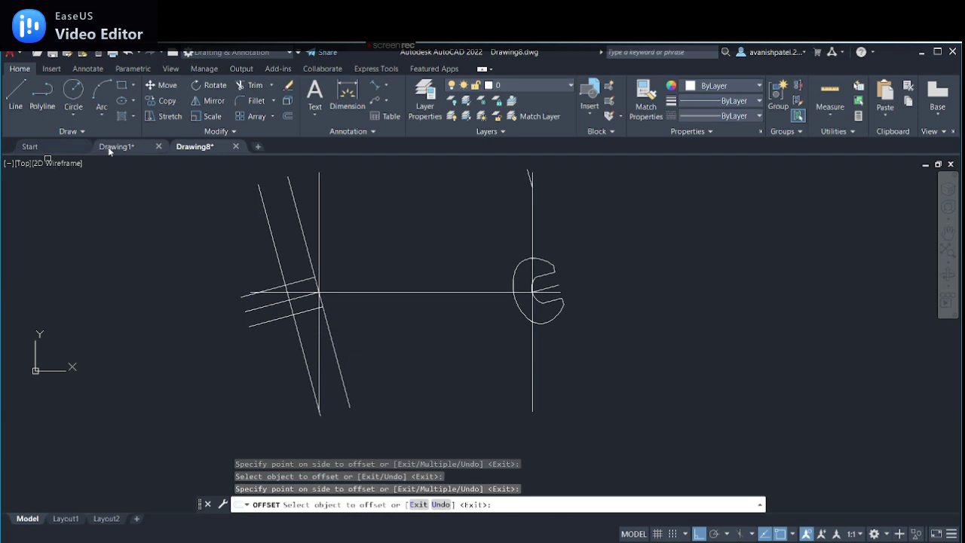
- Check the Drawing1 reference and return to Drawing8
{"action": "left_click", "coordinate": [113, 146]}
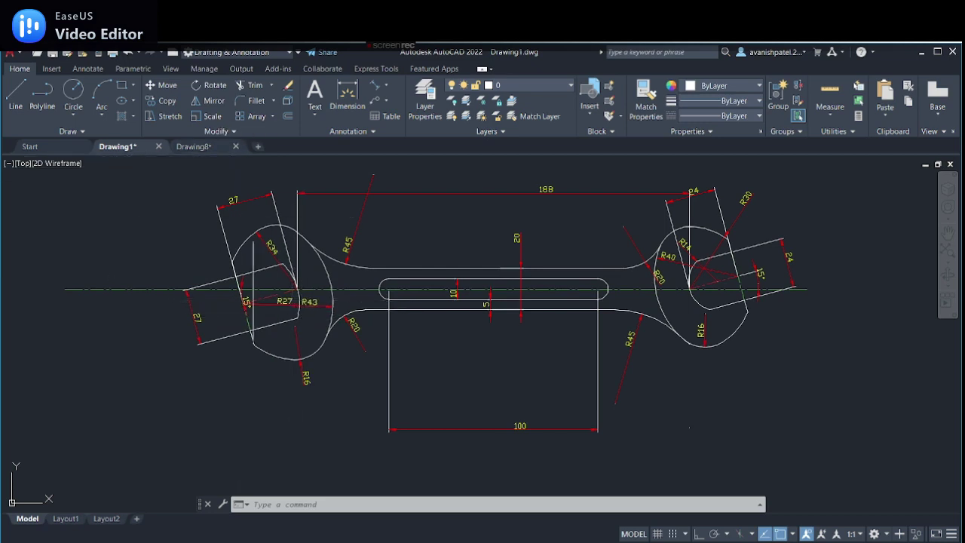
{"action": "scroll", "coordinate": [268, 298], "scroll_direction": "up", "scroll_amount": 5}
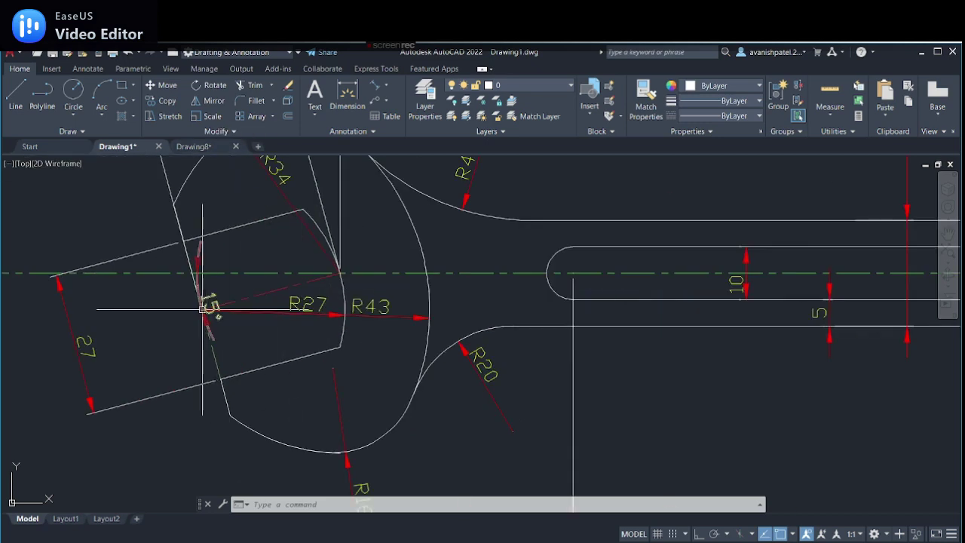
{"action": "scroll", "coordinate": [214, 303], "scroll_direction": "down", "scroll_amount": 5}
{"action": "left_click", "coordinate": [193, 146]}
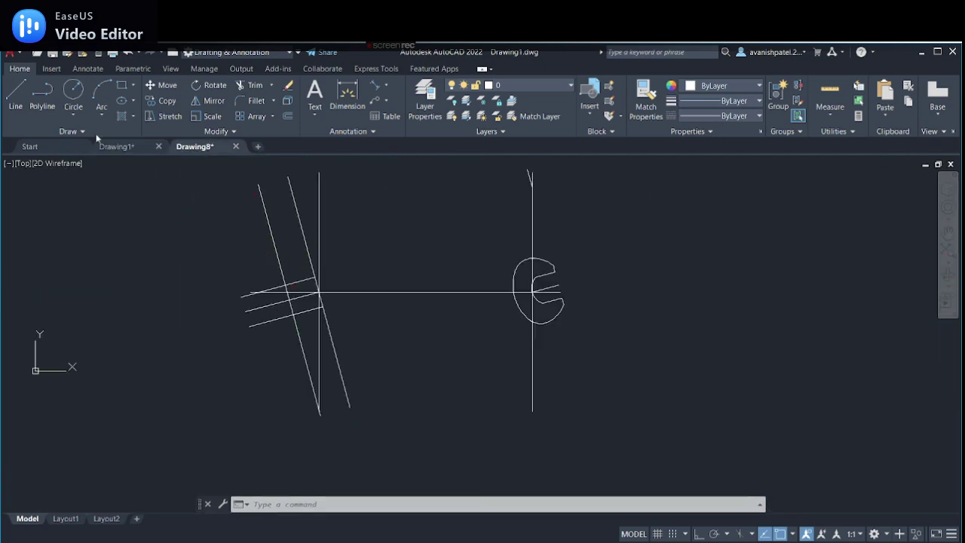
{"action": "left_click", "coordinate": [73, 92]}
- Draw a radius-27 circle centred on the left line intersection
{"action": "scroll", "coordinate": [224, 264], "scroll_direction": "up", "scroll_amount": 4}
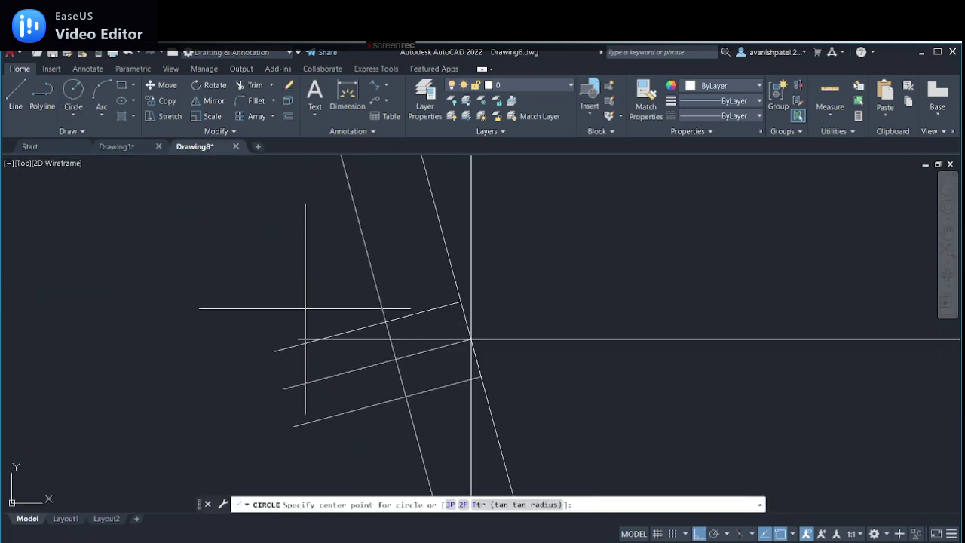
{"action": "left_click", "coordinate": [395, 358]}
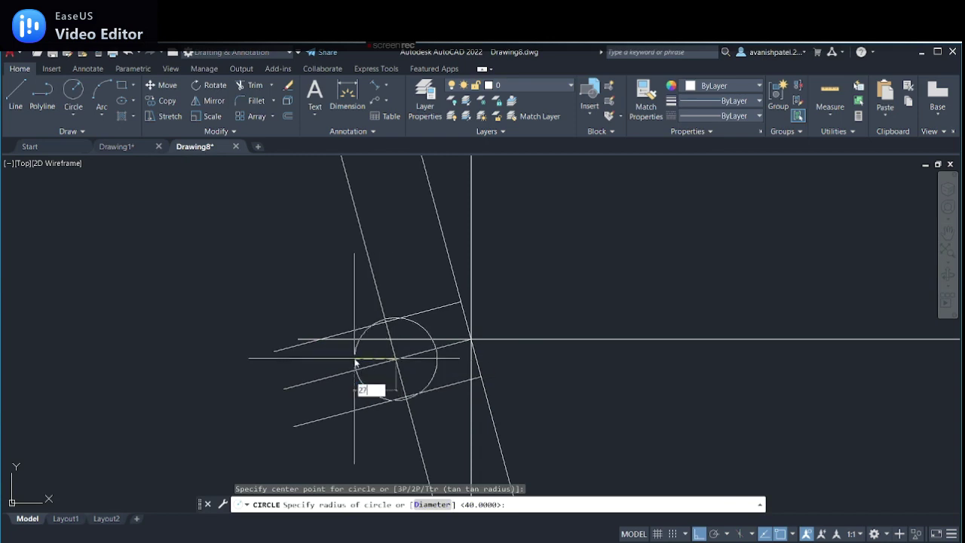
{"action": "key", "text": "Return"}
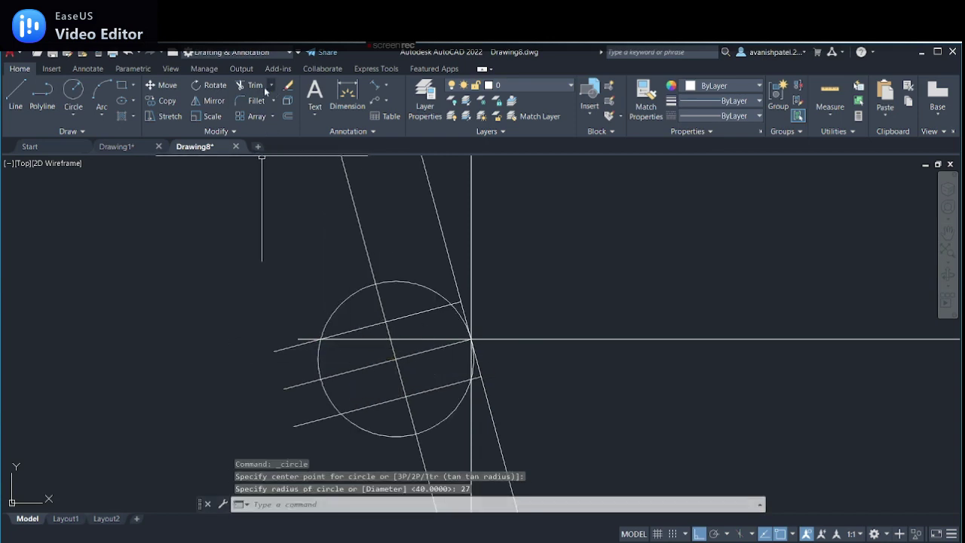
- Trim the circle's stray arc pieces so only a short arc caps the slot
{"action": "left_click", "coordinate": [257, 84]}
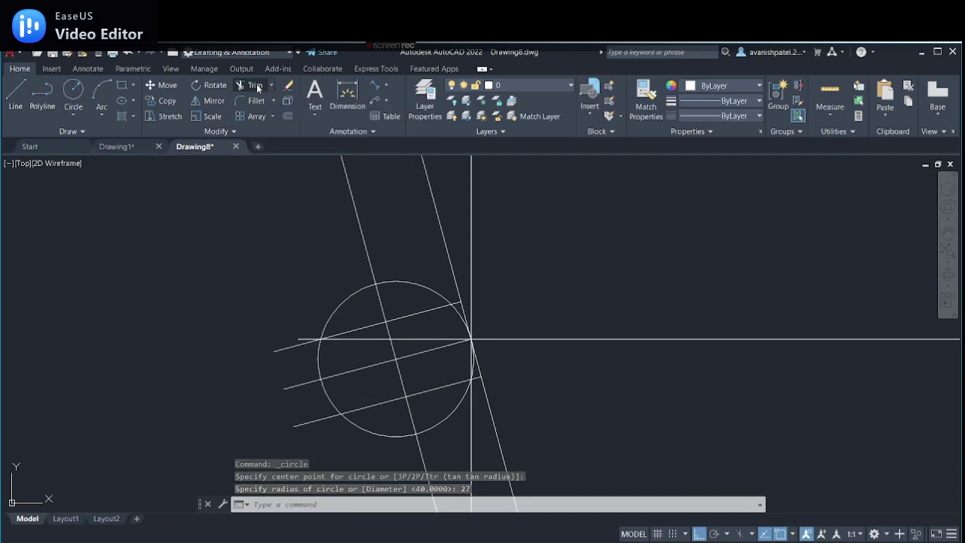
{"action": "left_click", "coordinate": [355, 295]}
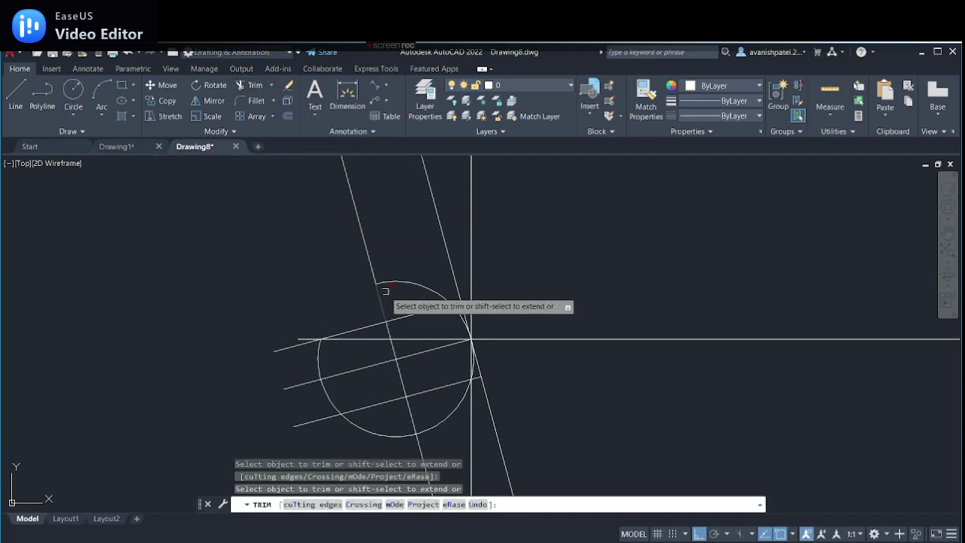
{"action": "left_click", "coordinate": [410, 284]}
{"action": "left_click", "coordinate": [319, 365]}
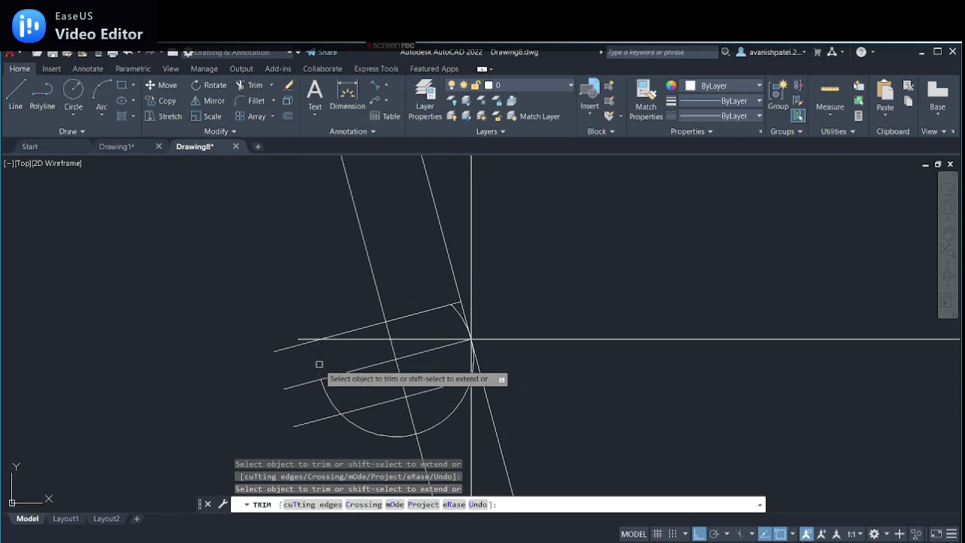
{"action": "left_click_drag", "start_coordinate": [331, 395], "coordinate": [320, 388]}
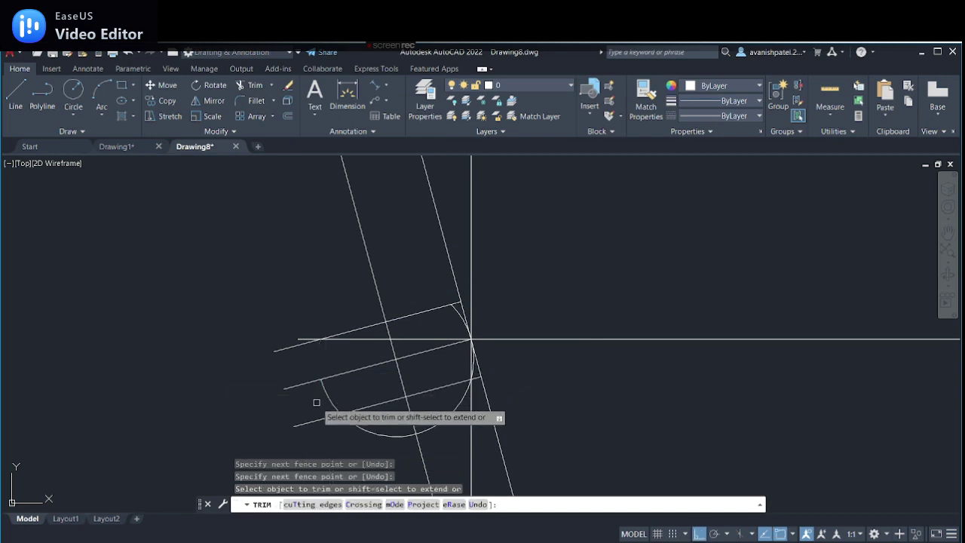
{"action": "left_click", "coordinate": [384, 437]}
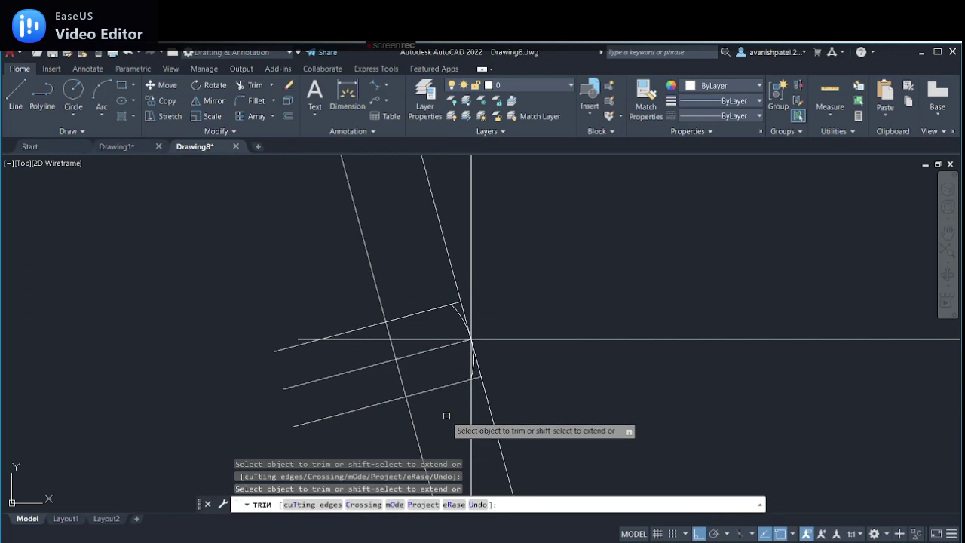
{"action": "scroll", "coordinate": [472, 317], "scroll_direction": "up", "scroll_amount": 3}
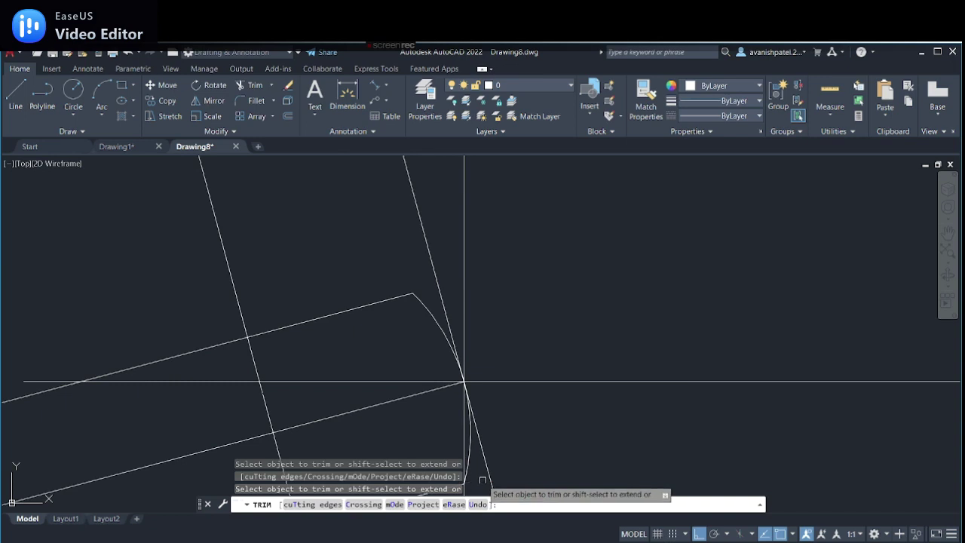
{"action": "right_click", "coordinate": [618, 266]}
{"action": "left_click", "coordinate": [632, 272]}
{"action": "scroll", "coordinate": [629, 264], "scroll_direction": "down", "scroll_amount": 4}
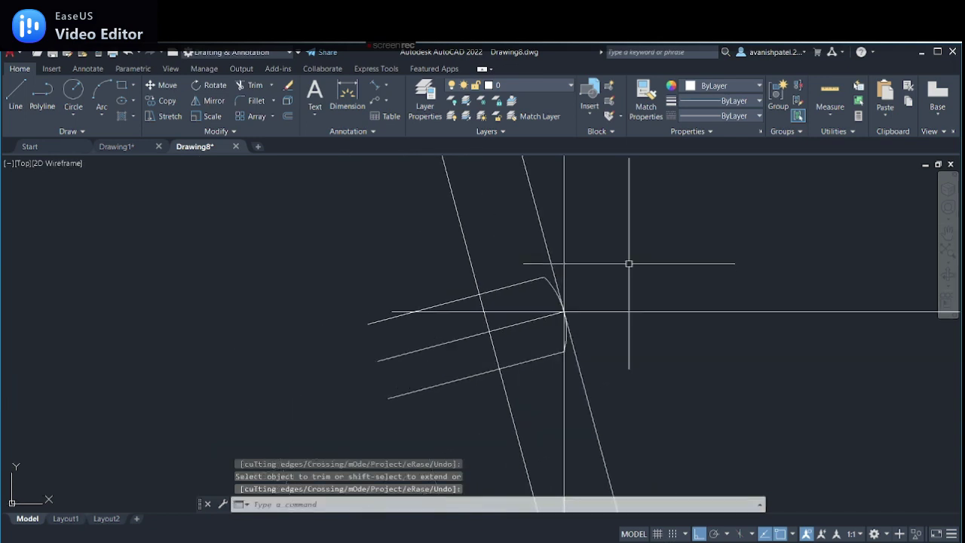
- Switch to Drawing1 to read the left jaw's R27, R43, 15° and 27 dimensions
{"action": "left_click", "coordinate": [120, 146]}
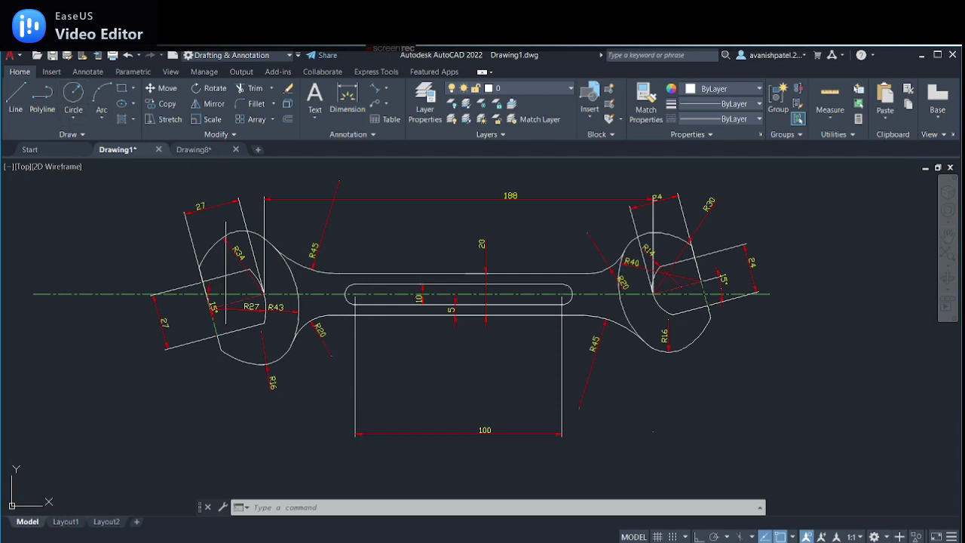
- In Drawing8, draw a radius-43 circle centred on the jaw lines
{"action": "left_click", "coordinate": [194, 150]}
{"action": "left_click", "coordinate": [73, 96]}
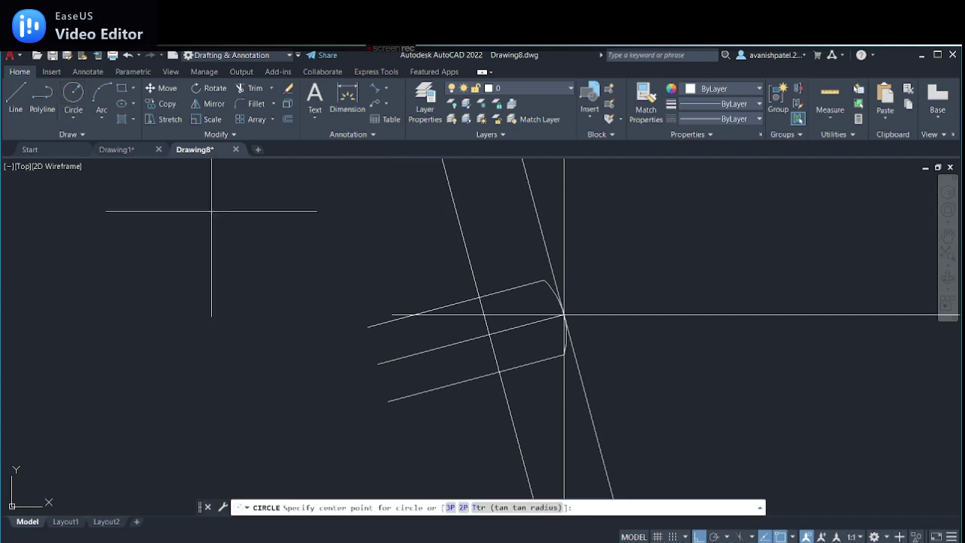
{"action": "left_click", "coordinate": [488, 335]}
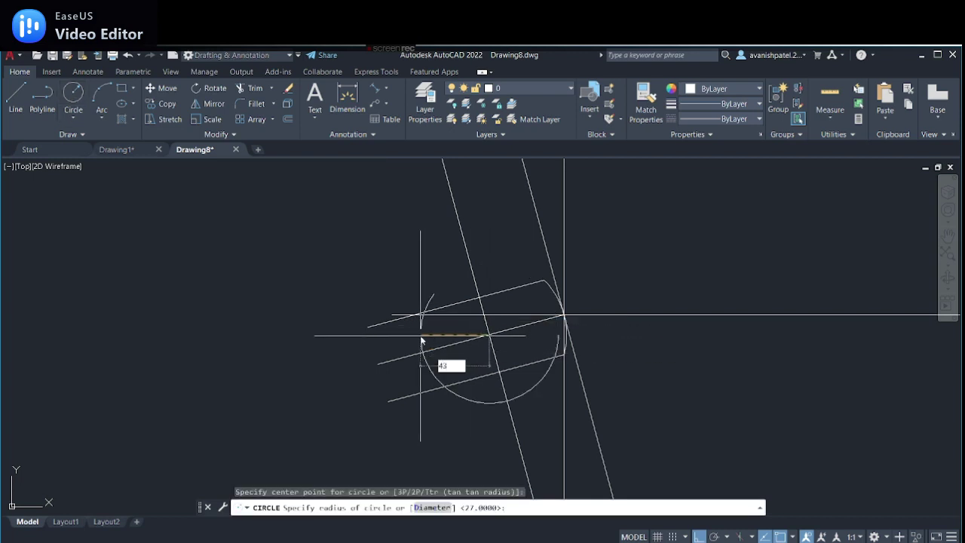
{"action": "key", "text": "Return"}
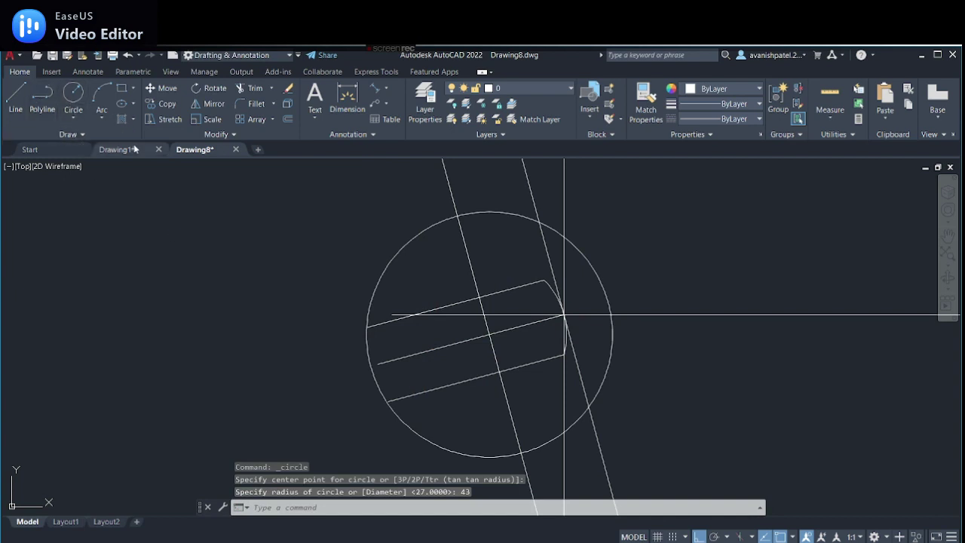
- After checking Drawing1, draw a radius-34 circle at the line intersection
{"action": "left_click", "coordinate": [117, 149]}
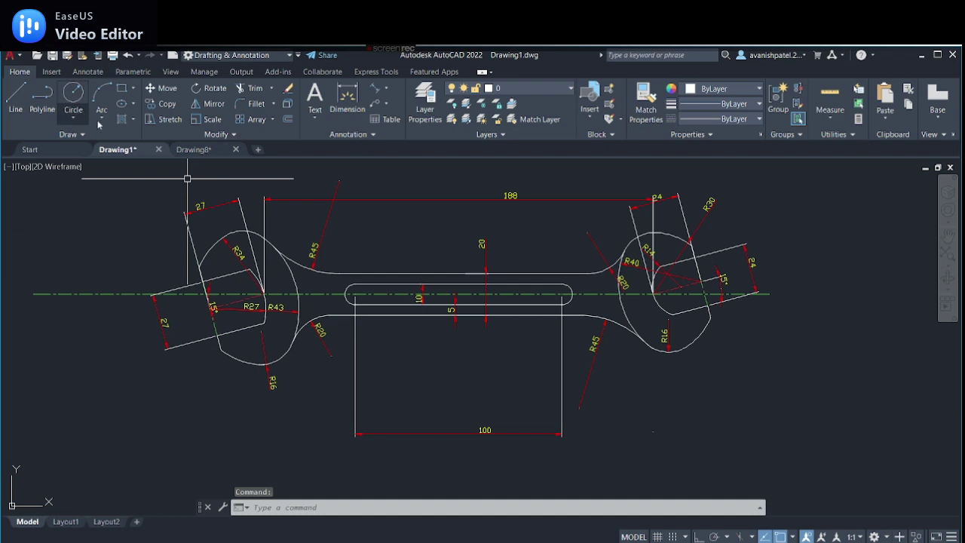
{"action": "key", "text": "Return"}
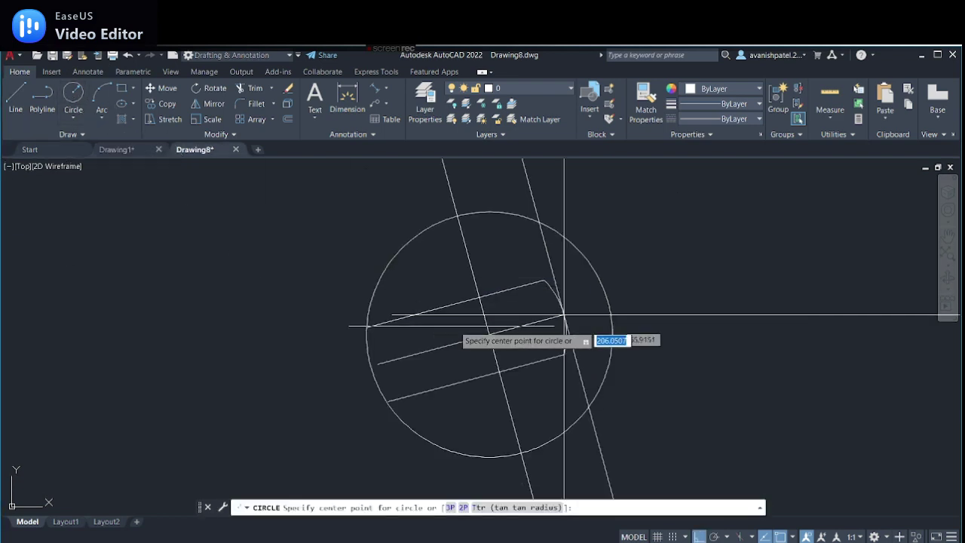
{"action": "left_click", "coordinate": [564, 316]}
{"action": "type", "text": "34"}
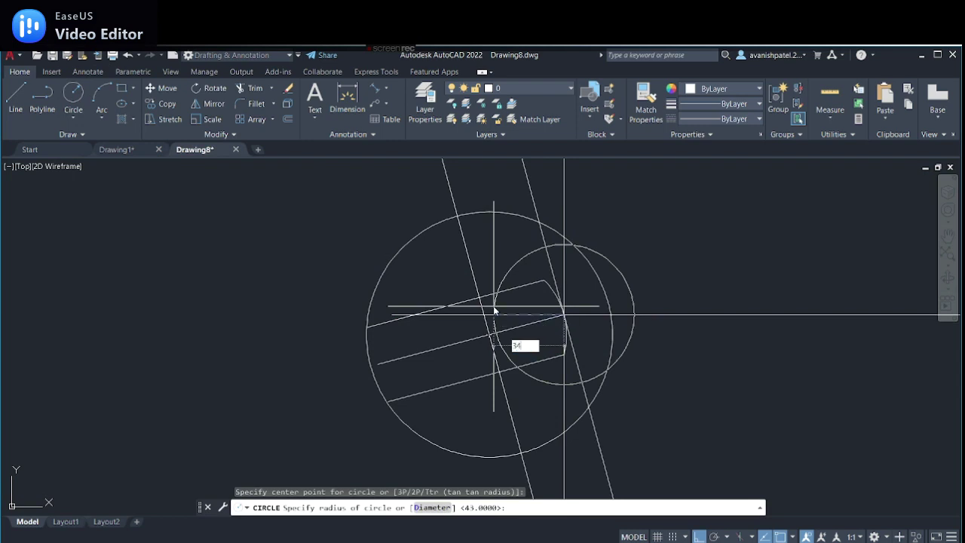
{"action": "key", "text": "Return"}
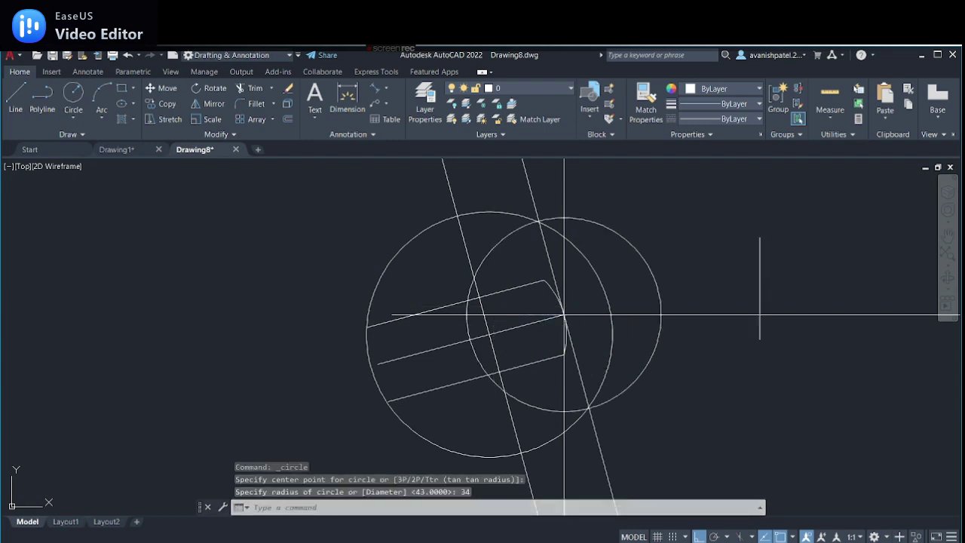
{"action": "right_click", "coordinate": [761, 243]}
{"action": "left_click", "coordinate": [760, 243]}
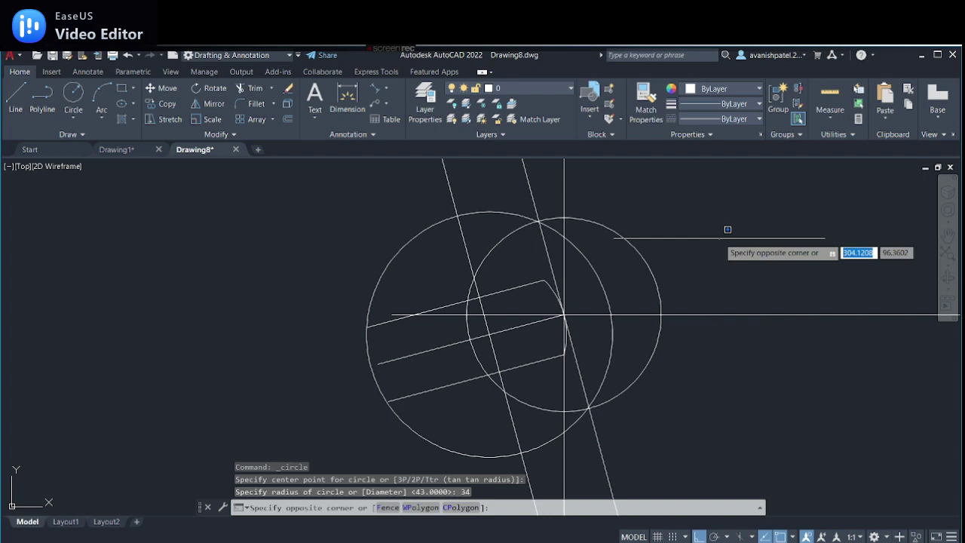
{"action": "middle_click_drag", "start_coordinate": [727, 242], "coordinate": [578, 216]}
- Trim the large R43 circle's left arc and its arc beyond the vertical line
{"action": "scroll", "coordinate": [578, 217], "scroll_direction": "down", "scroll_amount": 2}
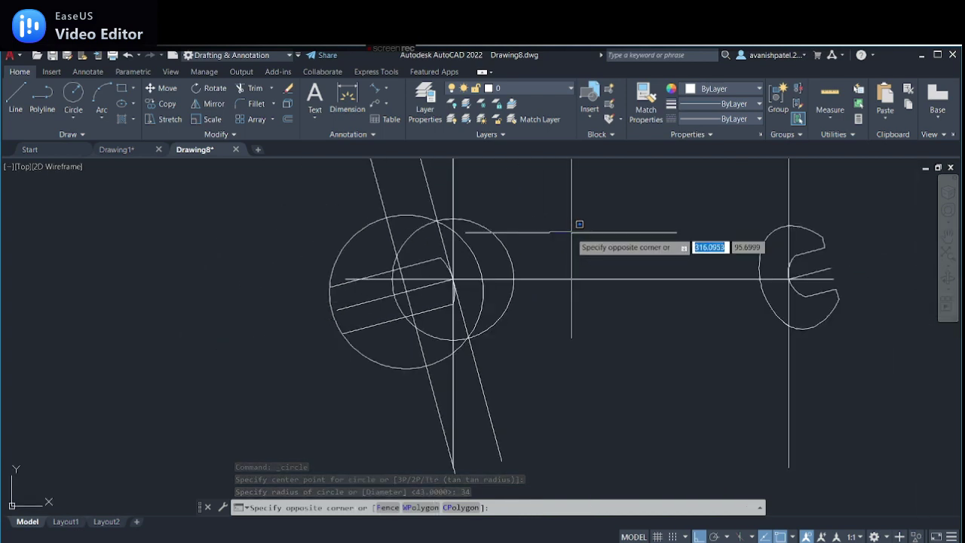
{"action": "left_click", "coordinate": [256, 88]}
{"action": "left_click", "coordinate": [334, 261]}
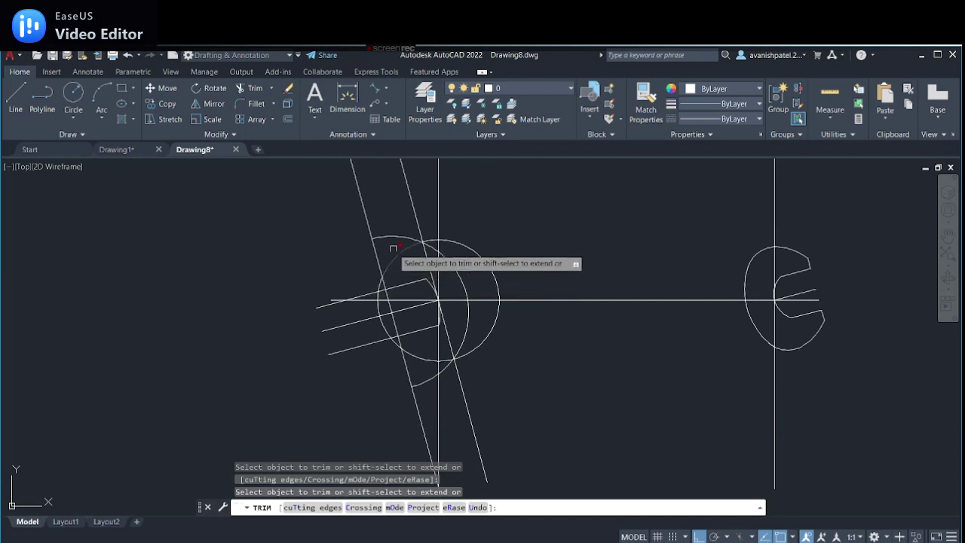
{"action": "left_click", "coordinate": [479, 254]}
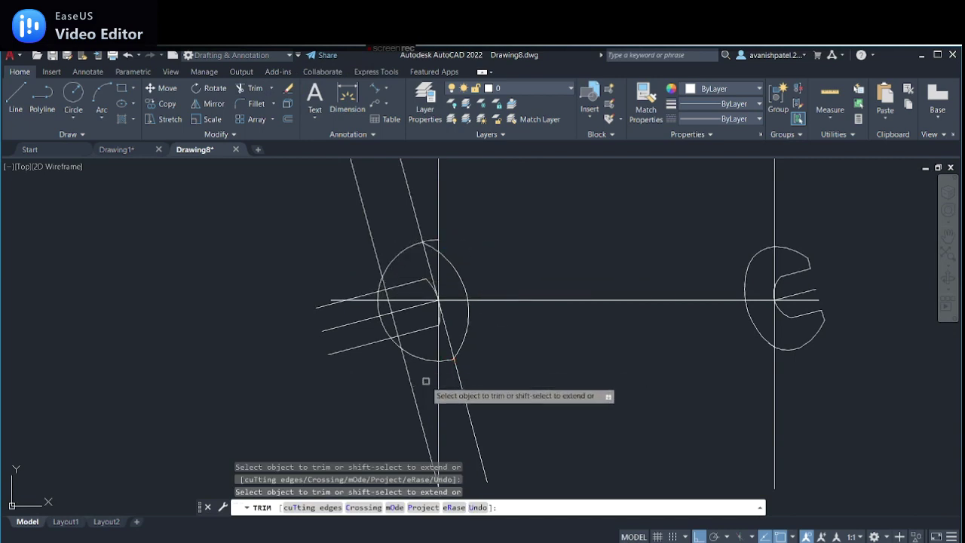
- Check the arc intersections, end the trim, and zoom out to show both wrench heads
{"action": "scroll", "coordinate": [498, 238], "scroll_direction": "up", "scroll_amount": 2}
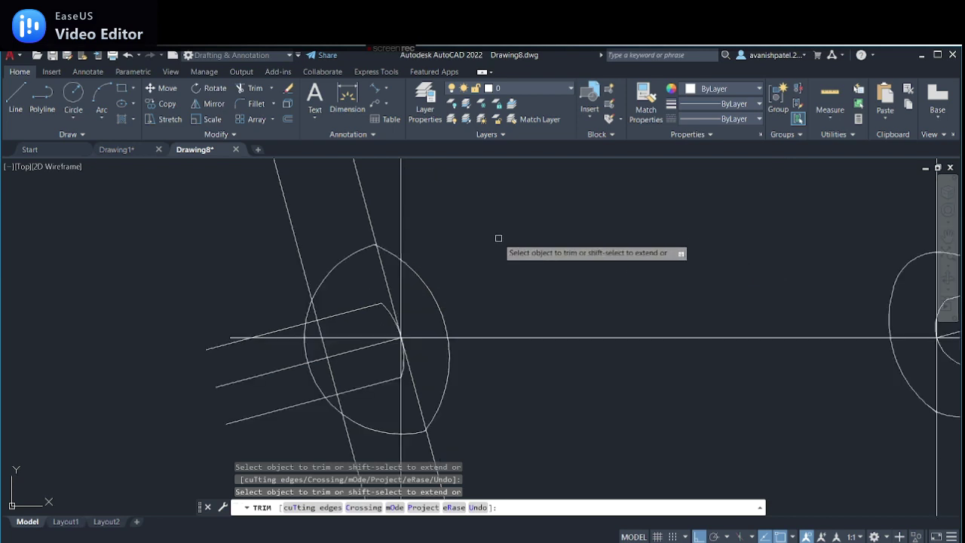
{"action": "scroll", "coordinate": [513, 216], "scroll_direction": "up", "scroll_amount": 2}
{"action": "middle_click_drag", "start_coordinate": [520, 403], "coordinate": [528, 429]}
{"action": "scroll", "coordinate": [555, 314], "scroll_direction": "up", "scroll_amount": 3}
{"action": "scroll", "coordinate": [554, 319], "scroll_direction": "up", "scroll_amount": 2}
{"action": "middle_click_drag", "start_coordinate": [554, 319], "coordinate": [553, 351]}
{"action": "scroll", "coordinate": [583, 337], "scroll_direction": "up", "scroll_amount": 1}
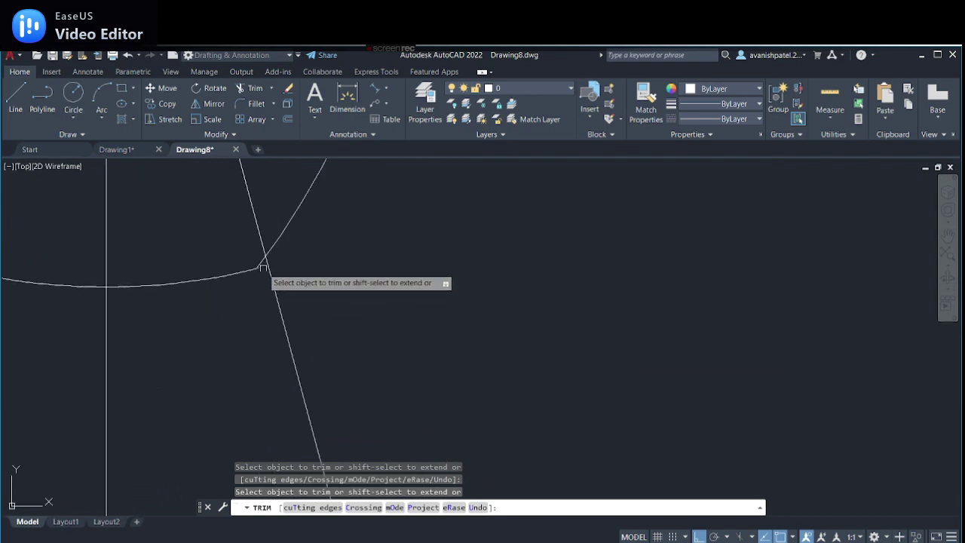
{"action": "scroll", "coordinate": [457, 344], "scroll_direction": "down", "scroll_amount": 2}
{"action": "middle_click_drag", "start_coordinate": [457, 344], "coordinate": [590, 416]}
{"action": "scroll", "coordinate": [464, 404], "scroll_direction": "up", "scroll_amount": 1}
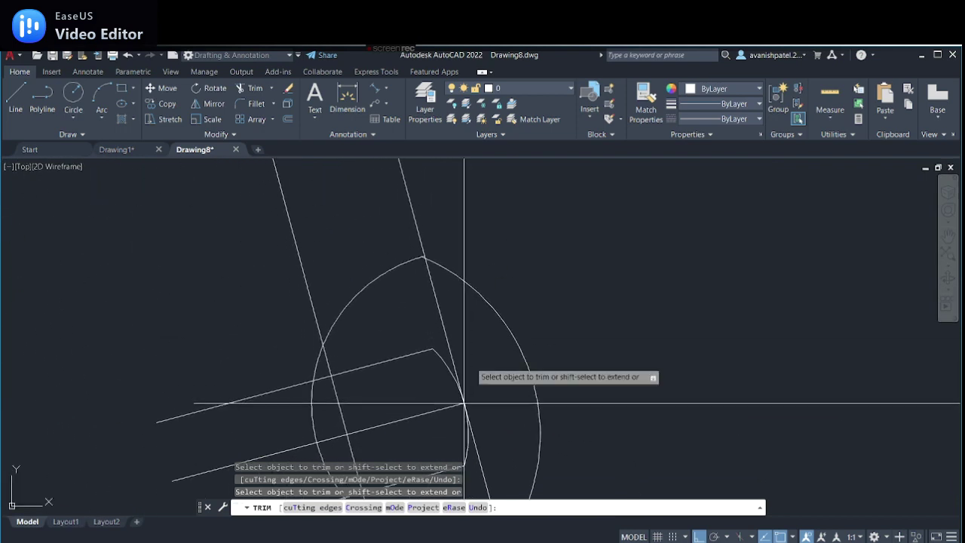
{"action": "scroll", "coordinate": [387, 297], "scroll_direction": "up", "scroll_amount": 3}
{"action": "scroll", "coordinate": [390, 299], "scroll_direction": "up", "scroll_amount": 2}
{"action": "scroll", "coordinate": [485, 301], "scroll_direction": "down", "scroll_amount": 1}
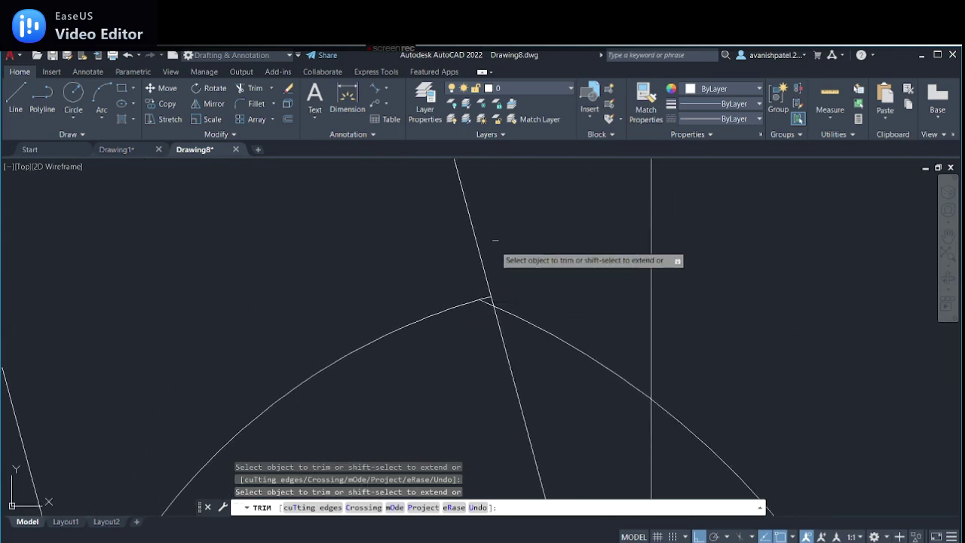
{"action": "right_click", "coordinate": [534, 243]}
{"action": "left_click", "coordinate": [549, 252]}
{"action": "scroll", "coordinate": [549, 253], "scroll_direction": "down", "scroll_amount": 3}
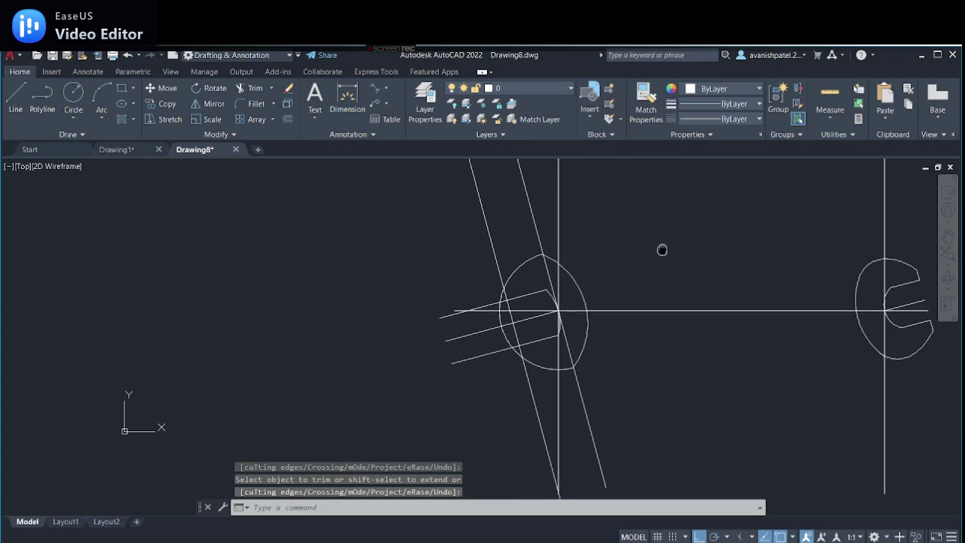
{"action": "middle_click_drag", "start_coordinate": [661, 250], "coordinate": [603, 251]}
- Trim slanted segments and the circle's lower-left arc, then cancel and undo those trims
{"action": "left_click", "coordinate": [246, 89]}
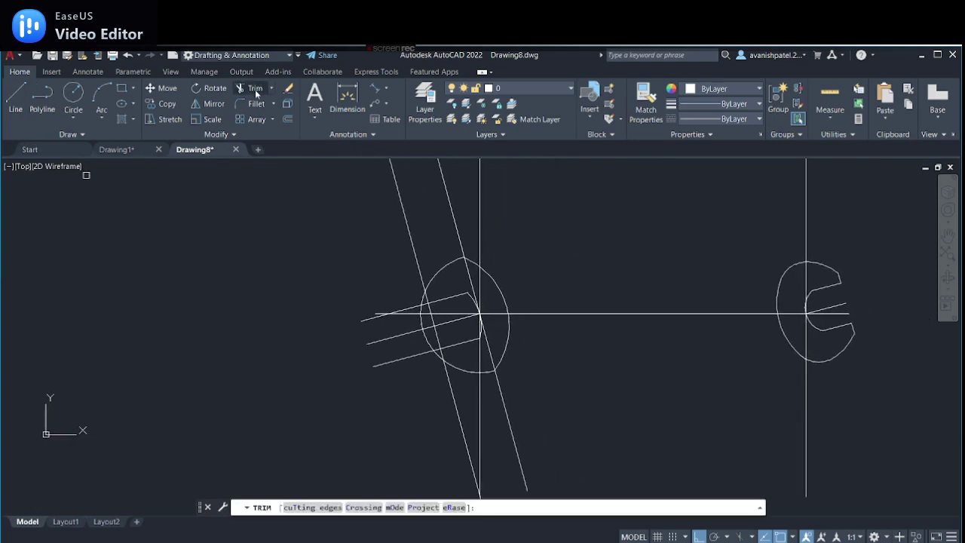
{"action": "left_click", "coordinate": [398, 336]}
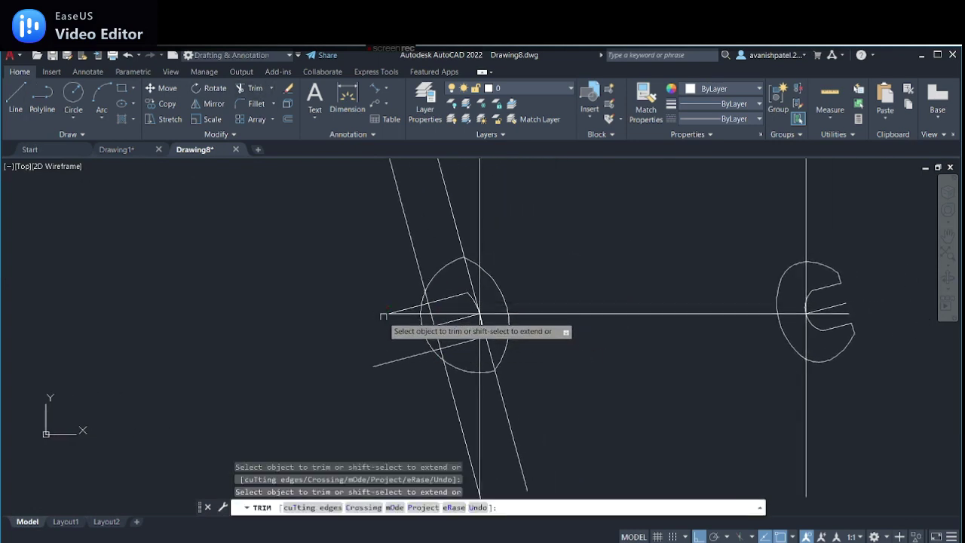
{"action": "left_click", "coordinate": [398, 307]}
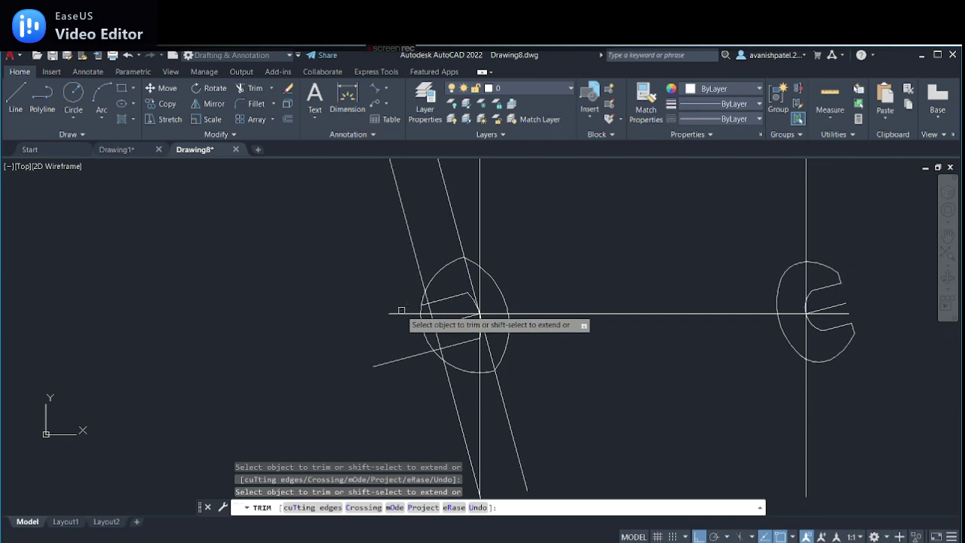
{"action": "left_click", "coordinate": [415, 355]}
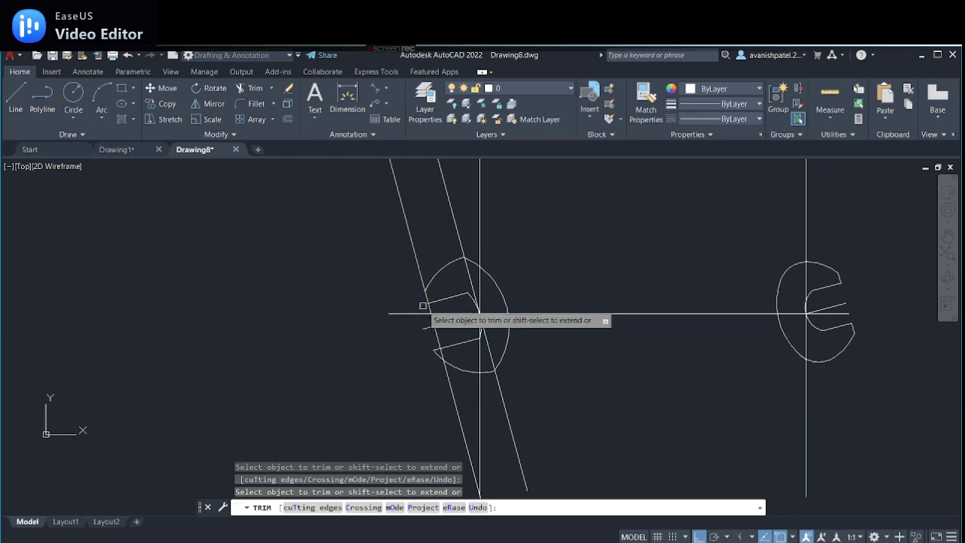
{"action": "left_click", "coordinate": [435, 350]}
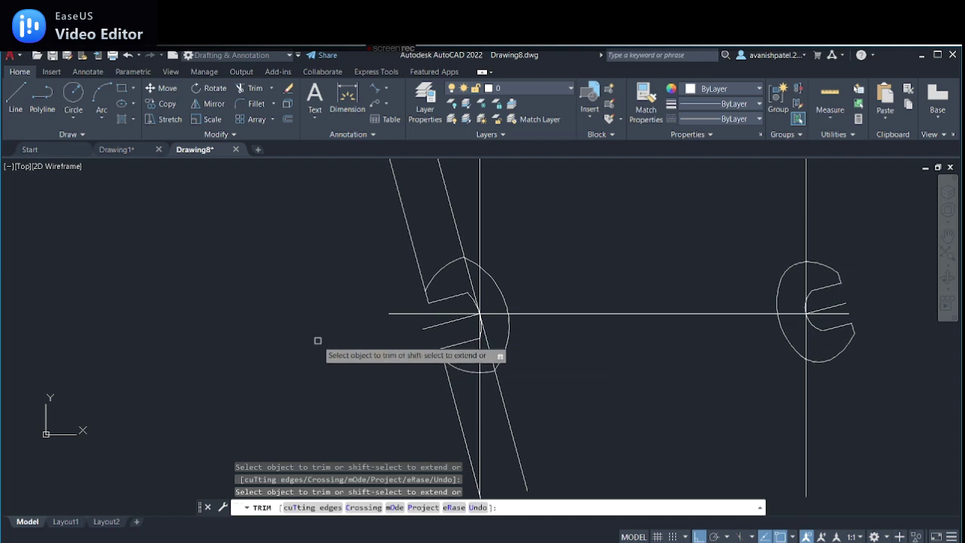
{"action": "right_click", "coordinate": [415, 385]}
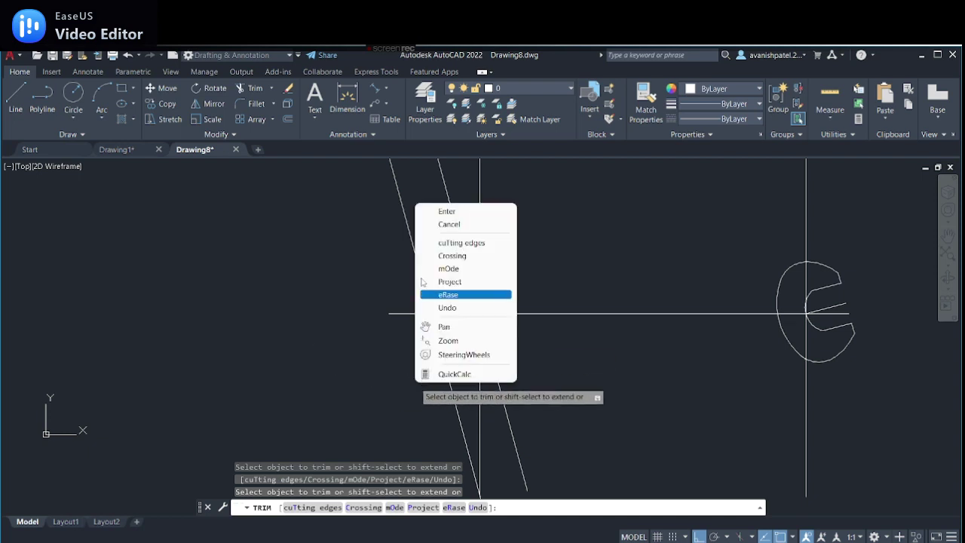
{"action": "left_click", "coordinate": [427, 223]}
{"action": "key", "text": "ctrl+z"}
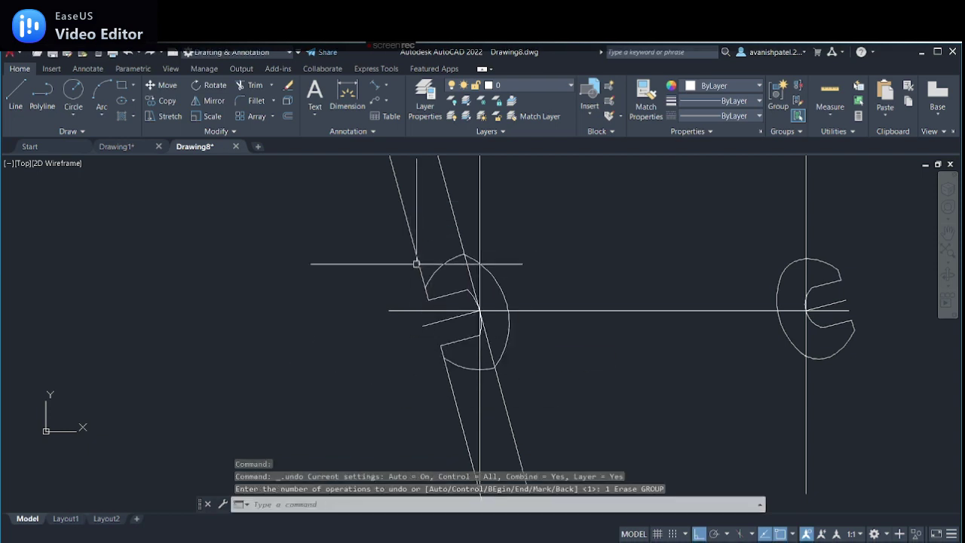
- Trim the upper-left line, both diagonals inside the arc, and the slanted line above the jaw, then view Drawing1
{"action": "left_click", "coordinate": [252, 88]}
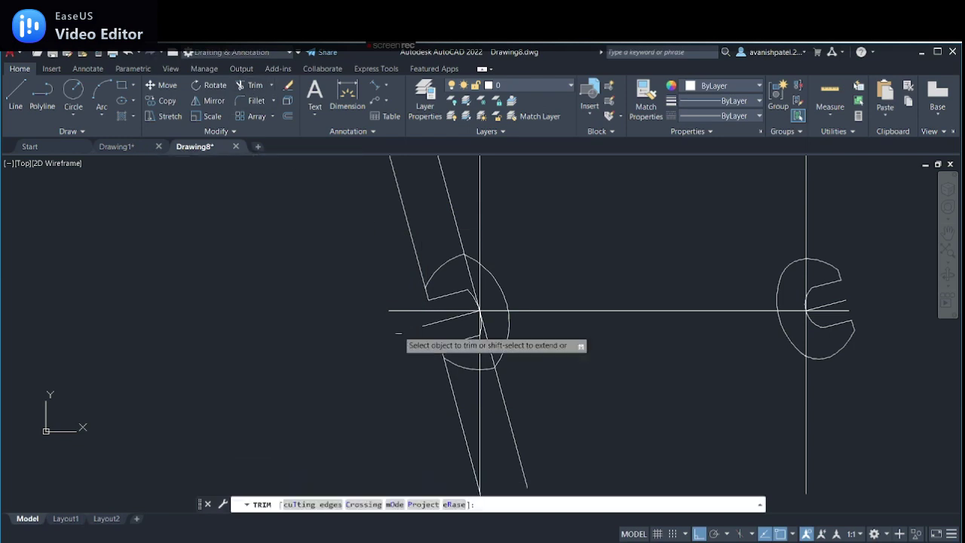
{"action": "left_click", "coordinate": [411, 243]}
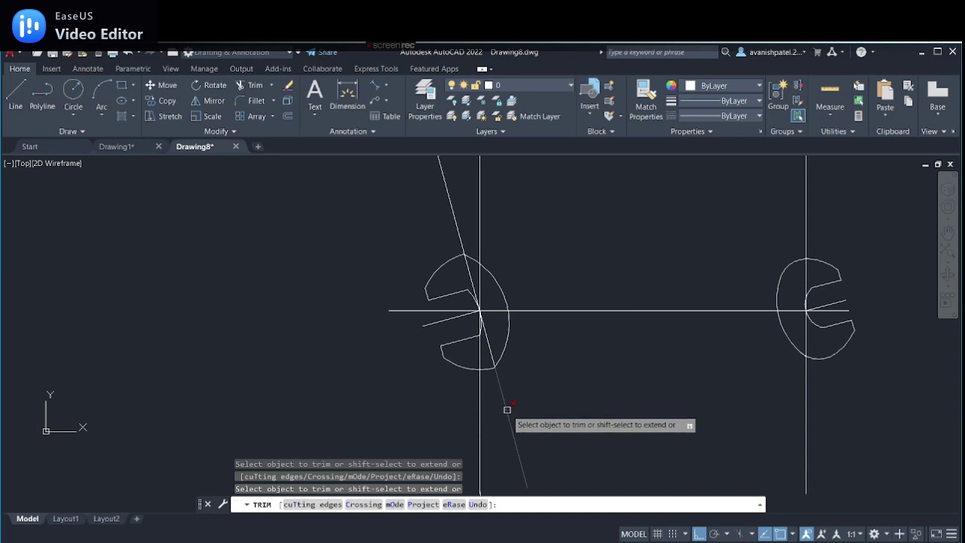
{"action": "left_click", "coordinate": [487, 345]}
{"action": "left_click", "coordinate": [466, 269]}
{"action": "left_click", "coordinate": [459, 230]}
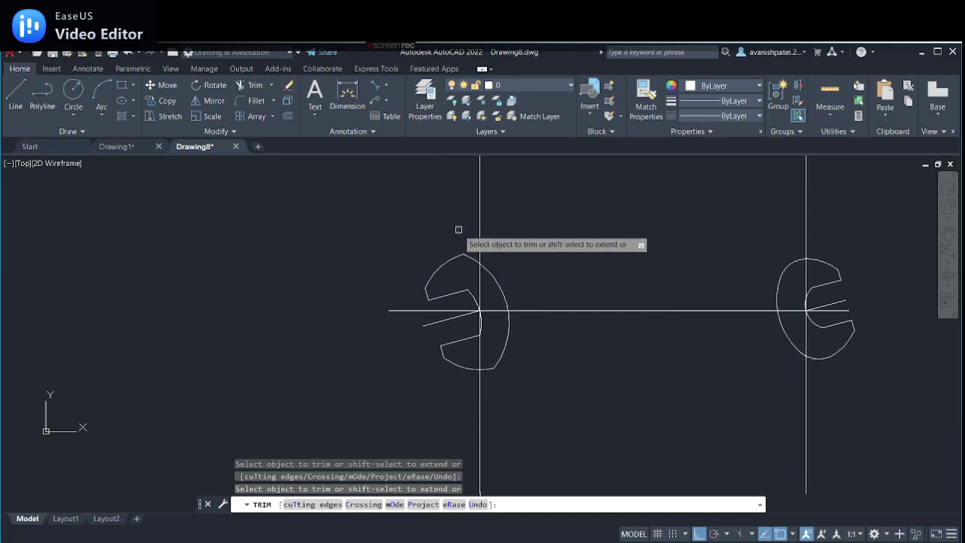
{"action": "right_click", "coordinate": [588, 254]}
{"action": "left_click", "coordinate": [601, 260]}
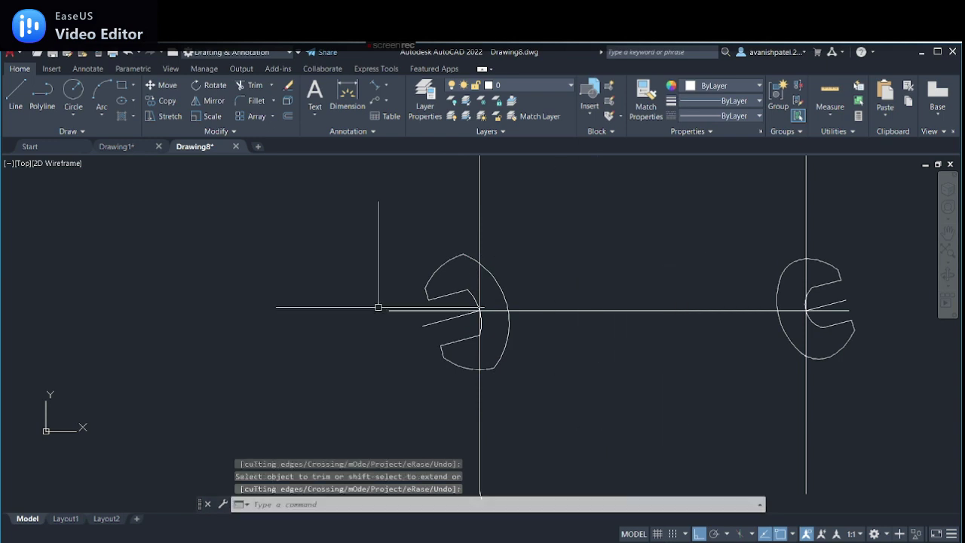
{"action": "left_click", "coordinate": [119, 145]}
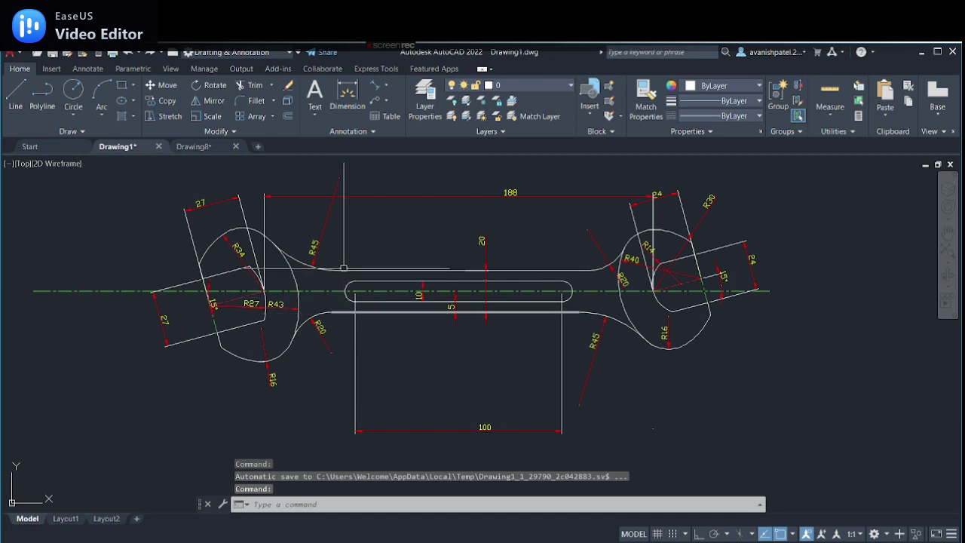
- Offset the centre line 10 units above and below to form the handle edges
{"action": "left_click_drag", "start_coordinate": [501, 309], "coordinate": [470, 295]}
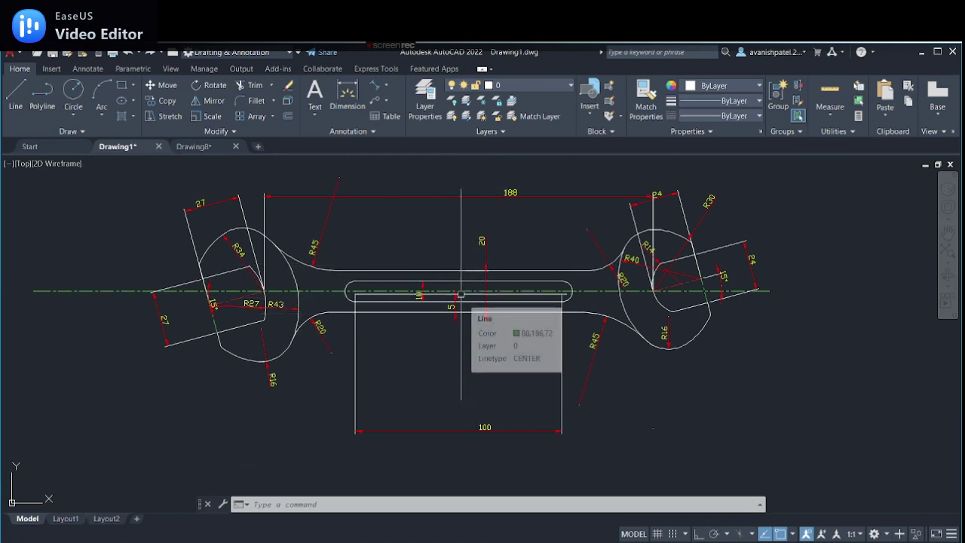
{"action": "left_click_drag", "start_coordinate": [460, 295], "coordinate": [399, 285]}
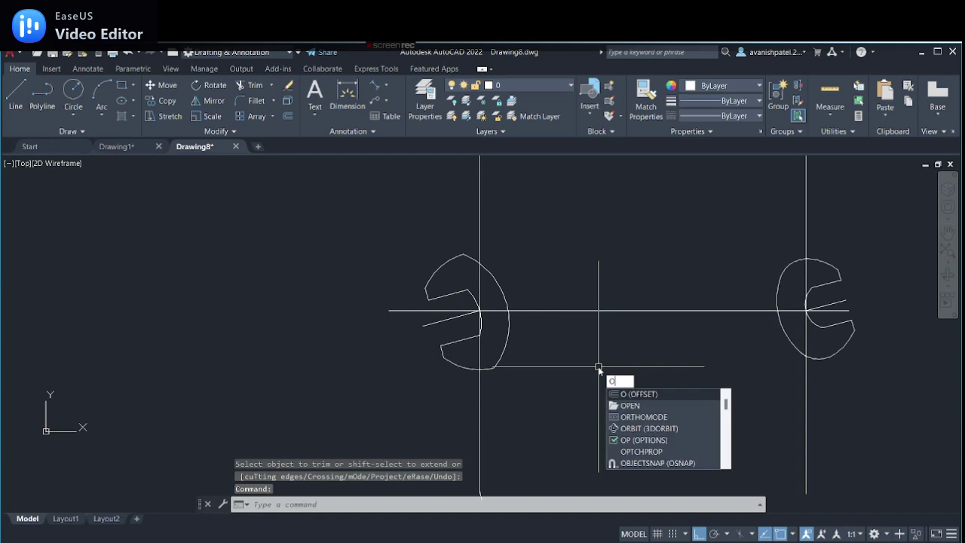
{"action": "key", "text": "Return"}
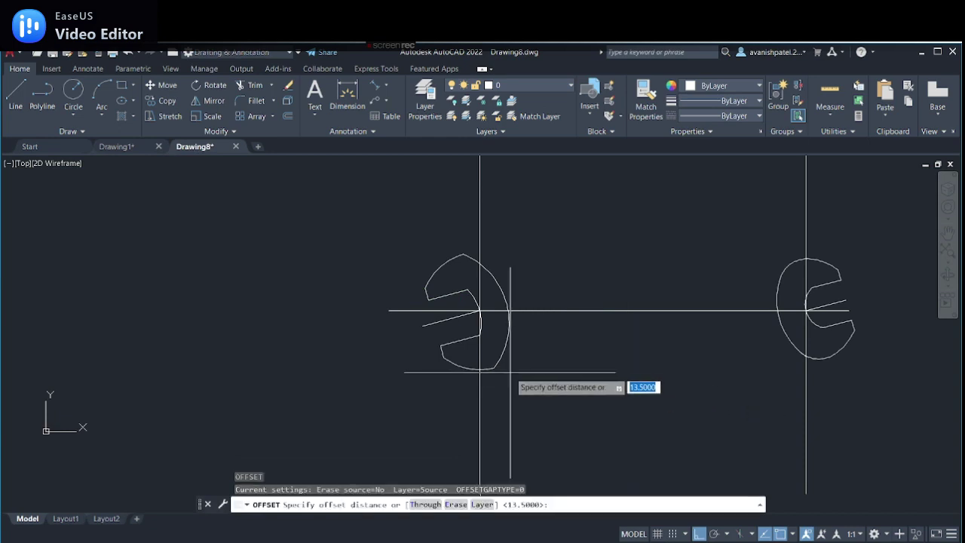
{"action": "type", "text": "10"}
{"action": "key", "text": "Return"}
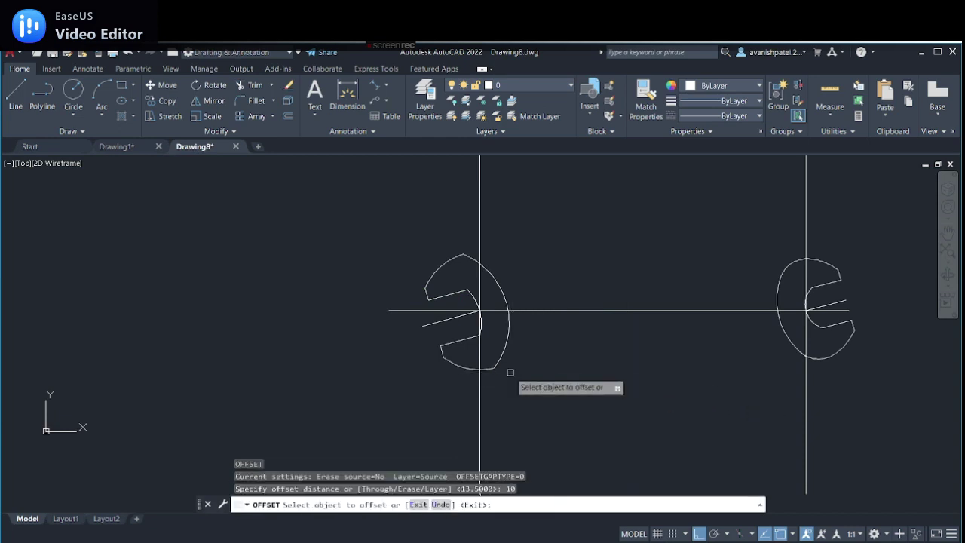
{"action": "left_click", "coordinate": [642, 310]}
{"action": "left_click", "coordinate": [642, 302]}
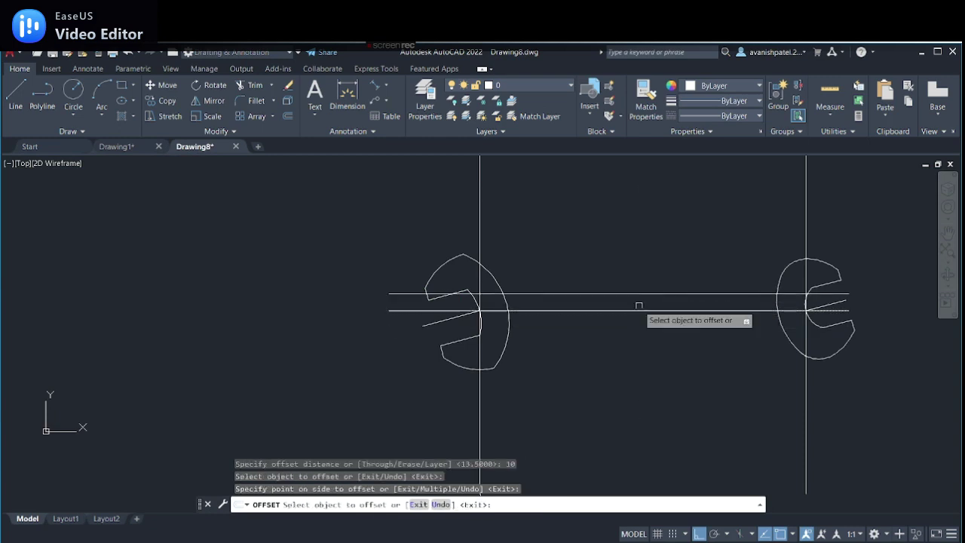
{"action": "left_click", "coordinate": [641, 310]}
{"action": "left_click", "coordinate": [639, 337]}
{"action": "right_click", "coordinate": [638, 343]}
{"action": "left_click", "coordinate": [670, 350]}
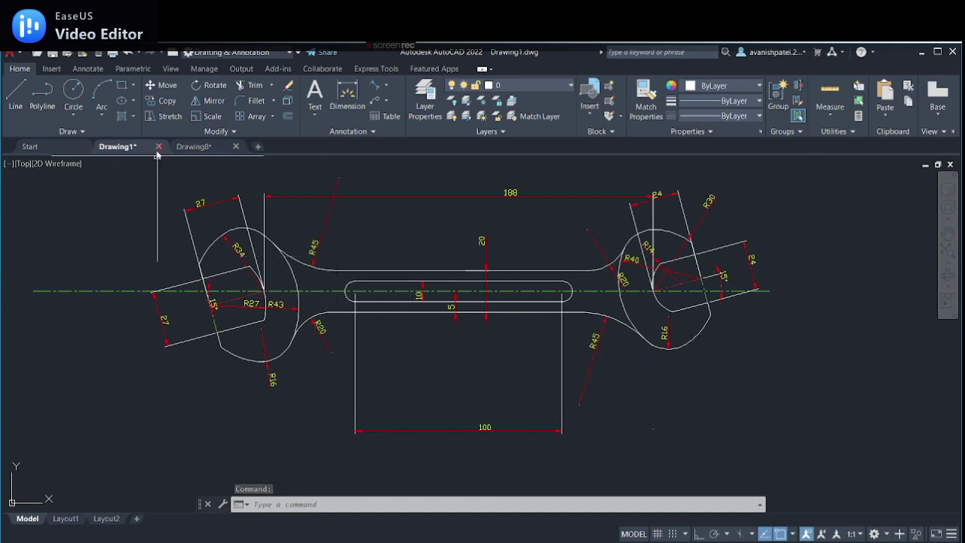
- In Drawing8, fillet the left jaw arc into the upper handle edge with radius 45
{"action": "left_click", "coordinate": [254, 100]}
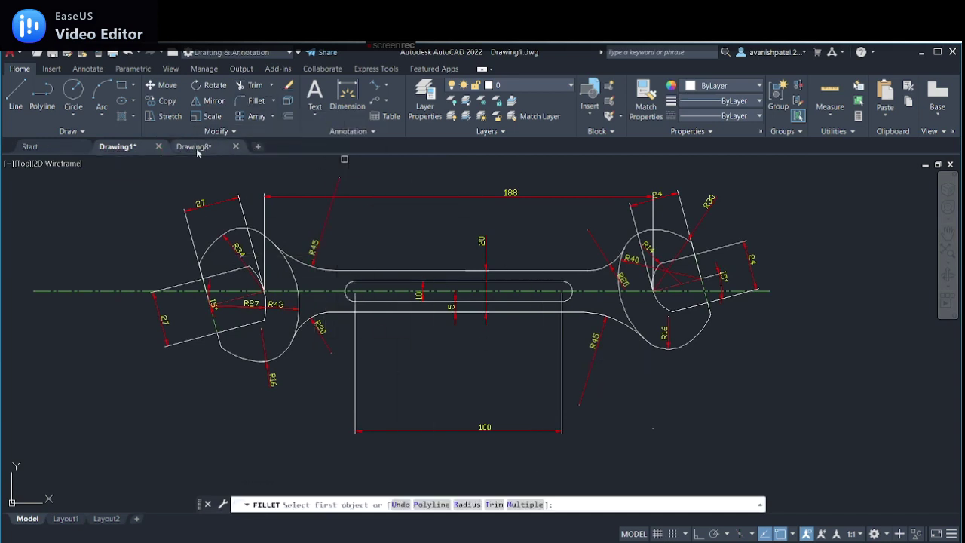
{"action": "left_click", "coordinate": [196, 148]}
{"action": "left_click", "coordinate": [251, 100]}
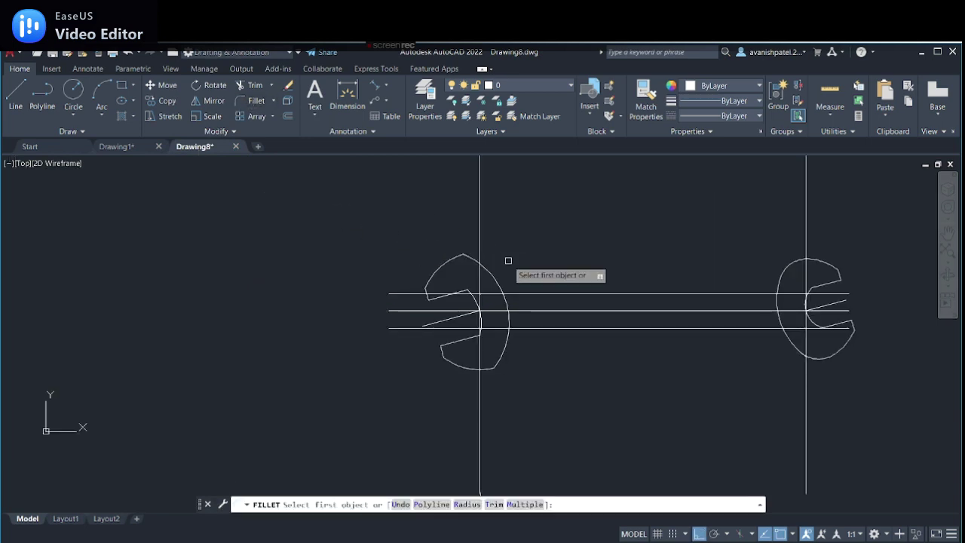
{"action": "type", "text": "R"}
{"action": "key", "text": "Return"}
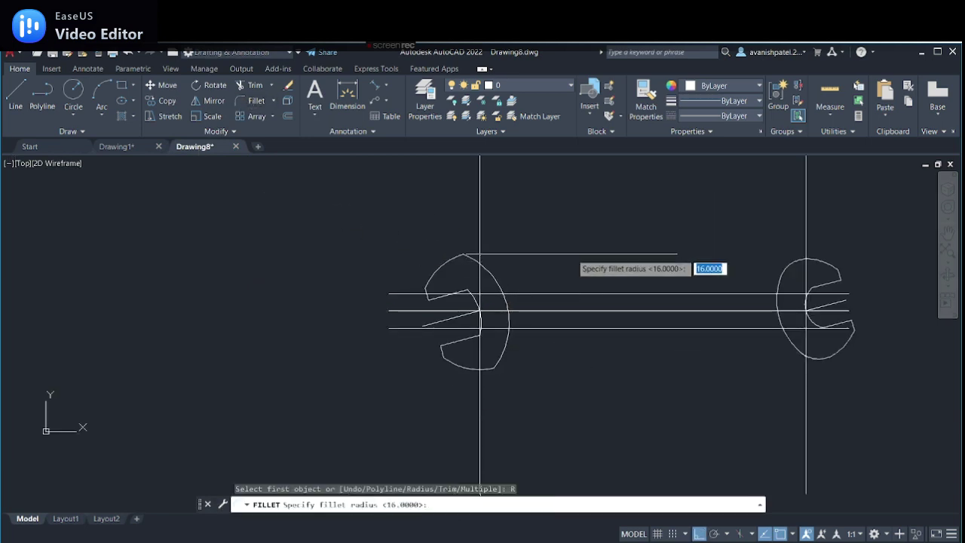
{"action": "type", "text": "45"}
{"action": "key", "text": "Return"}
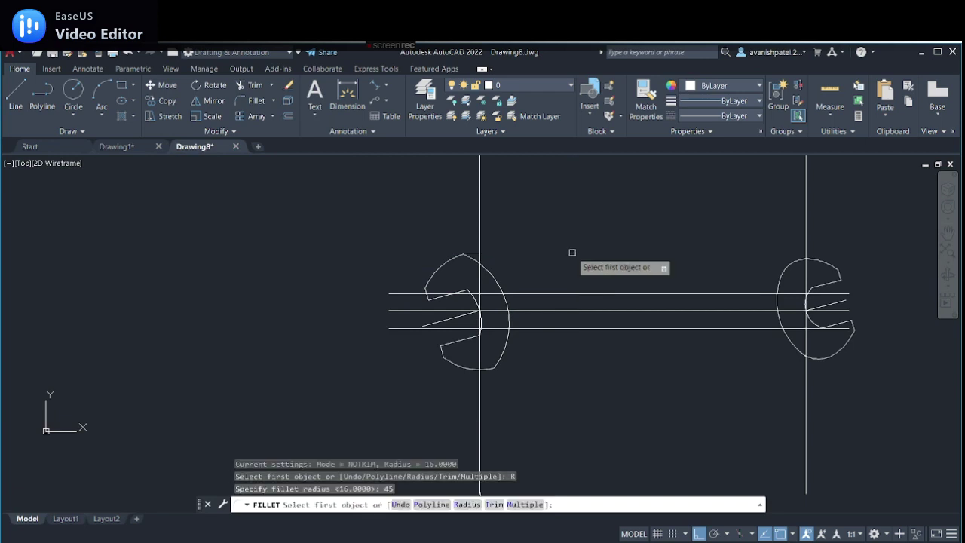
{"action": "left_click", "coordinate": [499, 279]}
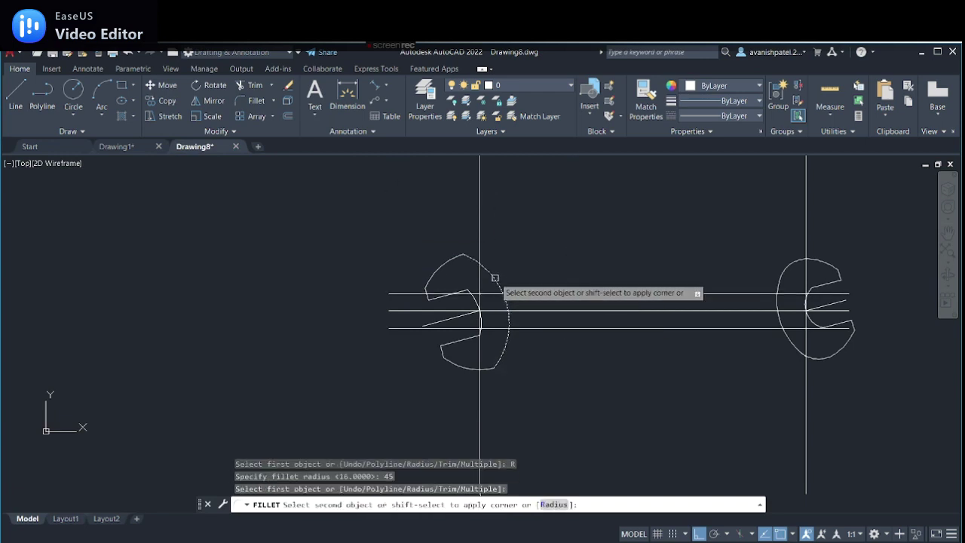
{"action": "left_click", "coordinate": [560, 301]}
- Fillet the right jaw arc into the lower handle edge with the same R45 radius
{"action": "key", "text": "Return"}
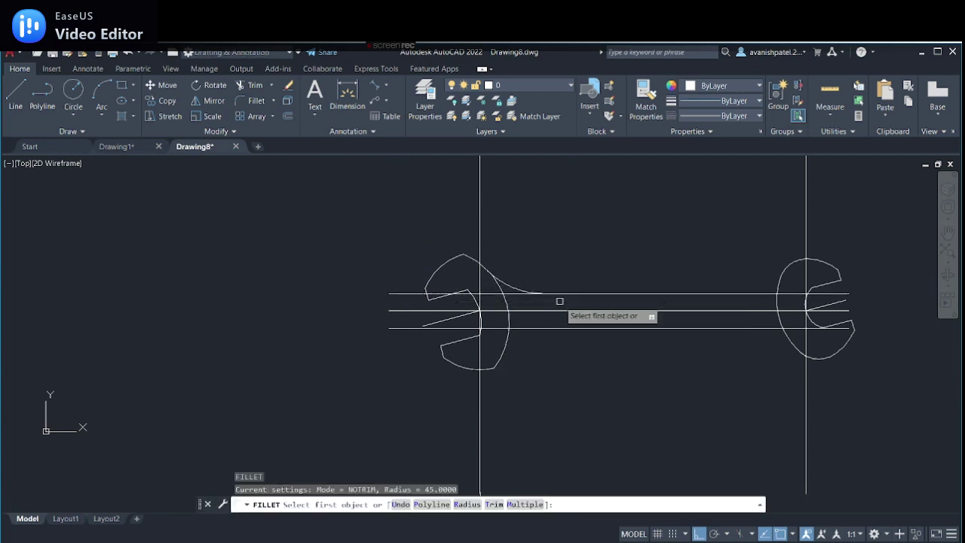
{"action": "left_click", "coordinate": [789, 339]}
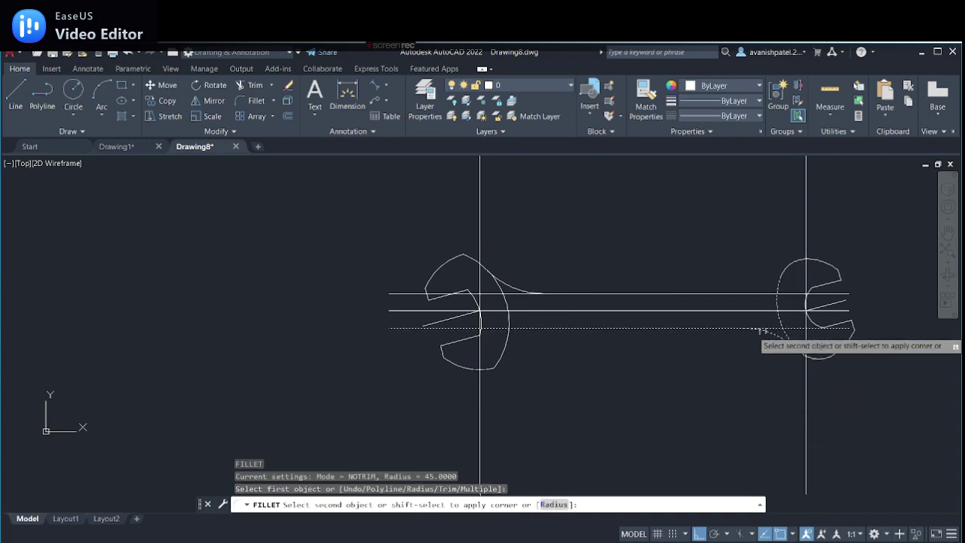
{"action": "left_click", "coordinate": [760, 327]}
{"action": "right_click", "coordinate": [704, 403]}
{"action": "left_click", "coordinate": [660, 425]}
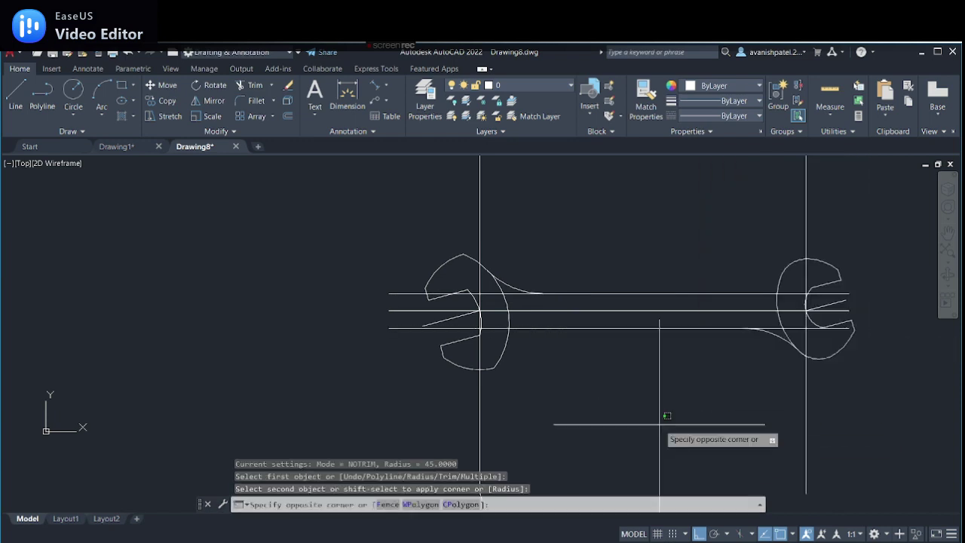
{"action": "left_click", "coordinate": [660, 424]}
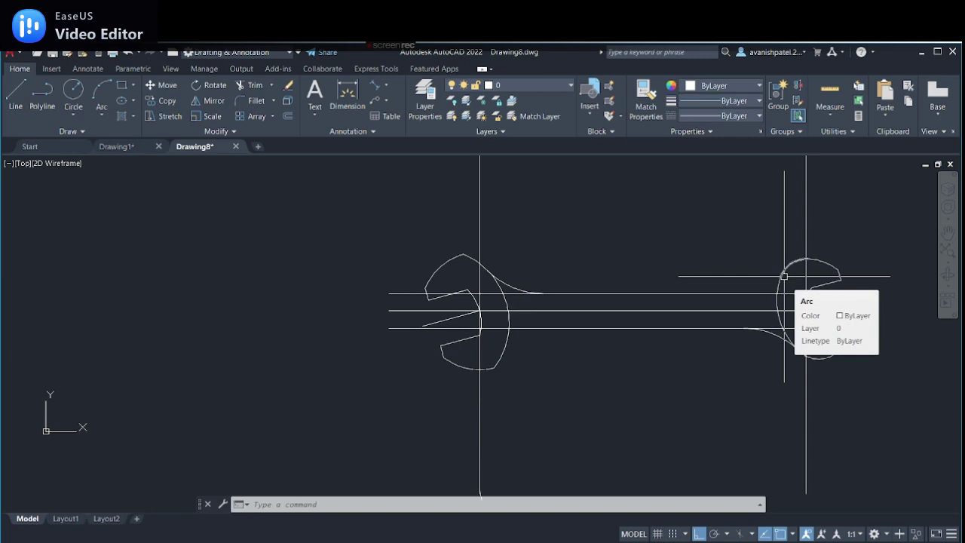
{"action": "left_click", "coordinate": [256, 101]}
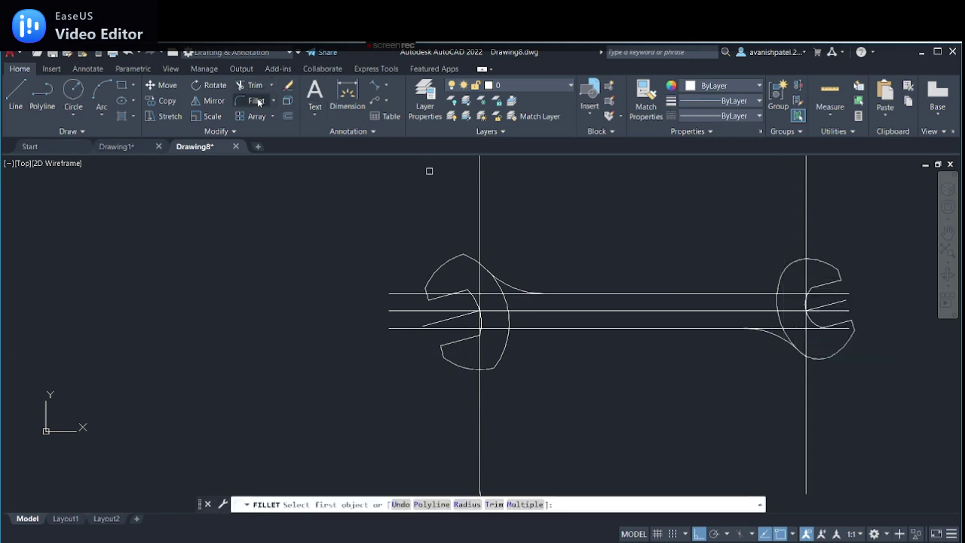
- Fillet the right jaw arc into the upper handle line with radius 20
{"action": "left_click", "coordinate": [465, 505]}
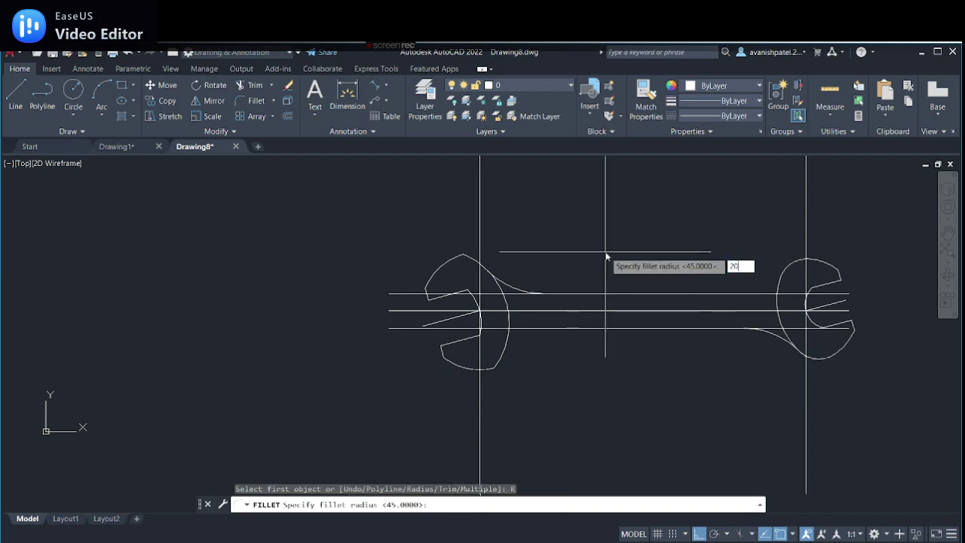
{"action": "key", "text": "Return"}
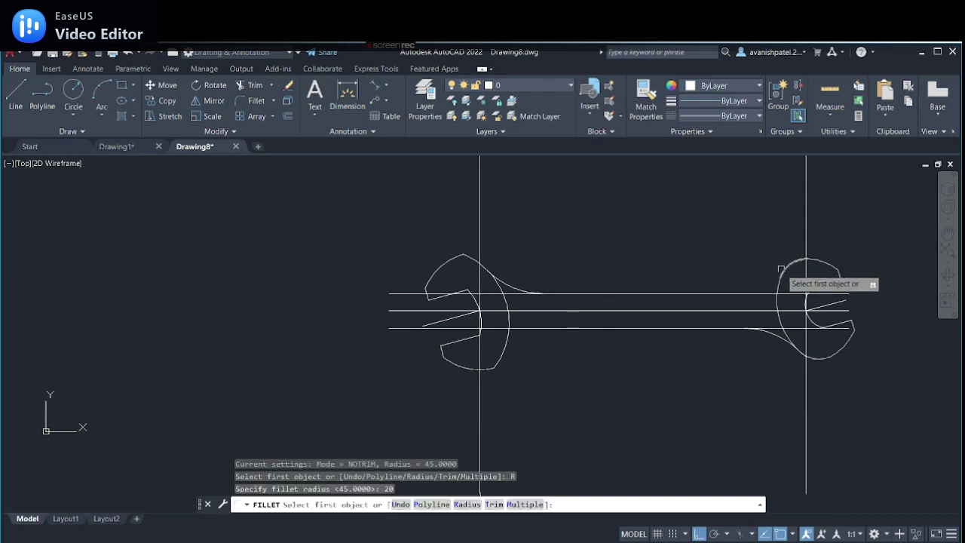
{"action": "left_click", "coordinate": [782, 269]}
{"action": "left_click", "coordinate": [727, 293]}
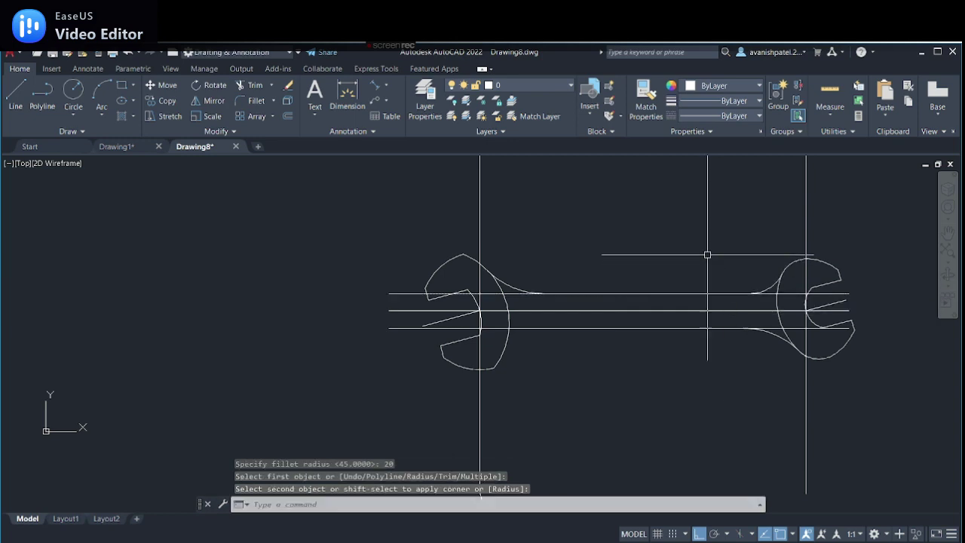
- Start another fillet on the left jaw arc, cancel it, and switch to the Drawing1 reference
{"action": "key", "text": "Return"}
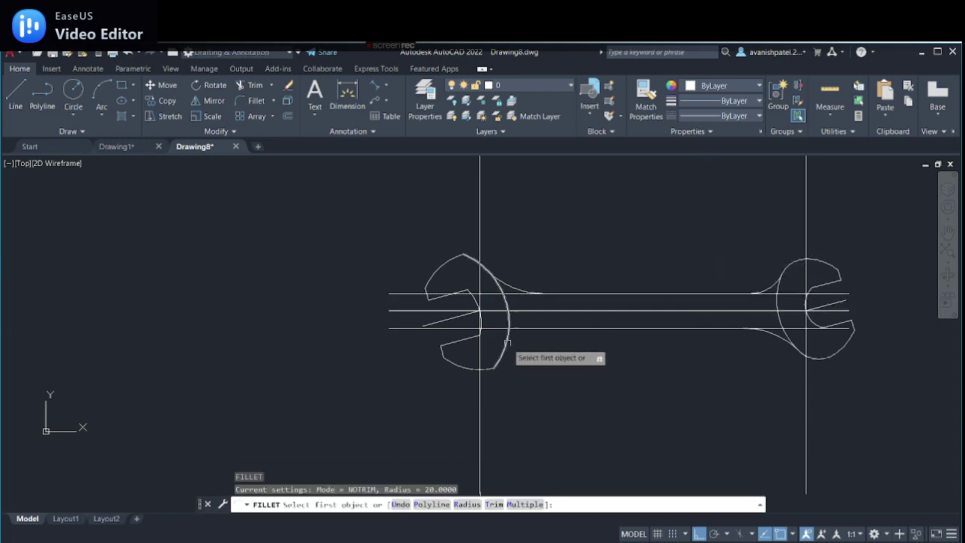
{"action": "left_click", "coordinate": [507, 343]}
{"action": "key", "text": "Return"}
{"action": "right_click", "coordinate": [540, 411]}
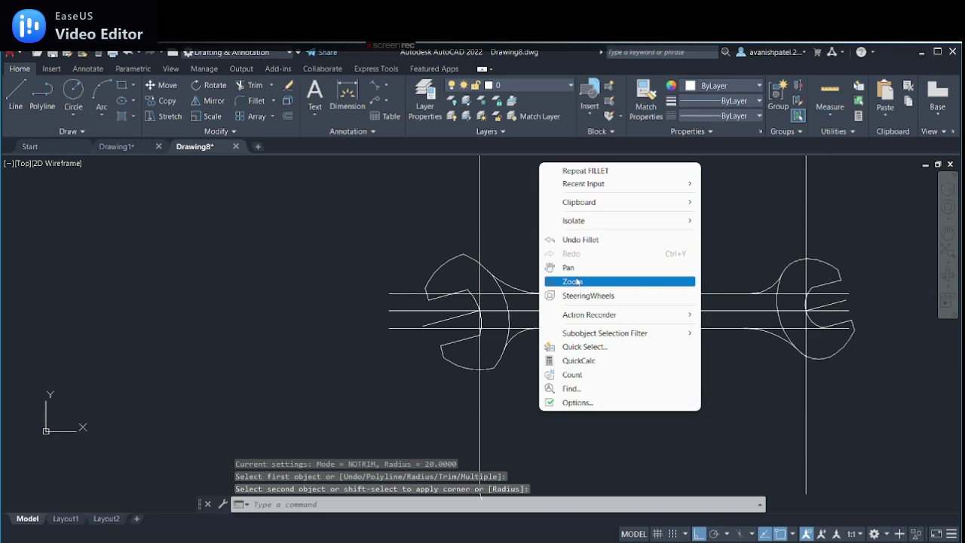
{"action": "left_click", "coordinate": [210, 316]}
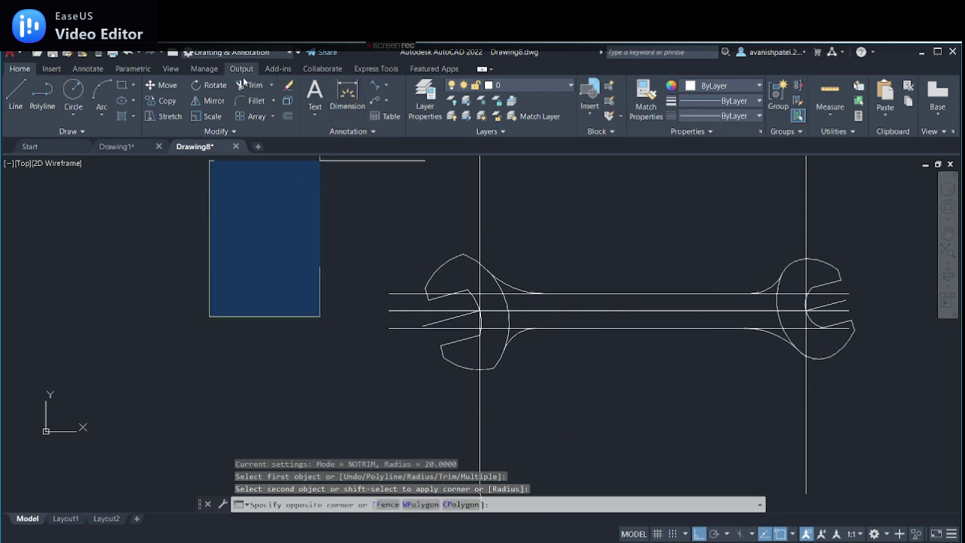
{"action": "scroll", "coordinate": [370, 210], "scroll_direction": "up", "scroll_amount": 3}
{"action": "scroll", "coordinate": [375, 206], "scroll_direction": "down", "scroll_amount": 1}
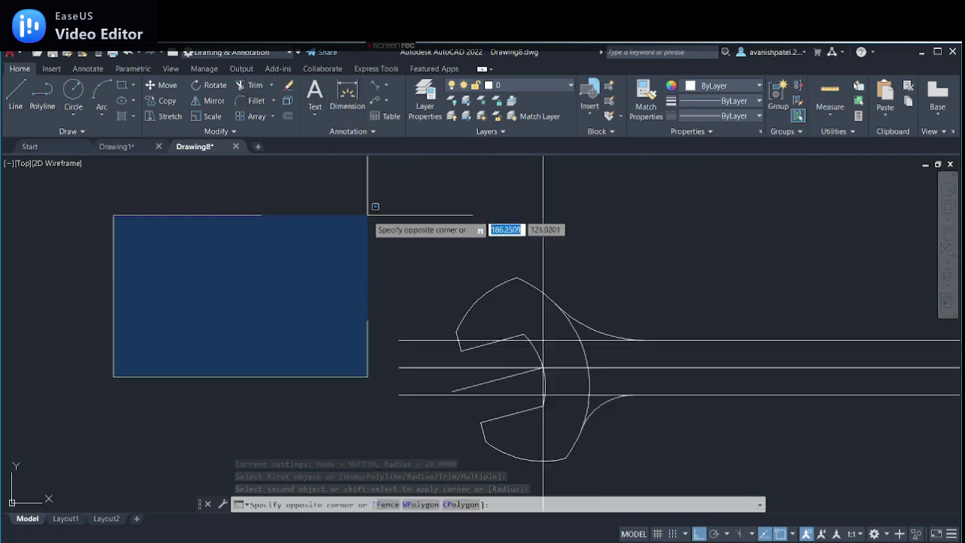
{"action": "scroll", "coordinate": [370, 211], "scroll_direction": "down", "scroll_amount": 2}
{"action": "left_click", "coordinate": [334, 193]}
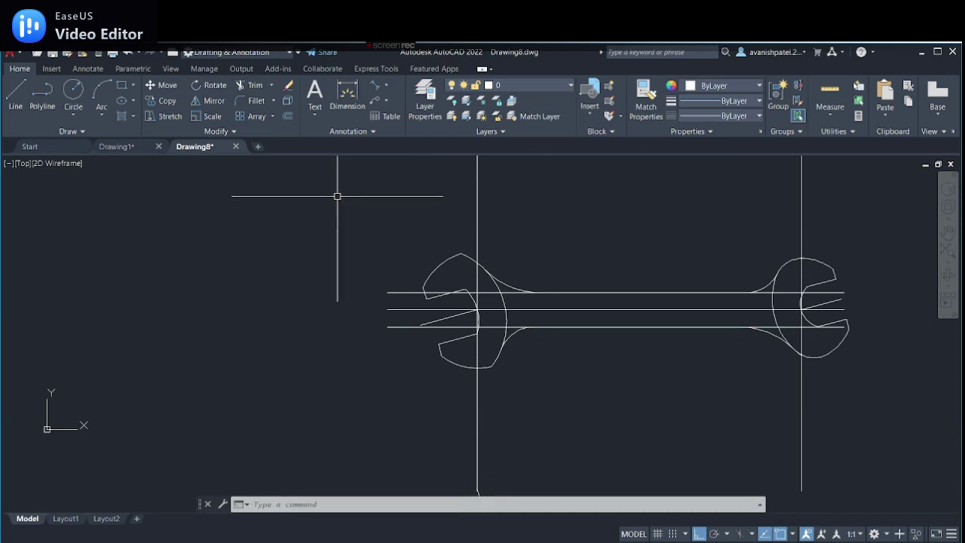
{"action": "left_click", "coordinate": [116, 147]}
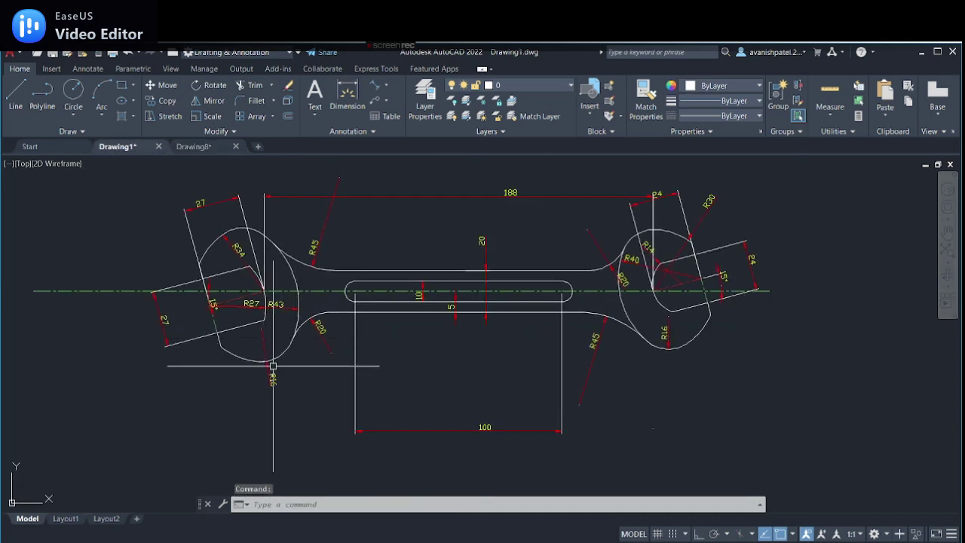
- Back in Drawing8, fillet the upper handle line into the left jaw arc with radius 16
{"action": "left_click", "coordinate": [193, 146]}
{"action": "left_click", "coordinate": [255, 101]}
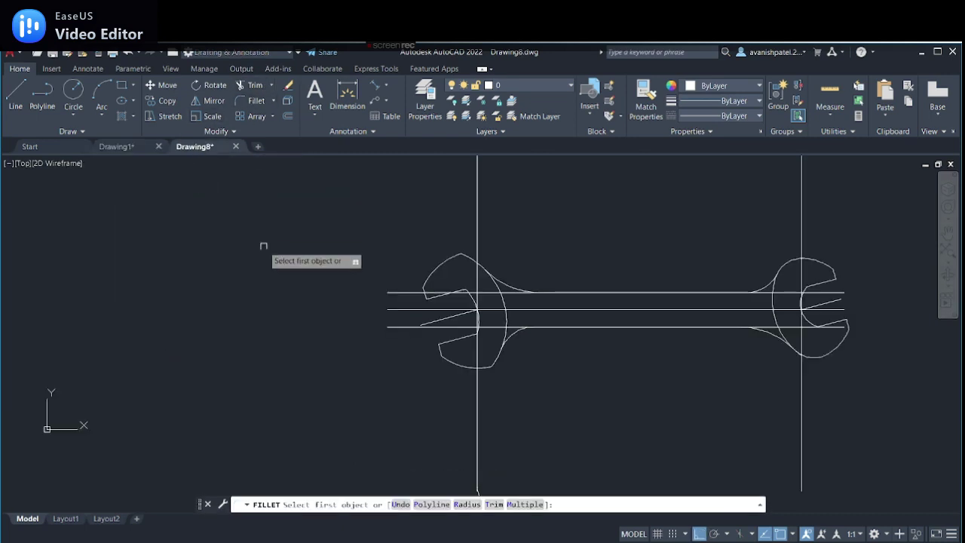
{"action": "left_click", "coordinate": [469, 505]}
{"action": "type", "text": "16"}
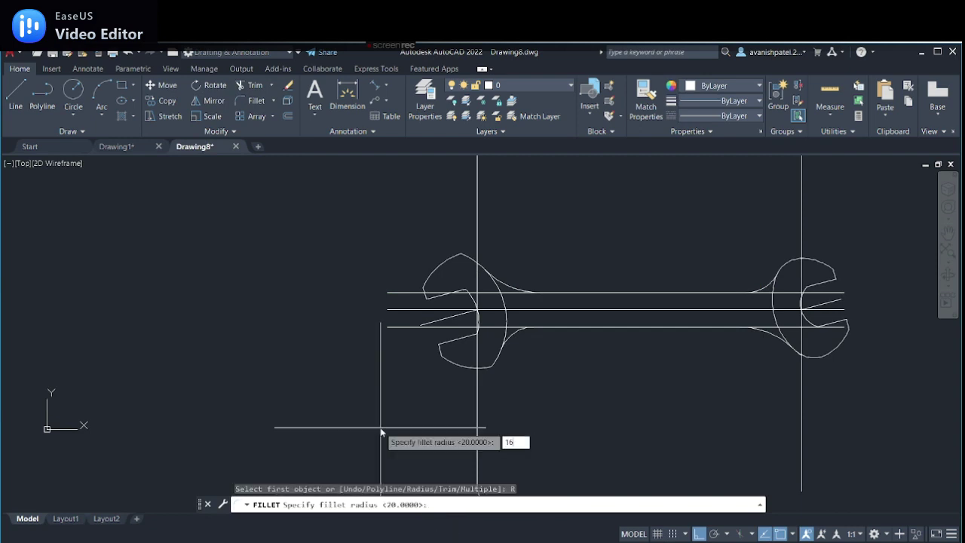
{"action": "key", "text": "Return"}
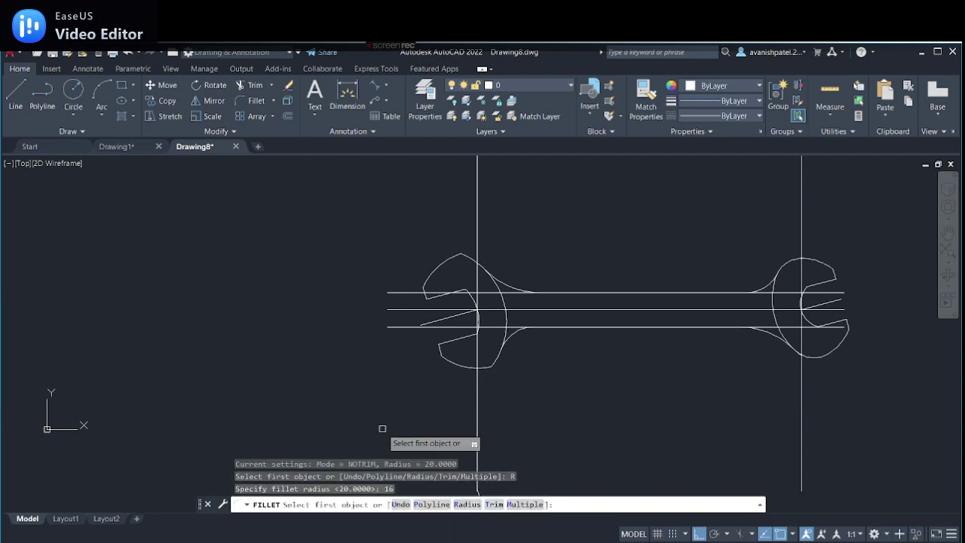
{"action": "left_click", "coordinate": [452, 256]}
{"action": "left_click", "coordinate": [463, 260]}
- Fillet the lower handle line into the left jaw arc with the same R16 radius
{"action": "type", "text": "f"}
{"action": "key", "text": "Return"}
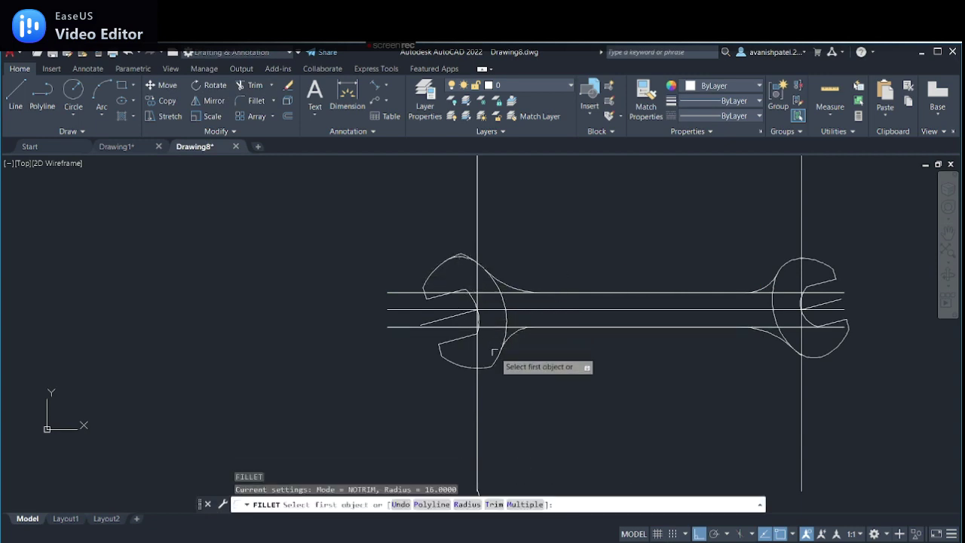
{"action": "left_click", "coordinate": [494, 352]}
{"action": "left_click", "coordinate": [456, 370]}
{"action": "right_click", "coordinate": [457, 370]}
{"action": "key", "text": "Escape"}
{"action": "left_click", "coordinate": [359, 237]}
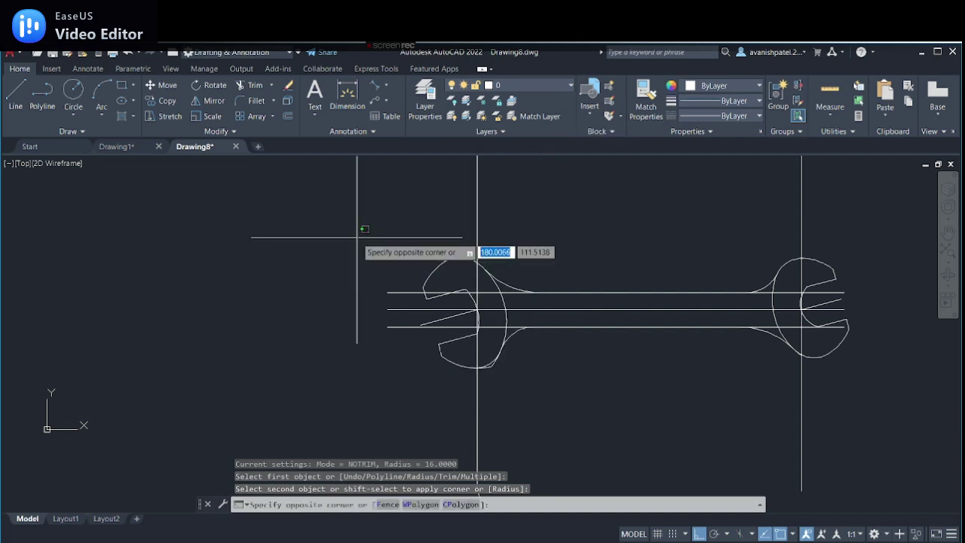
{"action": "left_click", "coordinate": [259, 85]}
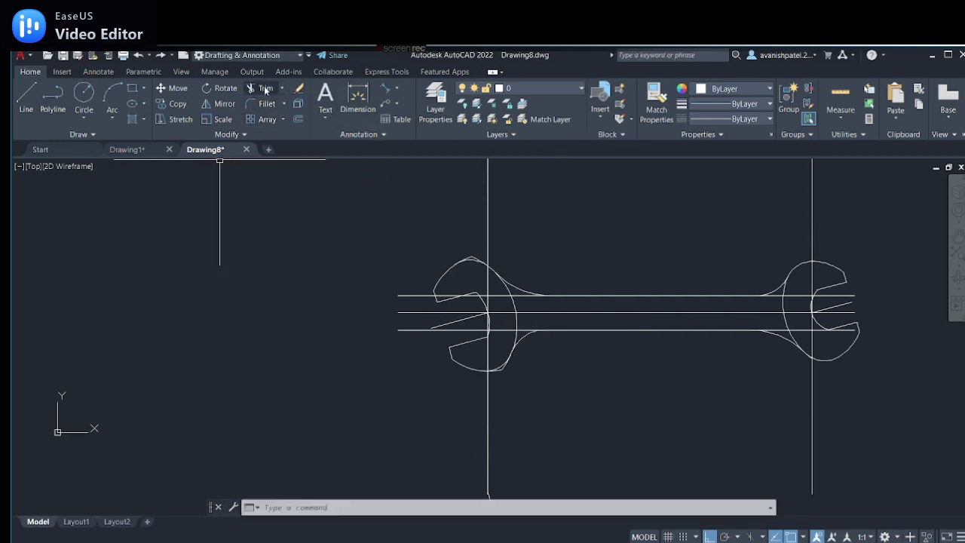
- Trim the upper and lower handle line pieces that run into the left jaw
{"action": "left_click", "coordinate": [265, 90]}
{"action": "scroll", "coordinate": [345, 226], "scroll_direction": "up", "scroll_amount": 3}
{"action": "scroll", "coordinate": [367, 253], "scroll_direction": "up", "scroll_amount": 3}
{"action": "scroll", "coordinate": [366, 253], "scroll_direction": "down", "scroll_amount": 2}
{"action": "scroll", "coordinate": [370, 319], "scroll_direction": "down", "scroll_amount": 2}
{"action": "scroll", "coordinate": [332, 227], "scroll_direction": "down", "scroll_amount": 2}
{"action": "scroll", "coordinate": [414, 337], "scroll_direction": "down", "scroll_amount": 1}
{"action": "left_click", "coordinate": [419, 319]}
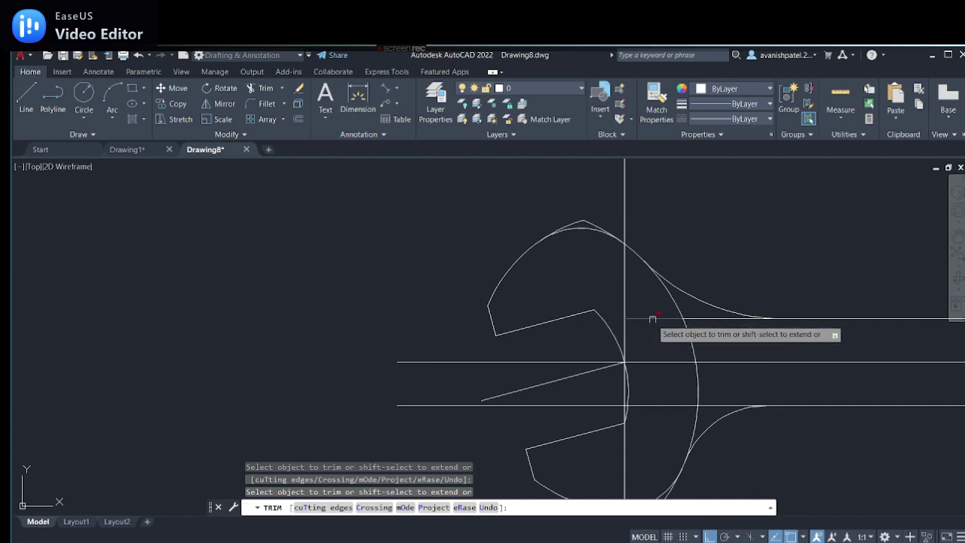
{"action": "middle_click_drag", "start_coordinate": [669, 445], "coordinate": [631, 342]}
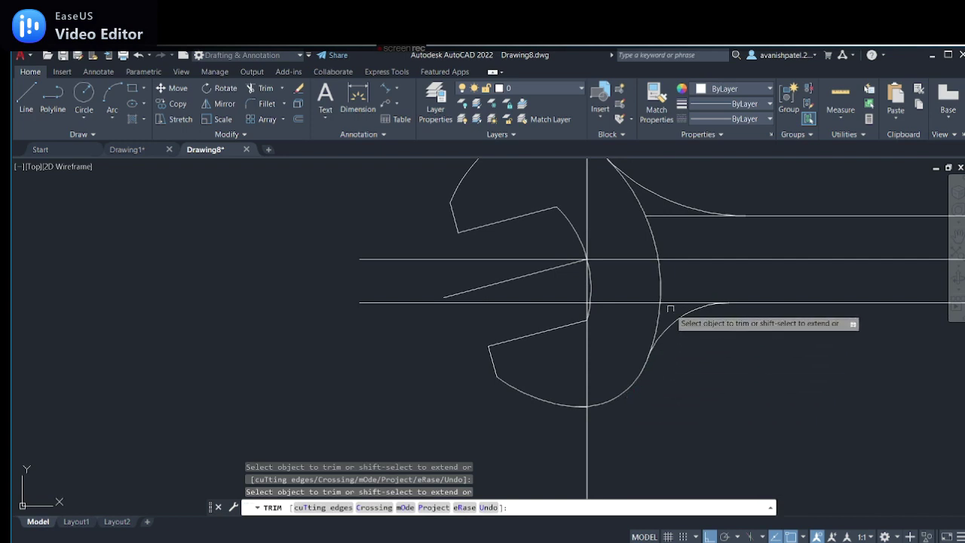
{"action": "middle_click_drag", "start_coordinate": [665, 218], "coordinate": [661, 299]}
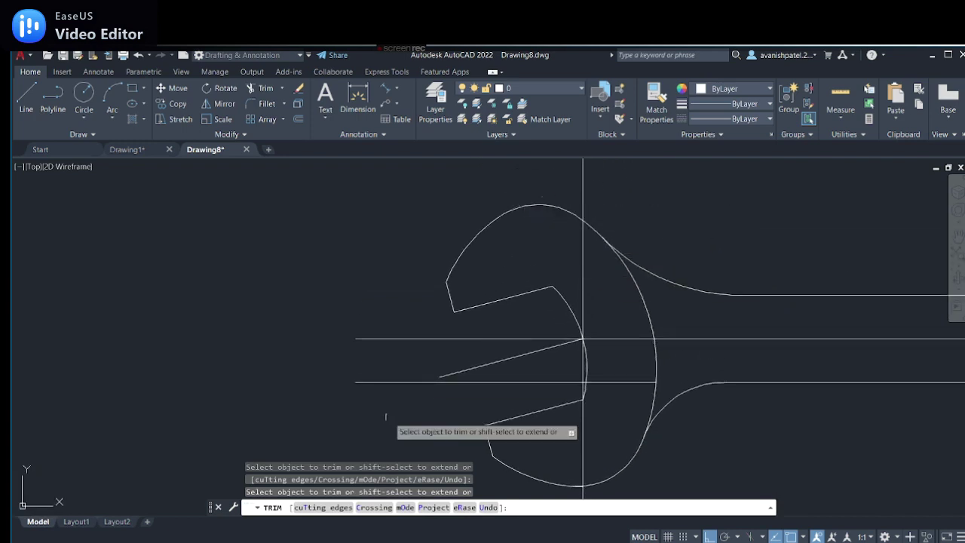
{"action": "left_click", "coordinate": [459, 381]}
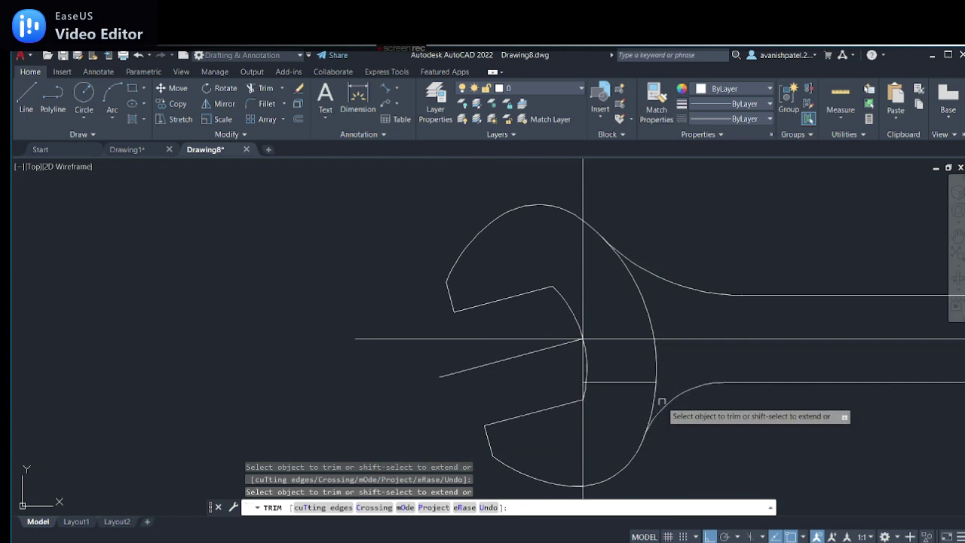
- Trim the short handle line piece inside the right jaw and end the trim
{"action": "scroll", "coordinate": [638, 393], "scroll_direction": "up", "scroll_amount": 3}
{"action": "scroll", "coordinate": [49, 388], "scroll_direction": "up", "scroll_amount": 3}
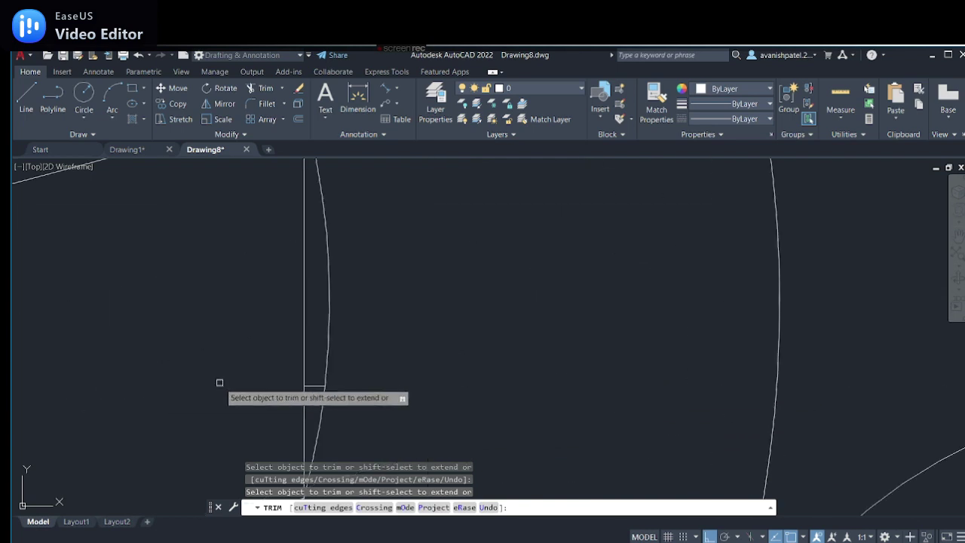
{"action": "scroll", "coordinate": [400, 360], "scroll_direction": "down", "scroll_amount": 2}
{"action": "scroll", "coordinate": [409, 384], "scroll_direction": "down", "scroll_amount": 2}
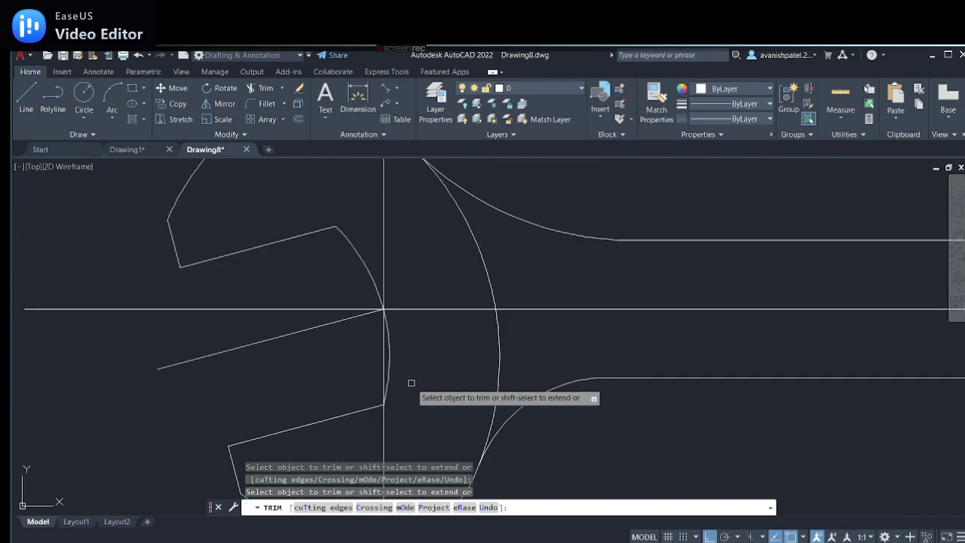
{"action": "scroll", "coordinate": [108, 329], "scroll_direction": "up", "scroll_amount": 2}
{"action": "scroll", "coordinate": [746, 446], "scroll_direction": "down", "scroll_amount": 3}
{"action": "scroll", "coordinate": [420, 317], "scroll_direction": "down", "scroll_amount": 3}
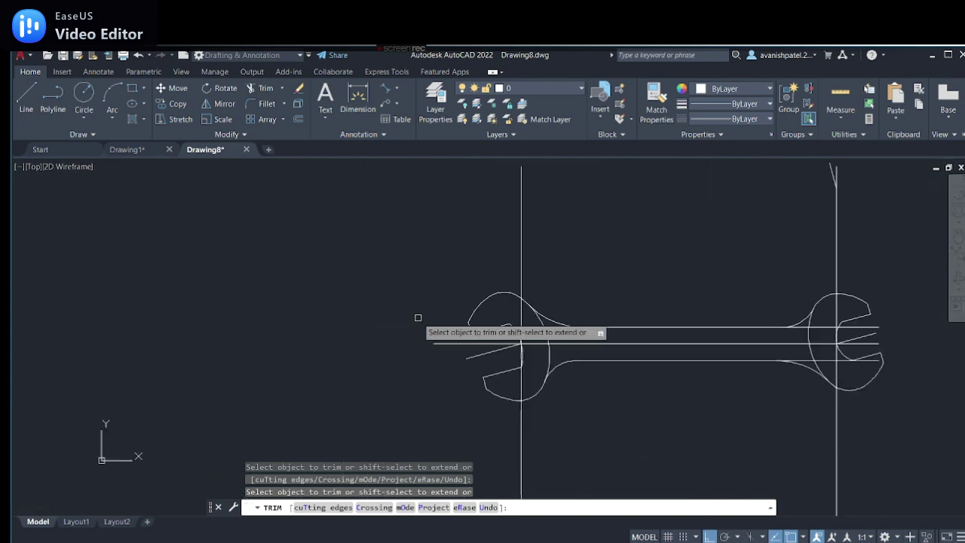
{"action": "middle_click_drag", "start_coordinate": [778, 456], "coordinate": [369, 420]}
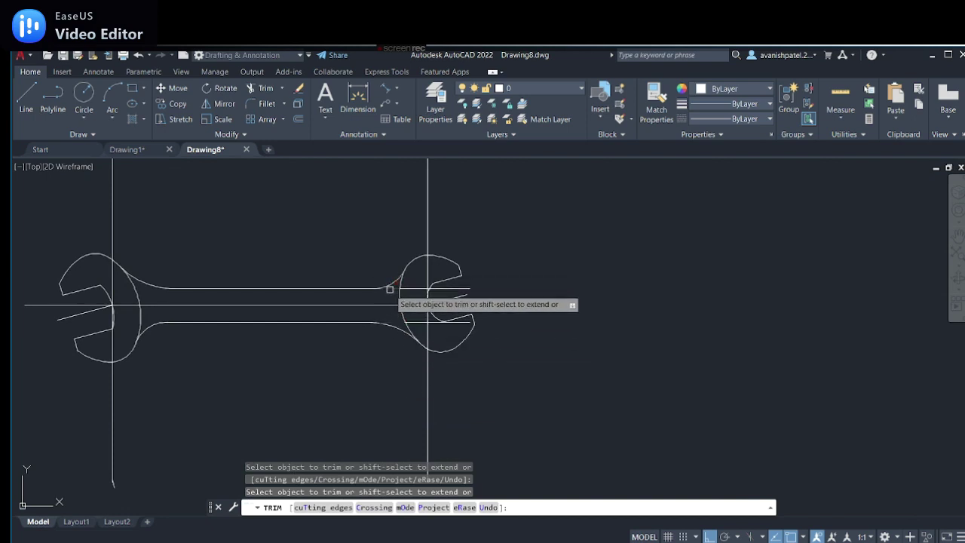
{"action": "left_click", "coordinate": [447, 288]}
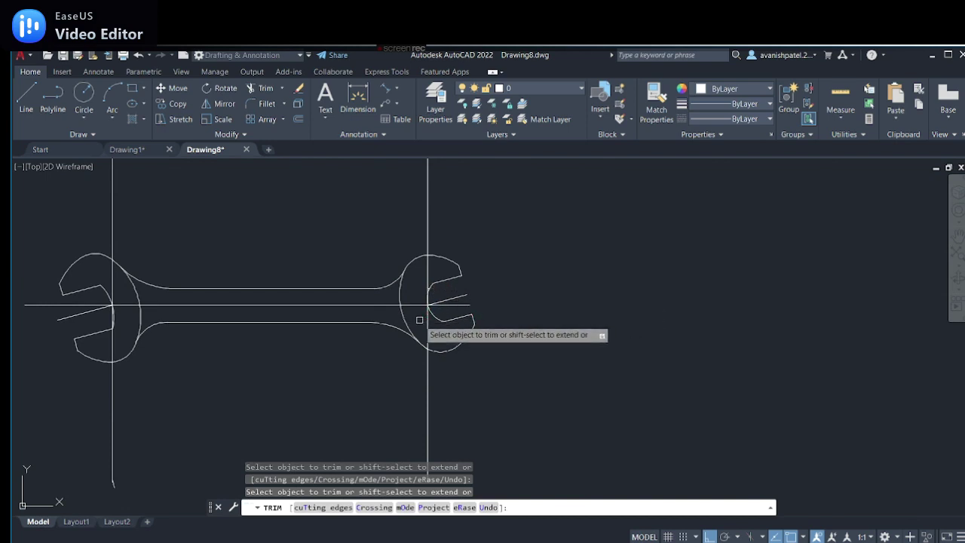
{"action": "scroll", "coordinate": [420, 319], "scroll_direction": "up", "scroll_amount": 5}
{"action": "scroll", "coordinate": [453, 315], "scroll_direction": "up", "scroll_amount": 2}
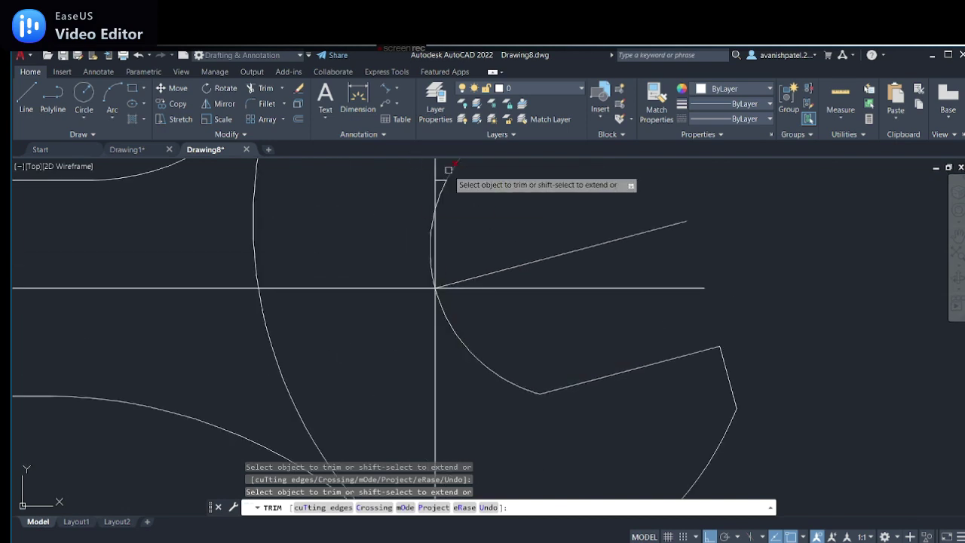
{"action": "right_click", "coordinate": [698, 200]}
{"action": "left_click", "coordinate": [736, 205]}
{"action": "scroll", "coordinate": [735, 202], "scroll_direction": "down", "scroll_amount": 8}
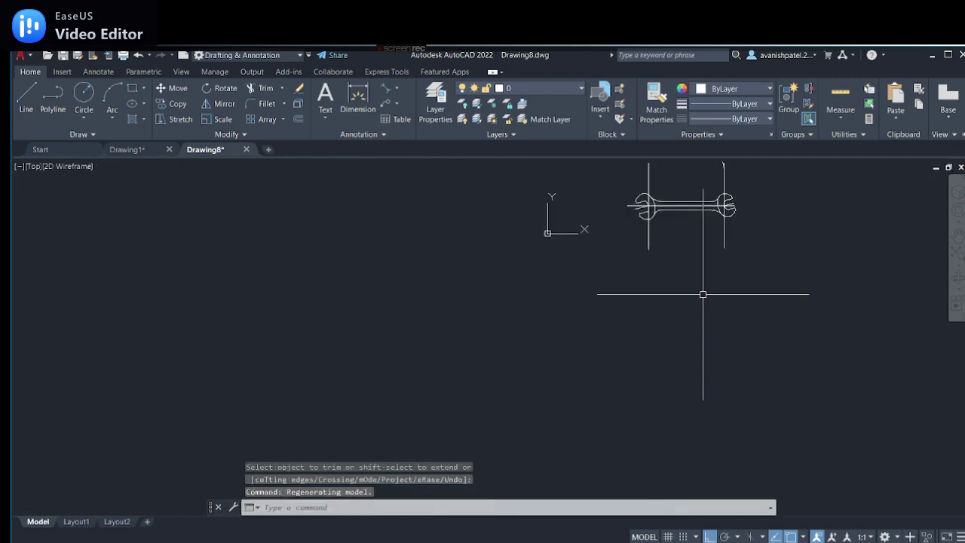
{"action": "scroll", "coordinate": [696, 377], "scroll_direction": "up", "scroll_amount": 2}
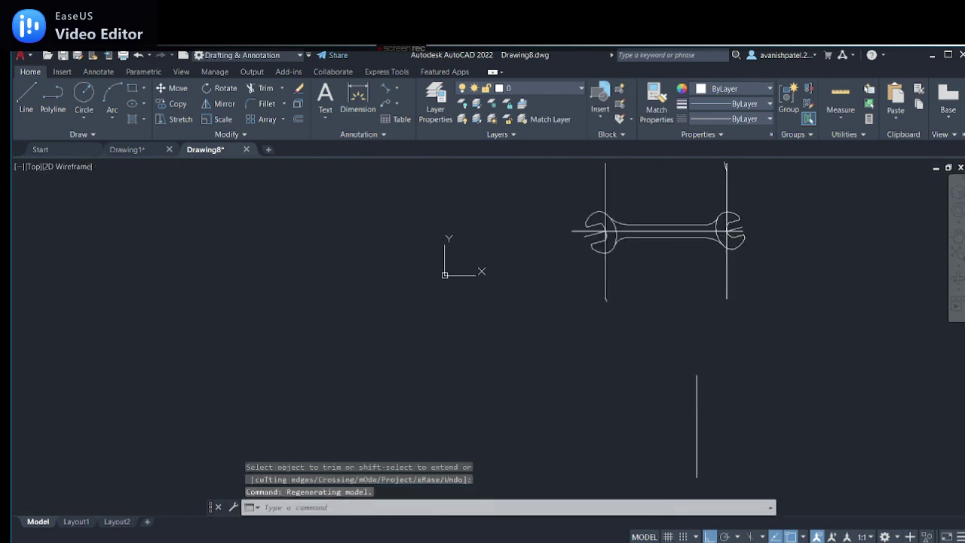
{"action": "left_click", "coordinate": [128, 150]}
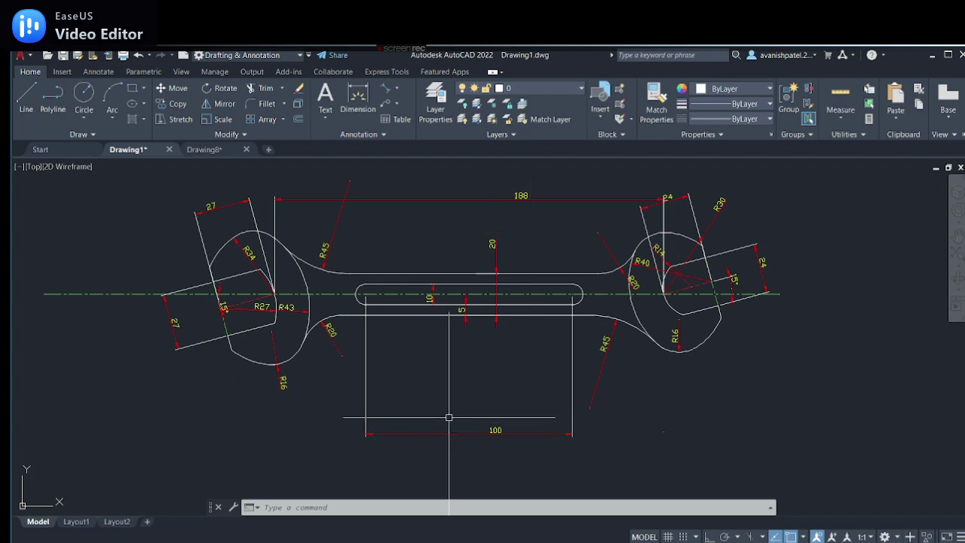
{"action": "left_click", "coordinate": [215, 150]}
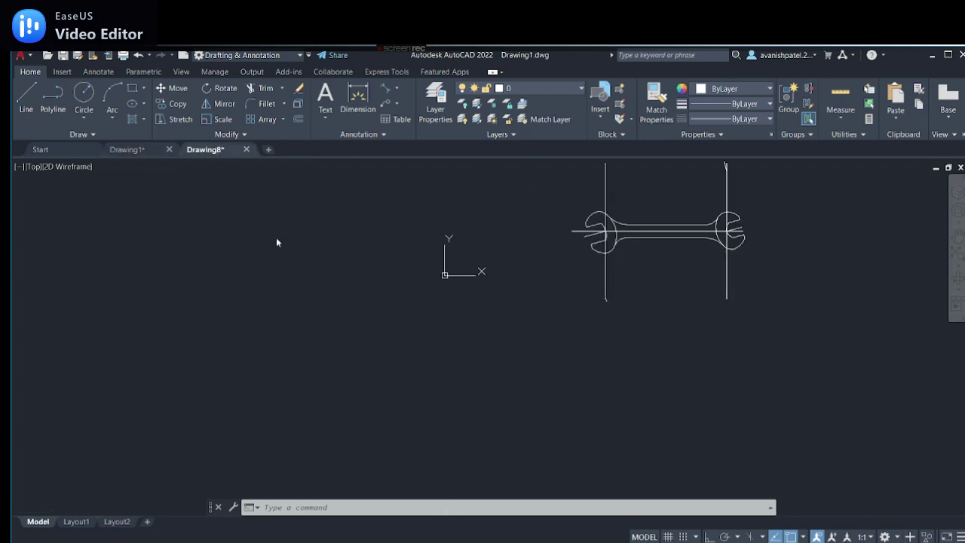
{"action": "middle_click_drag", "start_coordinate": [661, 228], "coordinate": [608, 345]}
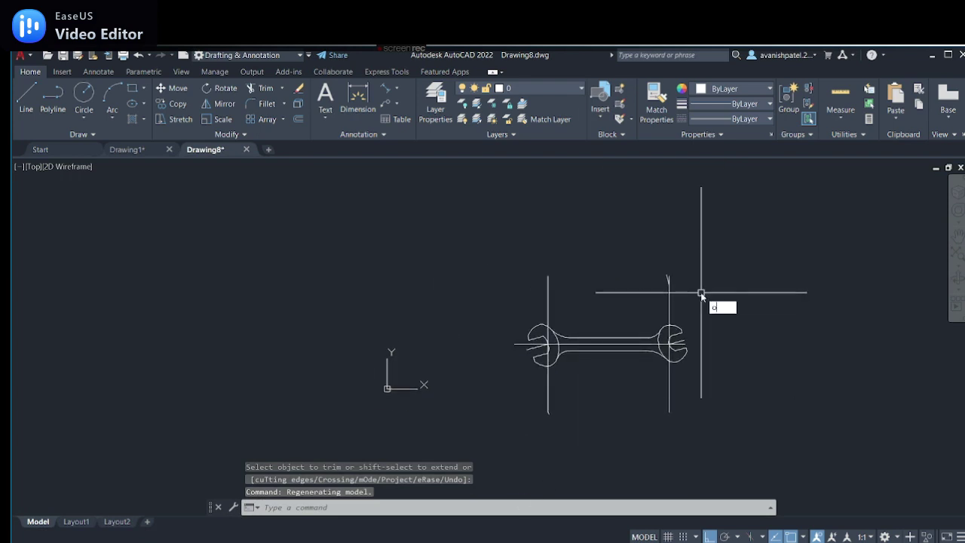
- Offset the left jaw's vertical line 94 units to the right, then switch to Drawing1
{"action": "left_click", "coordinate": [747, 318]}
{"action": "type", "text": "50"}
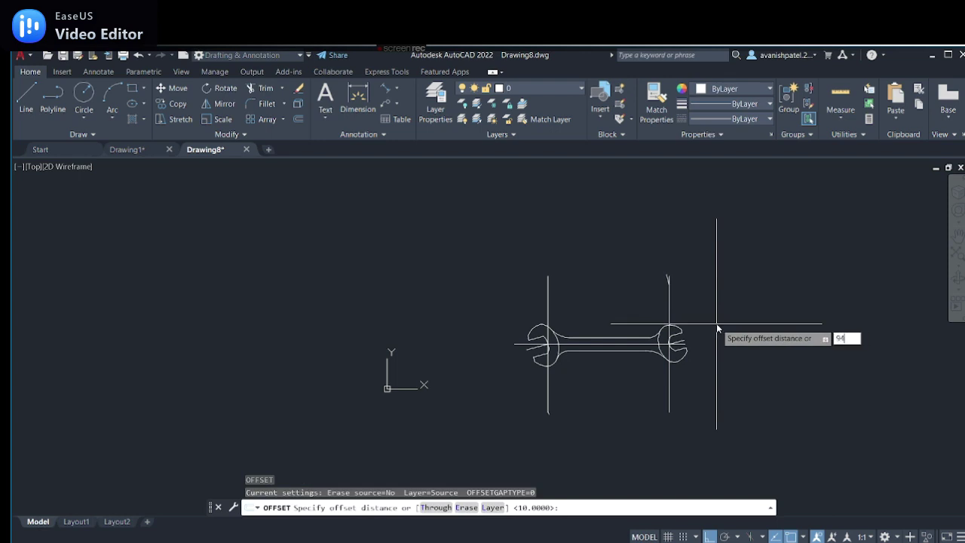
{"action": "type", "text": "94"}
{"action": "key", "text": "Return"}
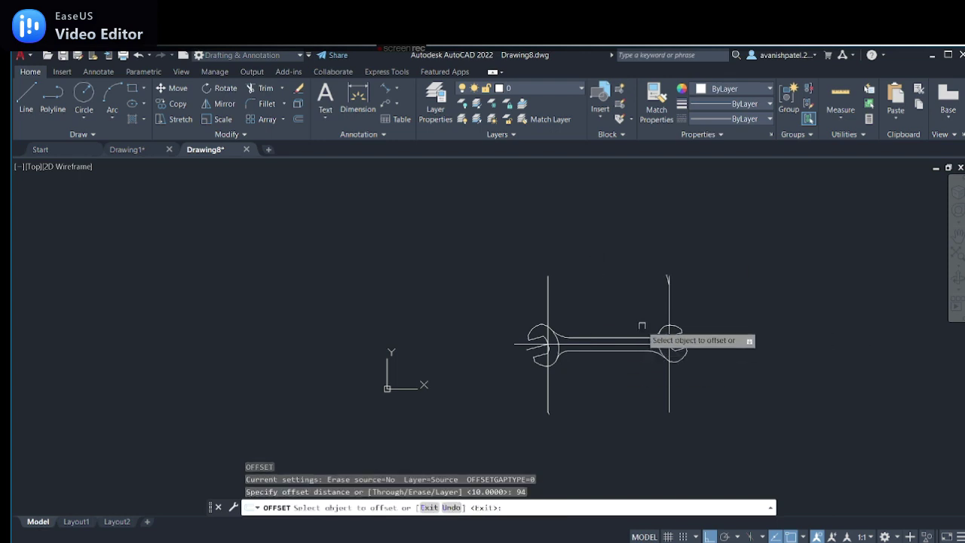
{"action": "left_click", "coordinate": [548, 303]}
{"action": "left_click", "coordinate": [602, 301]}
{"action": "right_click", "coordinate": [604, 306]}
{"action": "left_click", "coordinate": [617, 312]}
{"action": "left_click", "coordinate": [132, 150]}
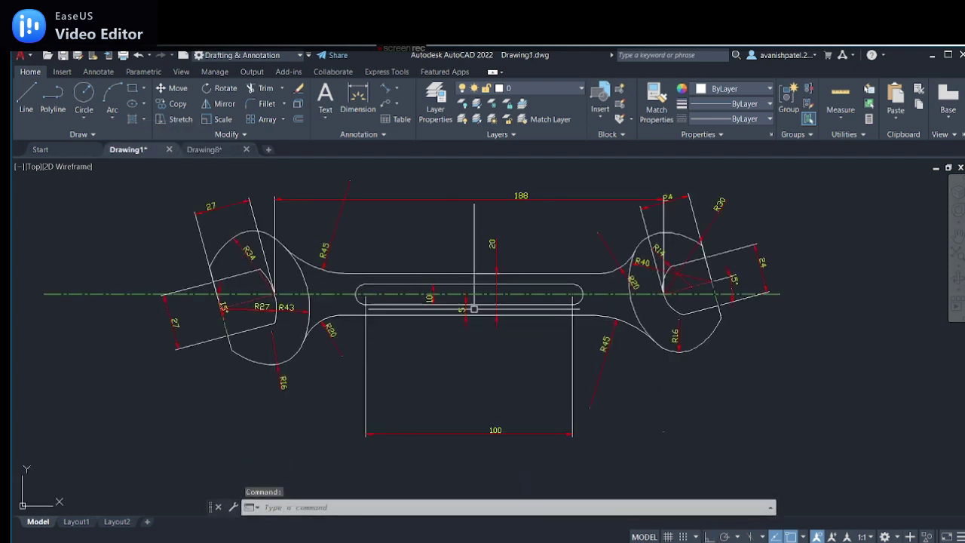
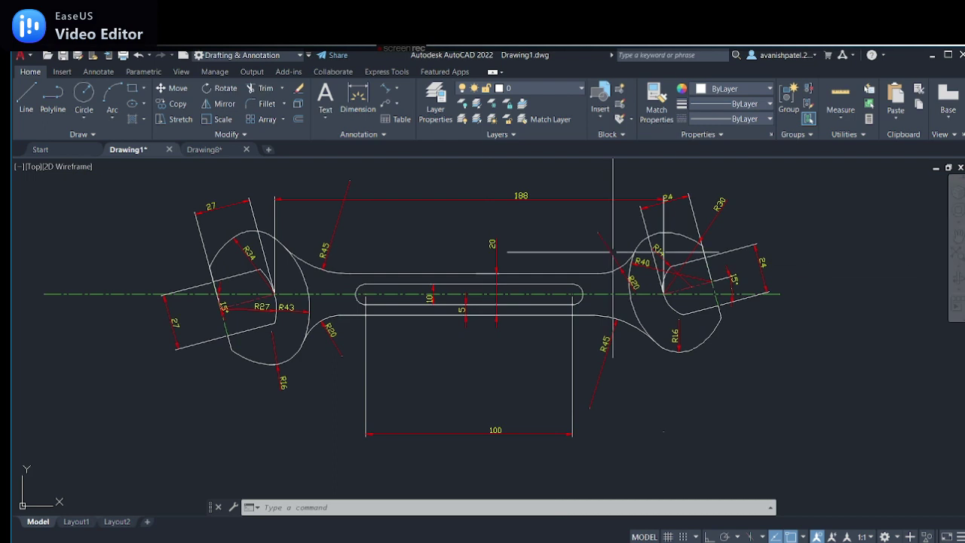
- In Drawing8, offset the wrench's vertical lines 50 apart, then glance at Drawing1's reference wrench
{"action": "left_click", "coordinate": [203, 150]}
{"action": "type", "text": "O"}
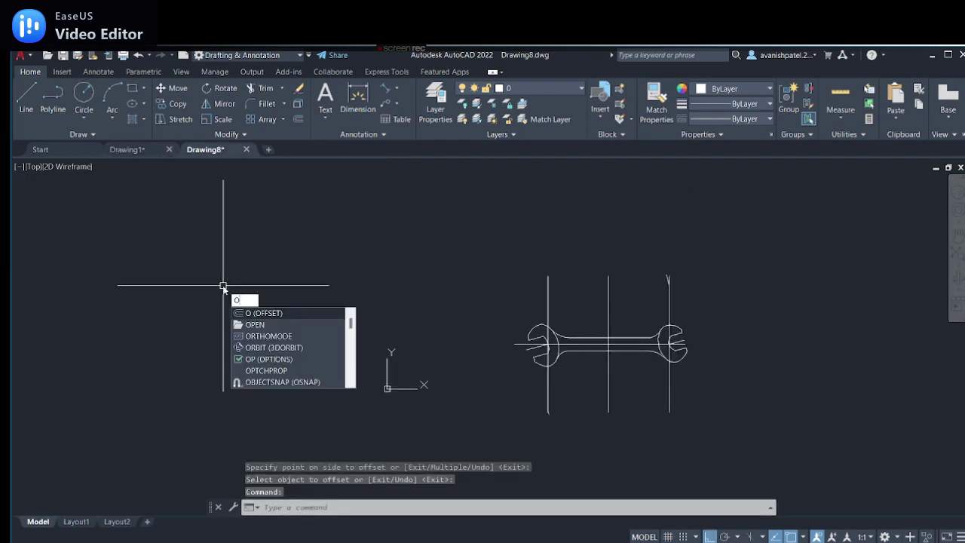
{"action": "left_click", "coordinate": [250, 314]}
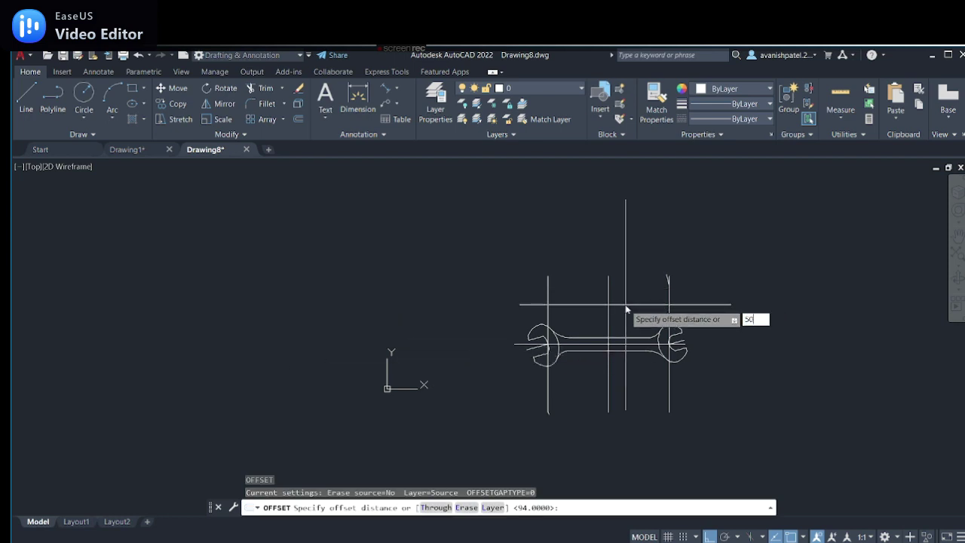
{"action": "key", "text": "Return"}
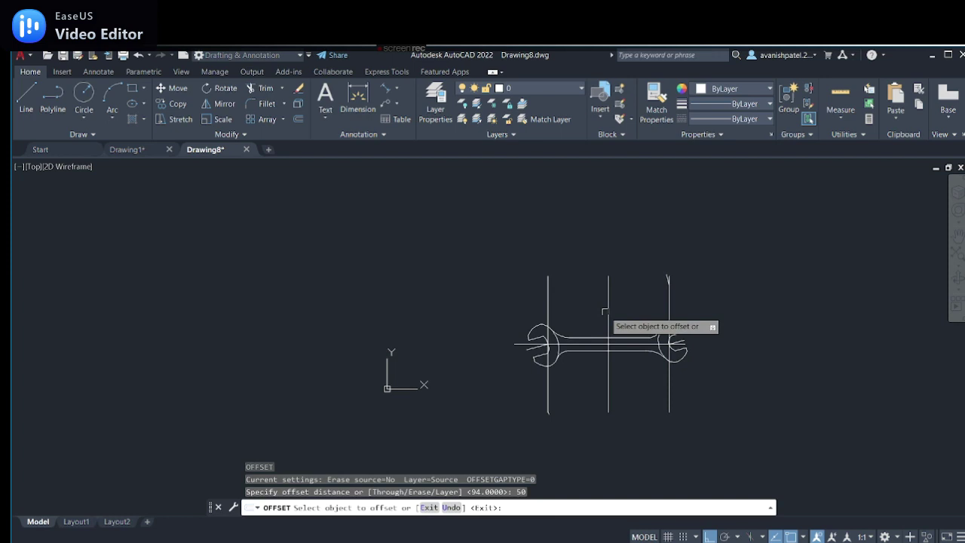
{"action": "left_click", "coordinate": [608, 310]}
{"action": "left_click", "coordinate": [596, 315]}
{"action": "left_click", "coordinate": [609, 325]}
{"action": "left_click", "coordinate": [609, 344]}
{"action": "scroll", "coordinate": [590, 390], "scroll_direction": "up", "scroll_amount": 2}
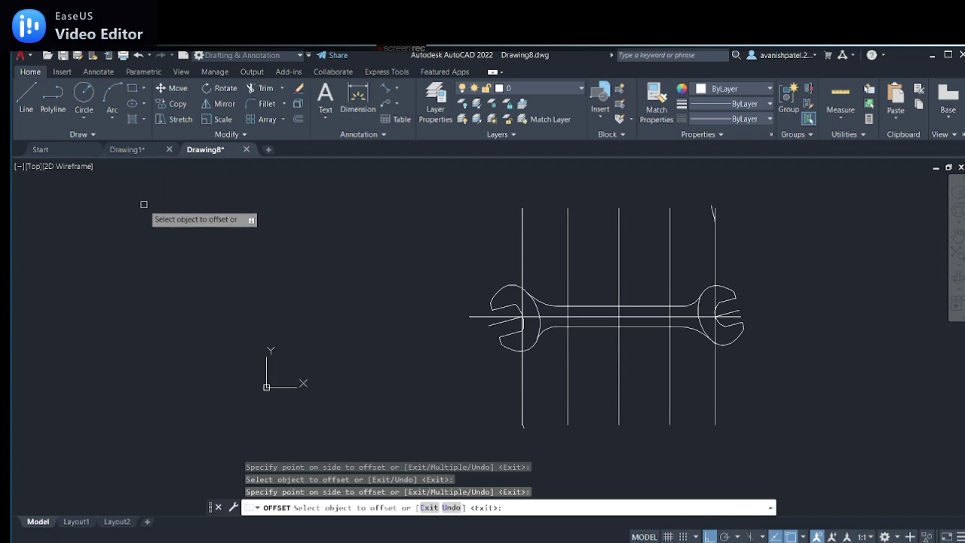
{"action": "left_click", "coordinate": [126, 149]}
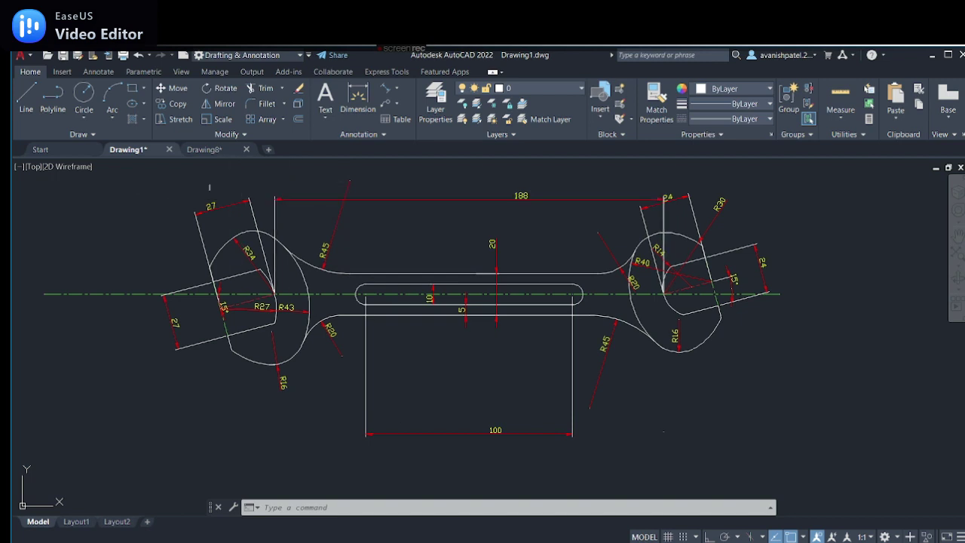
- Back in Drawing8, offset the handle lines 5 apart on both sides of the centerline
{"action": "left_click", "coordinate": [203, 150]}
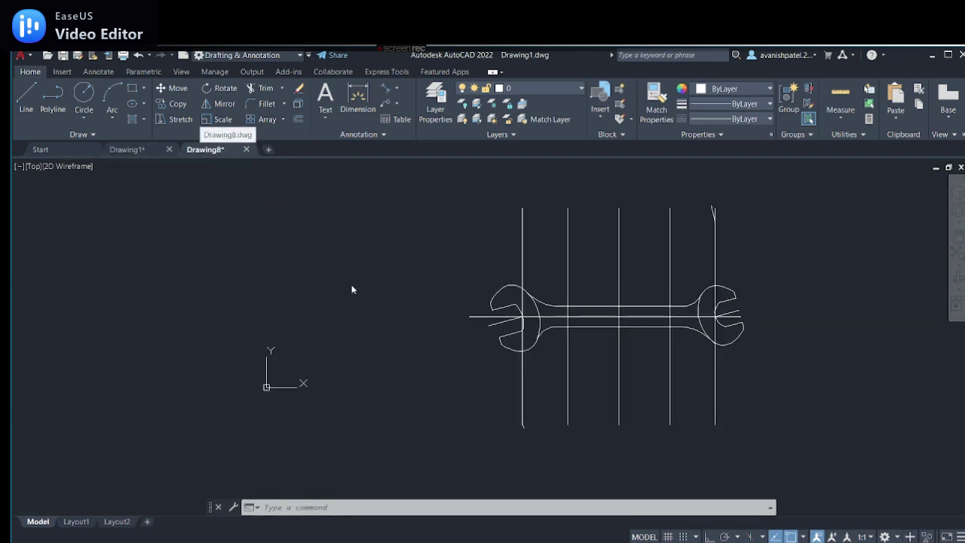
{"action": "type", "text": "o"}
{"action": "key", "text": "Return"}
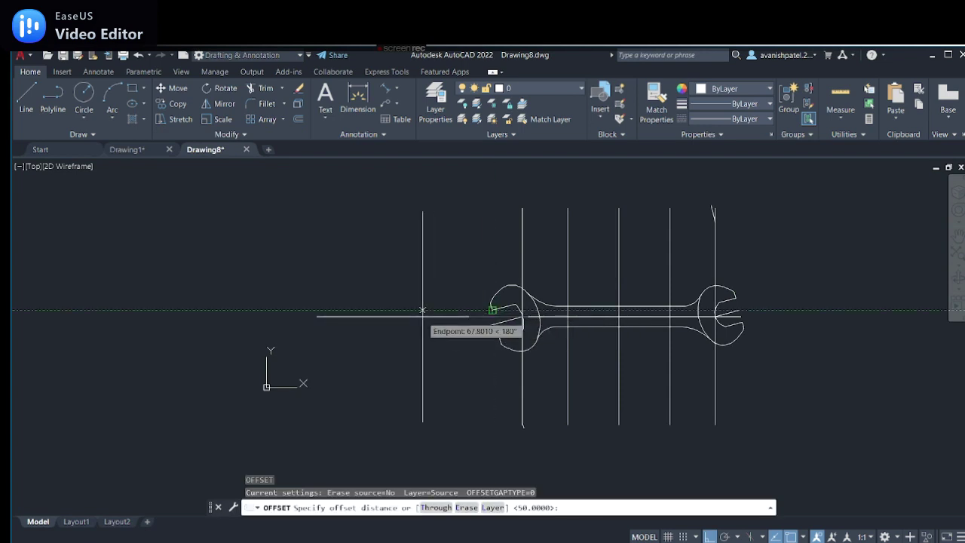
{"action": "type", "text": "5"}
{"action": "key", "text": "Return"}
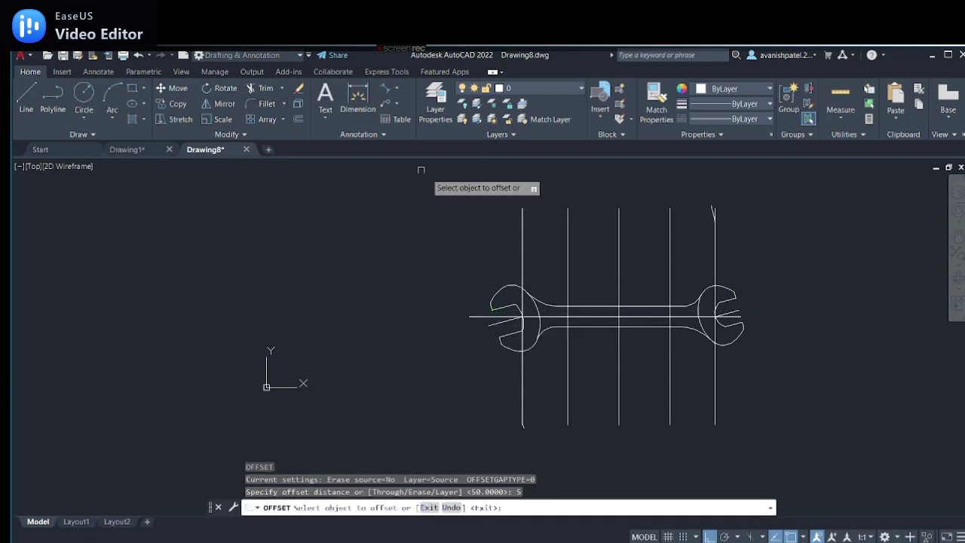
{"action": "left_click", "coordinate": [633, 304]}
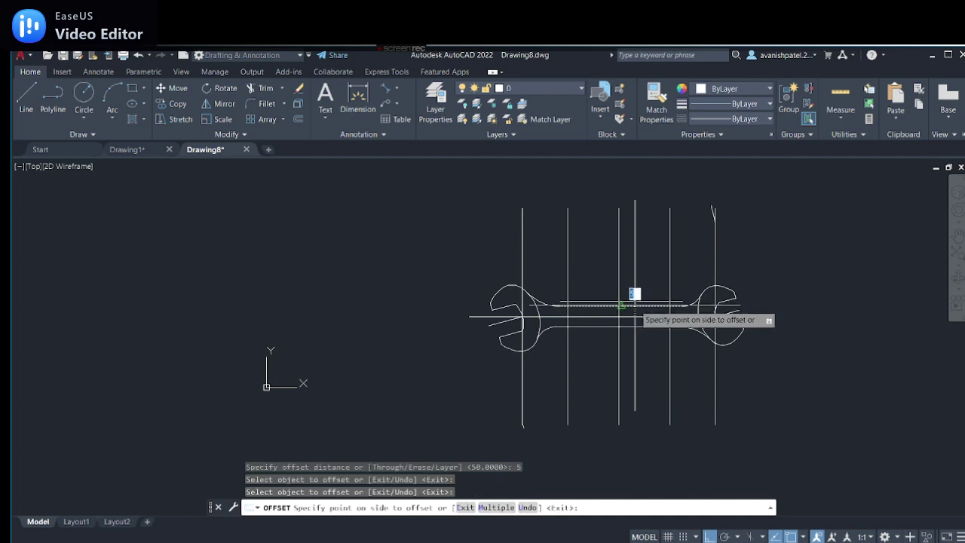
{"action": "left_click", "coordinate": [635, 310]}
{"action": "left_click", "coordinate": [639, 325]}
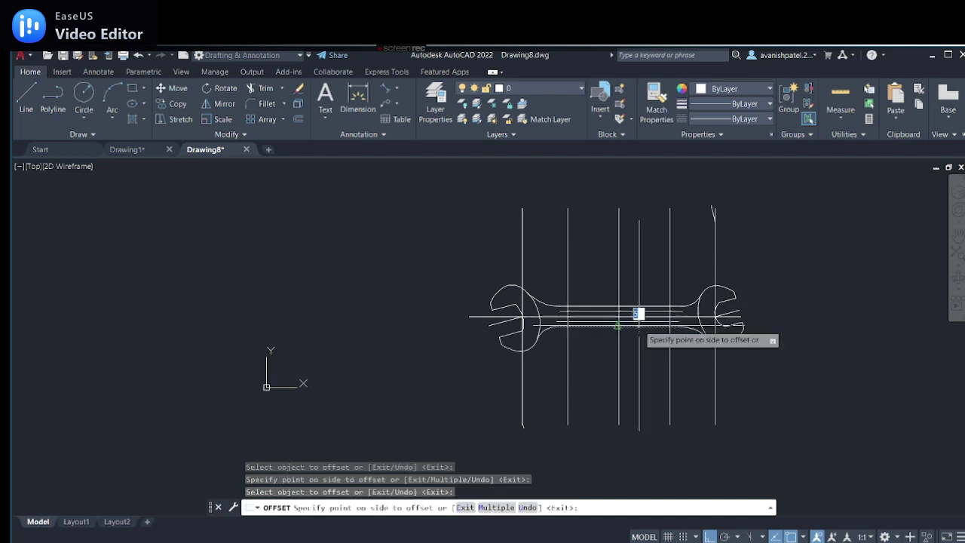
{"action": "left_click", "coordinate": [639, 332]}
{"action": "left_click", "coordinate": [590, 325]}
{"action": "left_click", "coordinate": [589, 319]}
{"action": "right_click", "coordinate": [596, 230]}
{"action": "left_click", "coordinate": [615, 236]}
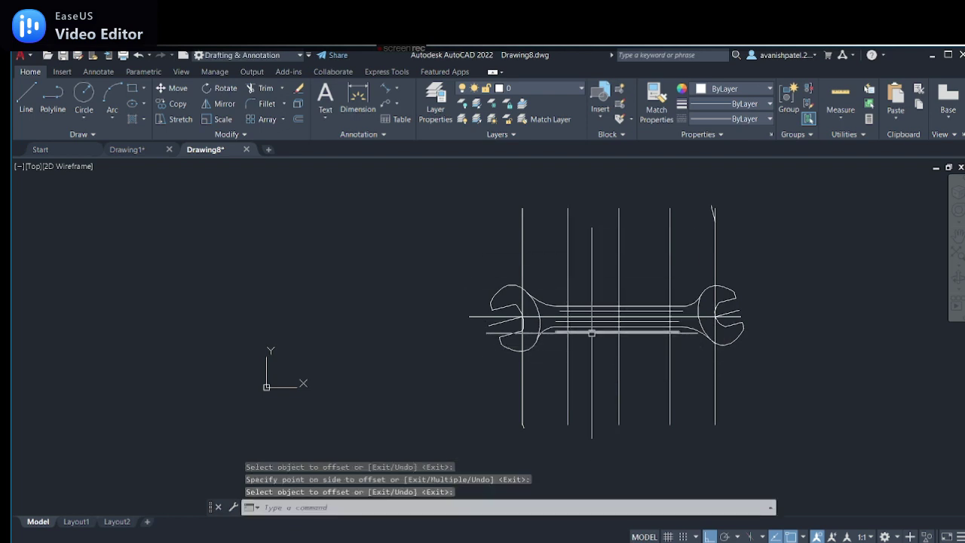
- Erase the surplus horizontal line in the handle
{"action": "key", "text": "Escape"}
{"action": "left_click", "coordinate": [592, 332]}
{"action": "right_click", "coordinate": [592, 332]}
{"action": "left_click", "coordinate": [614, 308]}
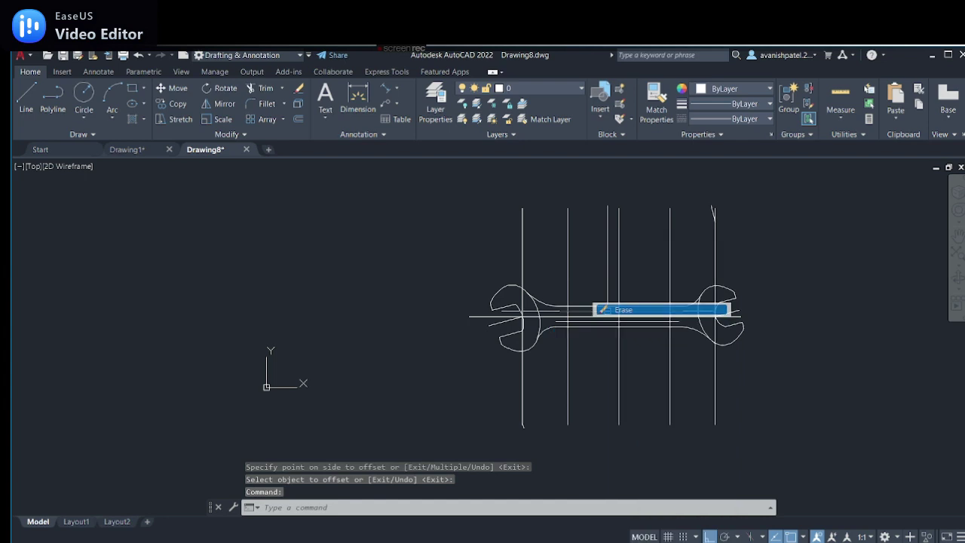
{"action": "scroll", "coordinate": [600, 316], "scroll_direction": "up", "scroll_amount": 2}
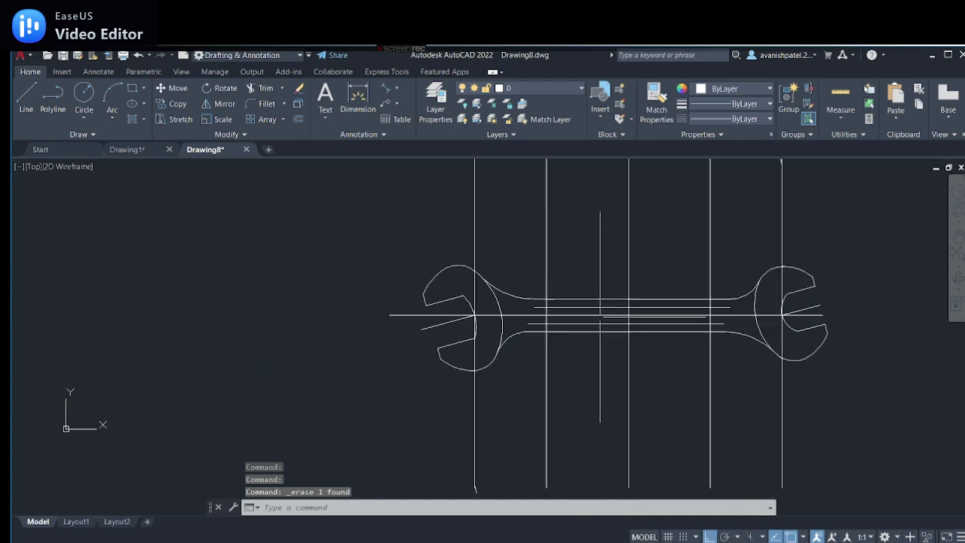
- Trim away the excess short piece of the handle lines
{"action": "left_click", "coordinate": [260, 88]}
{"action": "left_click", "coordinate": [539, 322]}
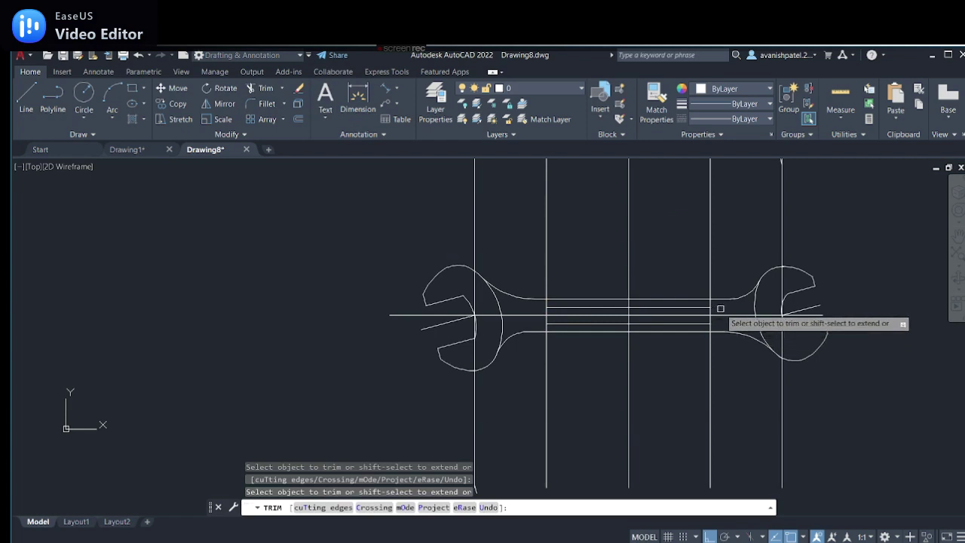
{"action": "right_click", "coordinate": [729, 252]}
{"action": "left_click", "coordinate": [760, 258]}
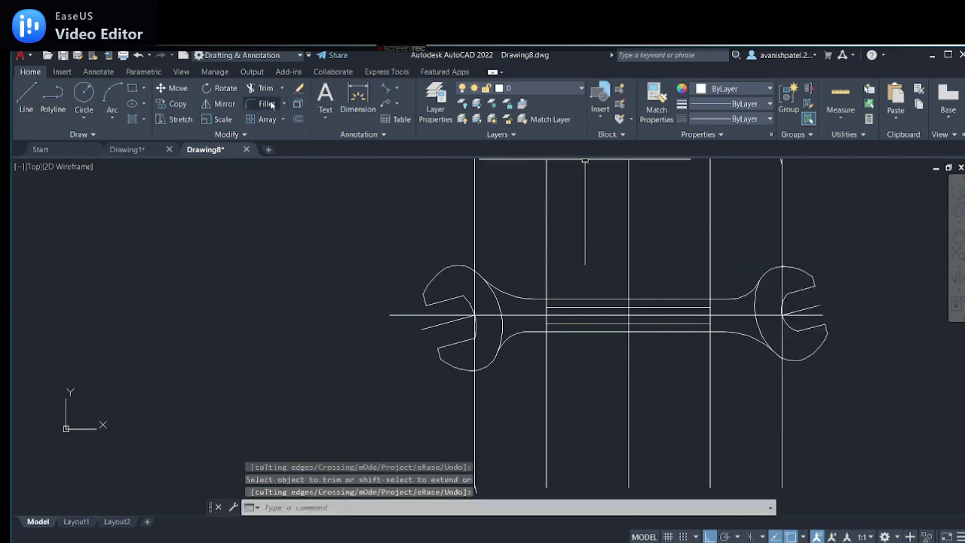
- Fillet the slot's left and right ends so both are rounded
{"action": "left_click", "coordinate": [271, 105]}
{"action": "left_click", "coordinate": [561, 308]}
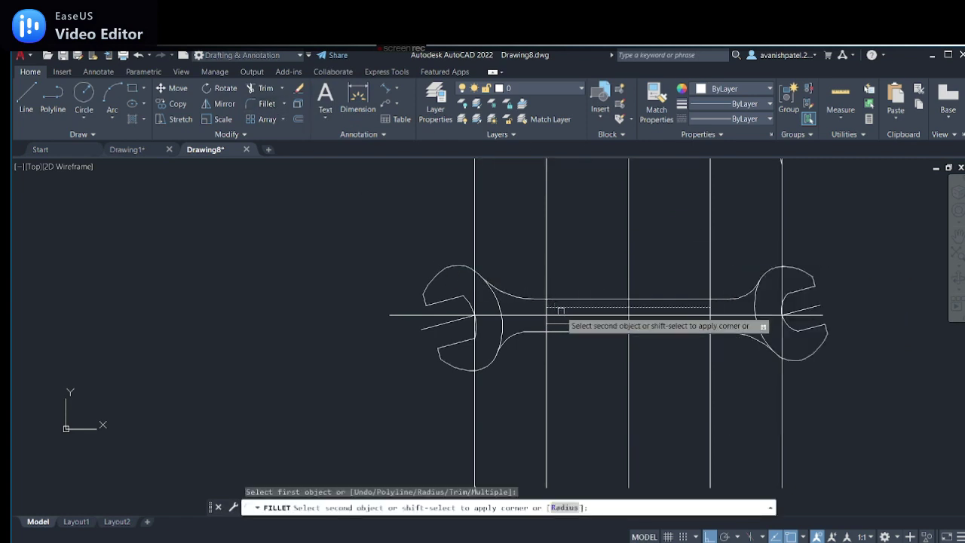
{"action": "left_click", "coordinate": [562, 324]}
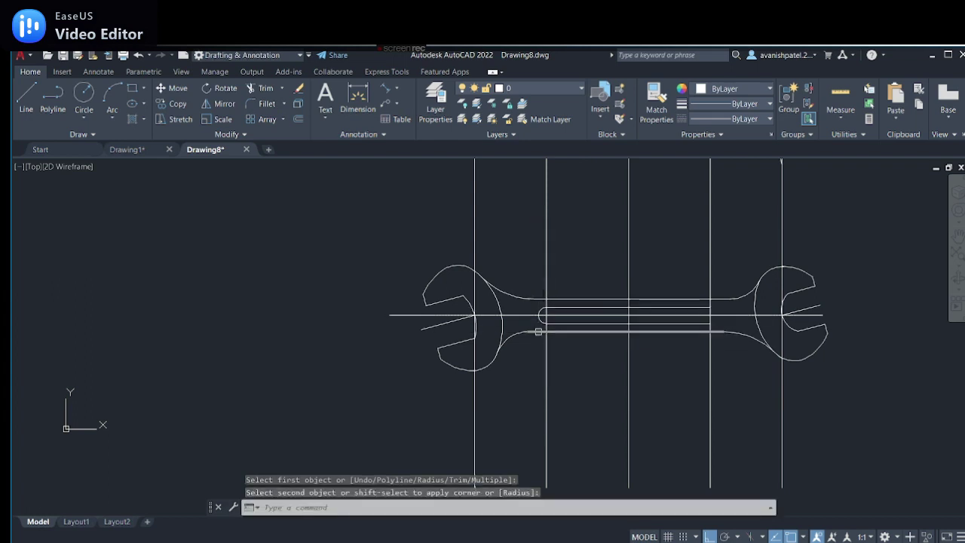
{"action": "key", "text": "Return"}
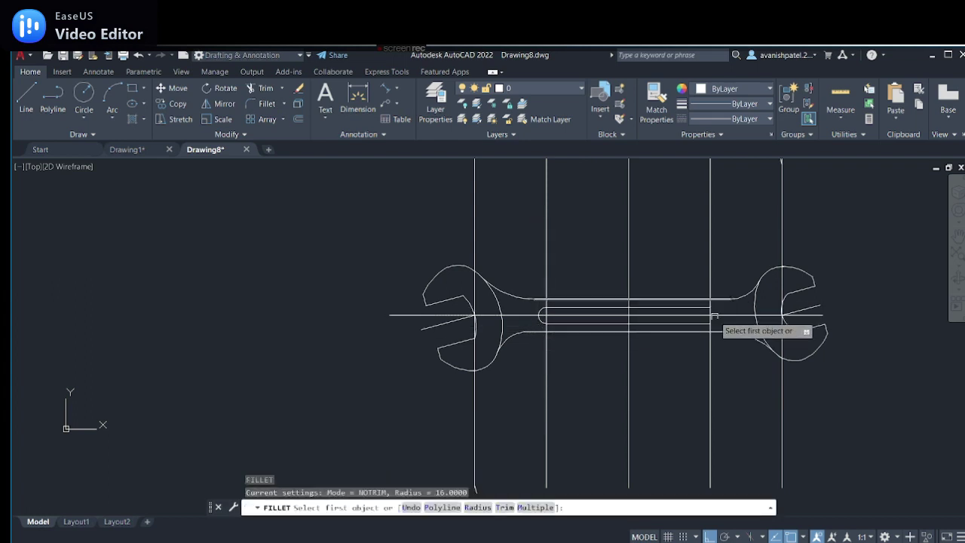
{"action": "left_click", "coordinate": [696, 308]}
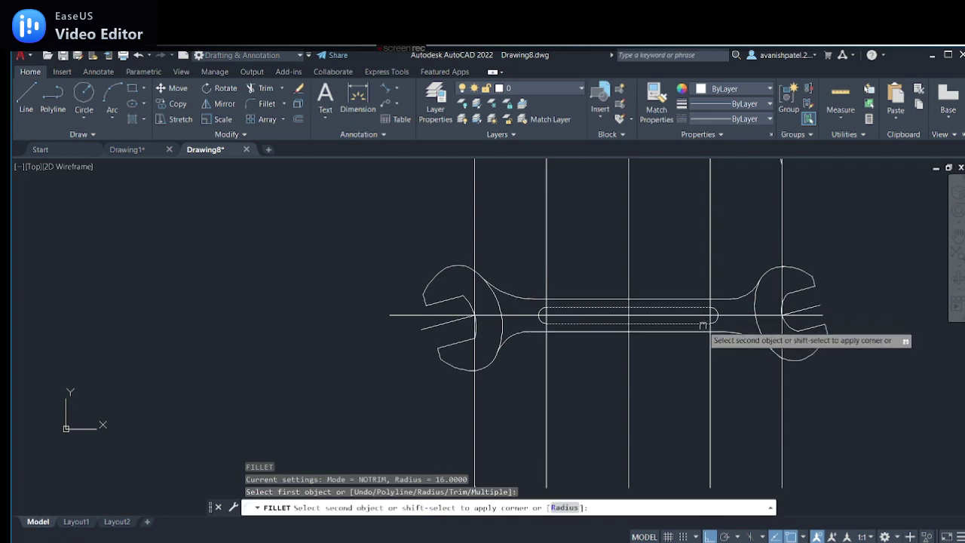
{"action": "left_click", "coordinate": [703, 324]}
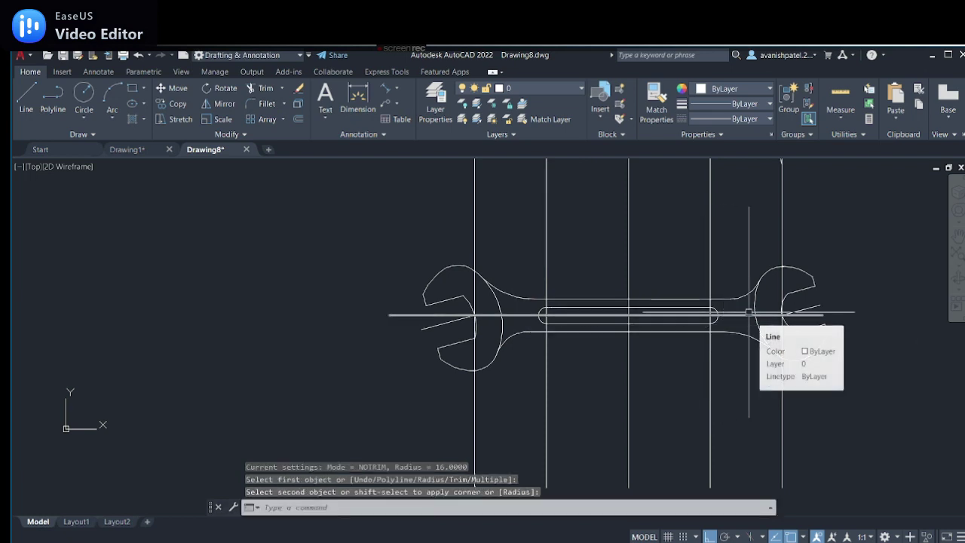
- Erase the five vertical construction lines
{"action": "left_click", "coordinate": [544, 224]}
{"action": "left_click", "coordinate": [629, 237]}
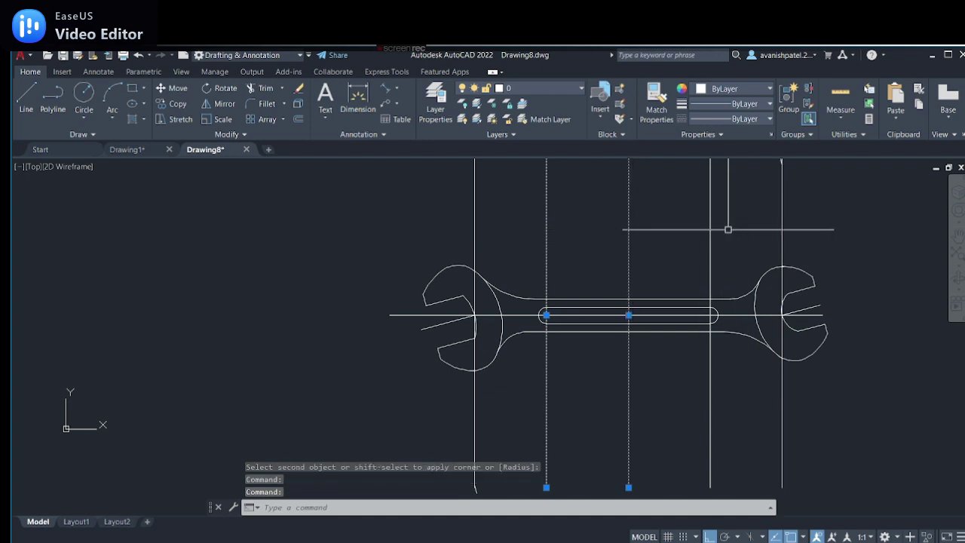
{"action": "left_click", "coordinate": [711, 234]}
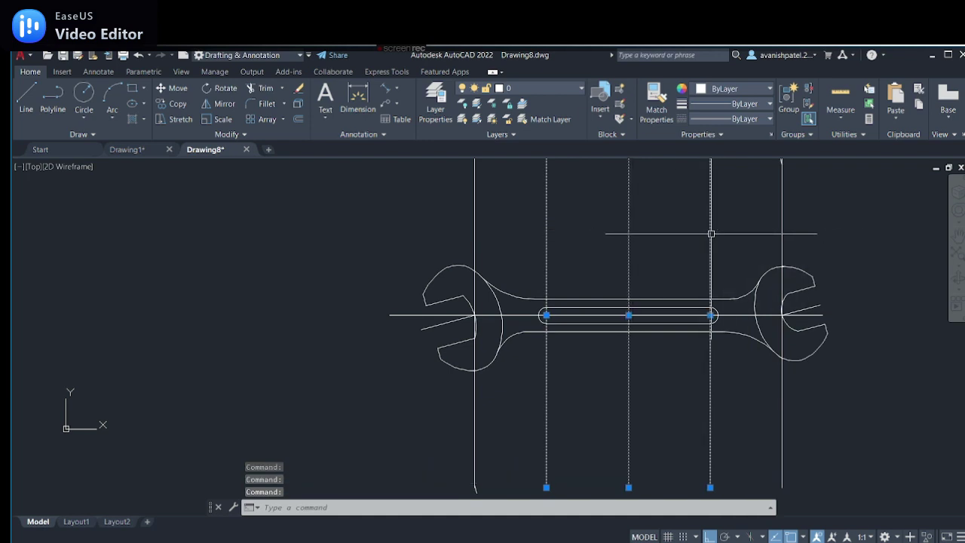
{"action": "left_click", "coordinate": [782, 223]}
{"action": "left_click", "coordinate": [474, 248]}
{"action": "right_click", "coordinate": [474, 248]}
{"action": "left_click", "coordinate": [520, 325]}
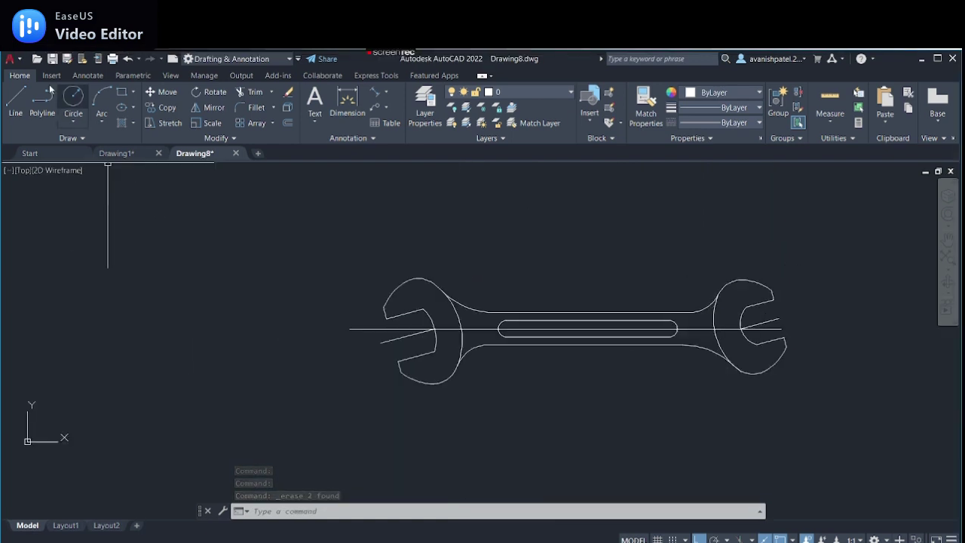
- Draw an angled line across the left jaw with ortho turned off
{"action": "left_click", "coordinate": [16, 98]}
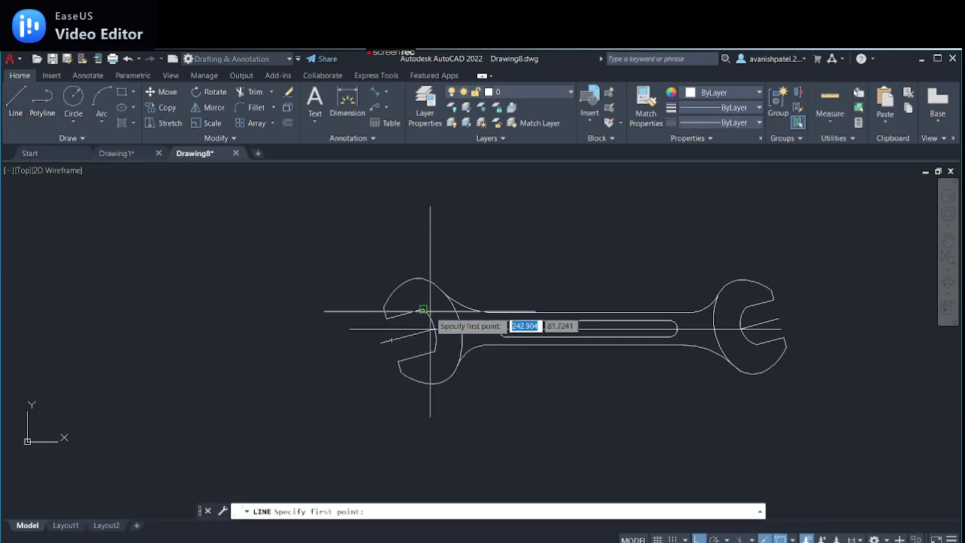
{"action": "left_click", "coordinate": [392, 320]}
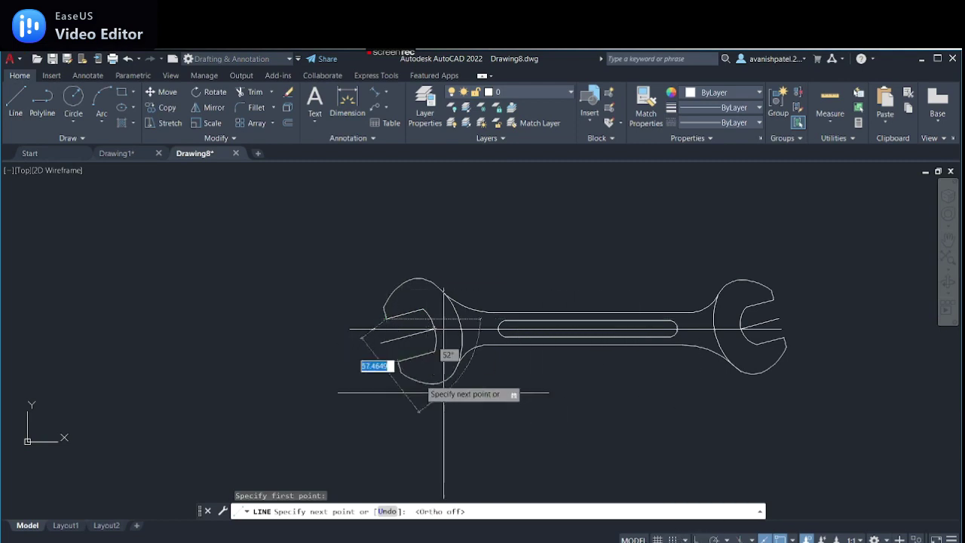
{"action": "key", "text": "F8"}
{"action": "left_click", "coordinate": [399, 362]}
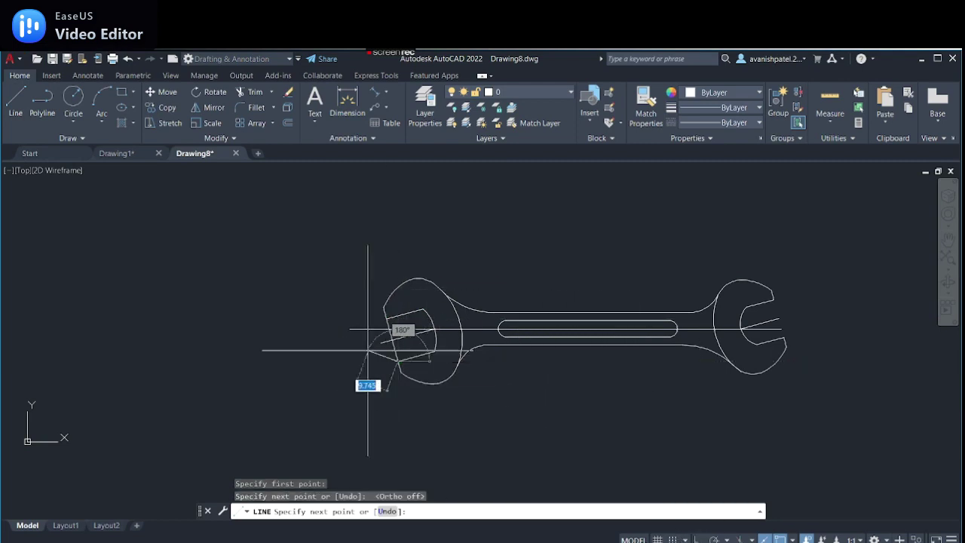
- Draw a short slanted line from the jaw point into the right jaw
{"action": "left_click", "coordinate": [17, 100]}
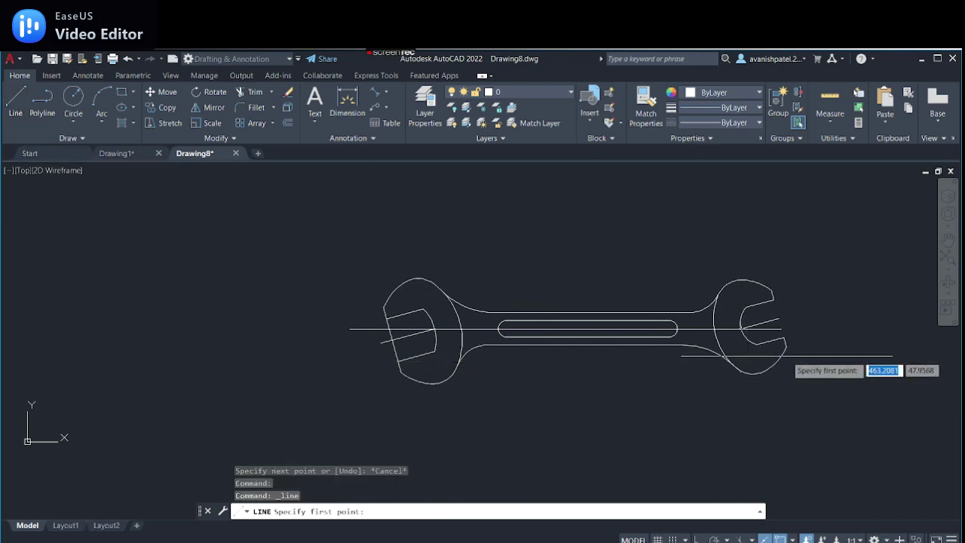
{"action": "left_click", "coordinate": [774, 300]}
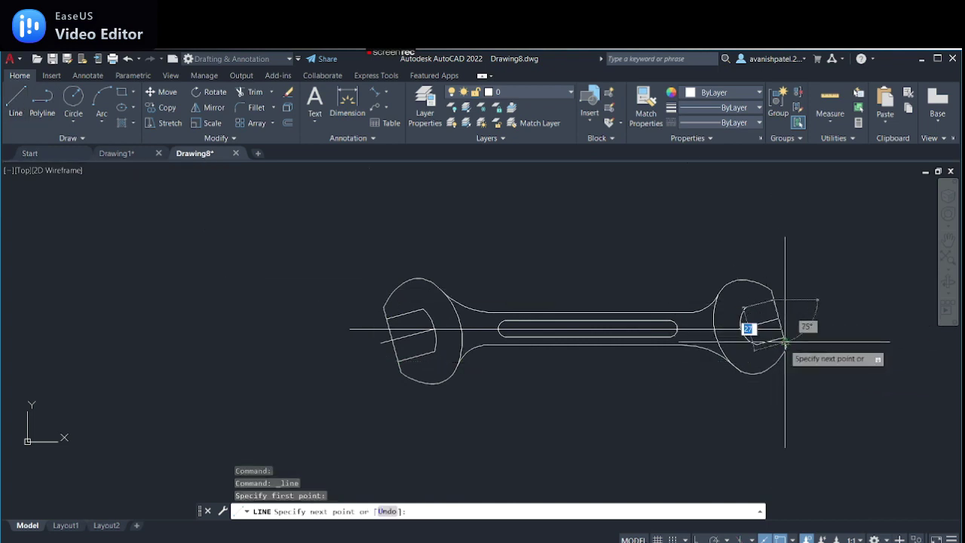
{"action": "left_click", "coordinate": [782, 335]}
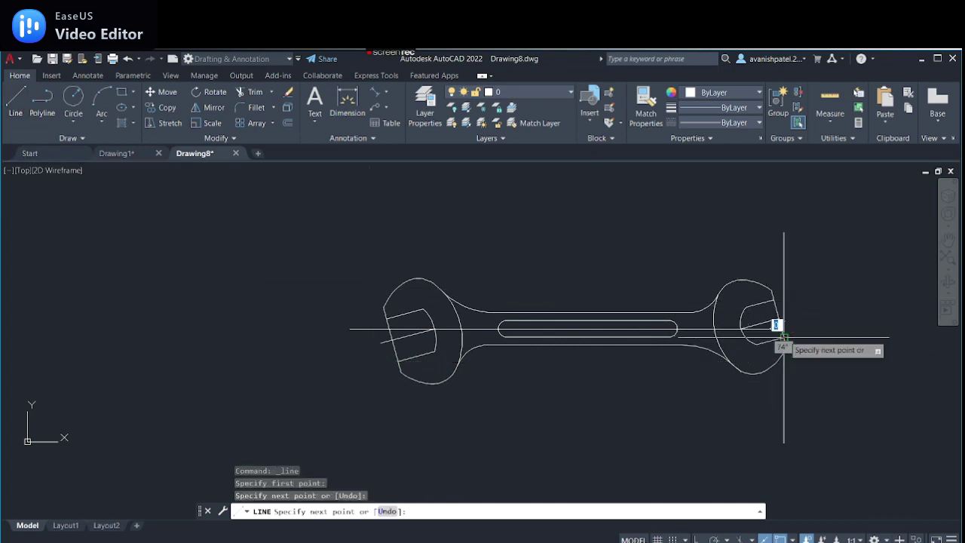
{"action": "right_click", "coordinate": [817, 291]}
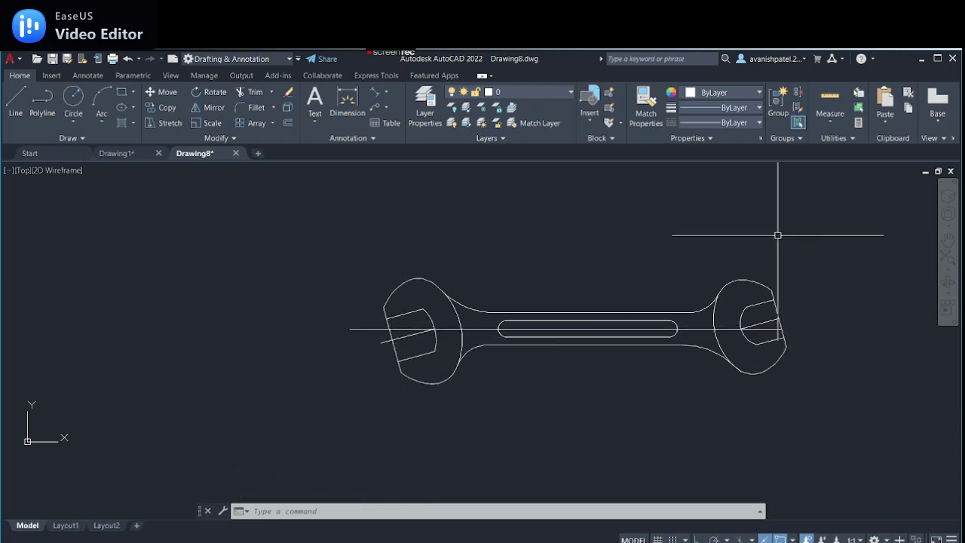
- In Linetype Manager, set the global scale factor to 2 and load the CENTER linetype
{"action": "left_click", "coordinate": [757, 122]}
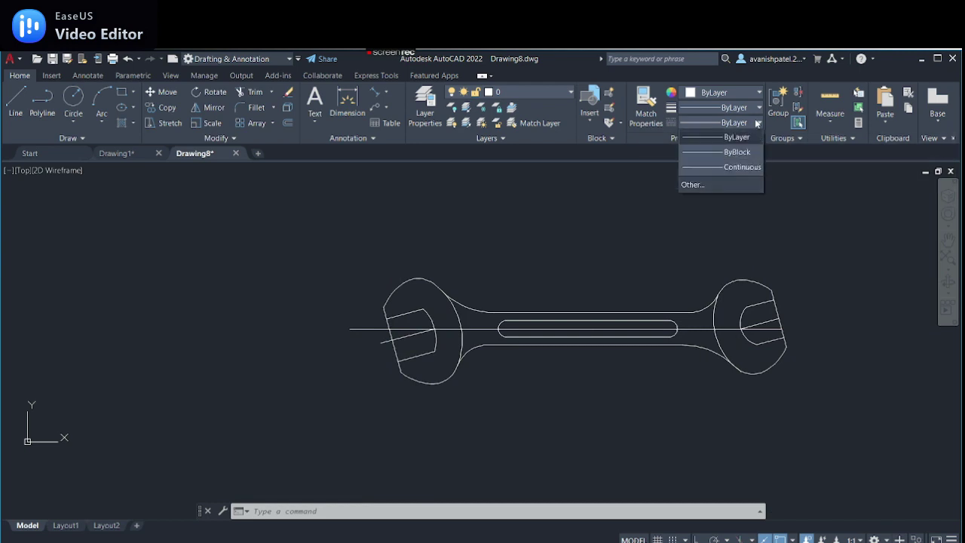
{"action": "left_click", "coordinate": [708, 184]}
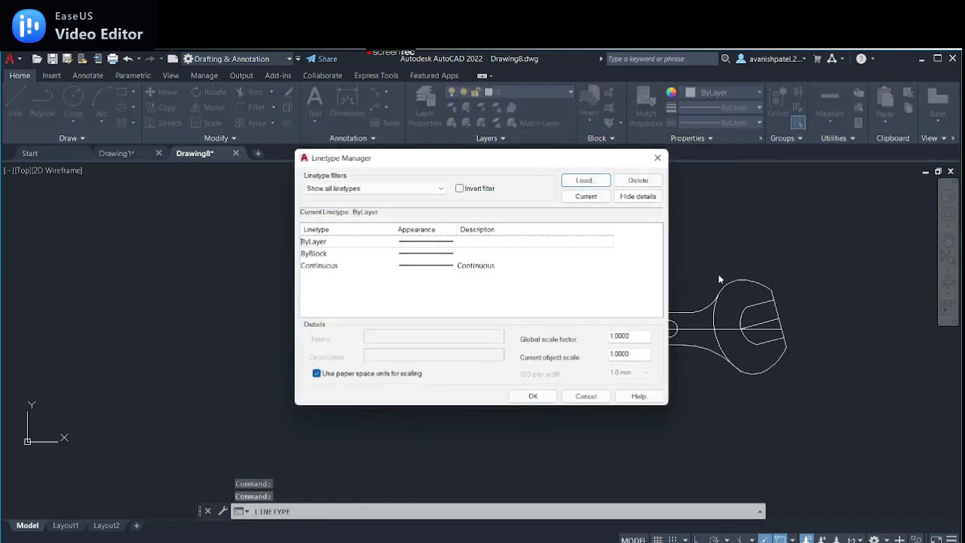
{"action": "mouse_move", "coordinate": [629, 337]}
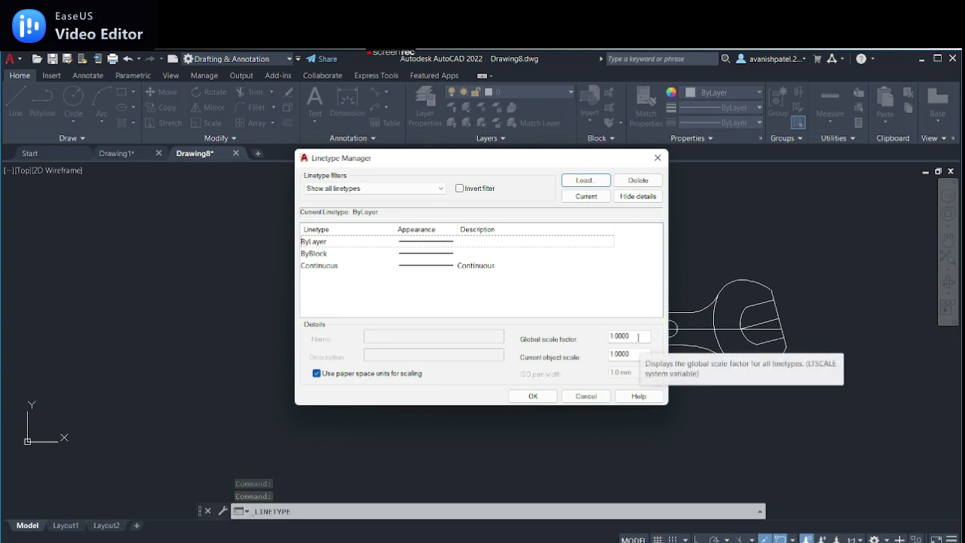
{"action": "left_click", "coordinate": [638, 337]}
{"action": "key", "text": "BackSpace"}
{"action": "type", "text": "2"}
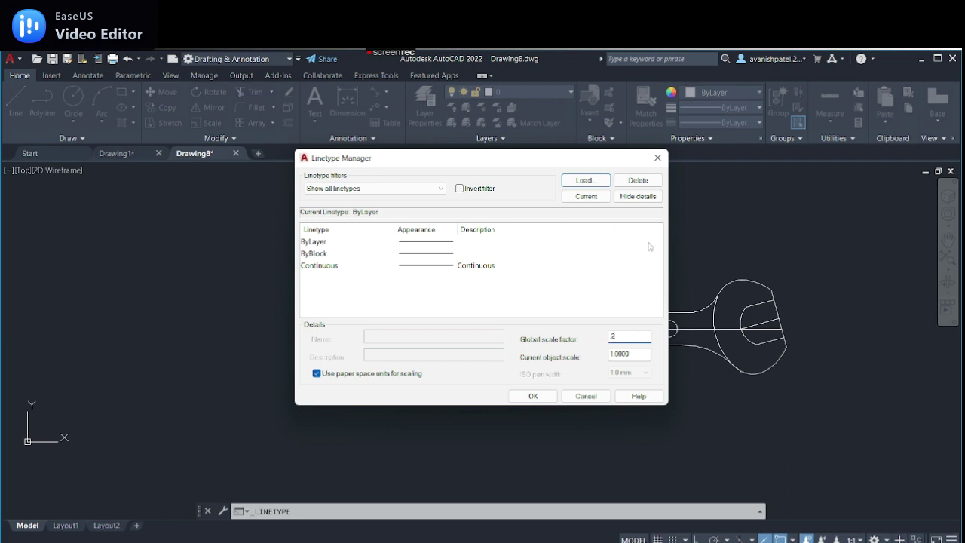
{"action": "left_click", "coordinate": [586, 180]}
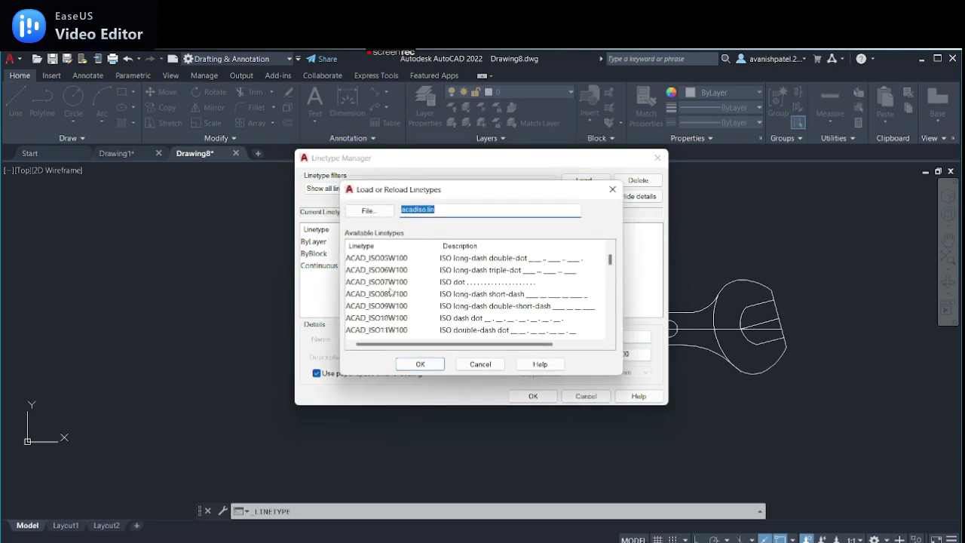
{"action": "scroll", "coordinate": [390, 292], "scroll_direction": "down", "scroll_amount": 4}
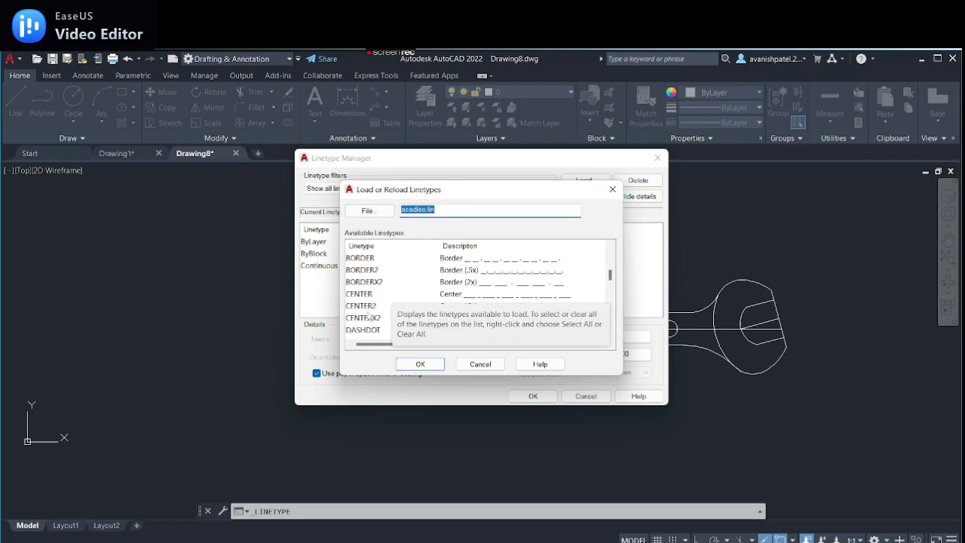
{"action": "left_click", "coordinate": [359, 294]}
{"action": "left_click", "coordinate": [420, 364]}
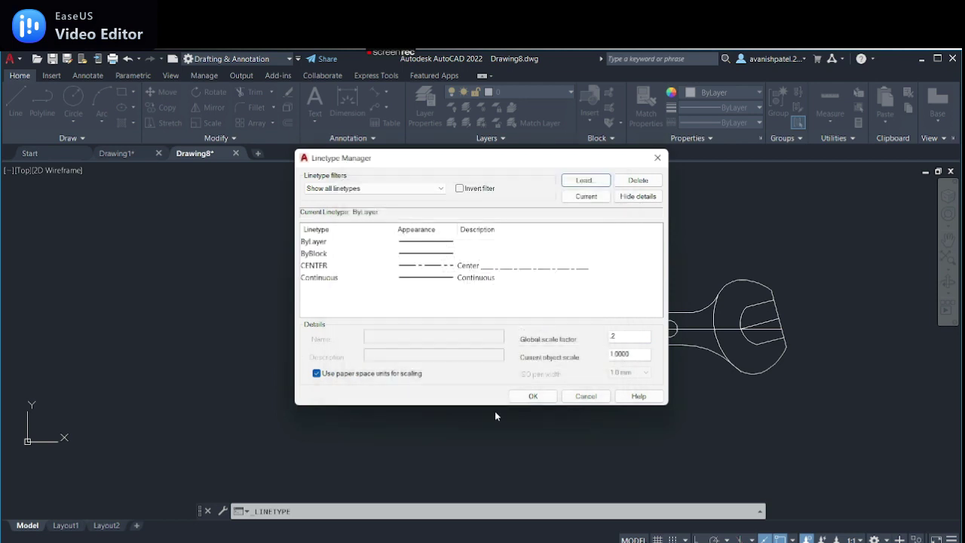
{"action": "left_click", "coordinate": [534, 396]}
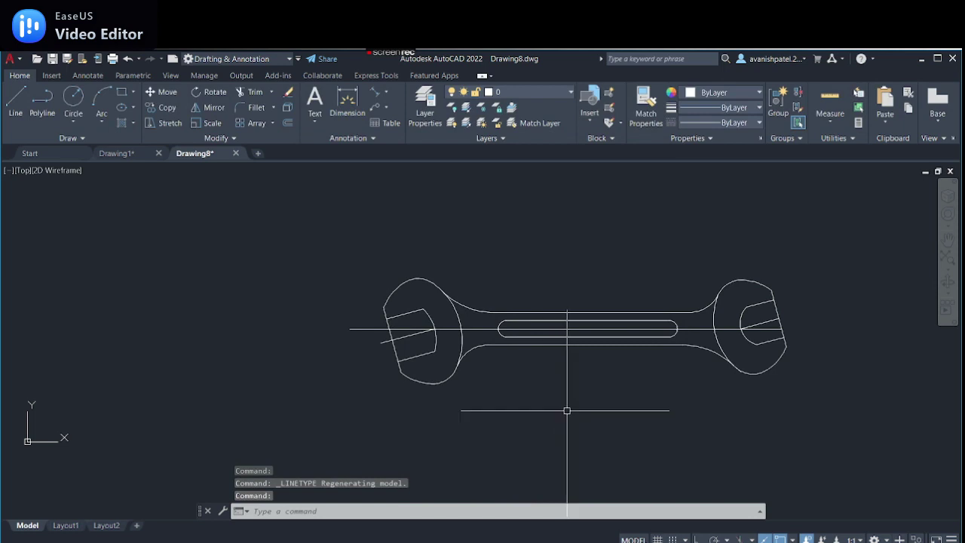
- Give the horizontal axis and both jaw axis lines the CENTER linetype and green (88,186,72) colour
{"action": "left_click", "coordinate": [706, 325]}
{"action": "left_click", "coordinate": [770, 320]}
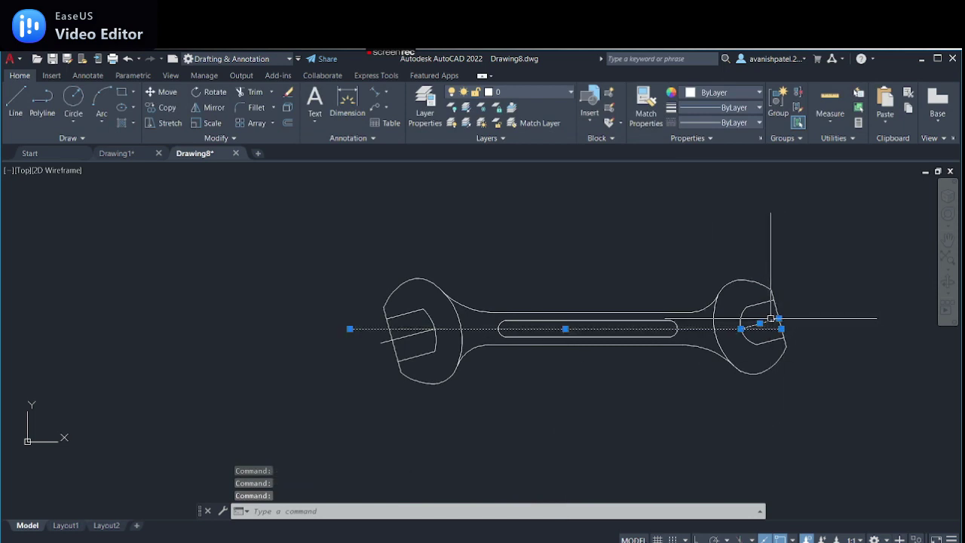
{"action": "left_click", "coordinate": [407, 336]}
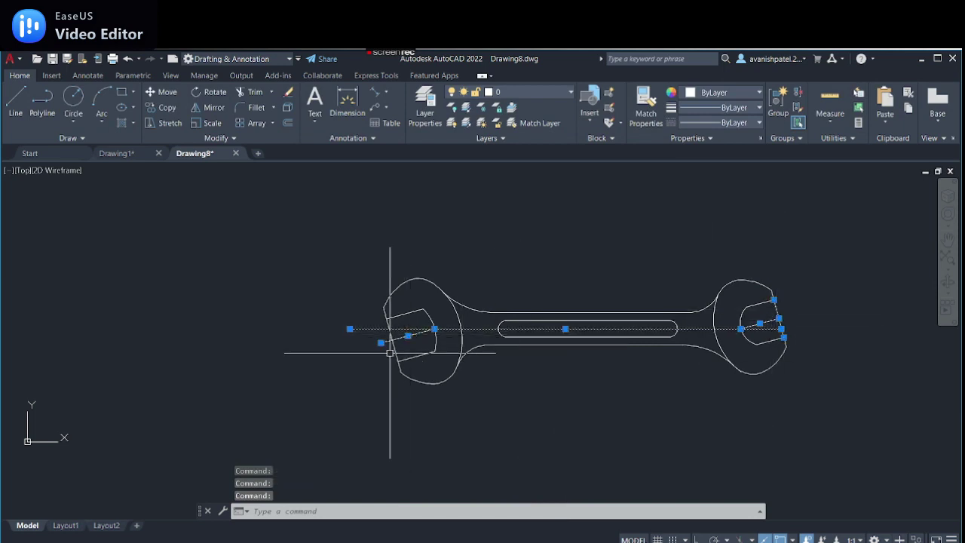
{"action": "left_click", "coordinate": [397, 348]}
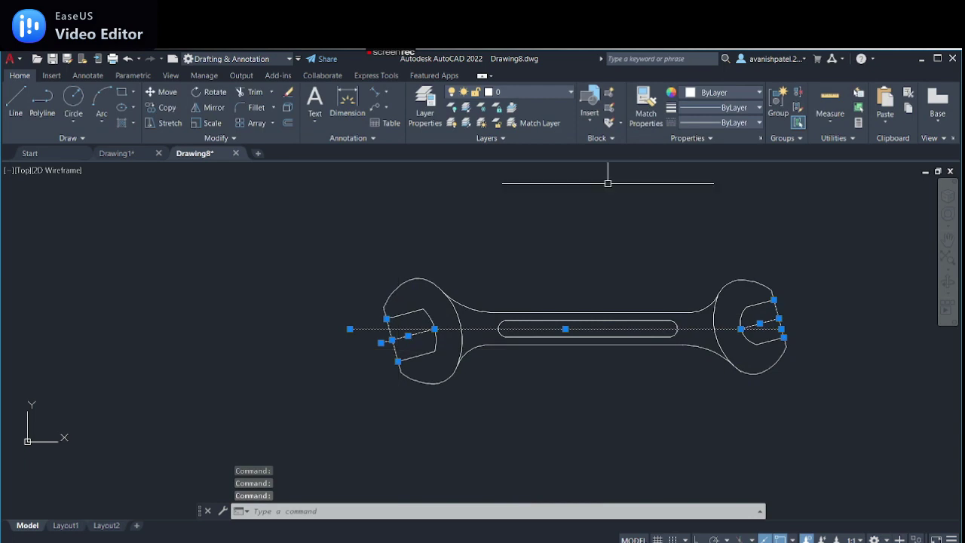
{"action": "left_click", "coordinate": [757, 123]}
{"action": "left_click", "coordinate": [745, 166]}
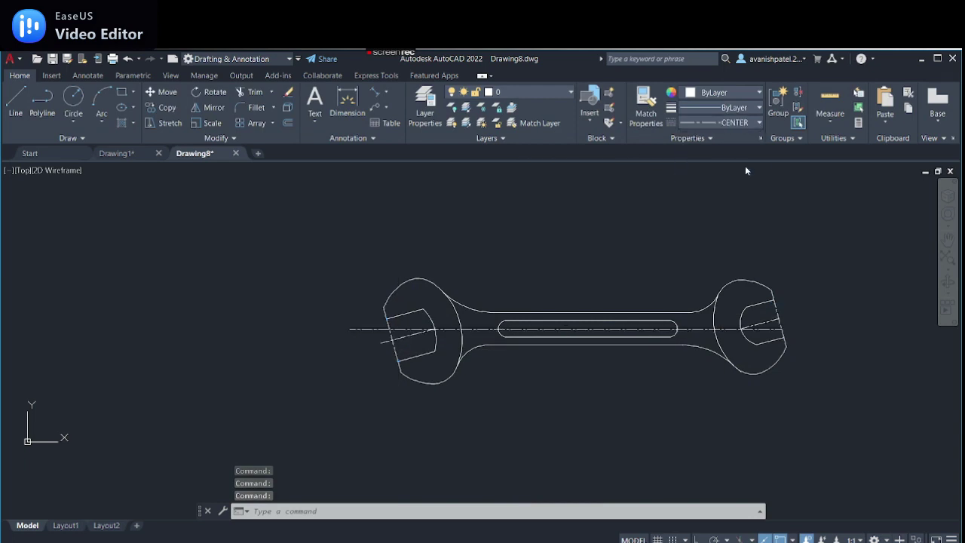
{"action": "left_click", "coordinate": [760, 93]}
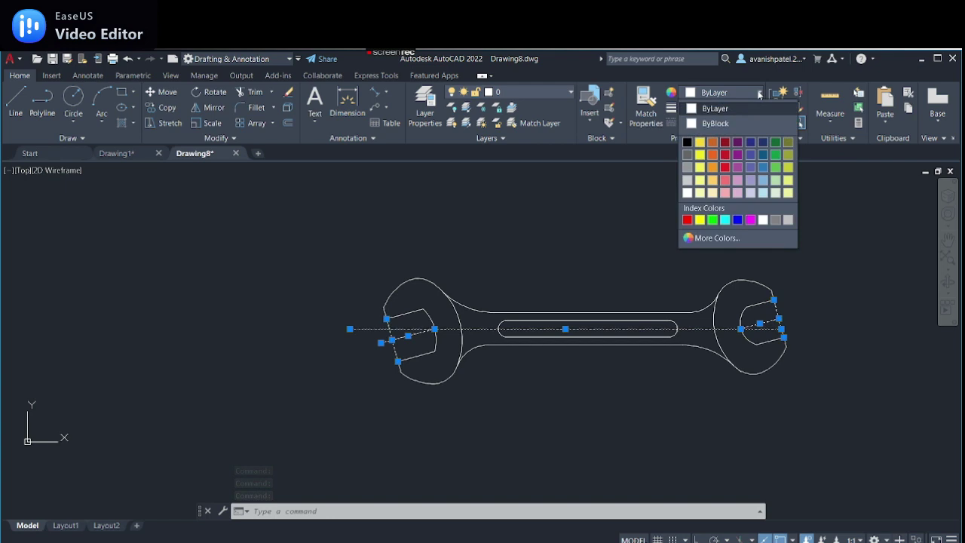
{"action": "left_click", "coordinate": [775, 154]}
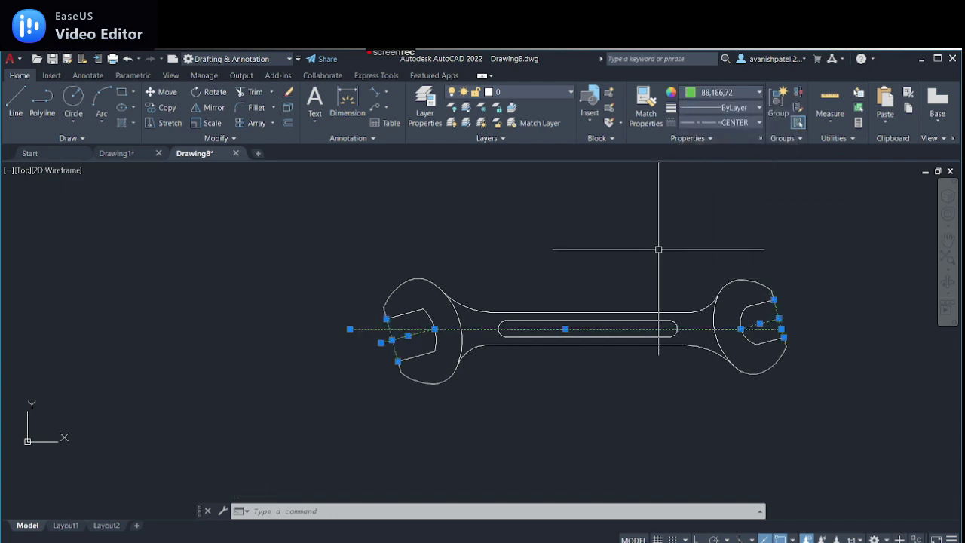
{"action": "key", "text": "Escape"}
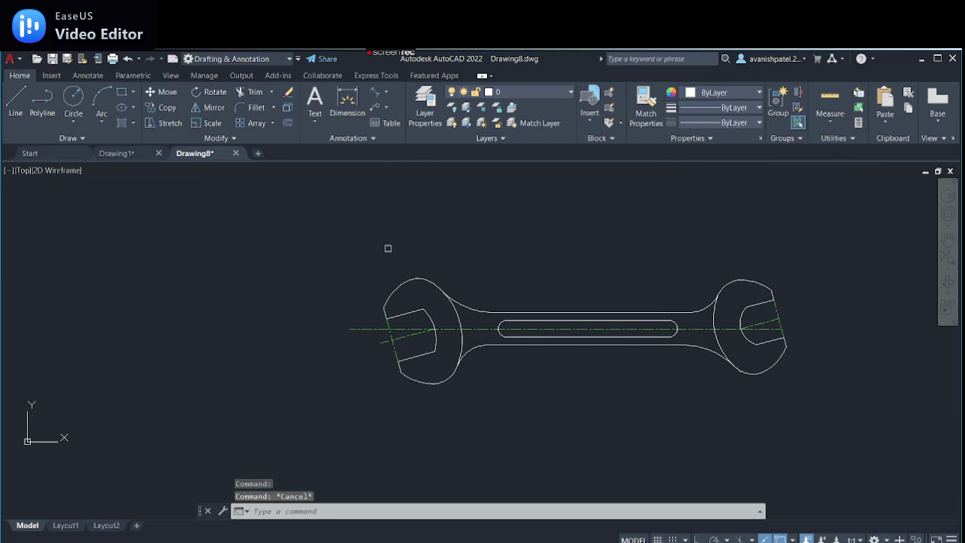
{"action": "left_click", "coordinate": [385, 92]}
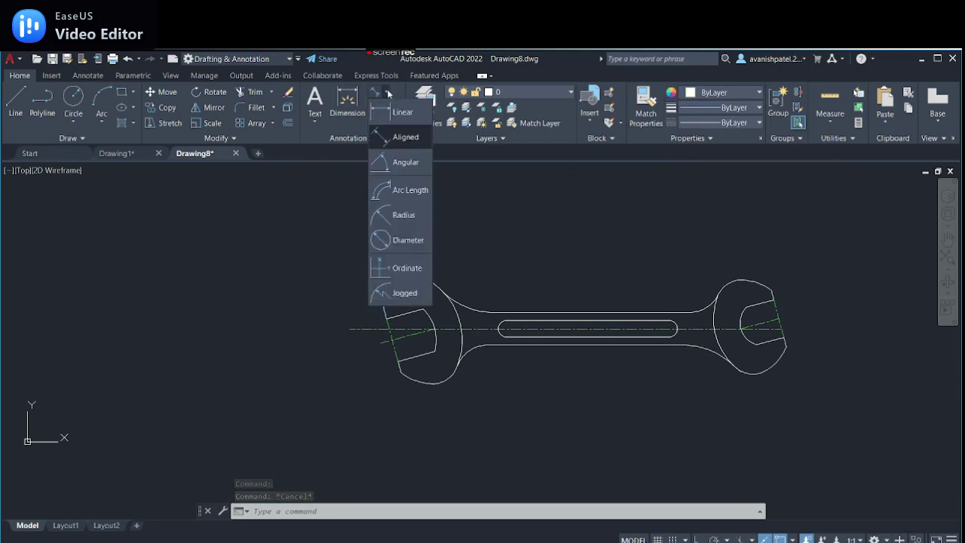
{"action": "left_click", "coordinate": [335, 205]}
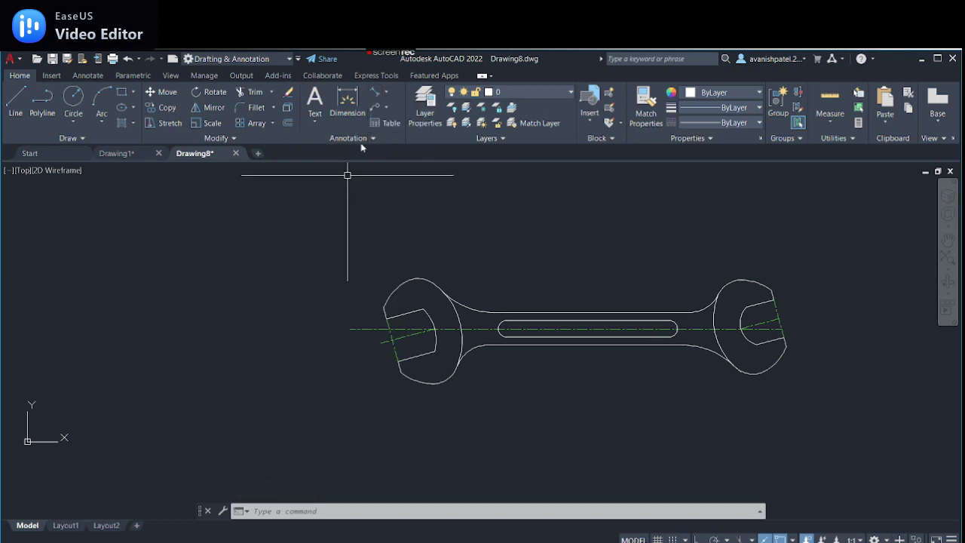
- Add an R16 radius dimension to the right head's top arc, comparing against Drawing1
{"action": "left_click", "coordinate": [385, 92]}
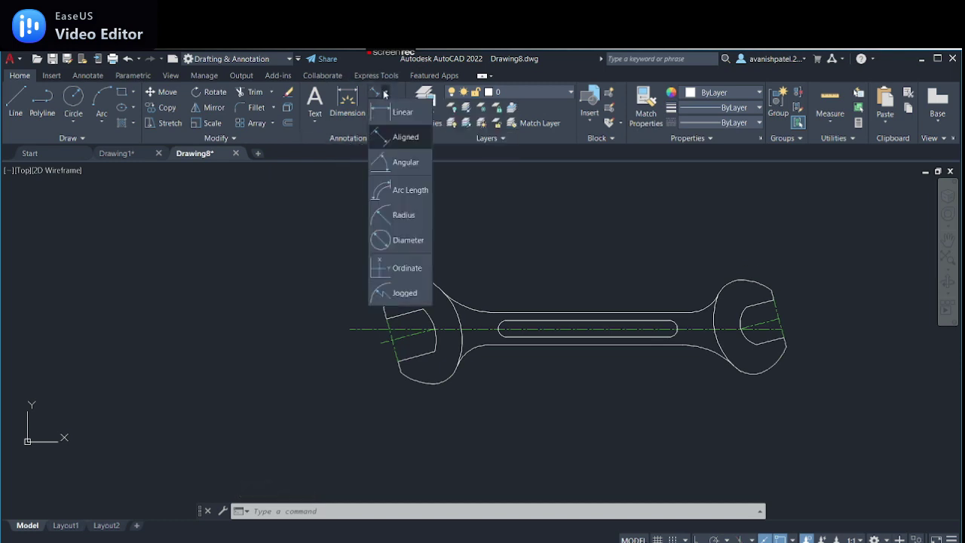
{"action": "left_click", "coordinate": [410, 211]}
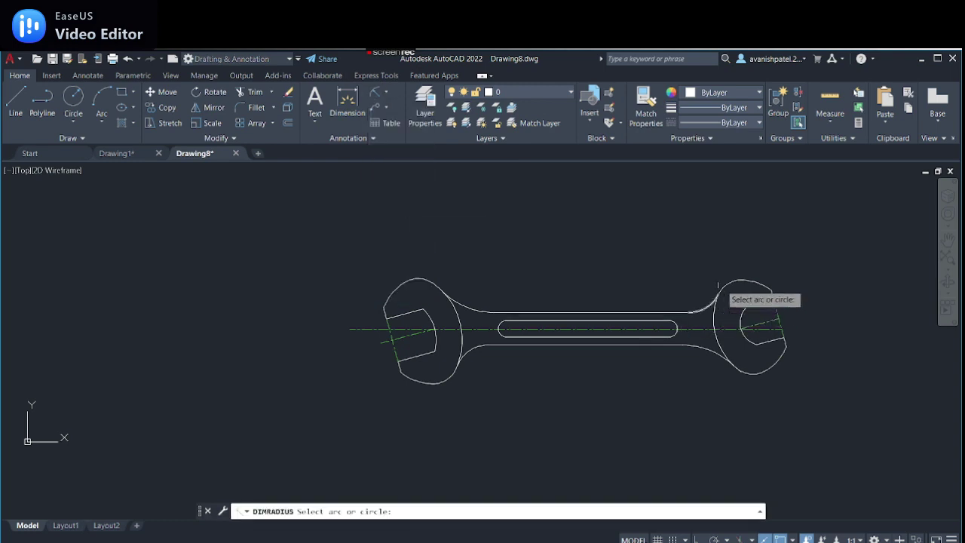
{"action": "left_click", "coordinate": [730, 281]}
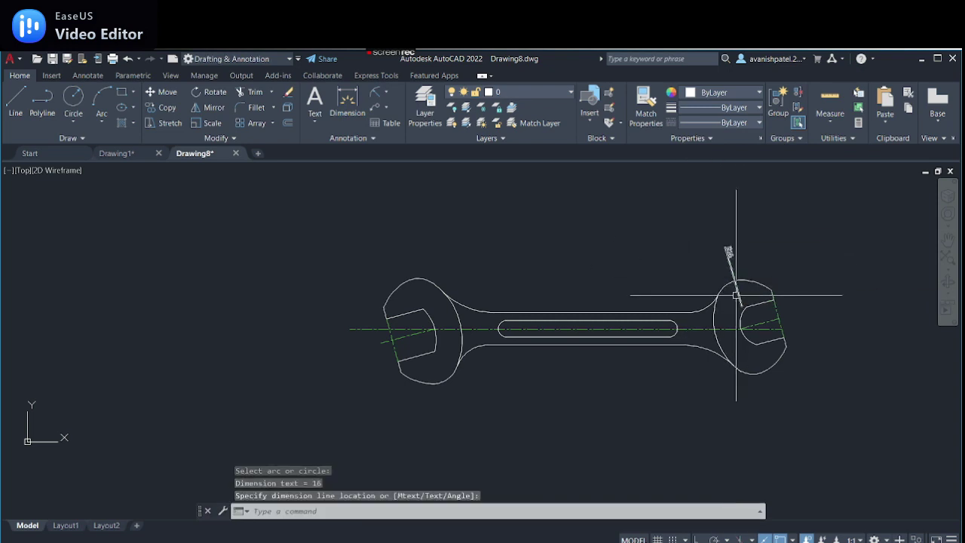
{"action": "left_click", "coordinate": [124, 154]}
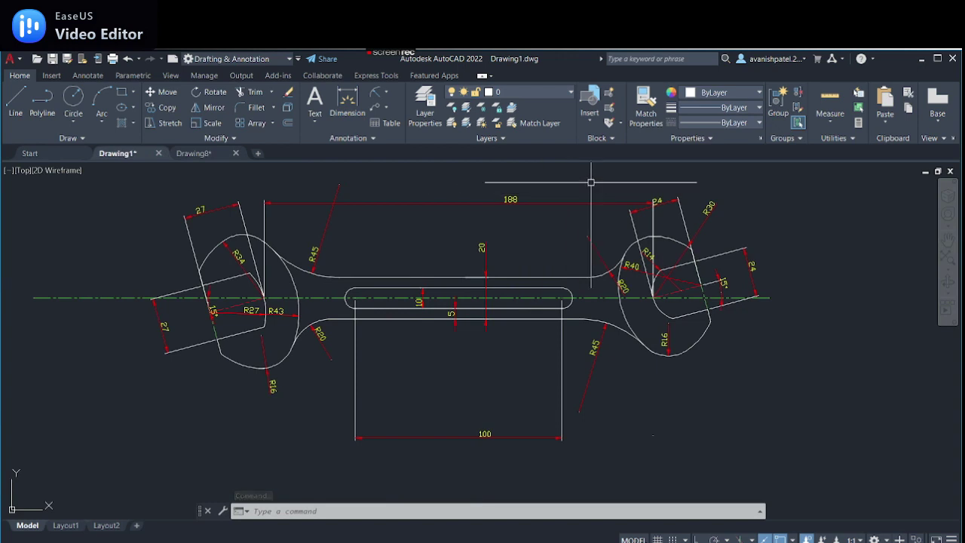
{"action": "left_click", "coordinate": [215, 154]}
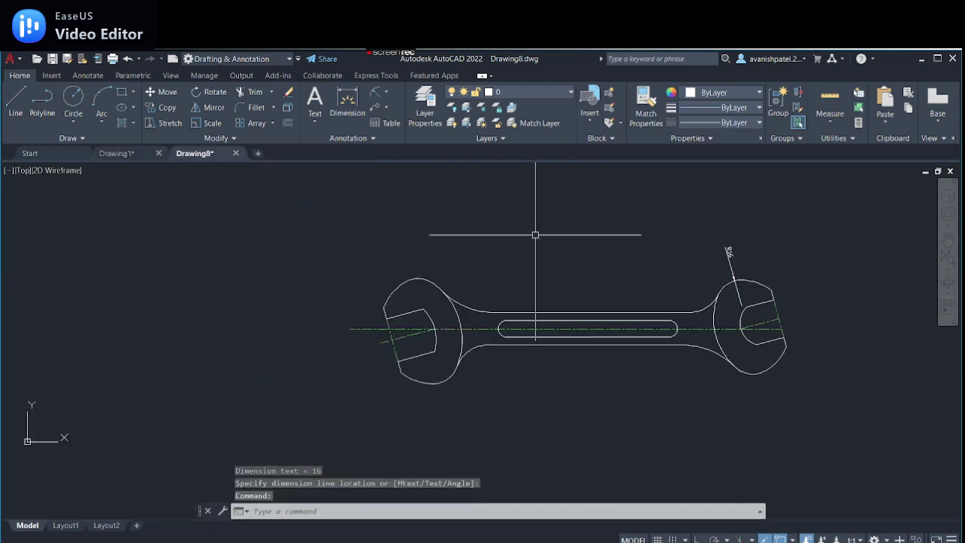
- Modify ISO-25 so dimension lines are Red and extension line offset from origin is 1
{"action": "type", "text": "D"}
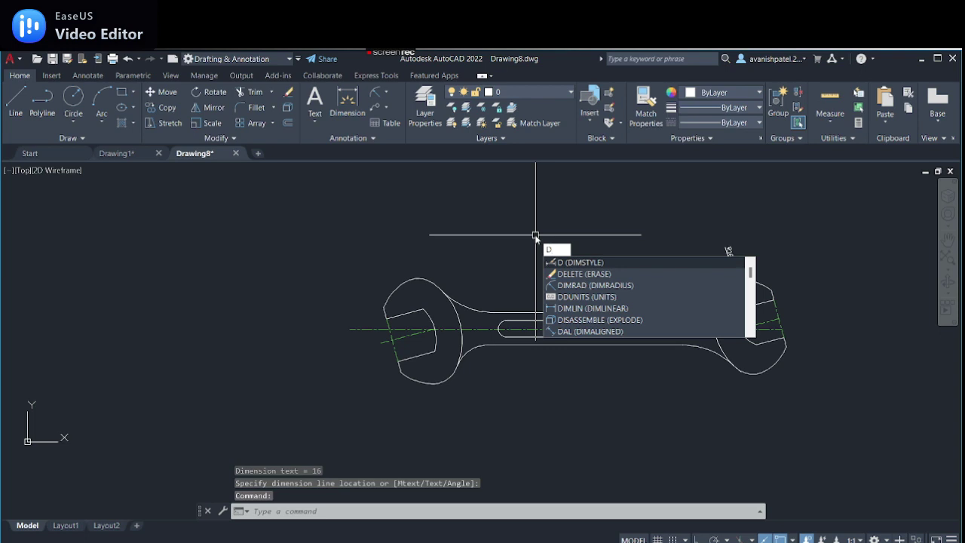
{"action": "key", "text": "Return"}
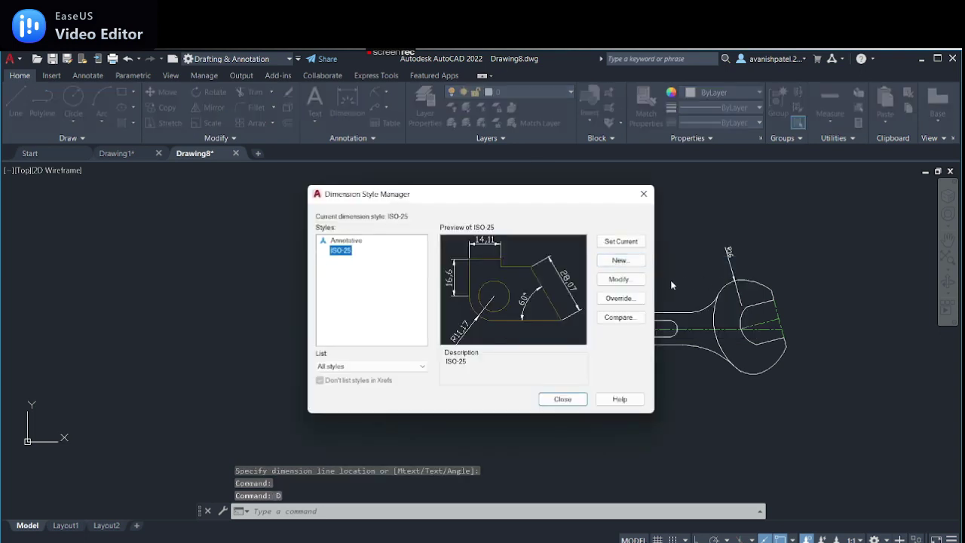
{"action": "left_click", "coordinate": [620, 279]}
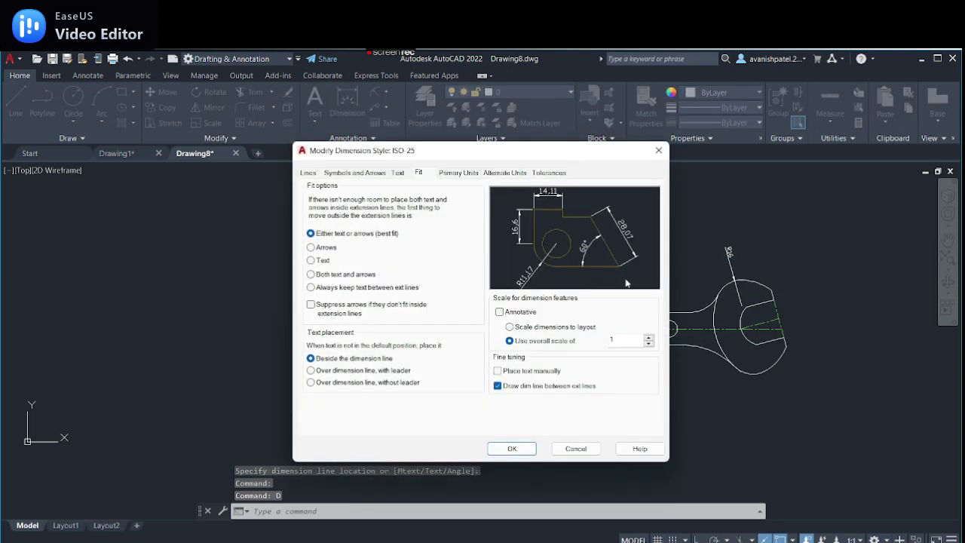
{"action": "left_click", "coordinate": [308, 173]}
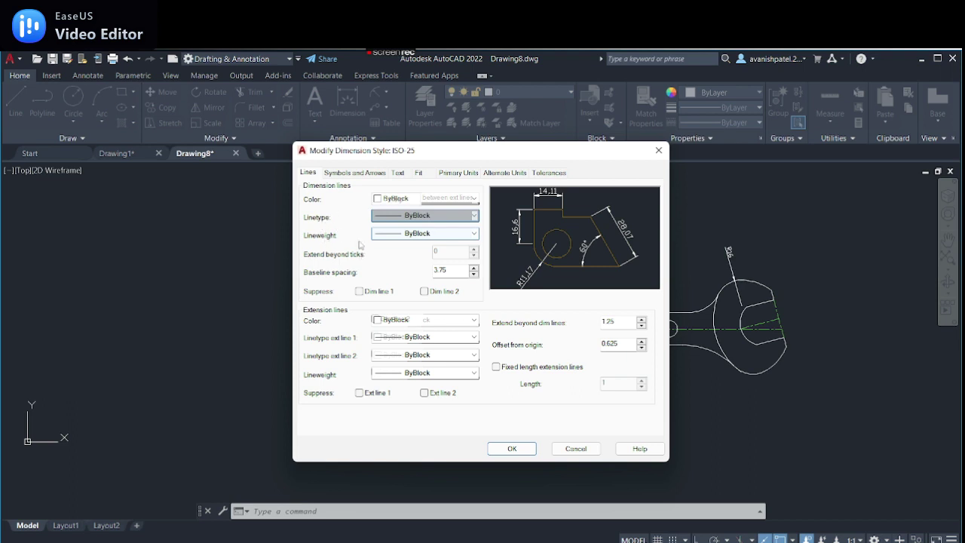
{"action": "left_click", "coordinate": [411, 198]}
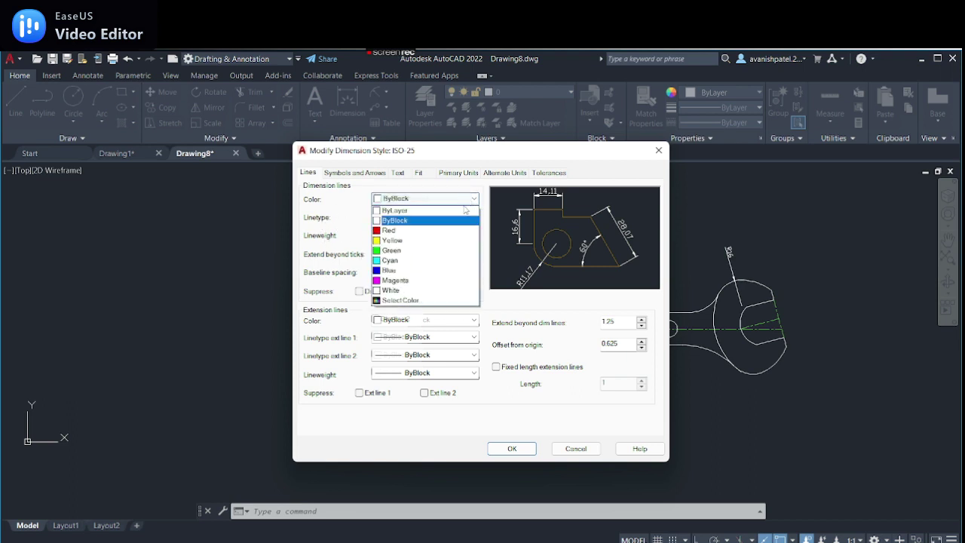
{"action": "left_click", "coordinate": [405, 230]}
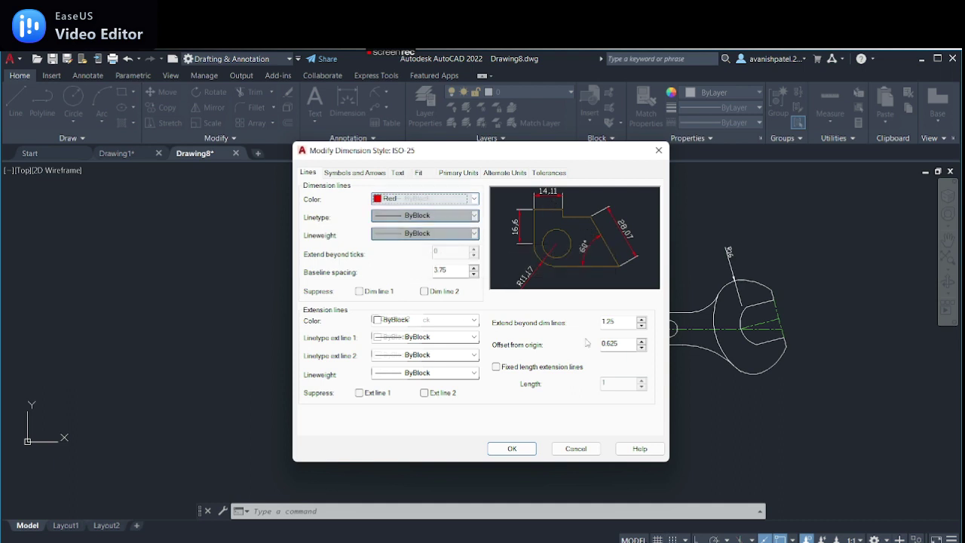
{"action": "left_click", "coordinate": [619, 344]}
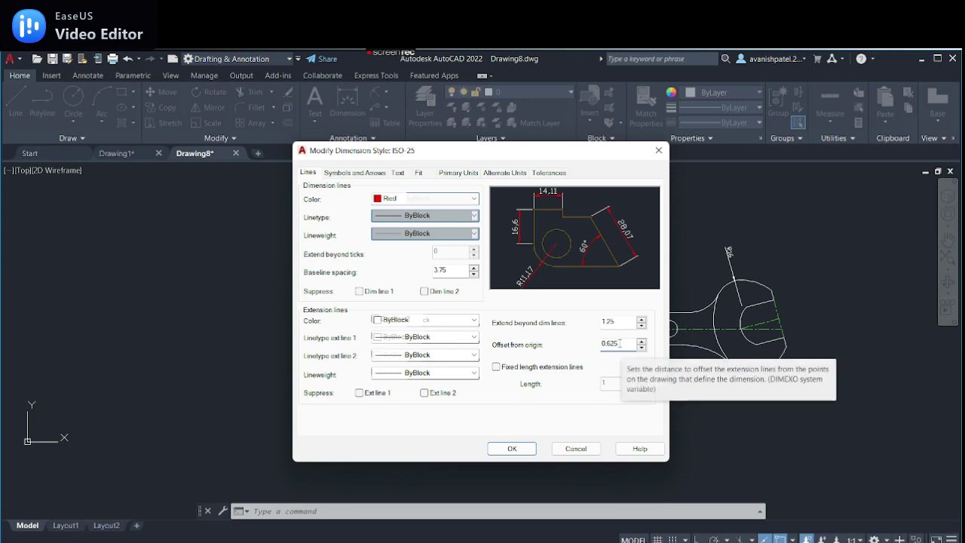
{"action": "key", "text": "BackSpace"}
{"action": "key", "text": "BackSpace"}
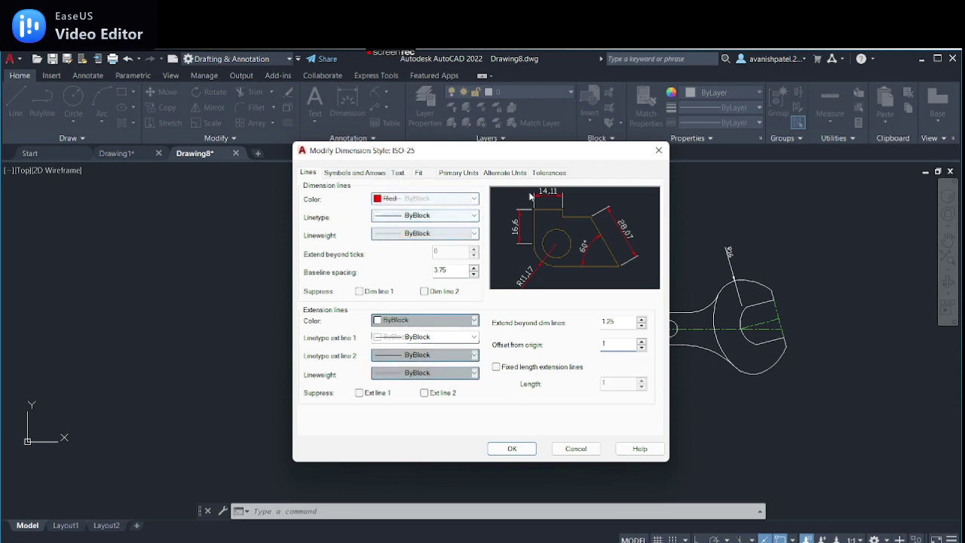
{"action": "type", "text": "1"}
- Set the ISO-25 dimension text colour to Yellow
{"action": "left_click", "coordinate": [400, 173]}
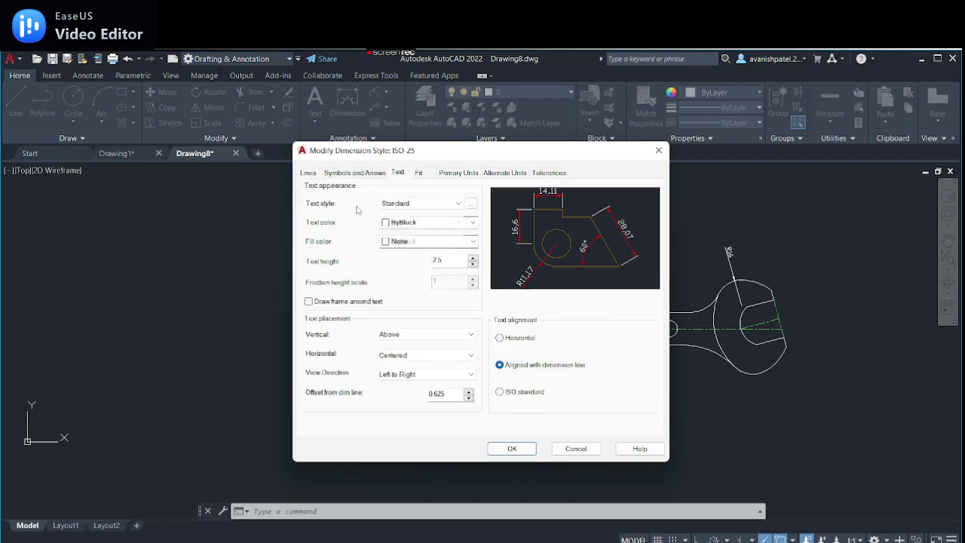
{"action": "left_click", "coordinate": [407, 222]}
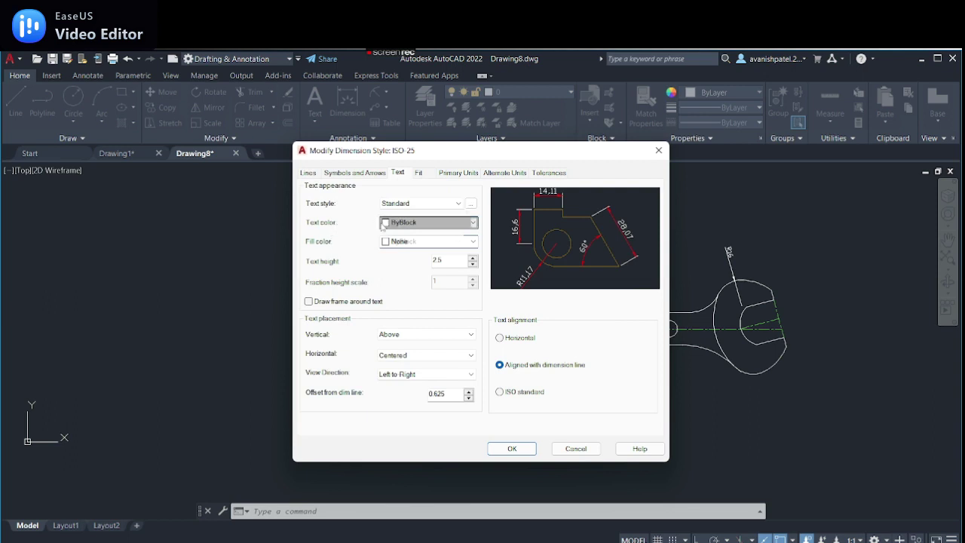
{"action": "left_click", "coordinate": [473, 222]}
{"action": "left_click", "coordinate": [414, 264]}
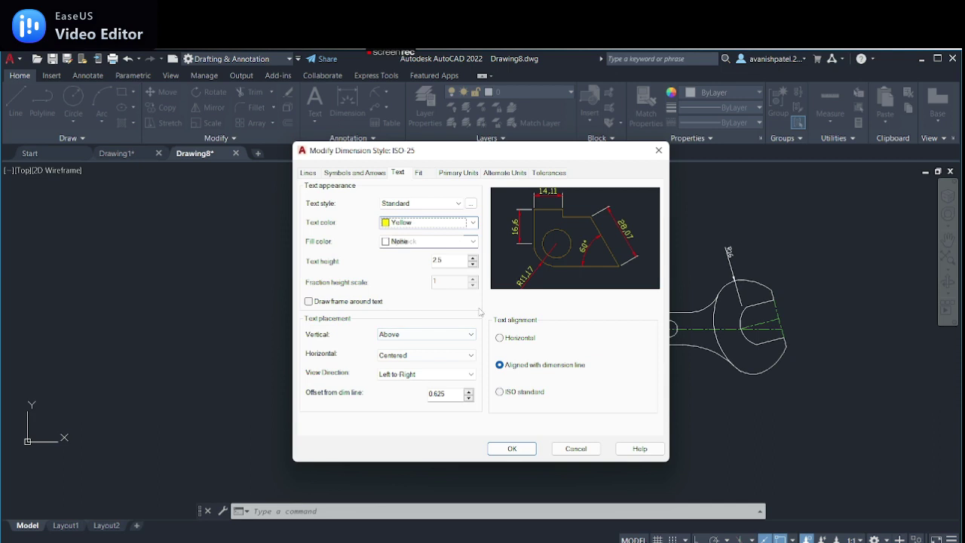
{"action": "left_click", "coordinate": [398, 176]}
- Set arrow size to 3, review the tabs, and apply the modified ISO-25 style
{"action": "left_click", "coordinate": [381, 174]}
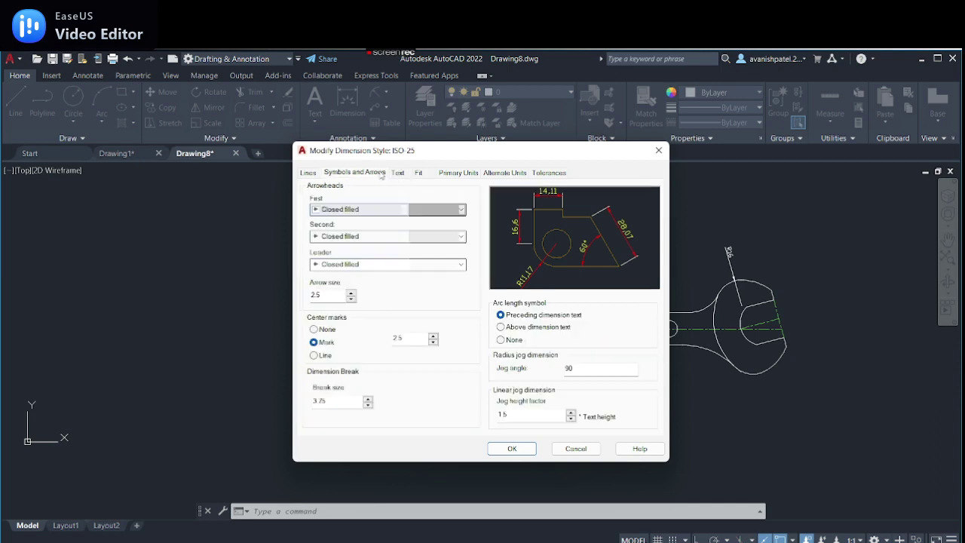
{"action": "left_click", "coordinate": [322, 295]}
{"action": "type", "text": "3"}
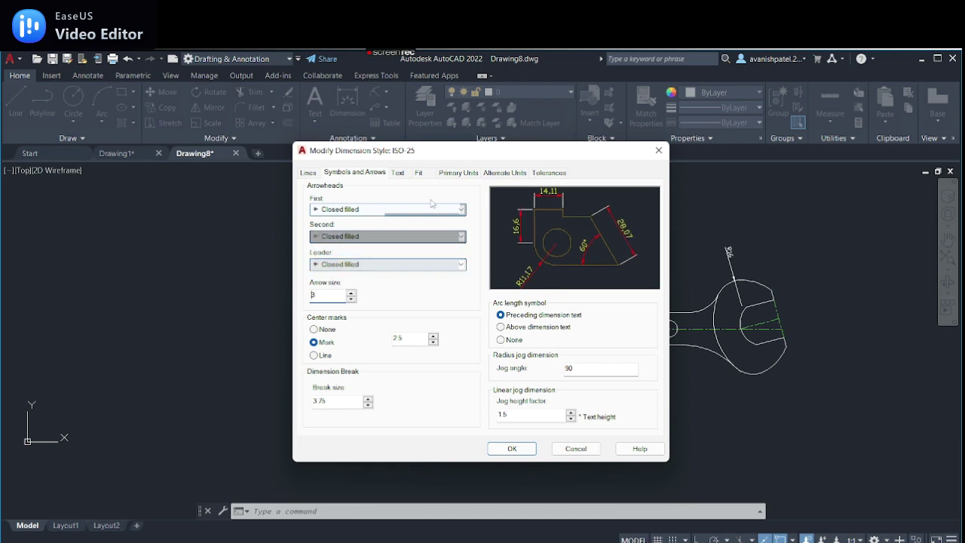
{"action": "left_click", "coordinate": [419, 173]}
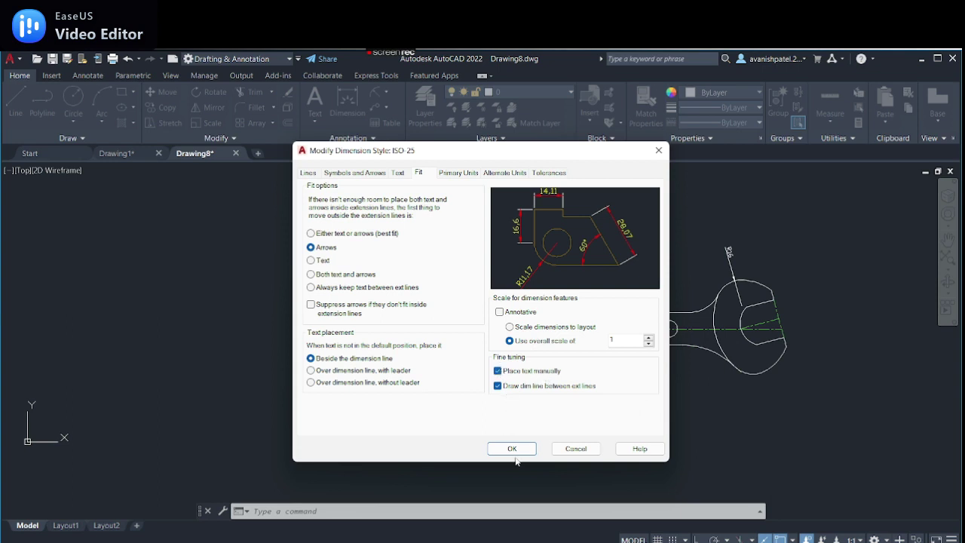
{"action": "left_click", "coordinate": [399, 173]}
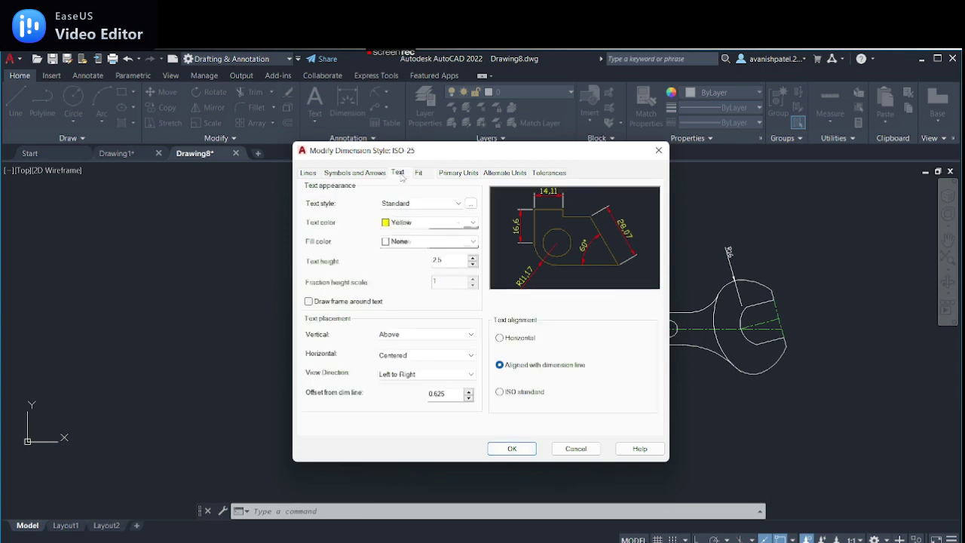
{"action": "left_click", "coordinate": [361, 173]}
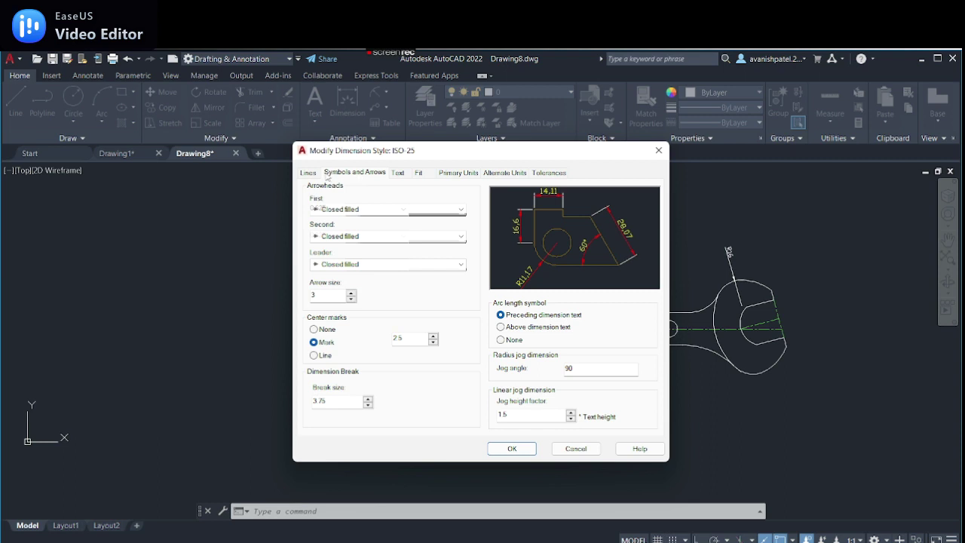
{"action": "left_click", "coordinate": [307, 173]}
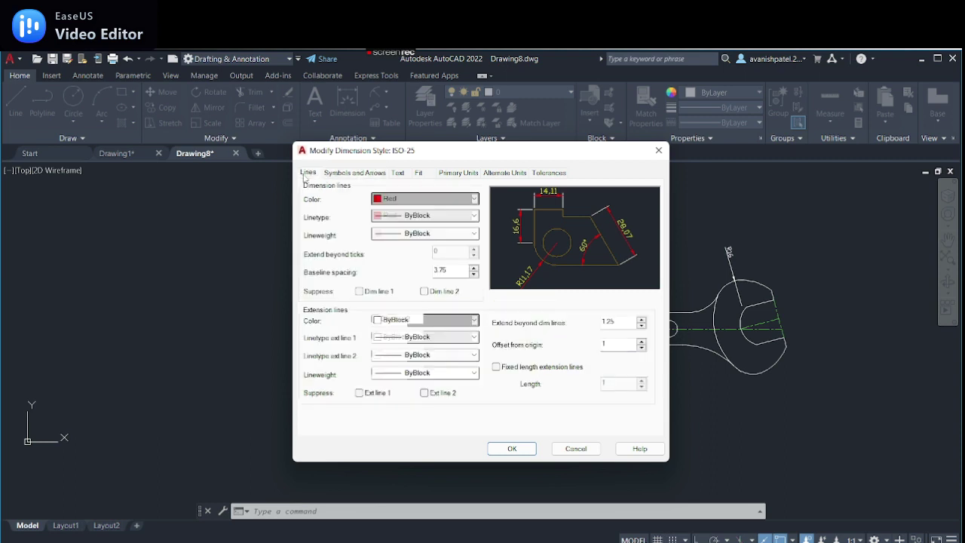
{"action": "left_click", "coordinate": [510, 449]}
{"action": "left_click", "coordinate": [563, 400]}
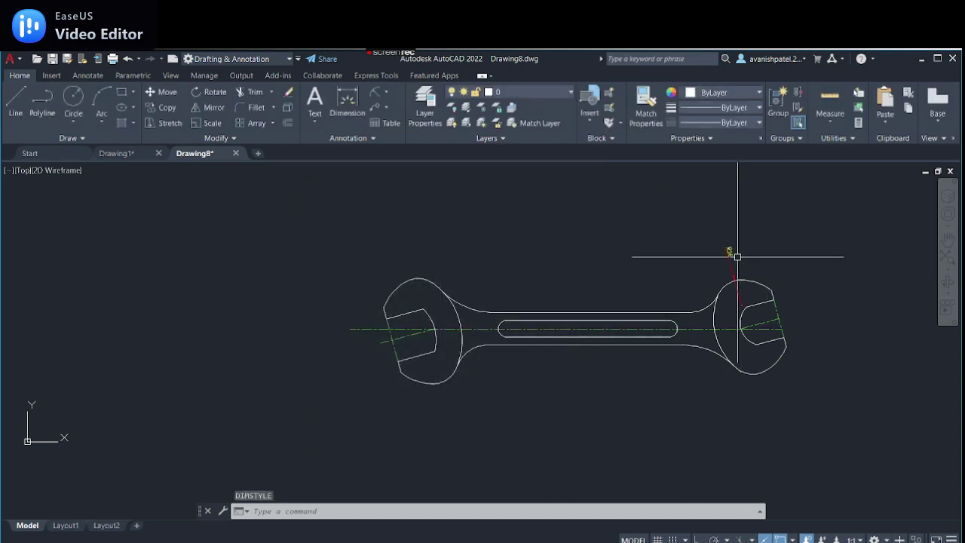
- Dimension the right head's arcs with radii R40, R14 and R30
{"action": "scroll", "coordinate": [728, 299], "scroll_direction": "up", "scroll_amount": 2}
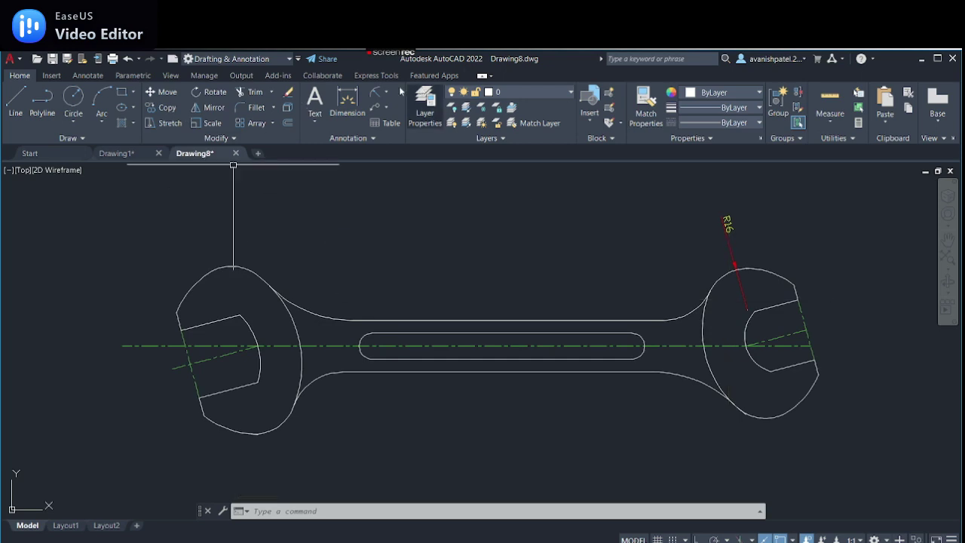
{"action": "left_click", "coordinate": [375, 91]}
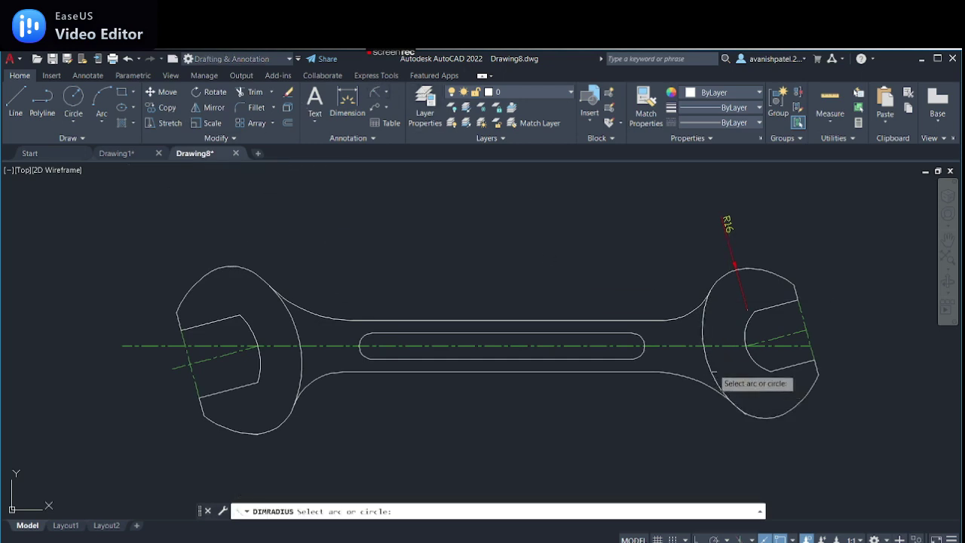
{"action": "left_click", "coordinate": [714, 373]}
{"action": "left_click", "coordinate": [732, 365]}
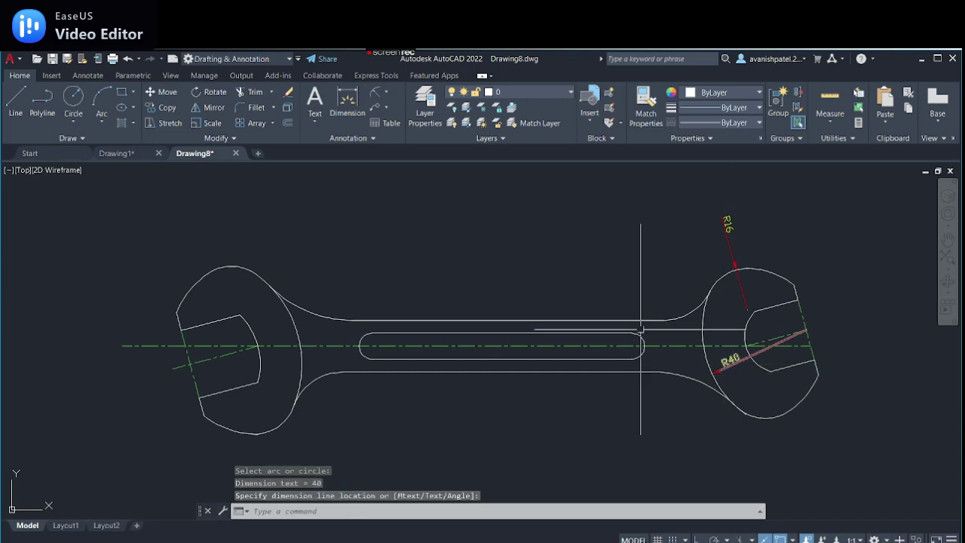
{"action": "left_click", "coordinate": [380, 92]}
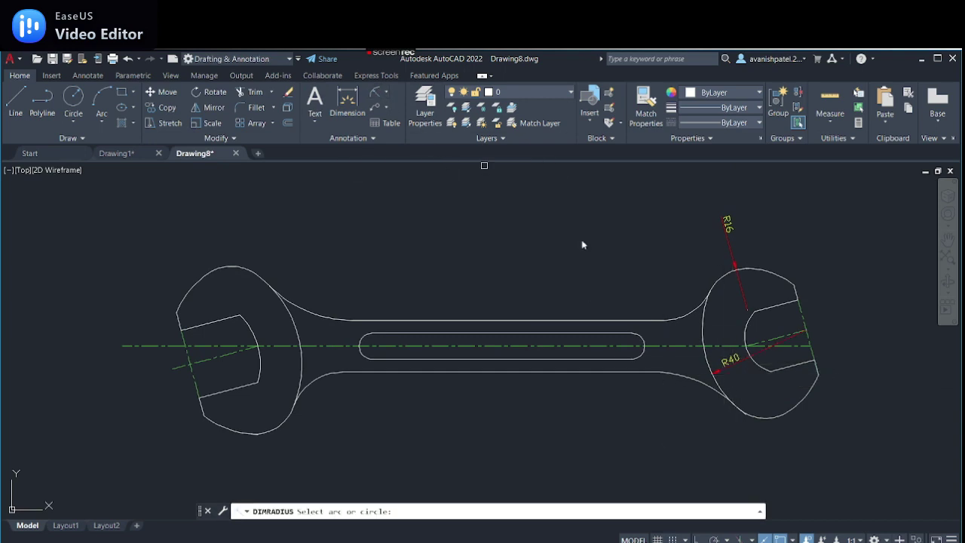
{"action": "left_click", "coordinate": [747, 345]}
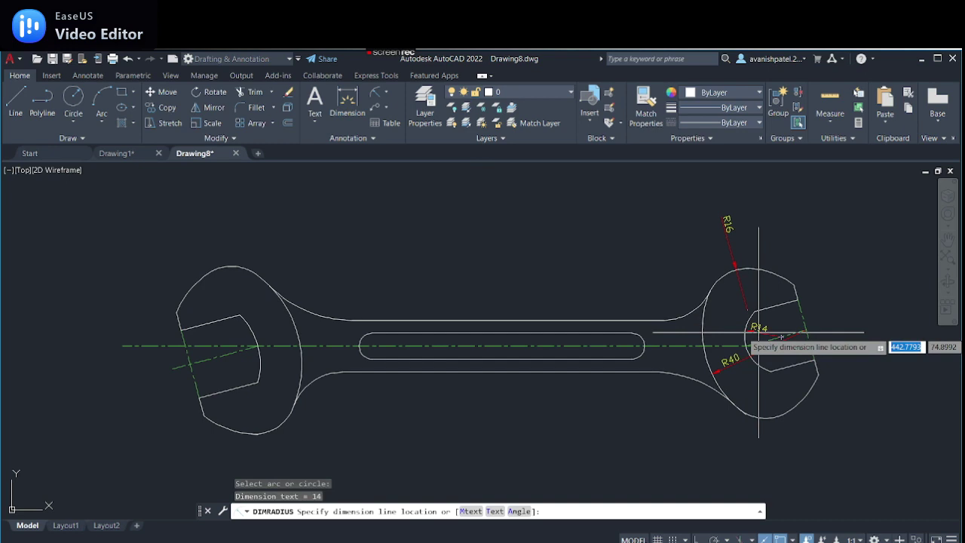
{"action": "left_click", "coordinate": [760, 330]}
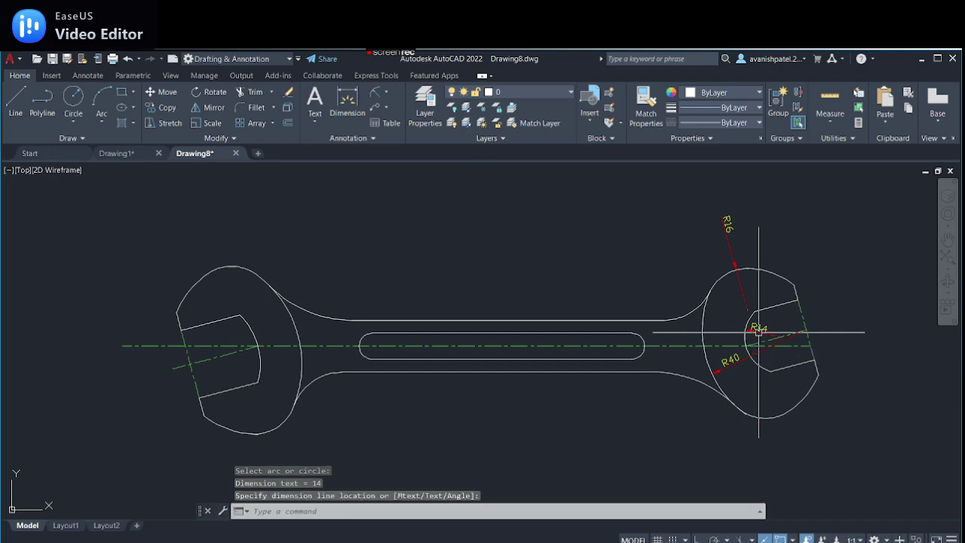
{"action": "left_click", "coordinate": [377, 92]}
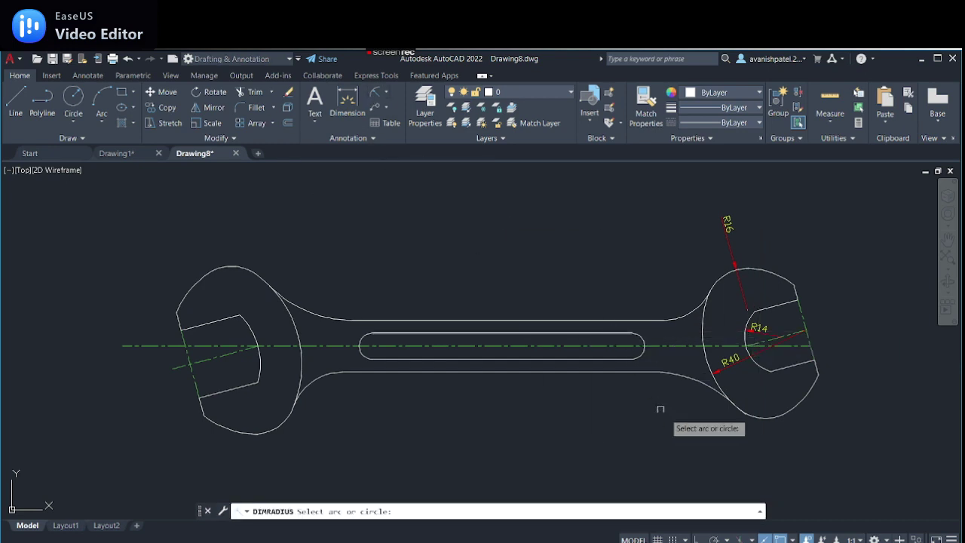
{"action": "left_click", "coordinate": [804, 392]}
{"action": "left_click", "coordinate": [798, 396]}
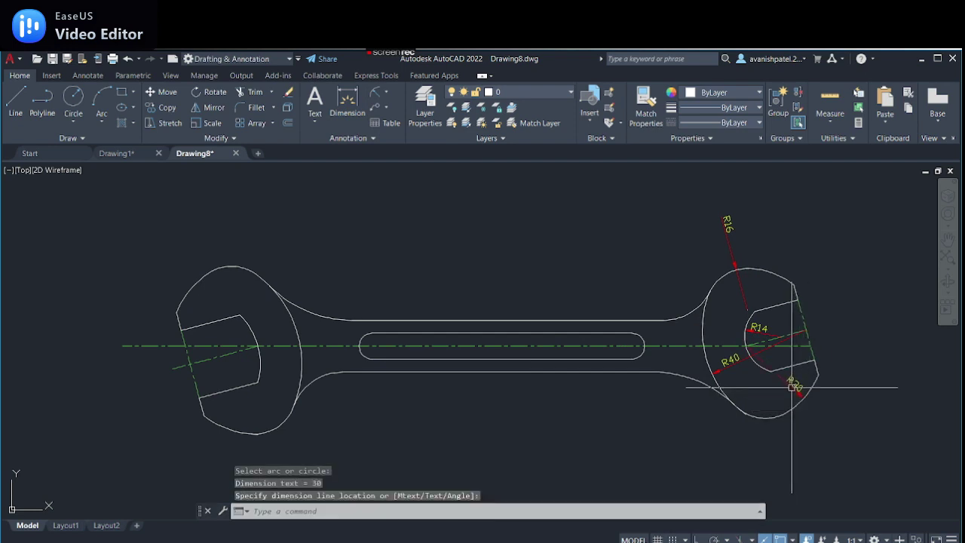
- Dimension the left head's arcs with radii R34 (upper), R27 (inner) and R34 (lower)
{"action": "key", "text": "Return"}
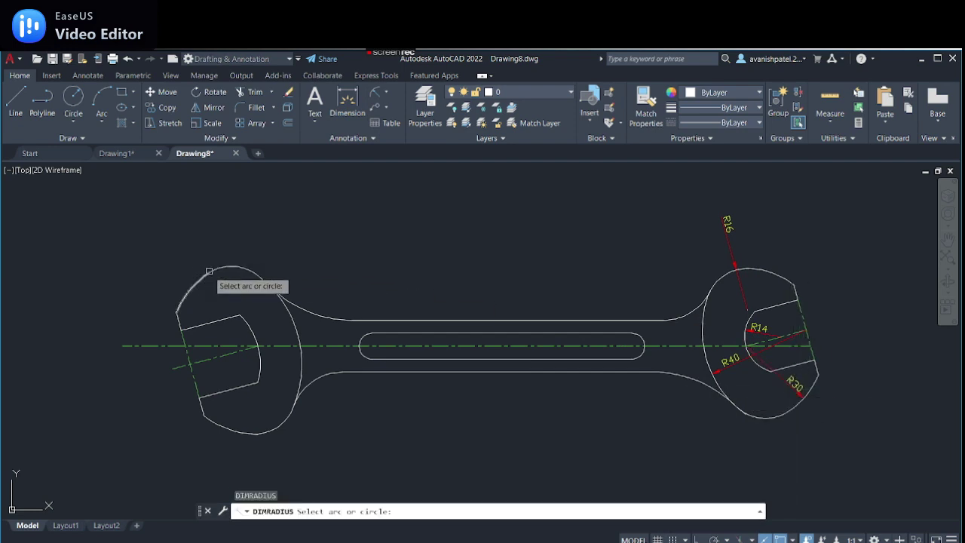
{"action": "left_click", "coordinate": [213, 273]}
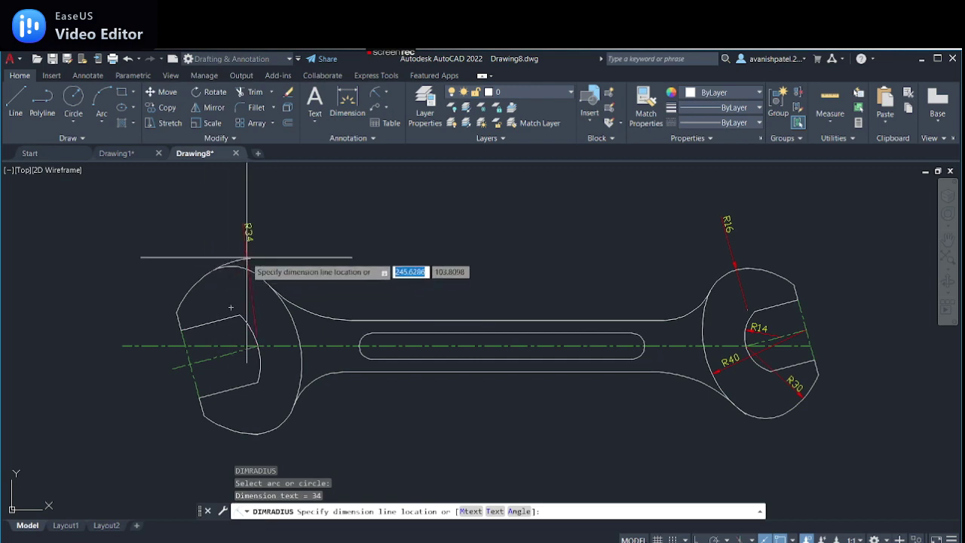
{"action": "left_click", "coordinate": [247, 257]}
{"action": "key", "text": "Return"}
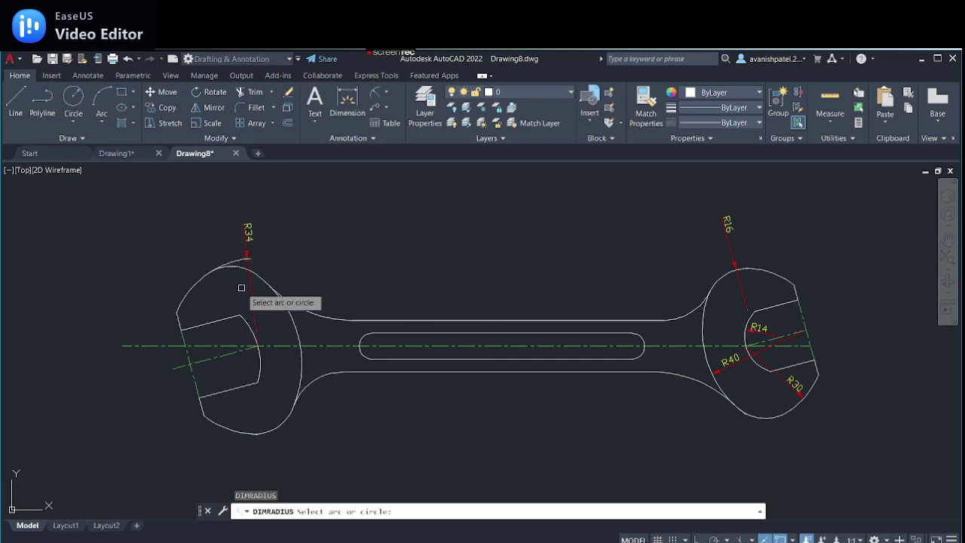
{"action": "left_click", "coordinate": [251, 331]}
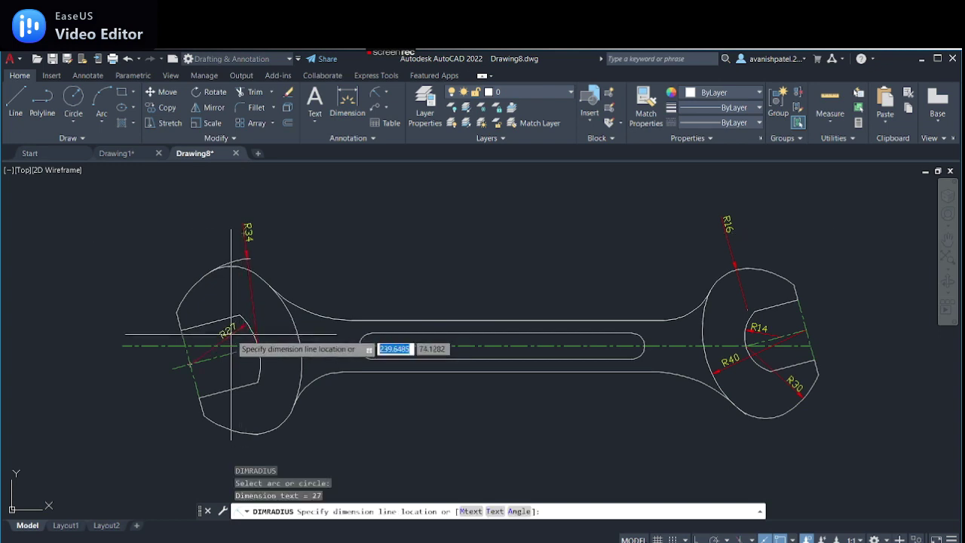
{"action": "left_click", "coordinate": [231, 332]}
{"action": "key", "text": "Return"}
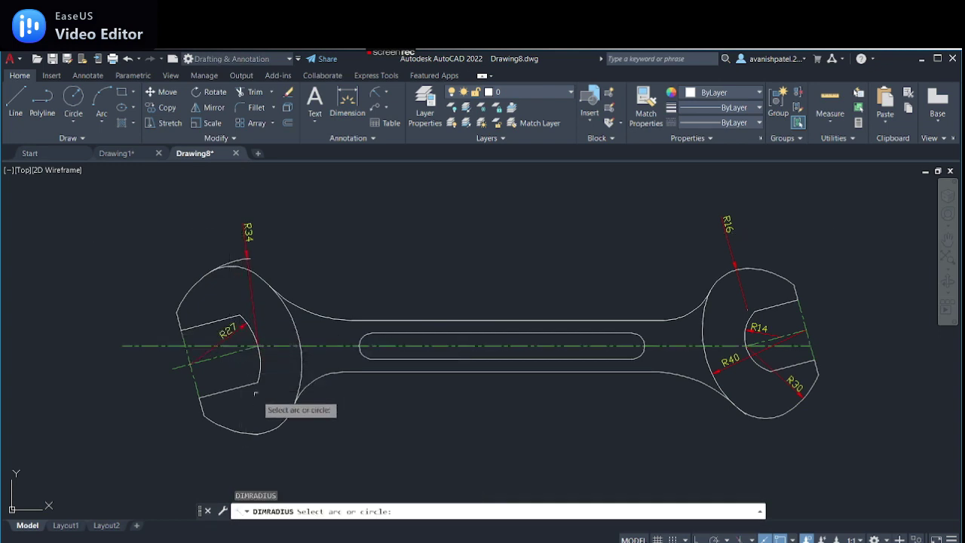
{"action": "left_click", "coordinate": [228, 428]}
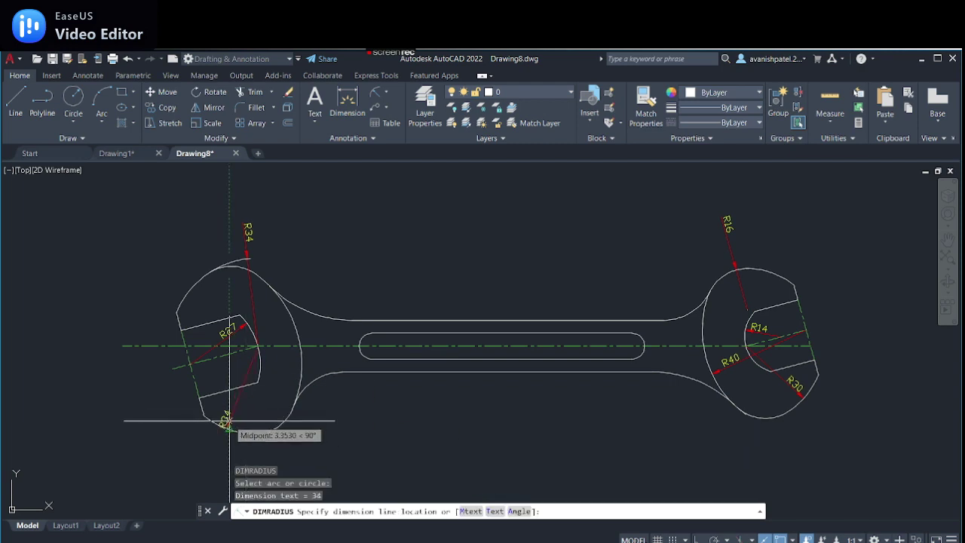
{"action": "left_click", "coordinate": [227, 420]}
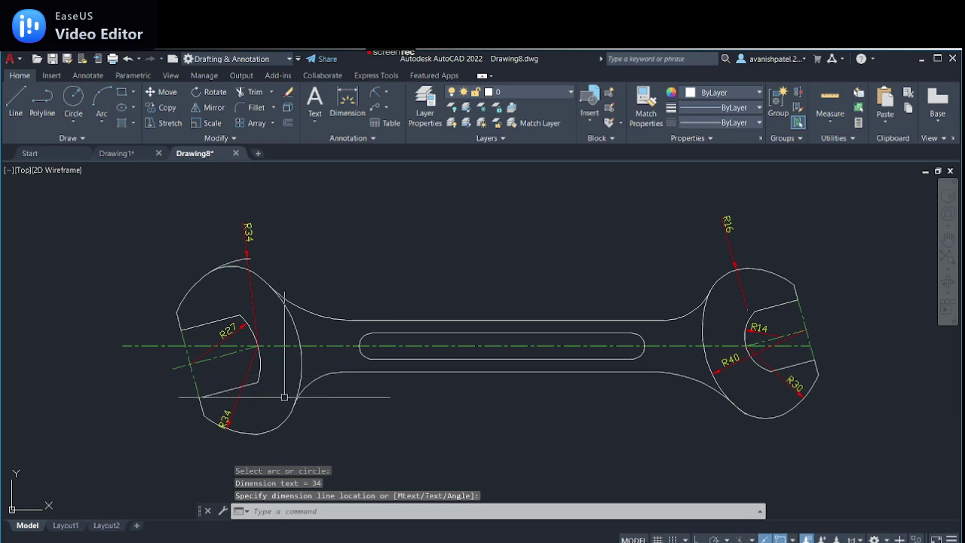
{"action": "left_click", "coordinate": [234, 413]}
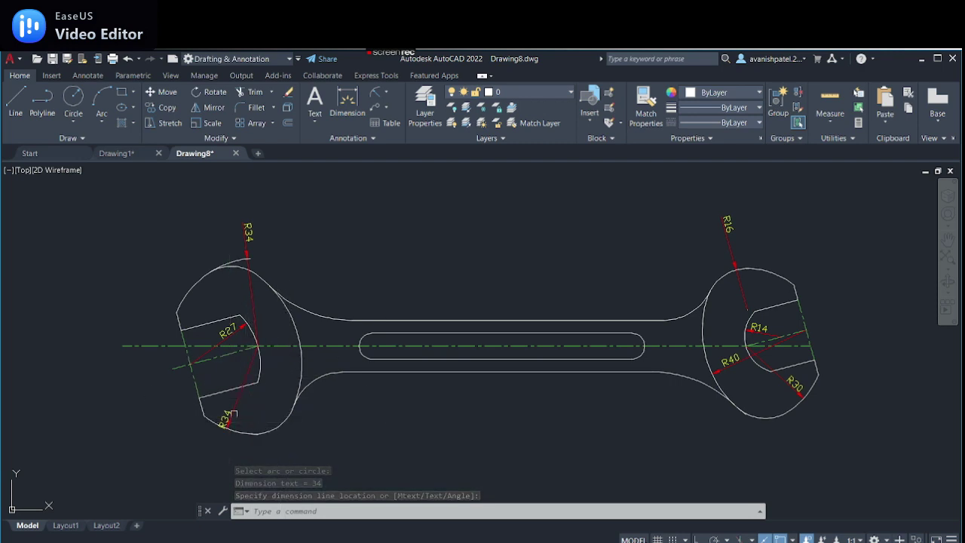
- Erase the duplicate R34 radius dimension at the top of the spanner
{"action": "left_click", "coordinate": [247, 233]}
{"action": "right_click", "coordinate": [248, 233]}
{"action": "left_click", "coordinate": [277, 313]}
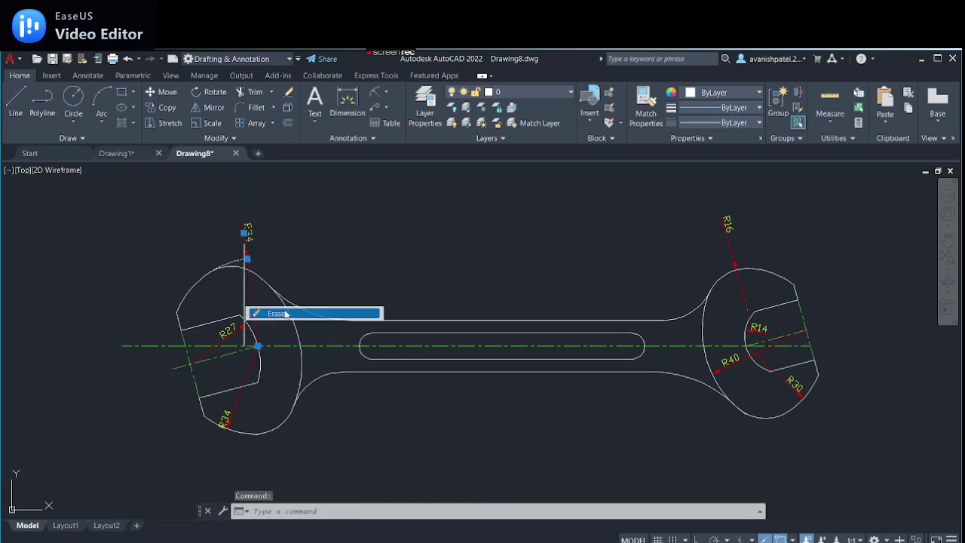
{"action": "key", "text": "Return"}
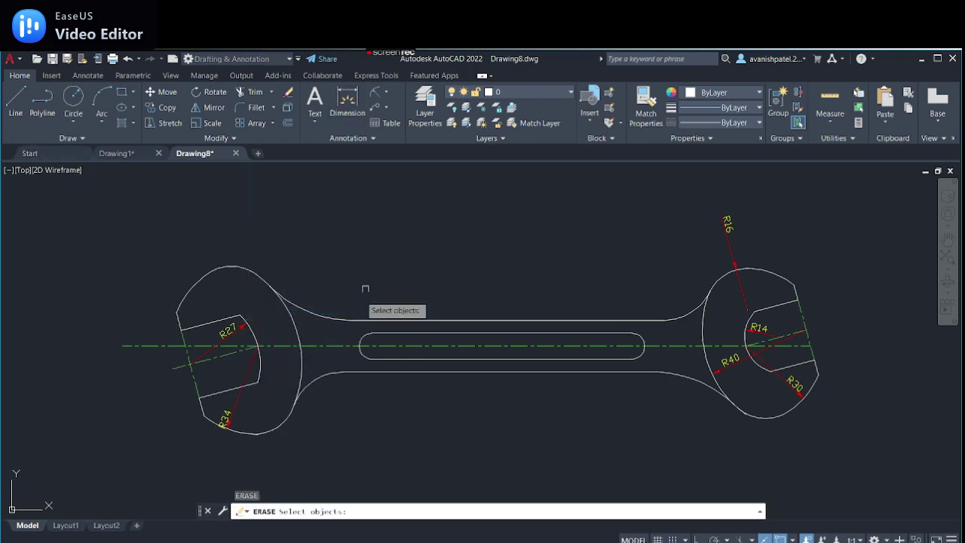
{"action": "left_click", "coordinate": [302, 366]}
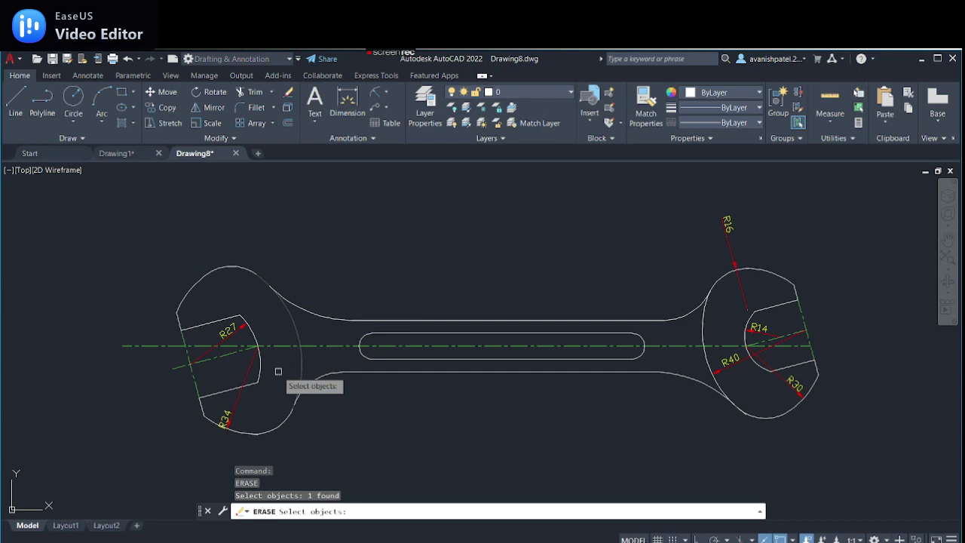
{"action": "key", "text": "Escape"}
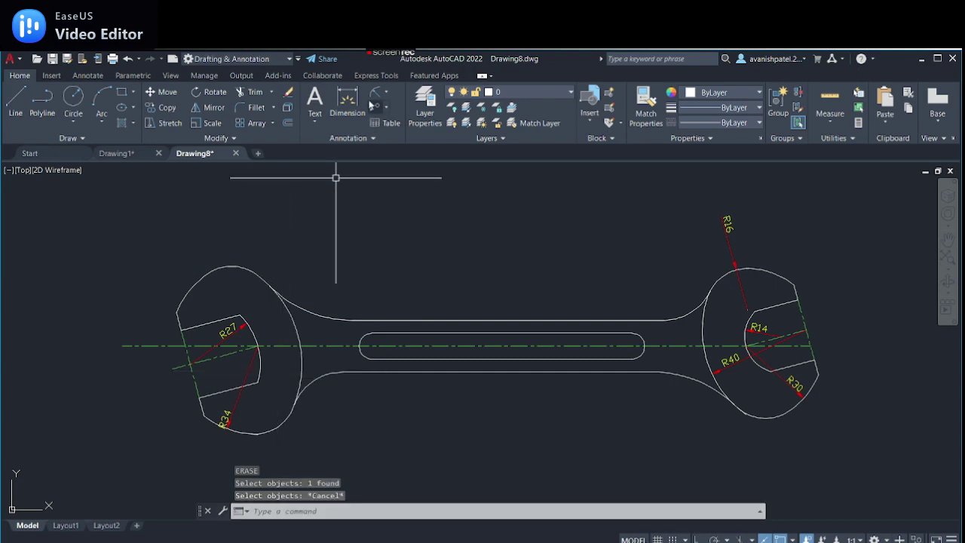
- Add radius dimensions R43 on the left jaw arc and R45 on the upper-left fillet
{"action": "left_click", "coordinate": [375, 94]}
{"action": "left_click", "coordinate": [301, 354]}
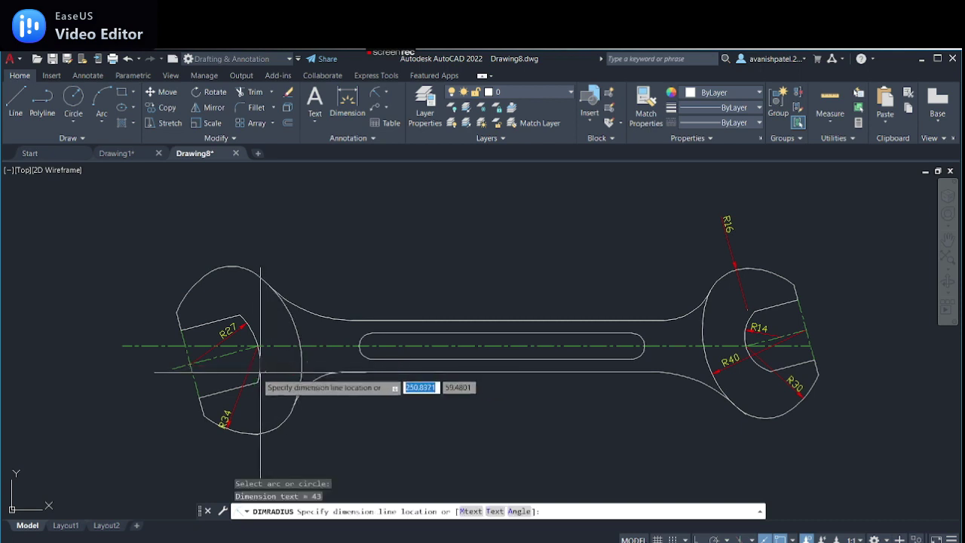
{"action": "left_click", "coordinate": [286, 366]}
{"action": "left_click", "coordinate": [315, 310]}
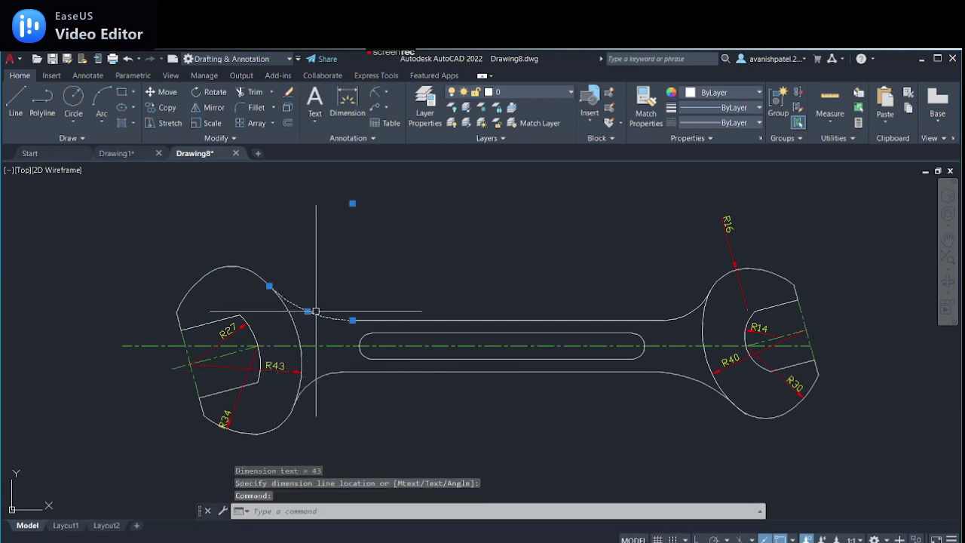
{"action": "key", "text": "Return"}
{"action": "left_click", "coordinate": [315, 310]}
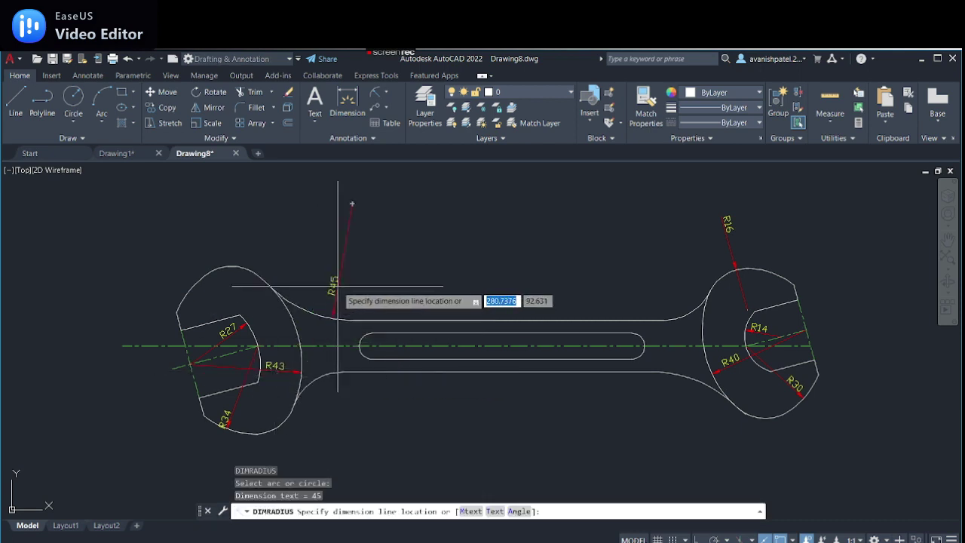
{"action": "left_click", "coordinate": [322, 293]}
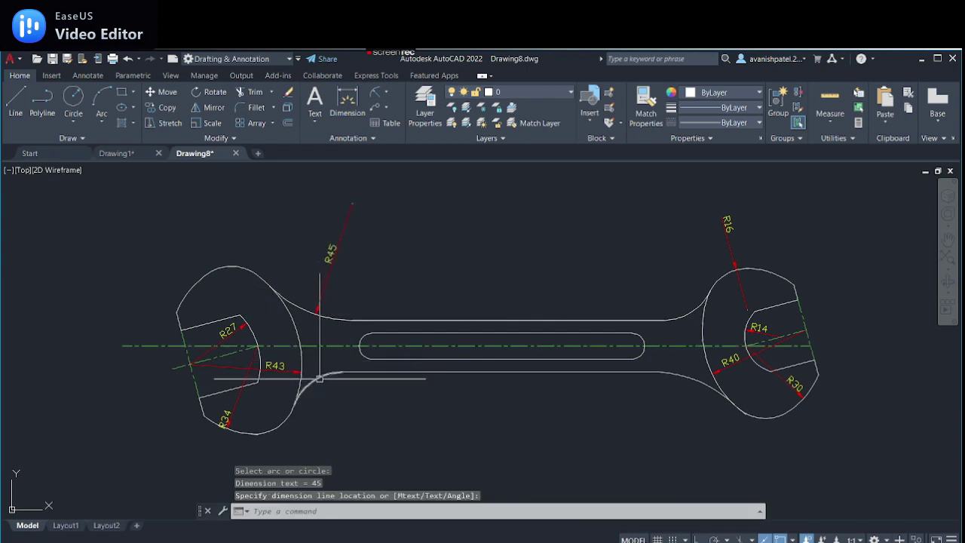
- Add radius dimensions R20 to the lower-left fillet, R20 upper-right, and R45 lower-right
{"action": "key", "text": "Return"}
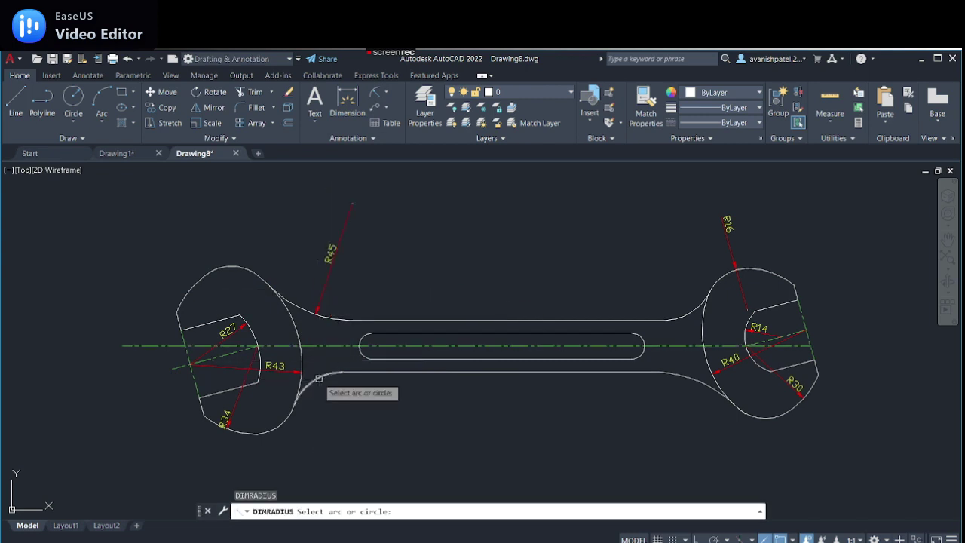
{"action": "left_click", "coordinate": [318, 379]}
{"action": "left_click", "coordinate": [342, 424]}
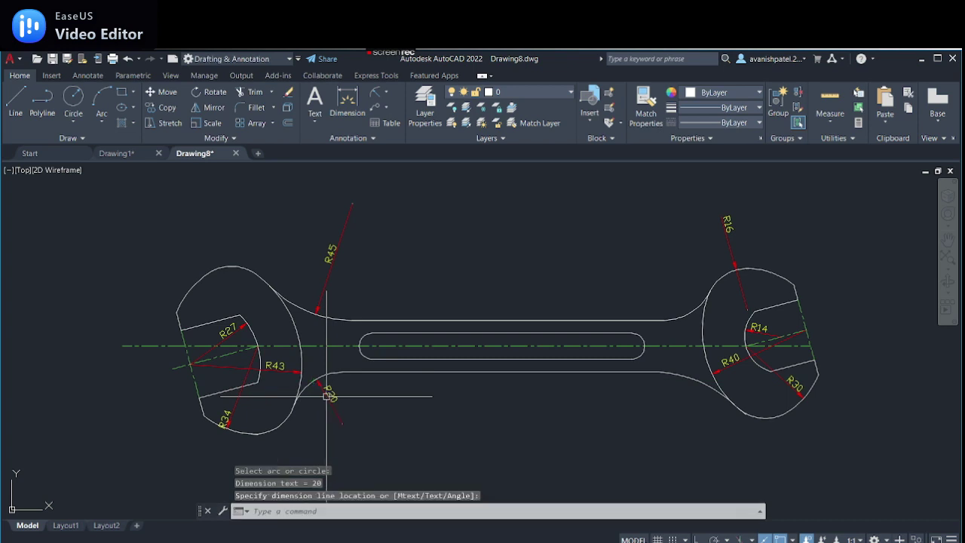
{"action": "key", "text": "Return"}
{"action": "left_click", "coordinate": [673, 322]}
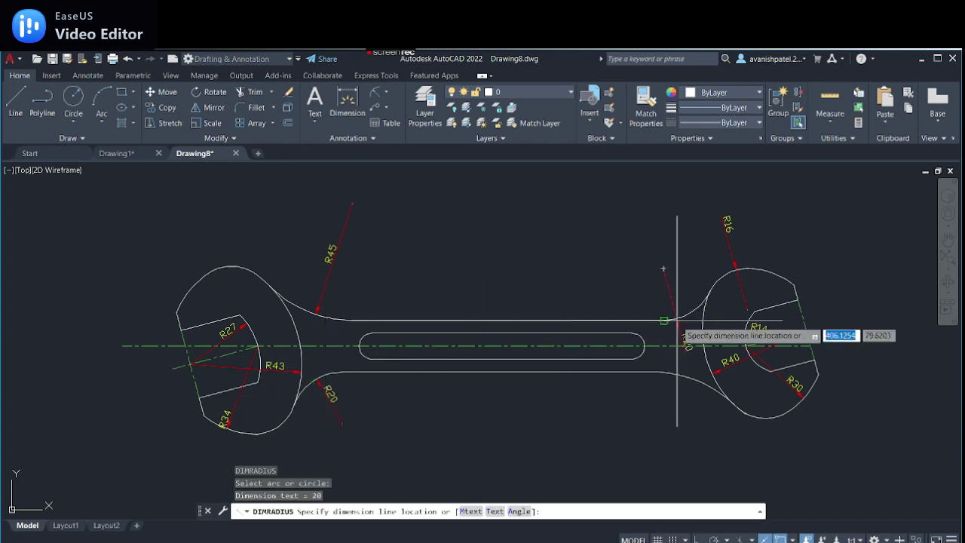
{"action": "left_click", "coordinate": [672, 307]}
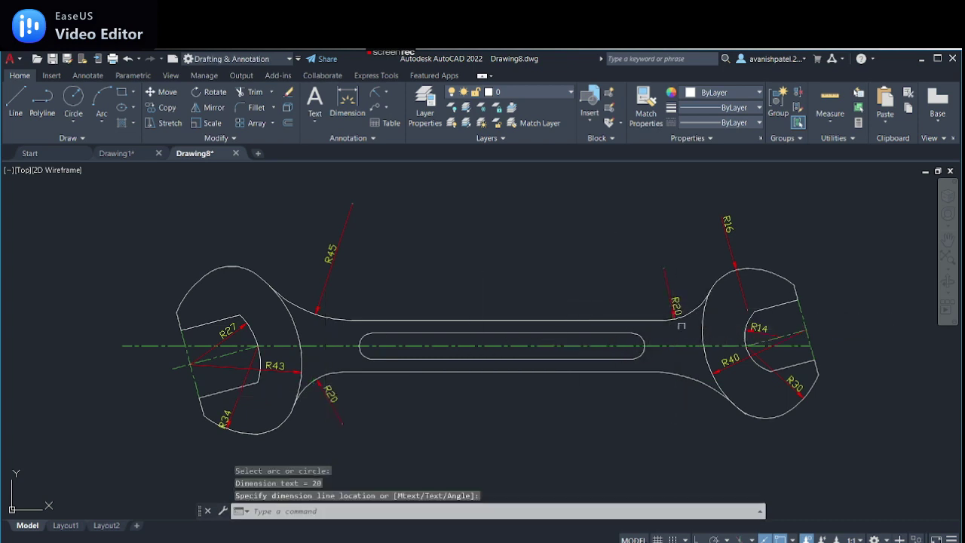
{"action": "key", "text": "Return"}
{"action": "left_click", "coordinate": [687, 379]}
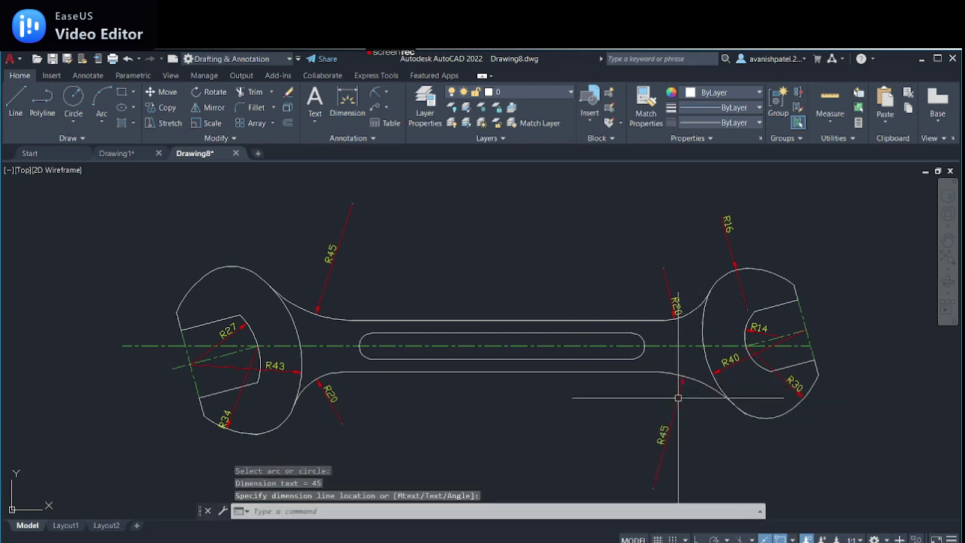
{"action": "left_click", "coordinate": [377, 91]}
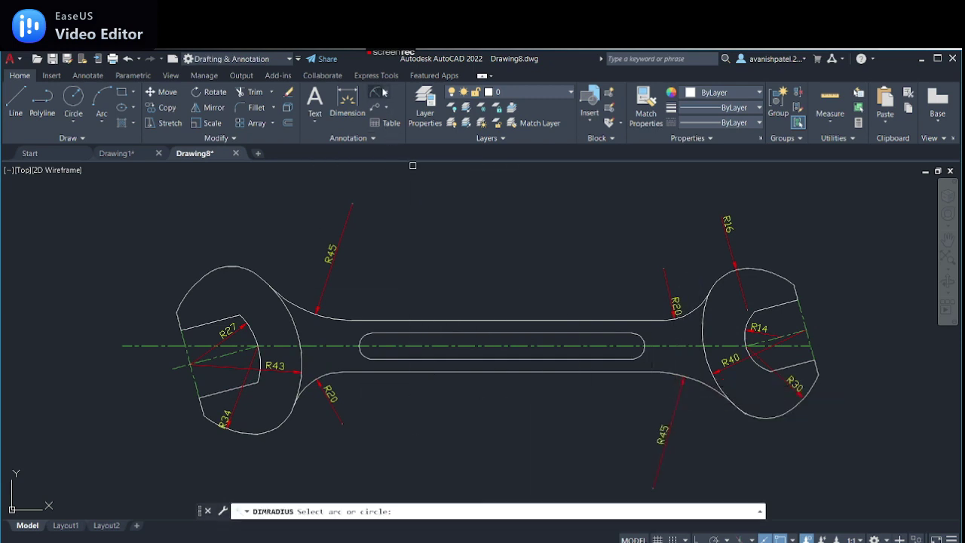
{"action": "left_click", "coordinate": [388, 92]}
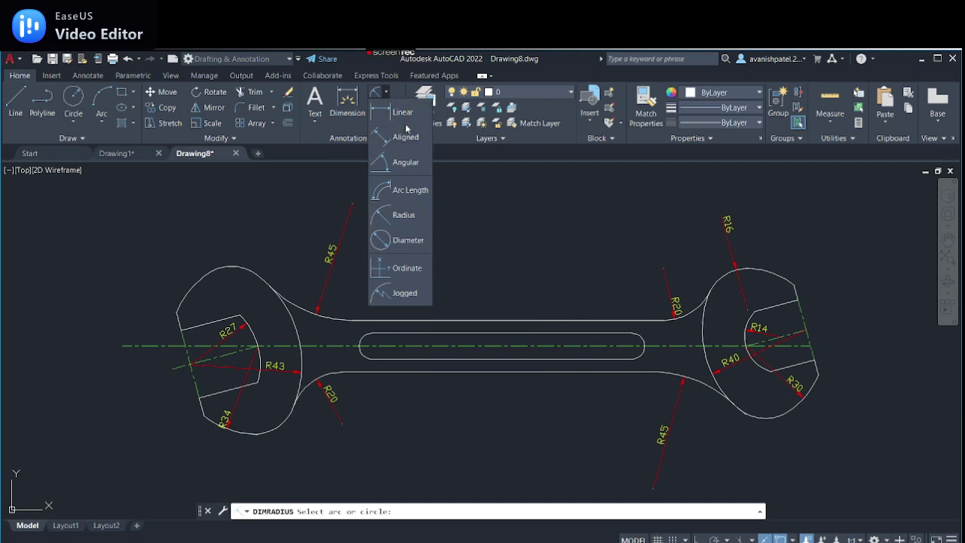
- Add horizontal linear dimensions: 100 below the handle slot and 188 between jaw centres above
{"action": "left_click", "coordinate": [403, 113]}
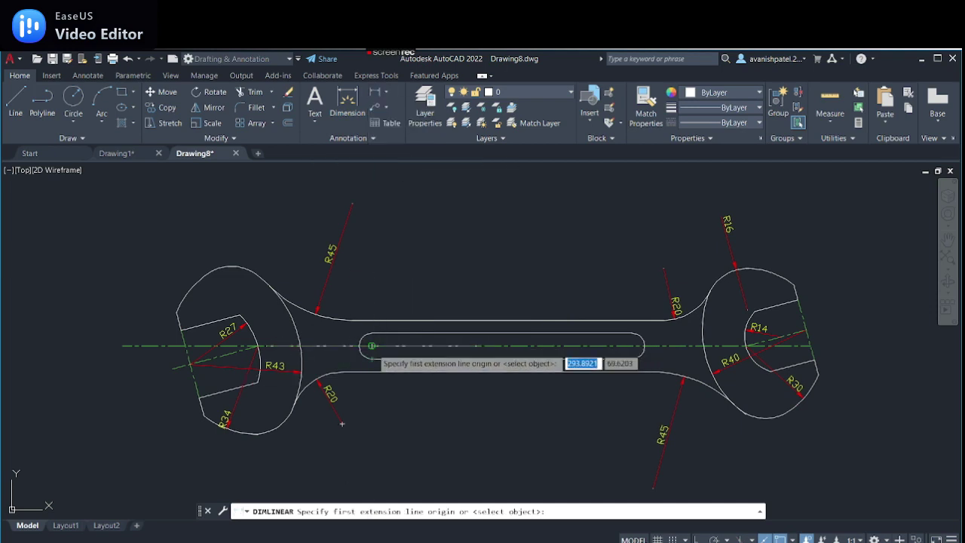
{"action": "left_click", "coordinate": [374, 346]}
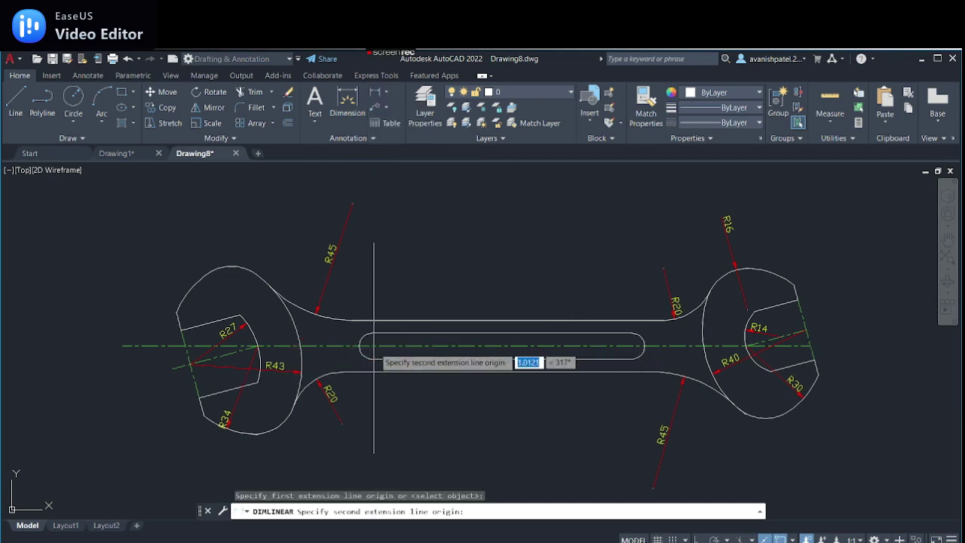
{"action": "left_click", "coordinate": [633, 346]}
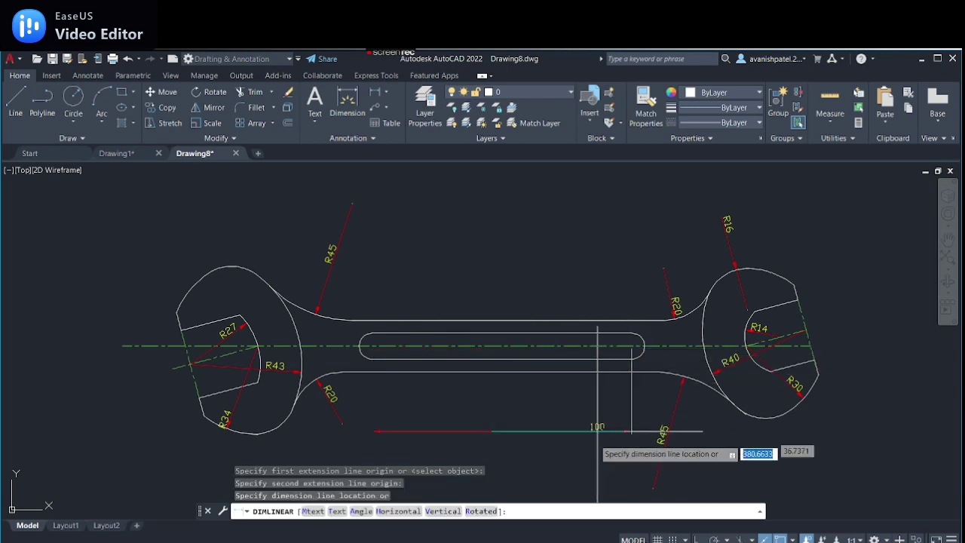
{"action": "left_click", "coordinate": [502, 454]}
{"action": "key", "text": "Return"}
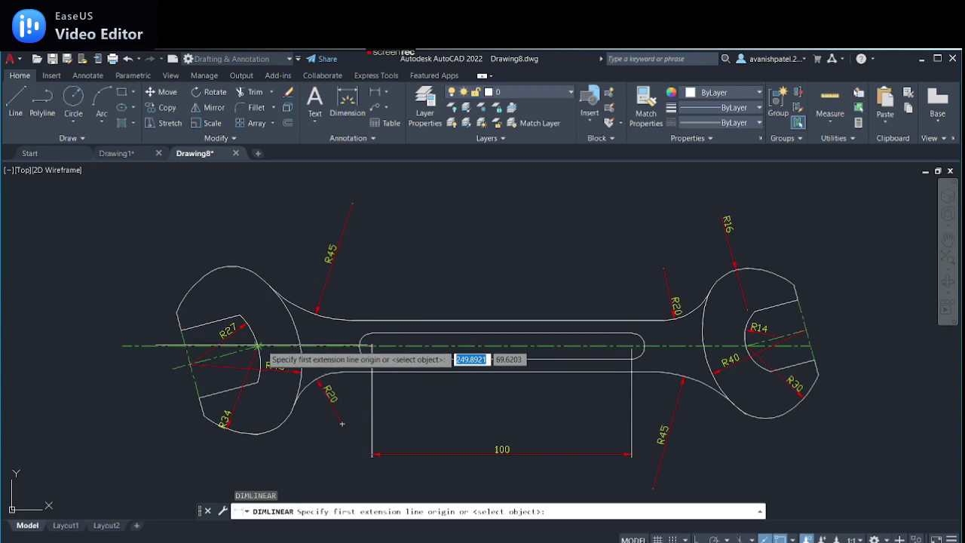
{"action": "left_click", "coordinate": [259, 346]}
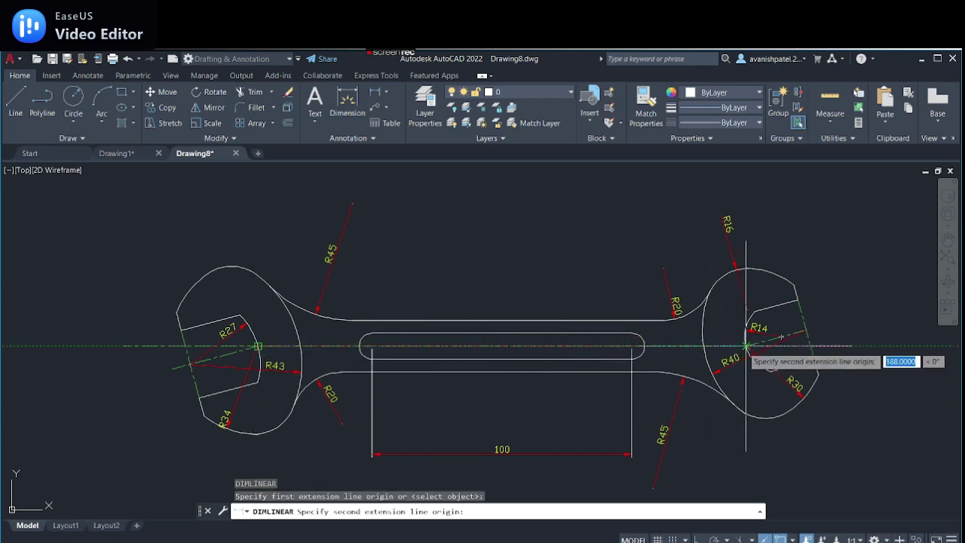
{"action": "left_click", "coordinate": [746, 346]}
{"action": "left_click", "coordinate": [498, 237]}
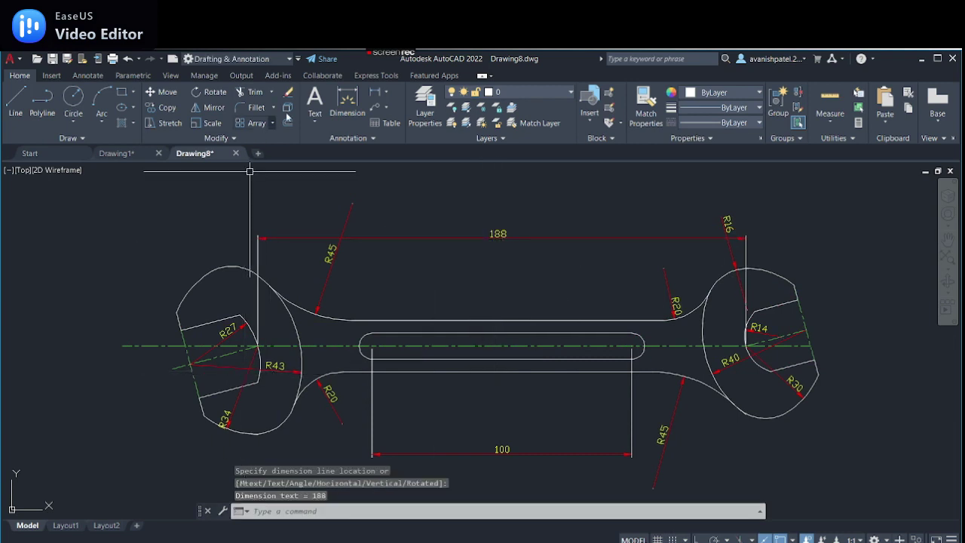
{"action": "left_click", "coordinate": [388, 94]}
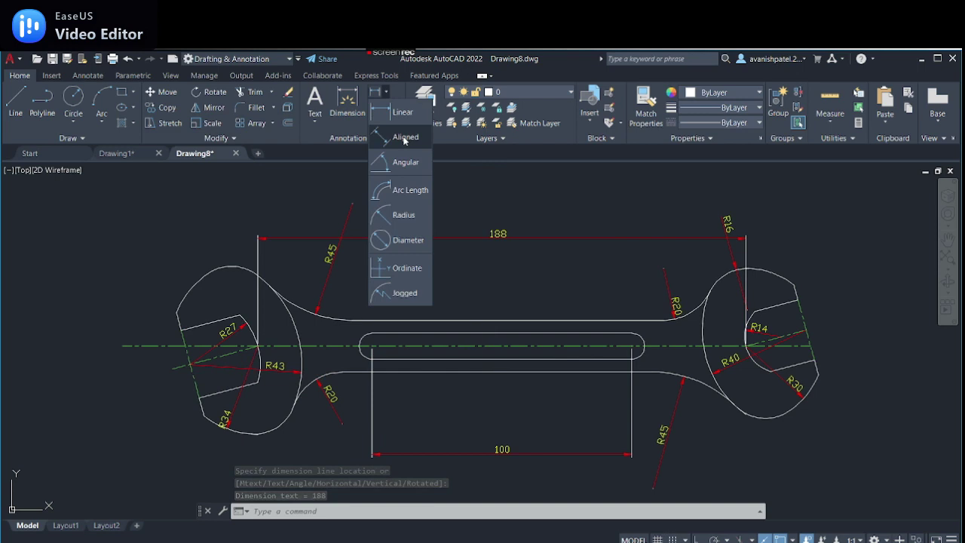
- Add two 27 aligned dimensions across the left jaw opening
{"action": "left_click", "coordinate": [405, 139]}
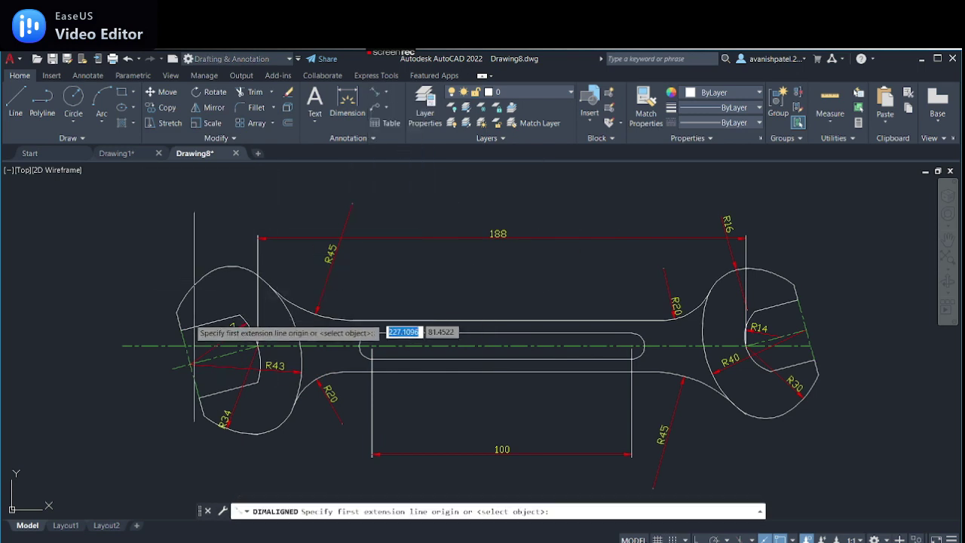
{"action": "left_click", "coordinate": [189, 363]}
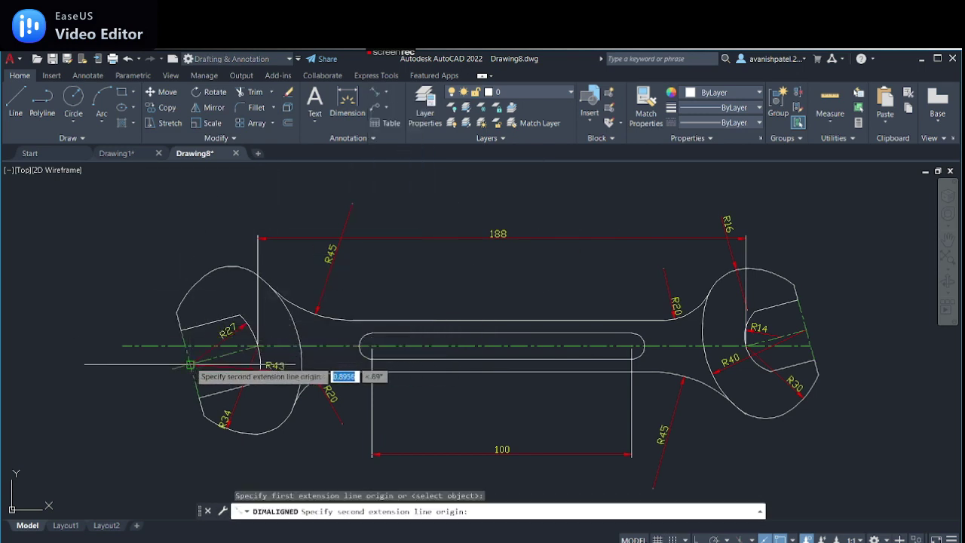
{"action": "left_click", "coordinate": [259, 346]}
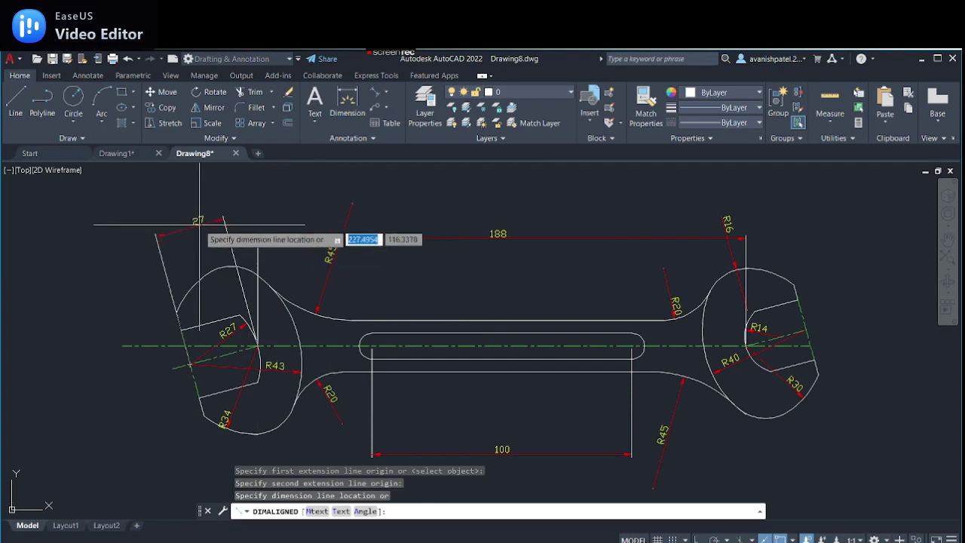
{"action": "left_click", "coordinate": [224, 235]}
{"action": "key", "text": "Return"}
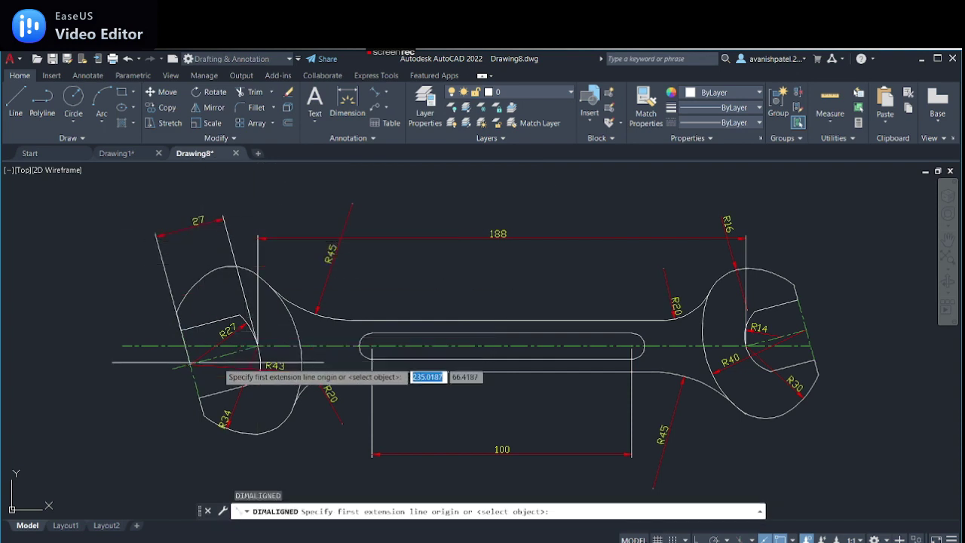
{"action": "left_click", "coordinate": [199, 398]}
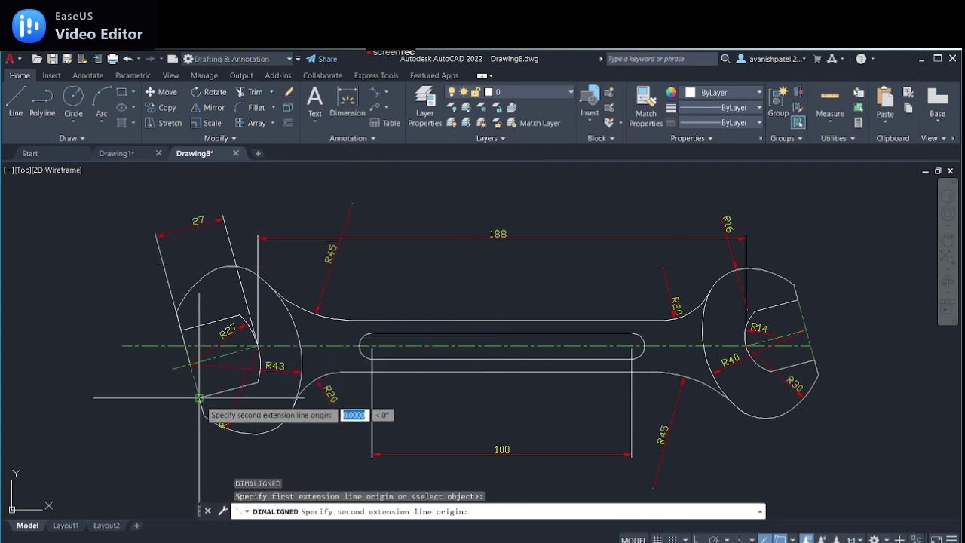
{"action": "left_click", "coordinate": [181, 329]}
{"action": "left_click", "coordinate": [134, 354]}
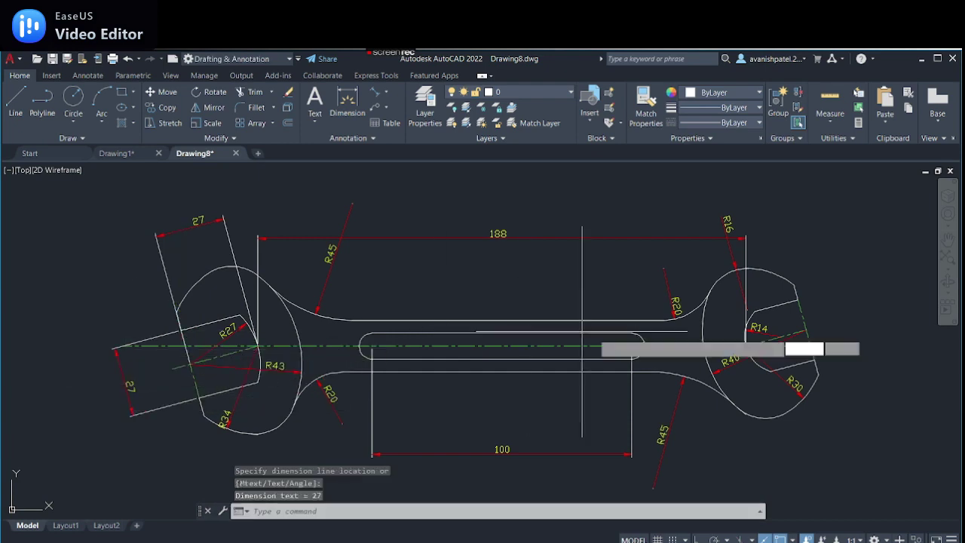
- Add a 24 aligned dimension beside the right jaw edge
{"action": "key", "text": "Return"}
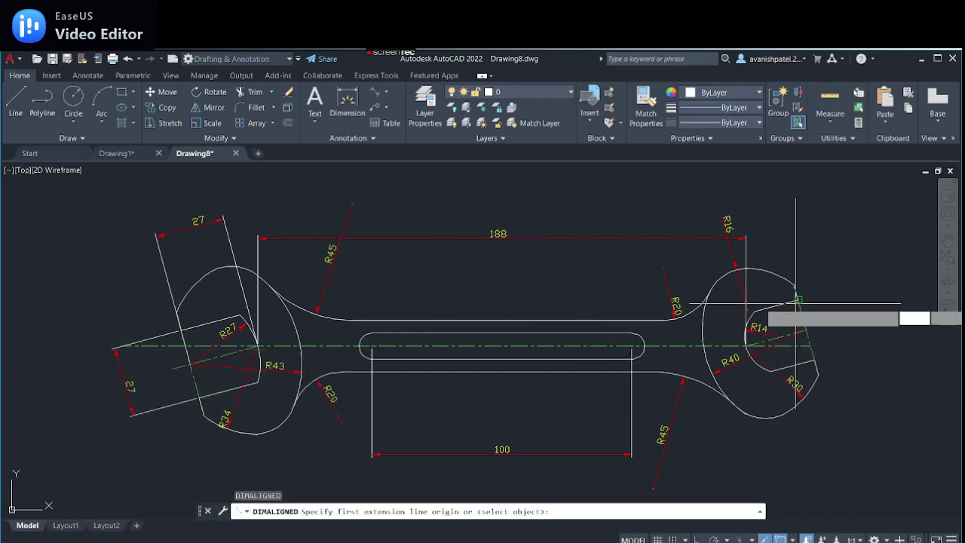
{"action": "left_click", "coordinate": [798, 300]}
{"action": "left_click", "coordinate": [815, 362]}
{"action": "left_click", "coordinate": [826, 318]}
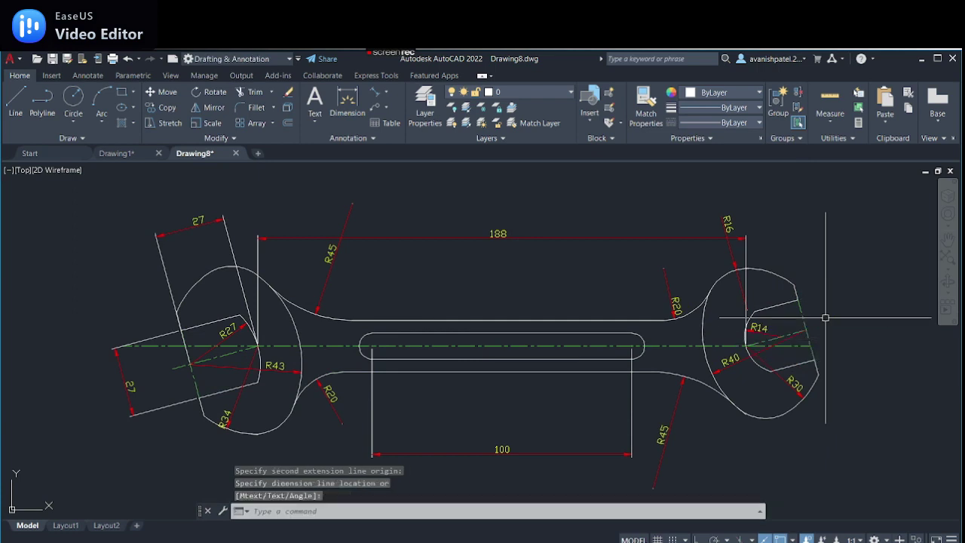
{"action": "key", "text": "Return"}
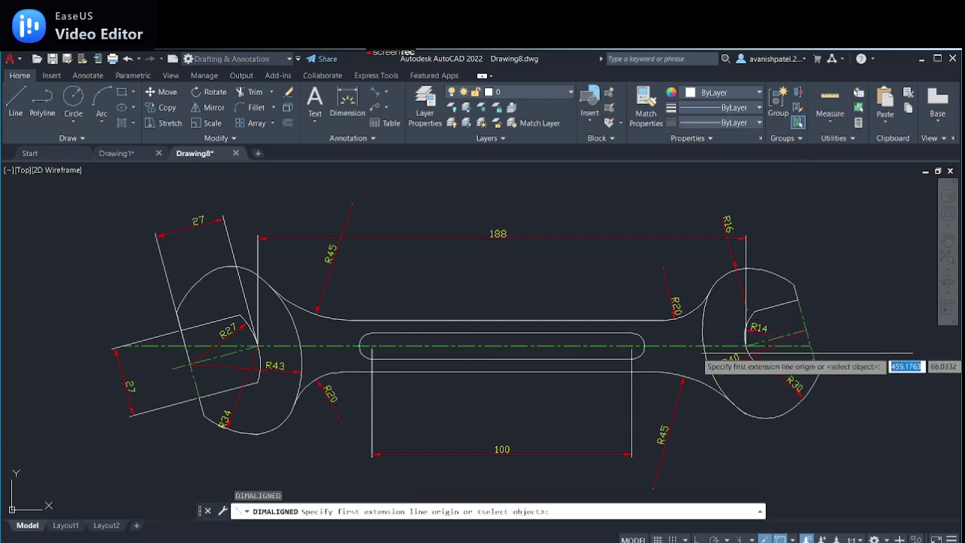
{"action": "left_click", "coordinate": [373, 92]}
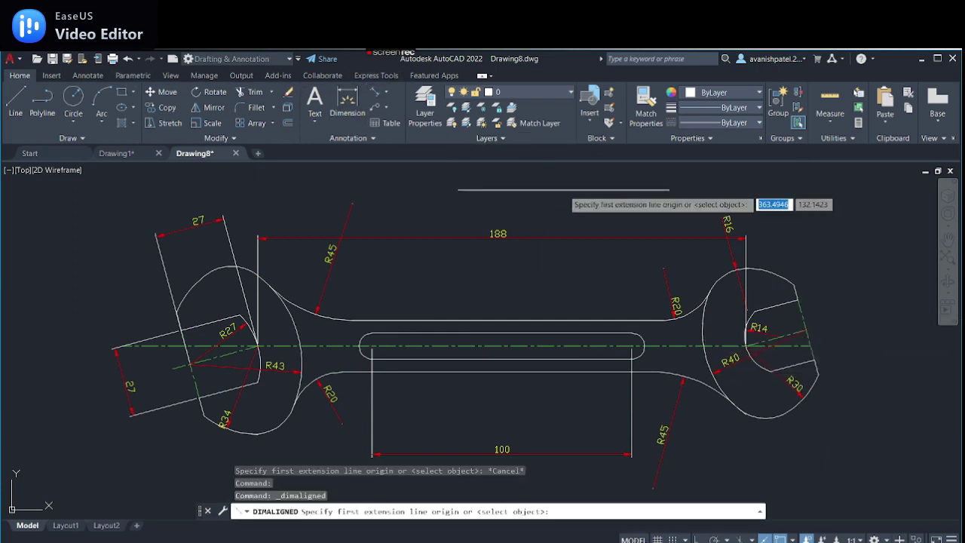
{"action": "left_click", "coordinate": [798, 300]}
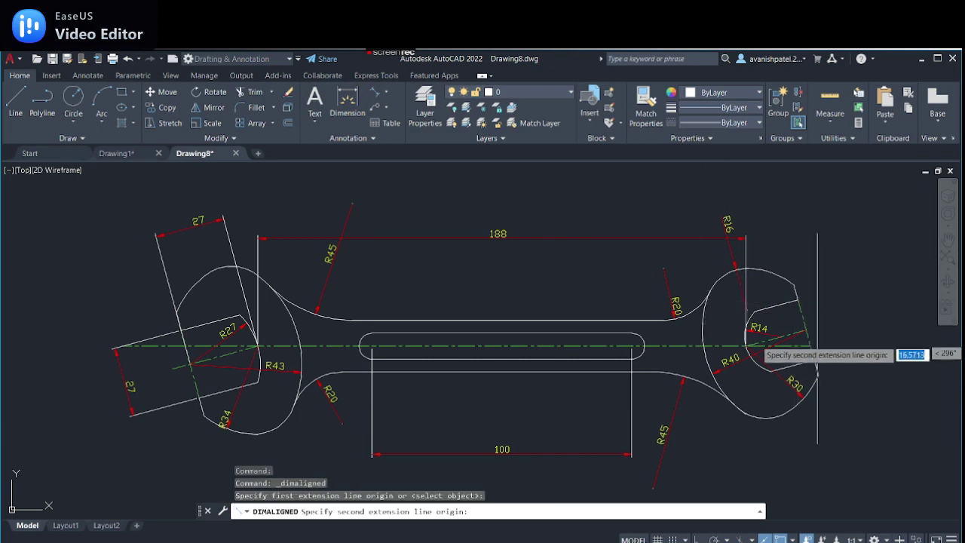
{"action": "left_click", "coordinate": [815, 360]}
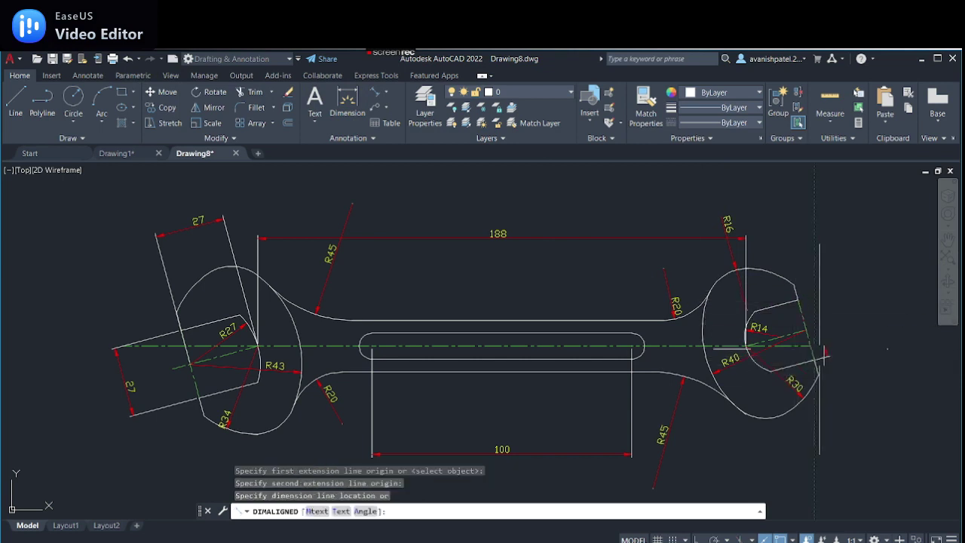
{"action": "left_click", "coordinate": [843, 310]}
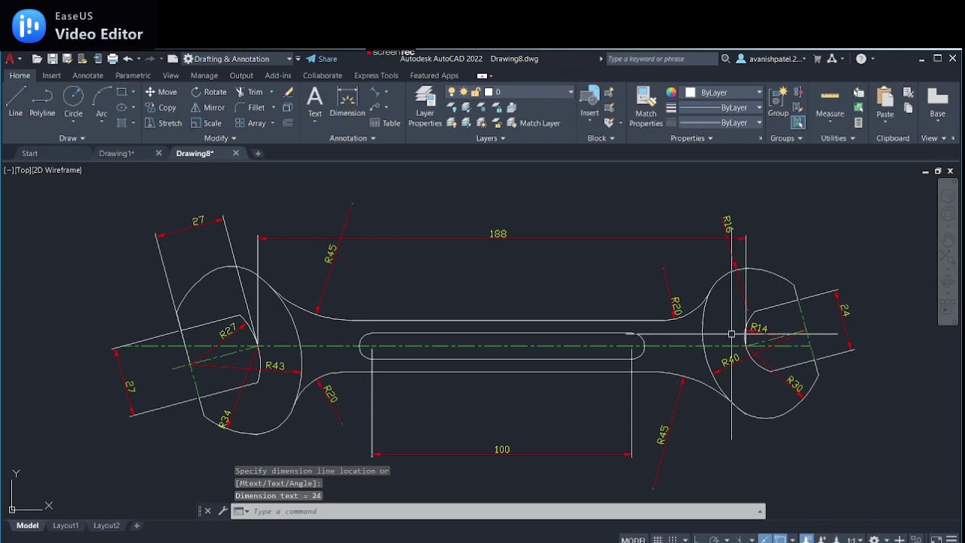
- Add a second 24 aligned dimension above the right jaw
{"action": "key", "text": "Return"}
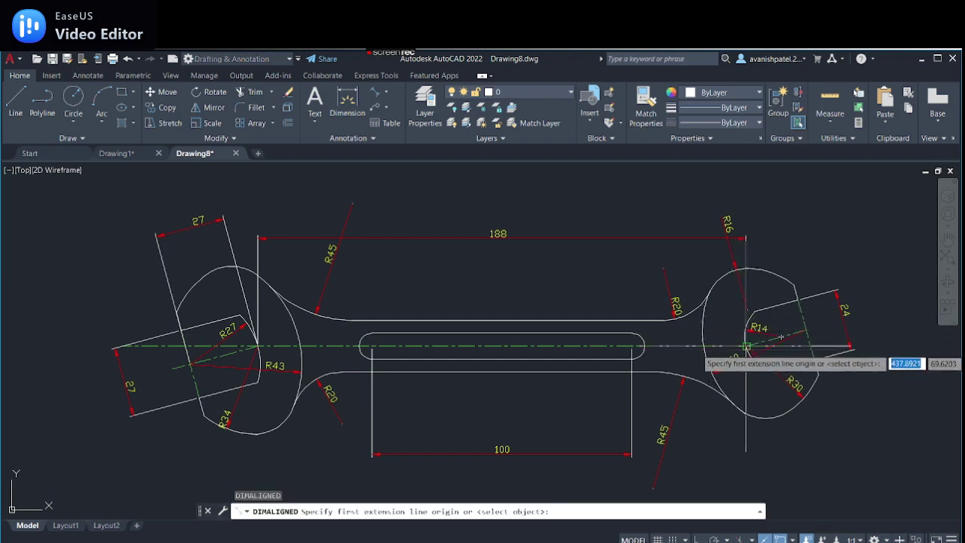
{"action": "left_click", "coordinate": [746, 346]}
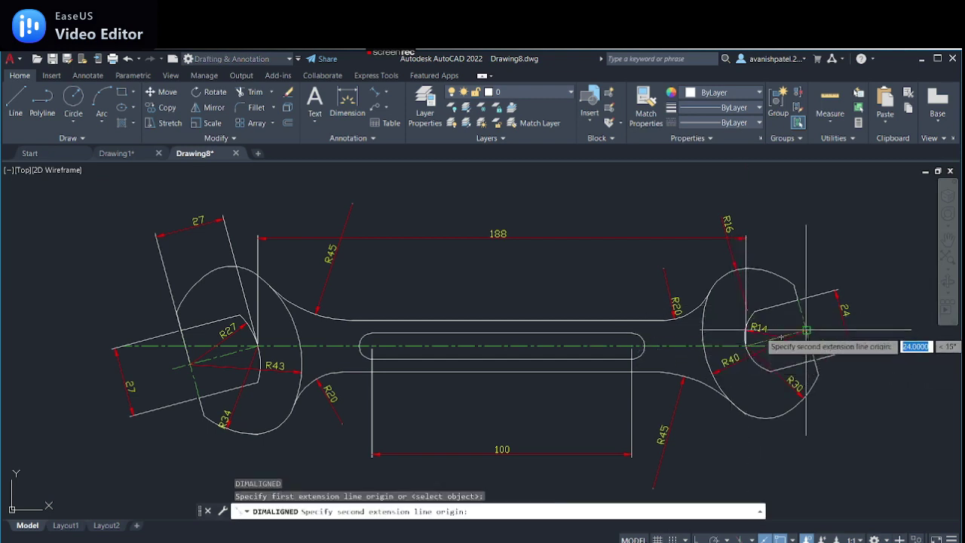
{"action": "left_click", "coordinate": [809, 329]}
{"action": "left_click", "coordinate": [770, 243]}
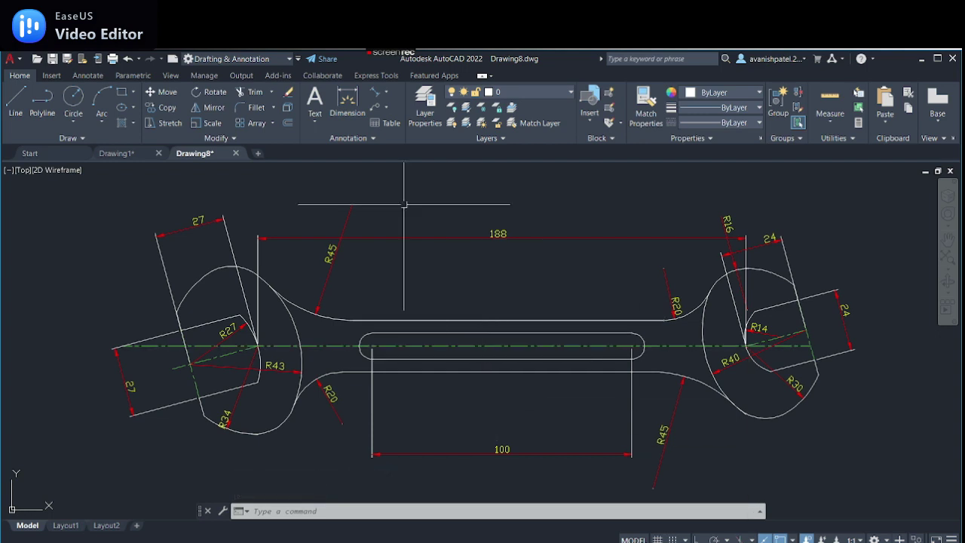
- Add a vertical 20 linear dimension across the handle
{"action": "left_click", "coordinate": [388, 96]}
{"action": "left_click", "coordinate": [394, 114]}
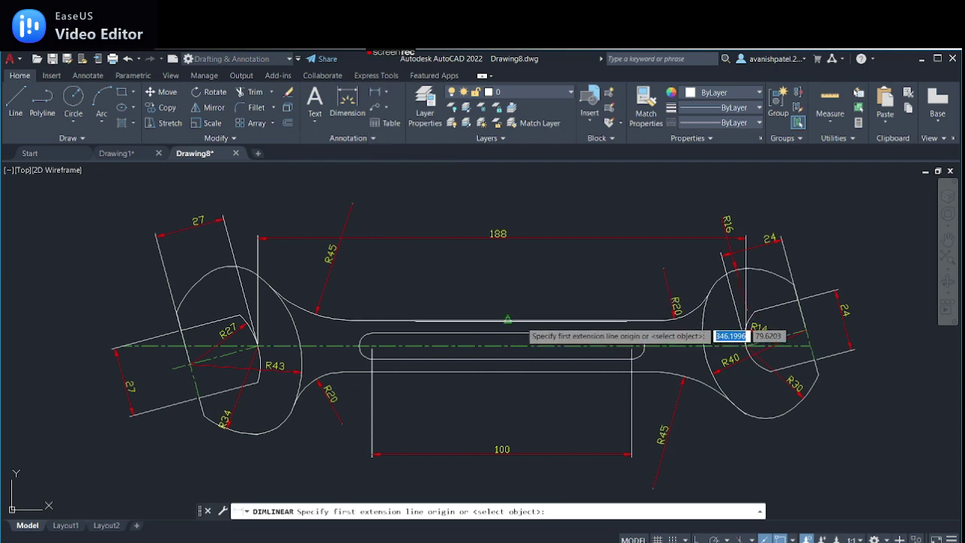
{"action": "left_click", "coordinate": [508, 320]}
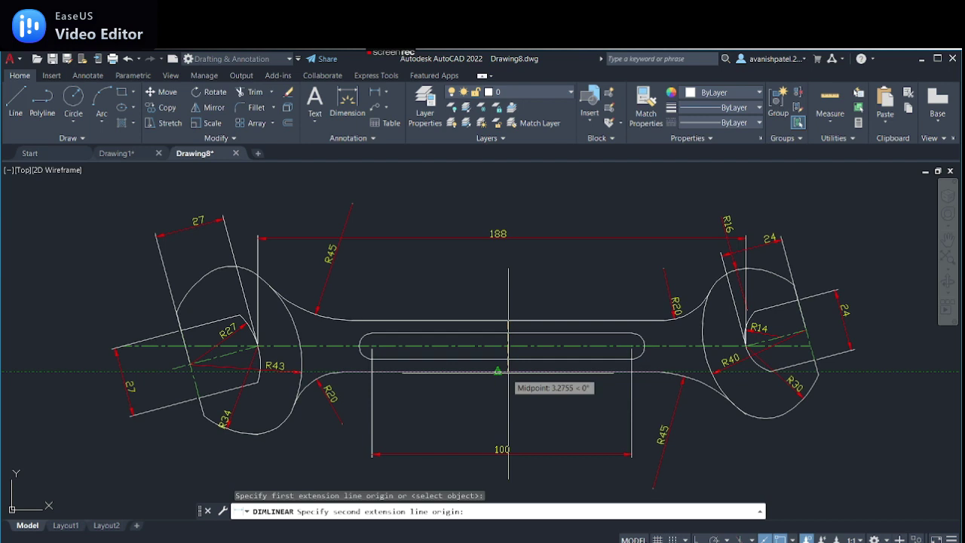
{"action": "left_click", "coordinate": [509, 371]}
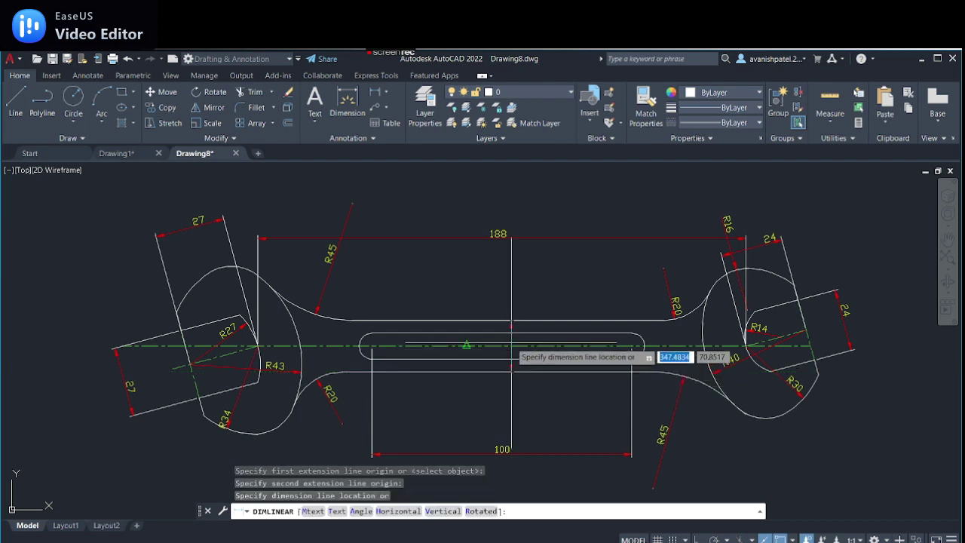
{"action": "left_click", "coordinate": [466, 345]}
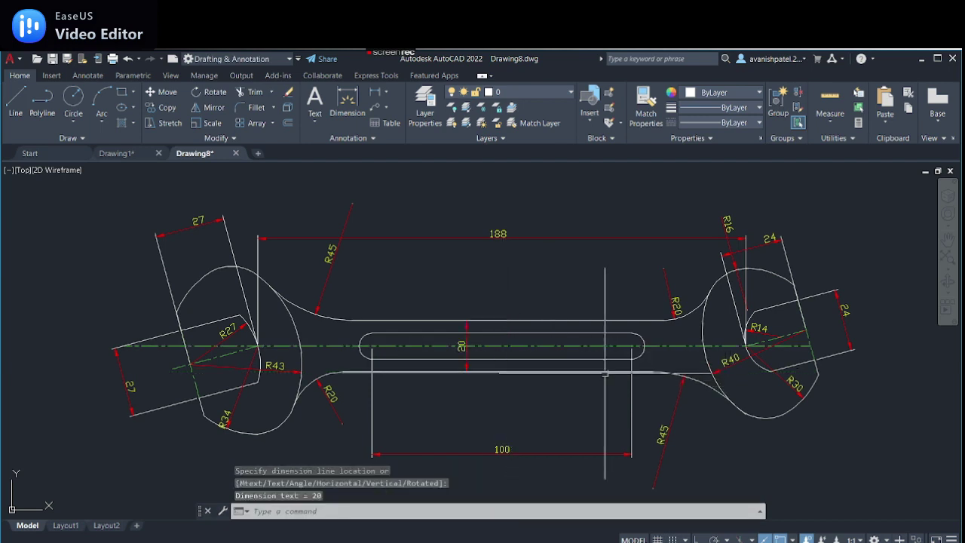
- Place a 10 dimension at the slot, then erase it as misplaced
{"action": "left_click", "coordinate": [377, 92]}
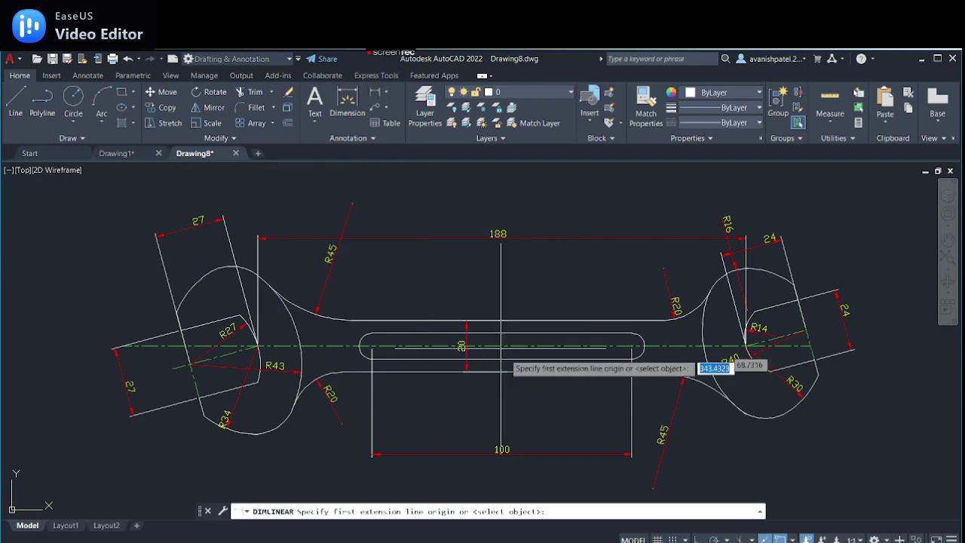
{"action": "left_click", "coordinate": [502, 334]}
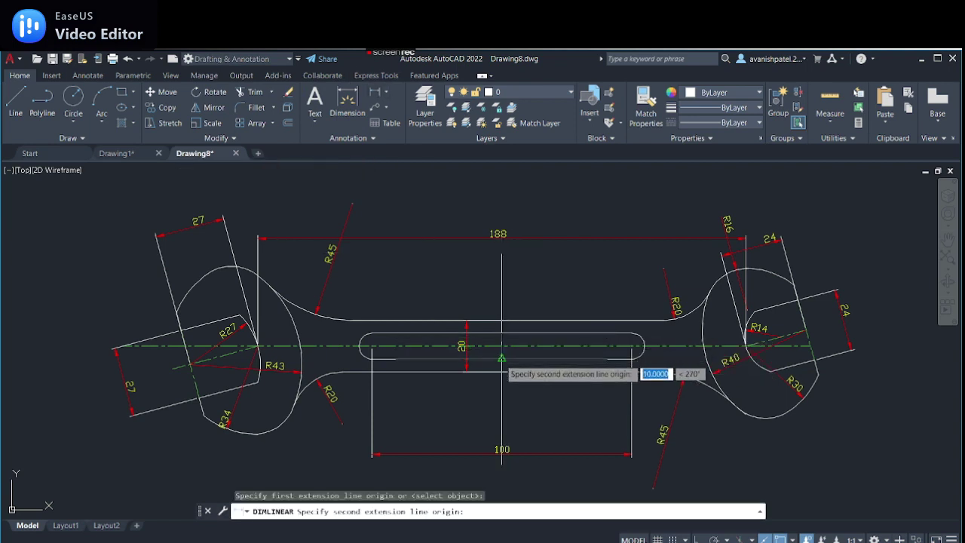
{"action": "left_click", "coordinate": [502, 346]}
{"action": "left_click", "coordinate": [462, 345]}
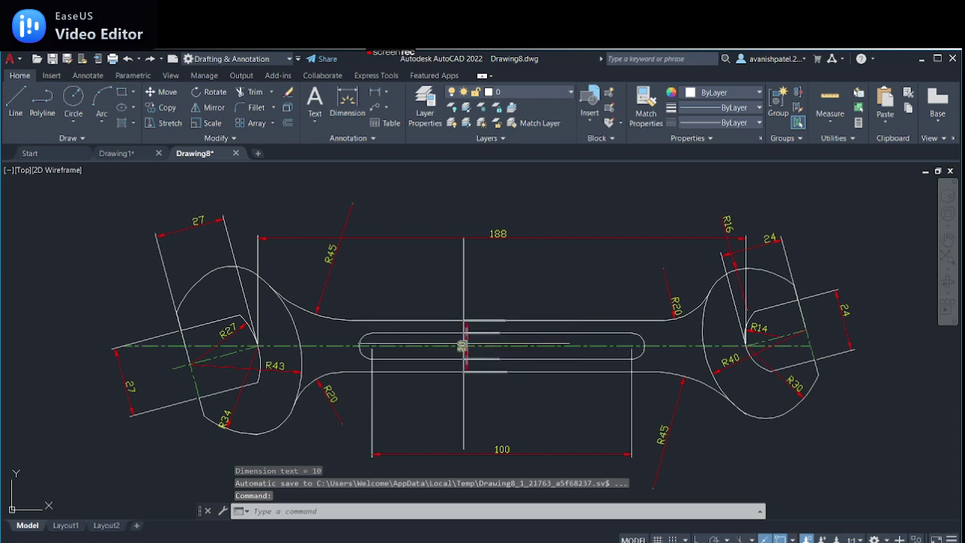
{"action": "left_click", "coordinate": [468, 351]}
{"action": "right_click", "coordinate": [466, 352]}
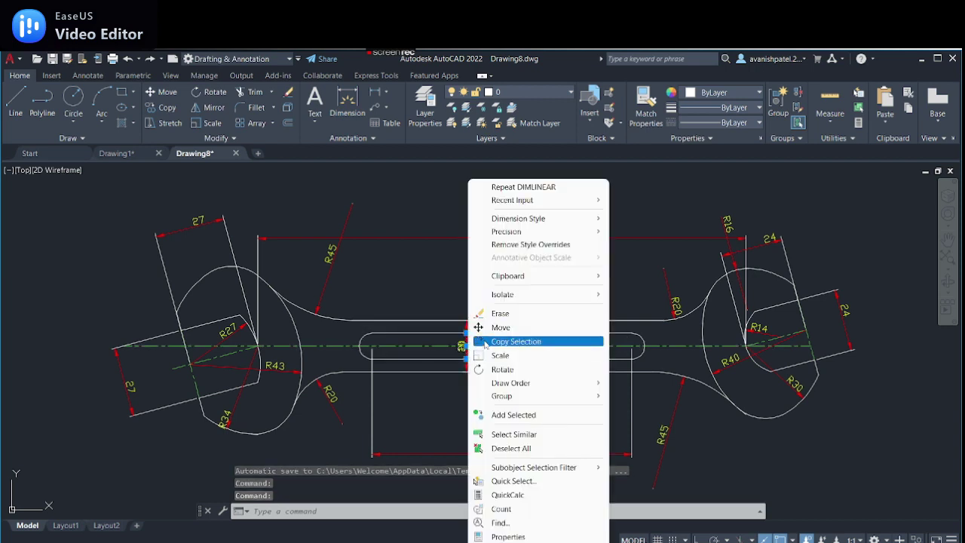
{"action": "left_click", "coordinate": [494, 313]}
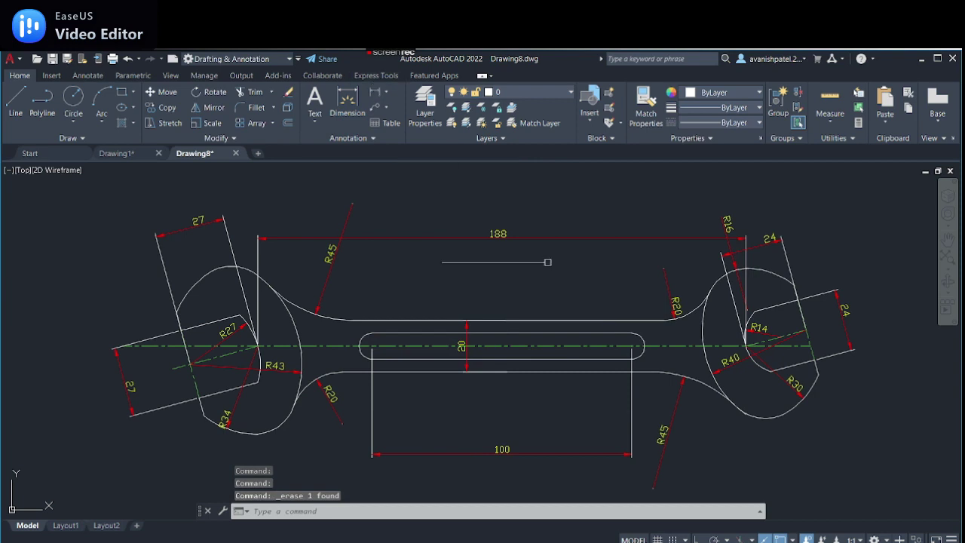
{"action": "left_click", "coordinate": [593, 333]}
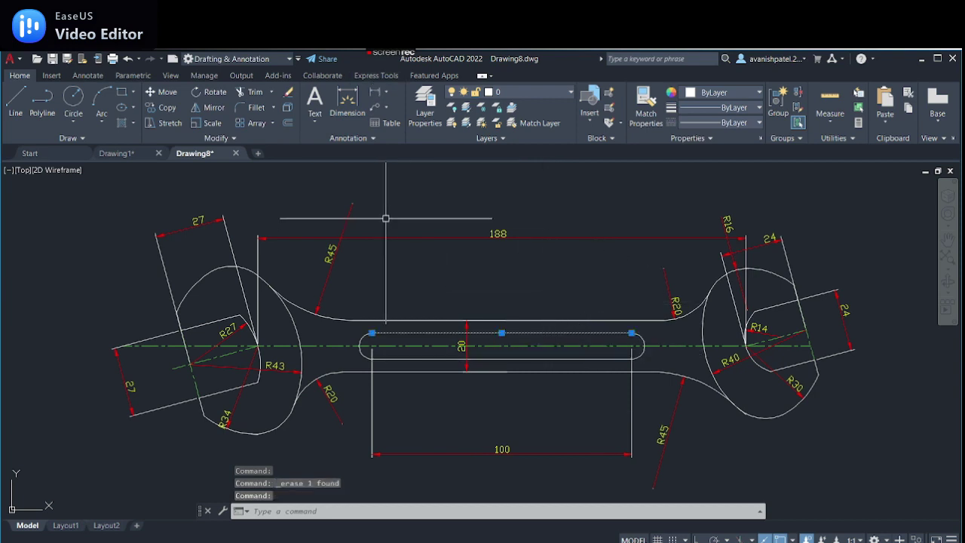
{"action": "key", "text": "Escape"}
- Dimension the slot's full width as a vertical 10 between its top and bottom edges
{"action": "left_click", "coordinate": [378, 94]}
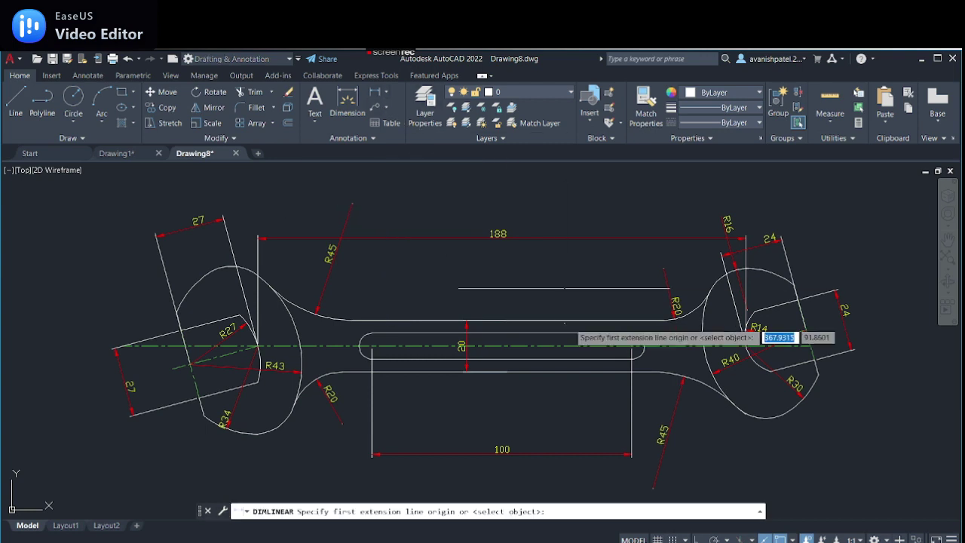
{"action": "left_click", "coordinate": [501, 333]}
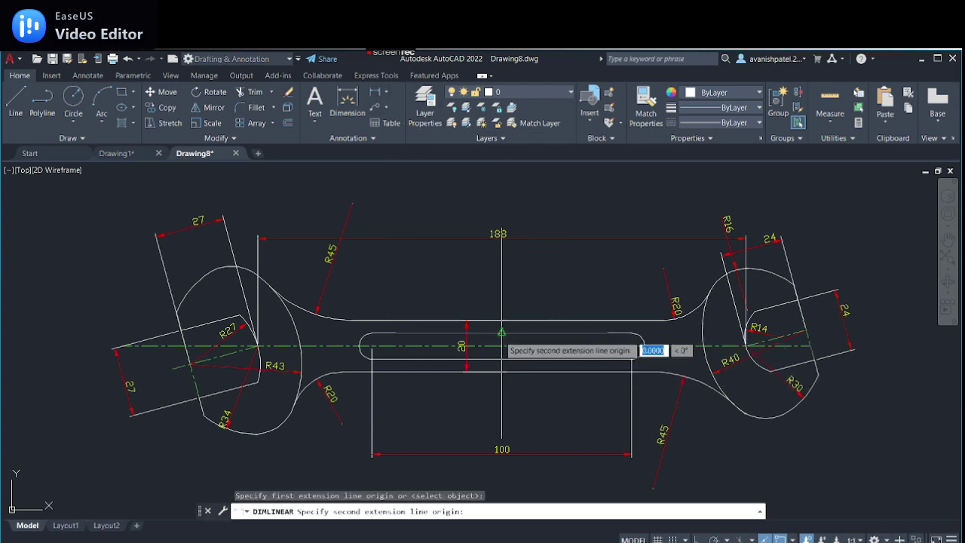
{"action": "left_click", "coordinate": [502, 357]}
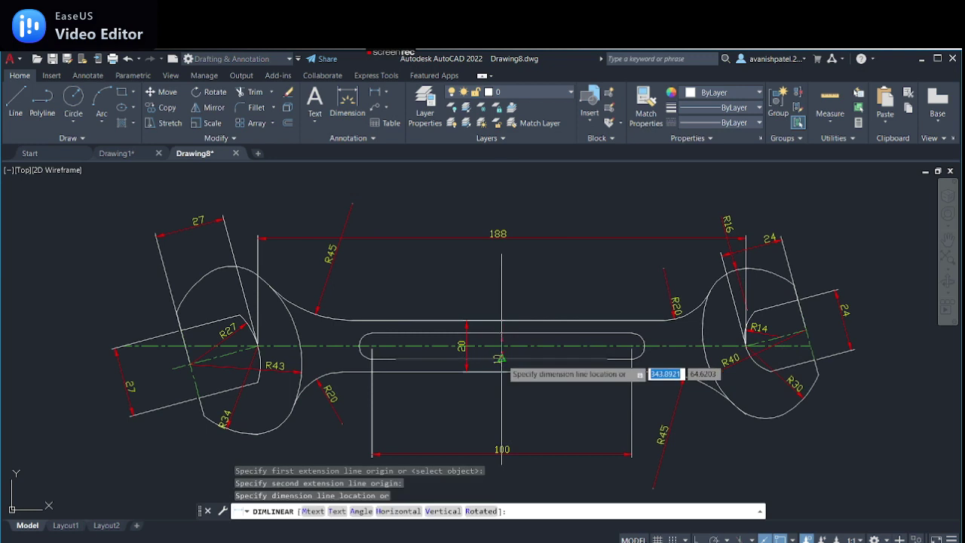
{"action": "left_click", "coordinate": [508, 350]}
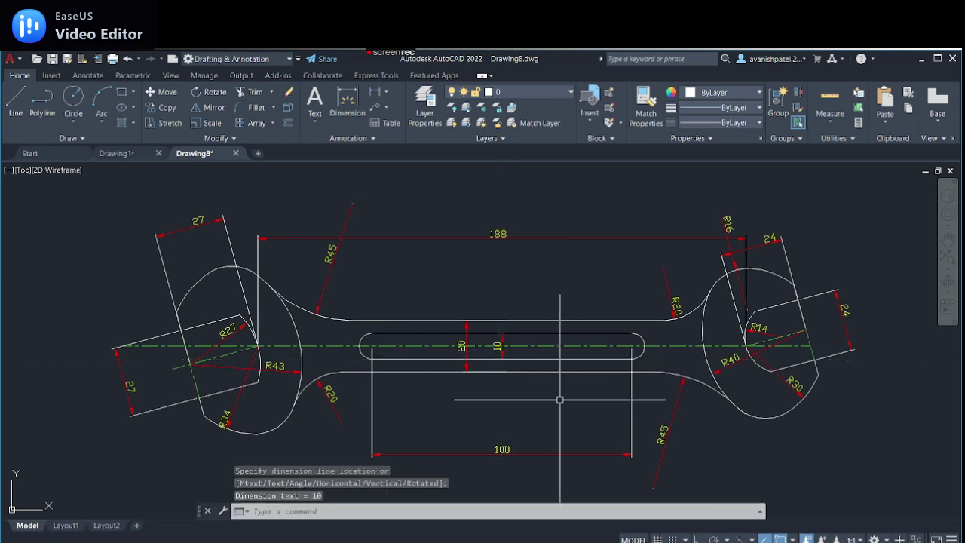